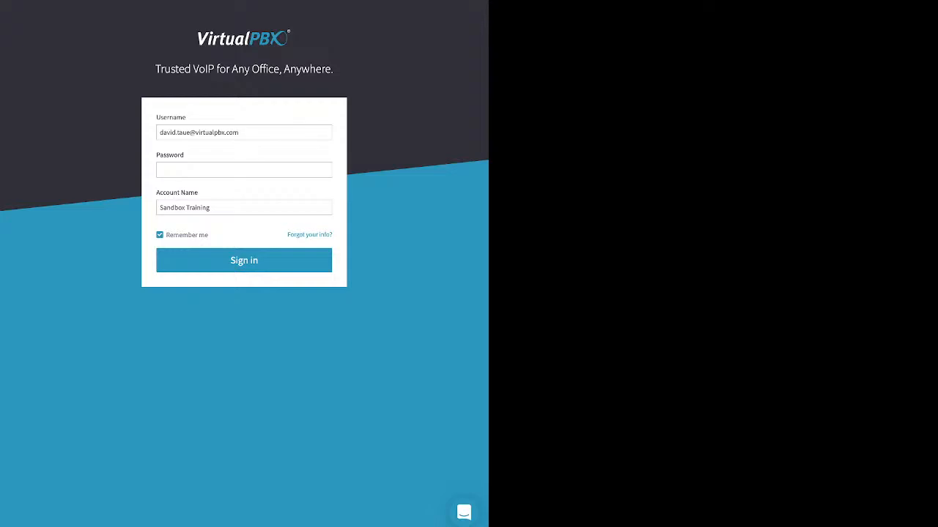
View the password recovery form and its requirement for one additional identifier, and return to the sign-in form
{"action": "left_click", "coordinate": [244, 170]}
{"action": "left_click", "coordinate": [328, 235]}
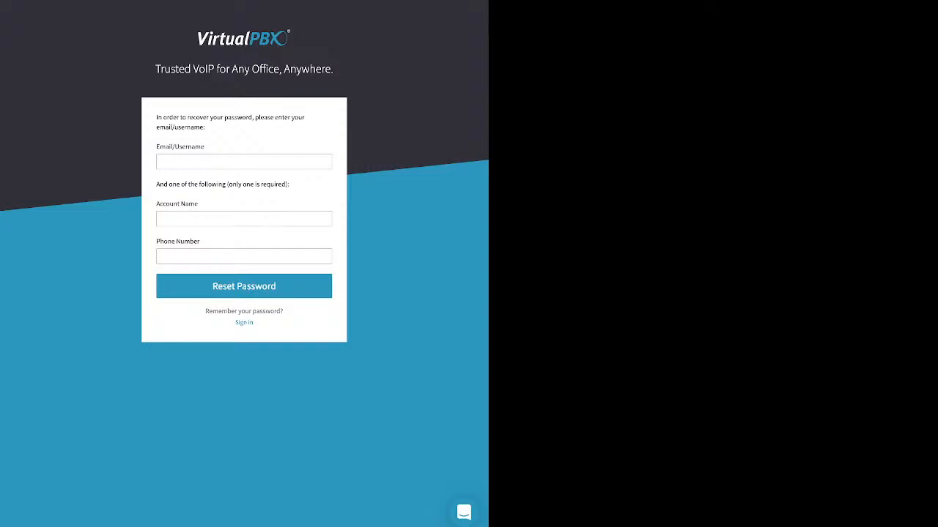
{"action": "left_click_drag", "start_coordinate": [156, 184], "coordinate": [290, 184]}
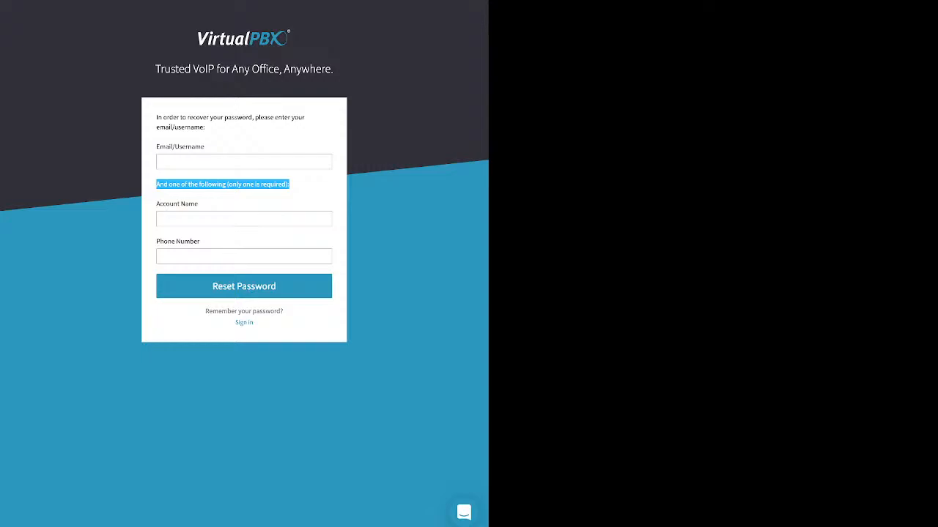
{"action": "left_click", "coordinate": [244, 322]}
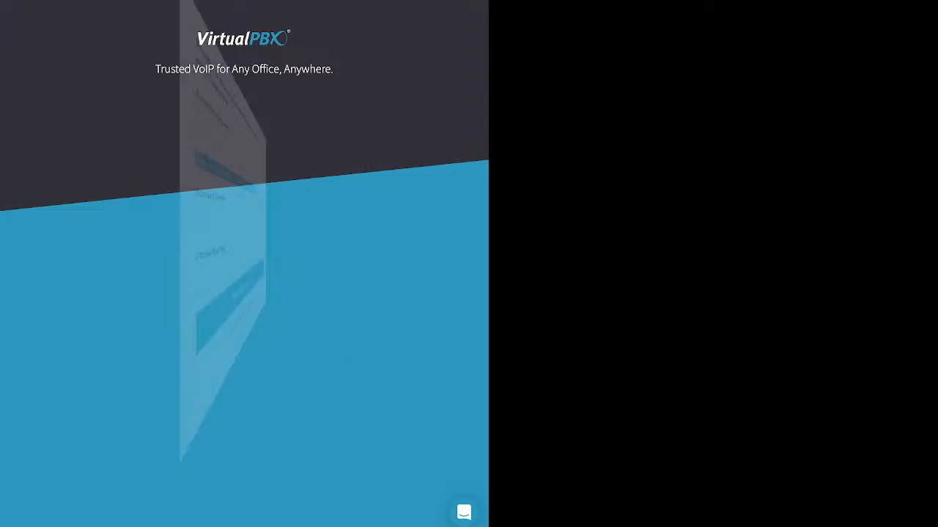
Enter the account password and sign in to the Sandbox Training account
{"action": "left_click", "coordinate": [244, 170]}
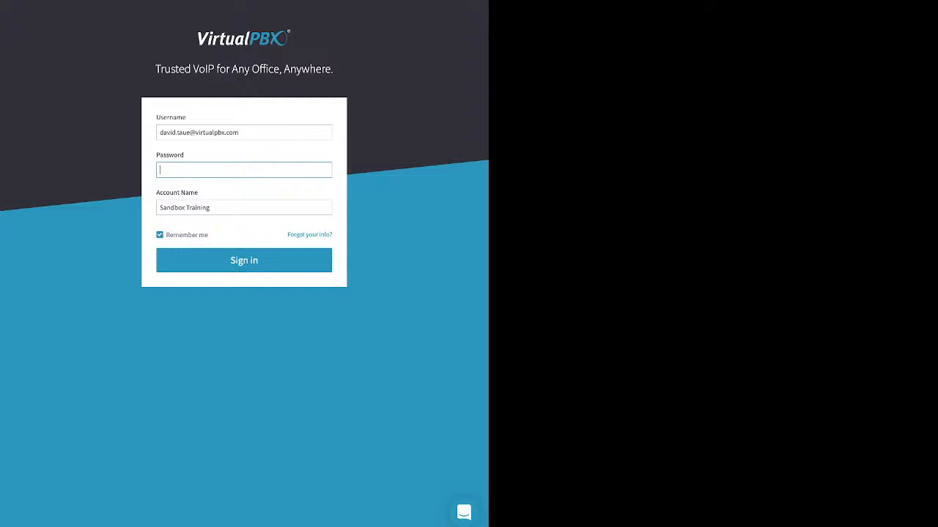
{"action": "type", "text": "••••"}
{"action": "triple_click", "coordinate": [187, 235]}
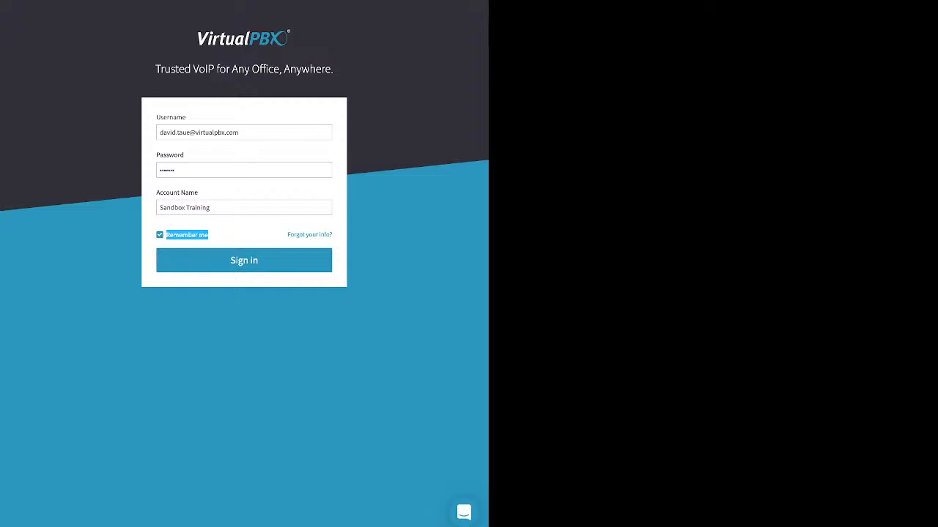
{"action": "key", "text": "Return"}
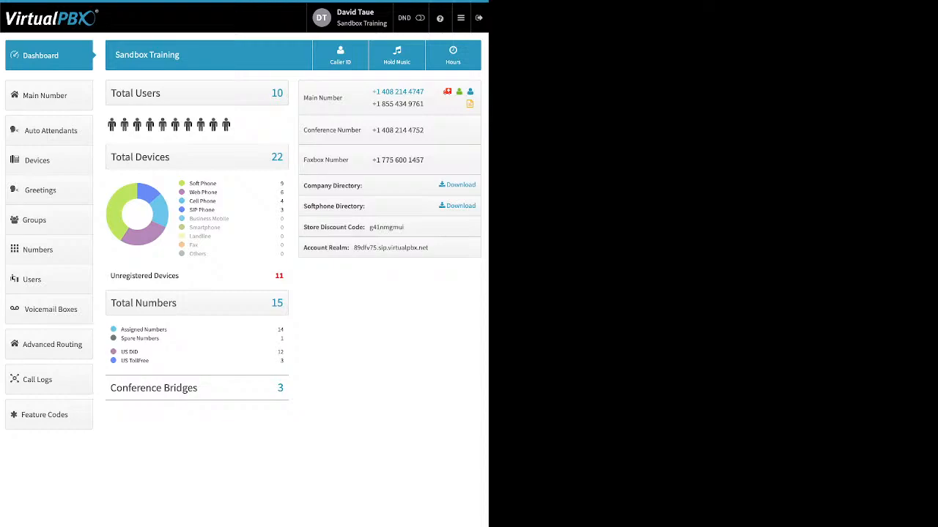
Review the user settings and the account settings from the profile, and return to the dashboard
{"action": "left_click", "coordinate": [351, 18]}
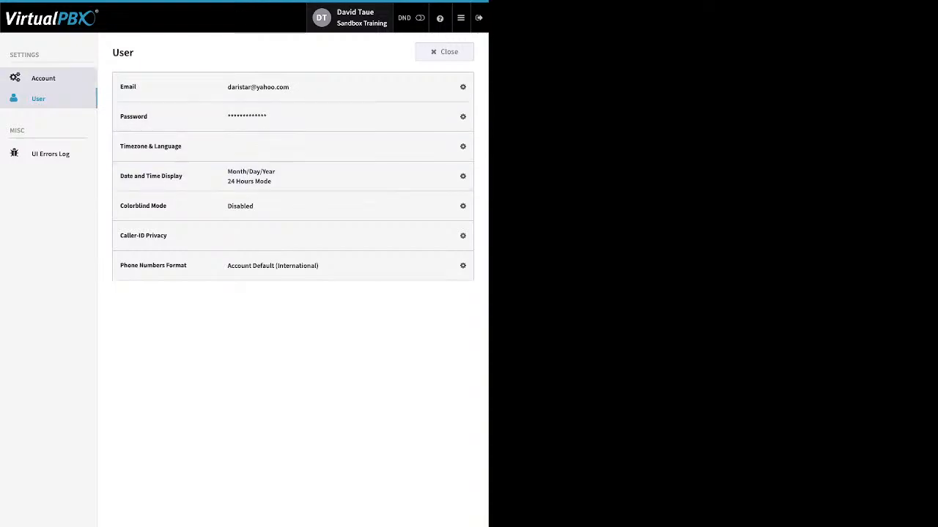
{"action": "left_click", "coordinate": [44, 78]}
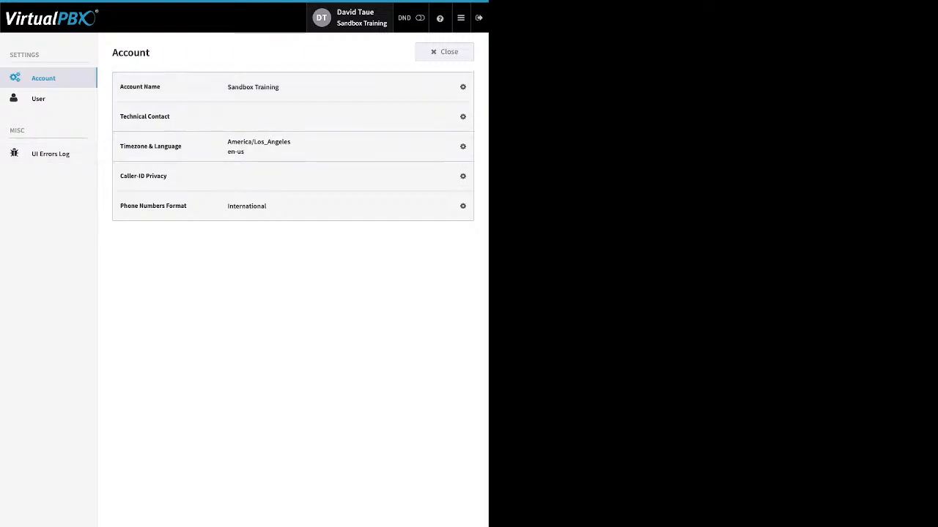
{"action": "left_click", "coordinate": [38, 99]}
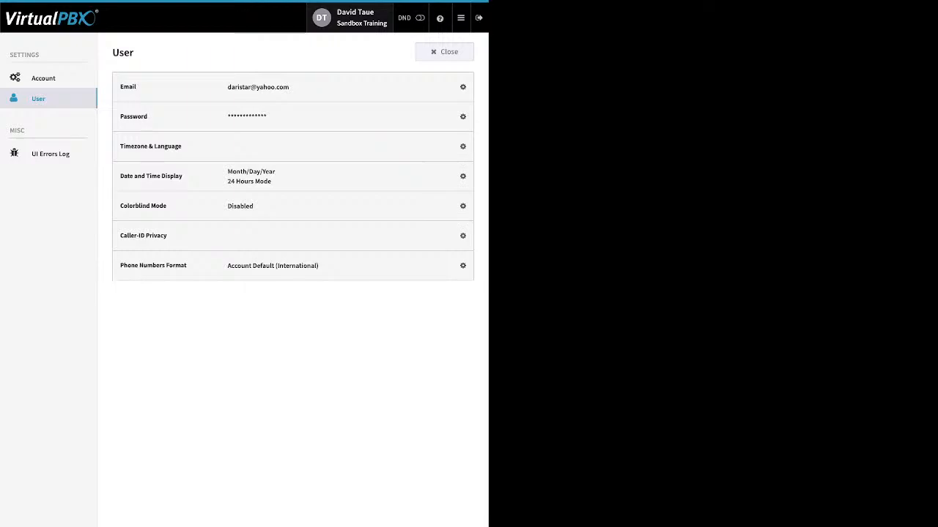
{"action": "left_click", "coordinate": [444, 52]}
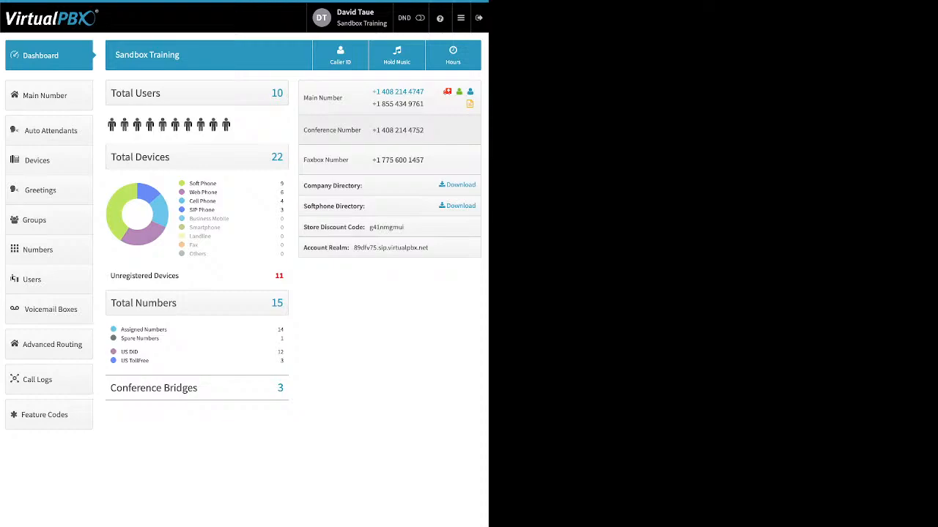
Look over the help options and the dashboard's device breakdown, including soft phones, web phones, cell phones and unregistered devices
{"action": "mouse_move", "coordinate": [439, 18]}
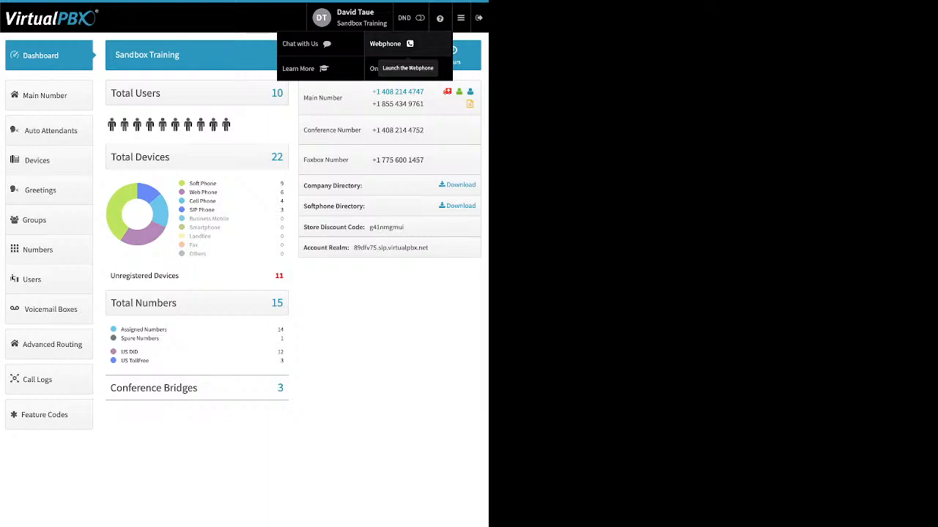
{"action": "mouse_move", "coordinate": [461, 17]}
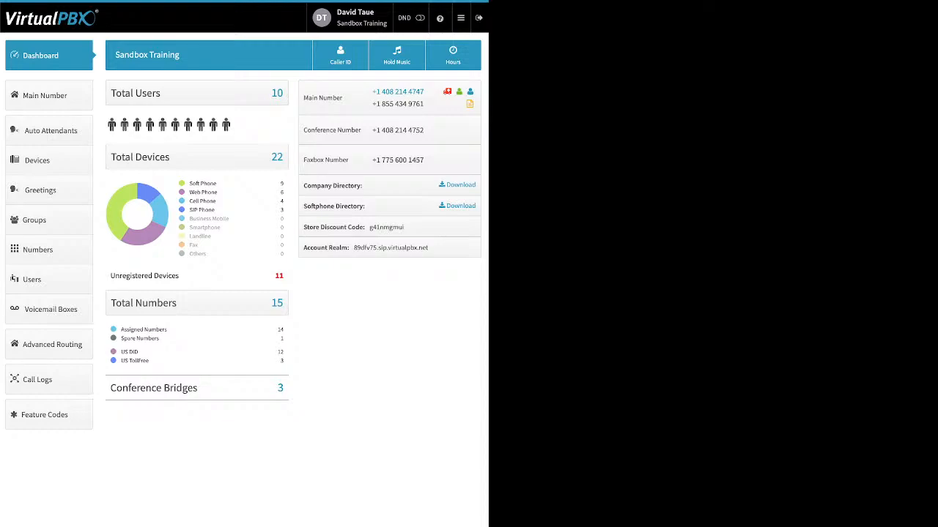
{"action": "left_click_drag", "start_coordinate": [217, 184], "coordinate": [190, 183]}
{"action": "left_click_drag", "start_coordinate": [218, 193], "coordinate": [189, 193]}
{"action": "left_click", "coordinate": [204, 193]}
{"action": "left_click_drag", "start_coordinate": [217, 200], "coordinate": [189, 209]}
{"action": "left_click_drag", "start_coordinate": [179, 276], "coordinate": [138, 276]}
Examine the dashboard's assigned and spare numbers, US DID and toll-free numbers, and conference bridges
{"action": "left_click_drag", "start_coordinate": [164, 330], "coordinate": [121, 330]}
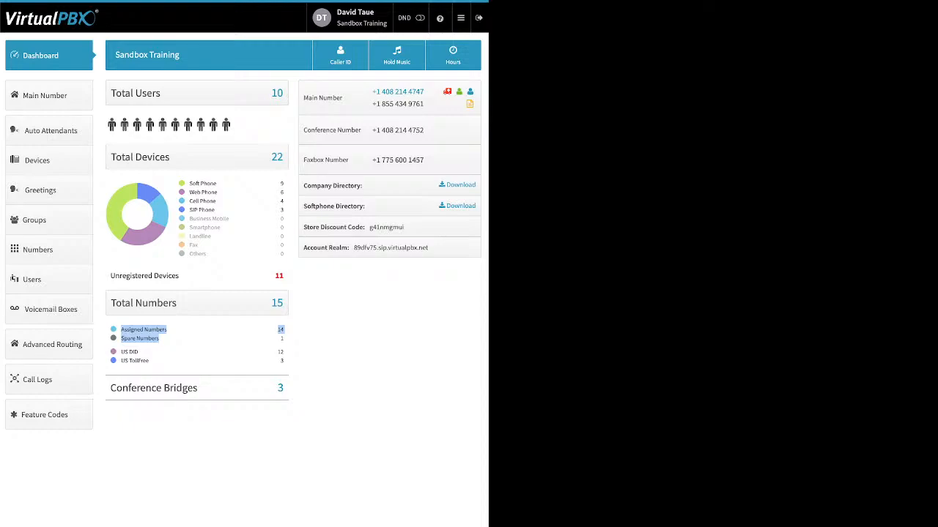
{"action": "left_click", "coordinate": [159, 340]}
{"action": "left_click_drag", "start_coordinate": [149, 361], "coordinate": [121, 352]}
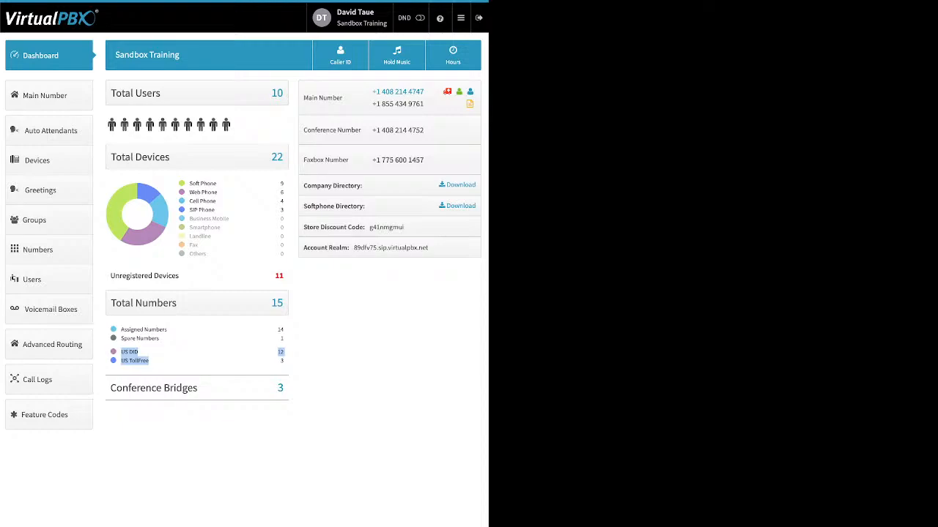
{"action": "left_click_drag", "start_coordinate": [117, 389], "coordinate": [145, 388]}
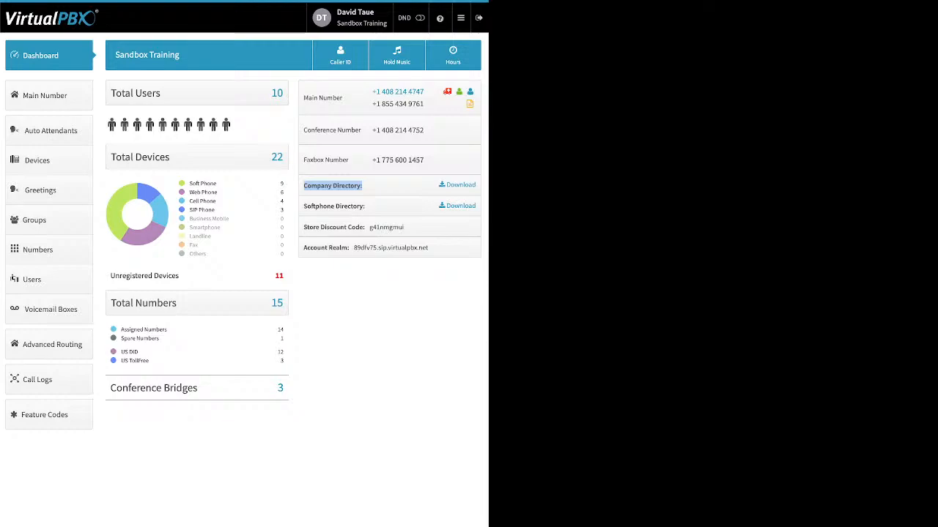
Examine the dashboard's softphone directory, store discount code and account realm entries
{"action": "left_click_drag", "start_coordinate": [304, 207], "coordinate": [363, 207]}
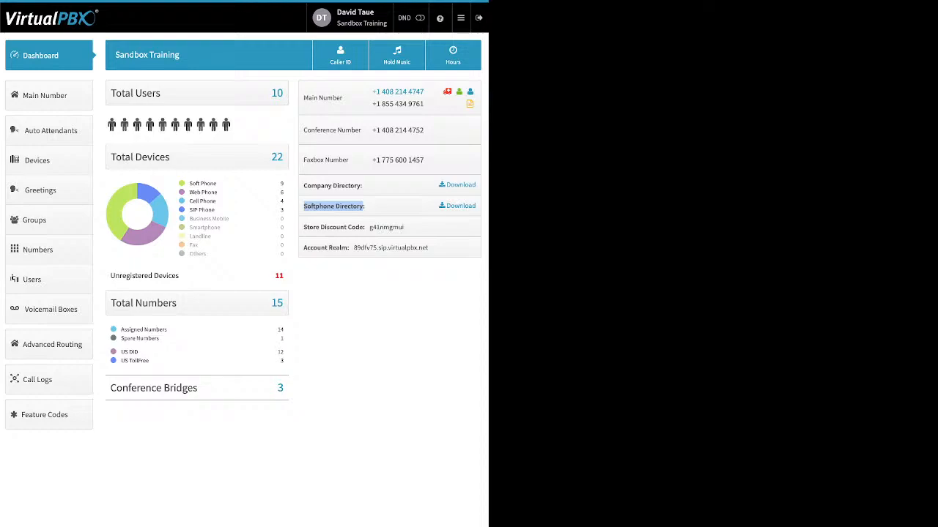
{"action": "left_click", "coordinate": [362, 207]}
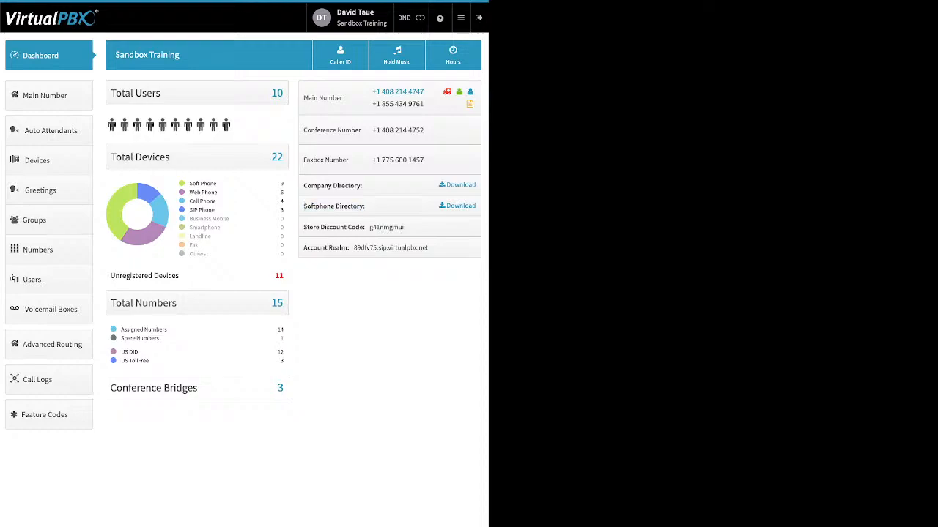
{"action": "left_click_drag", "start_coordinate": [404, 228], "coordinate": [359, 228]}
{"action": "left_click_drag", "start_coordinate": [429, 248], "coordinate": [354, 249]}
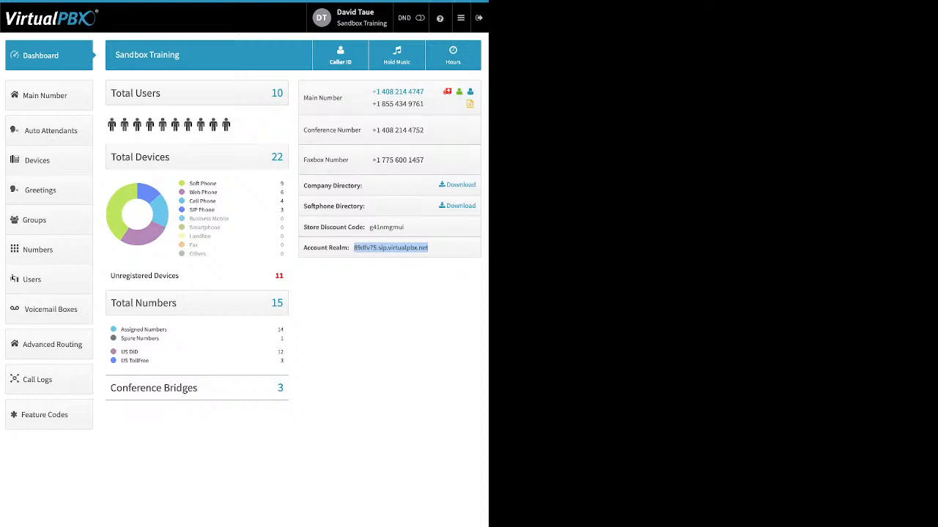
Review the company caller ID name and the E911 emergency information, and save the caller ID settings
{"action": "left_click", "coordinate": [340, 55]}
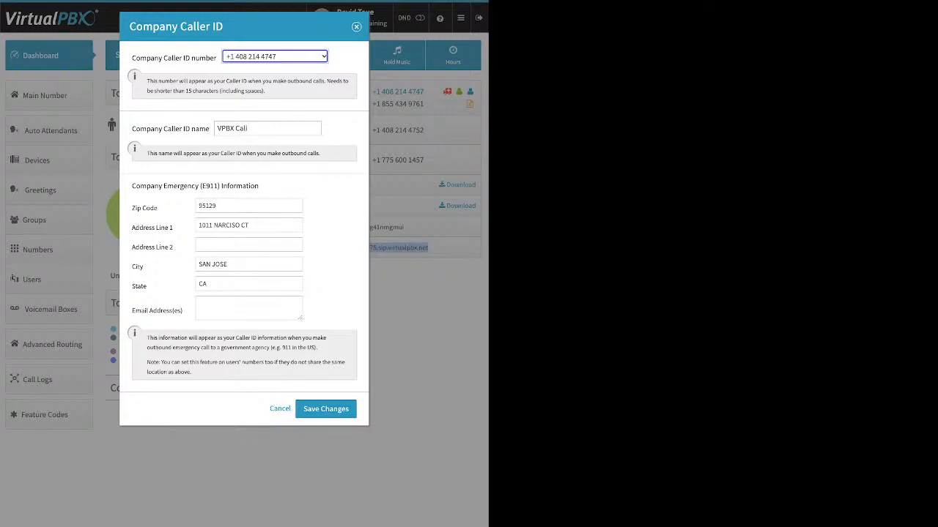
{"action": "left_click_drag", "start_coordinate": [132, 129], "coordinate": [210, 128]}
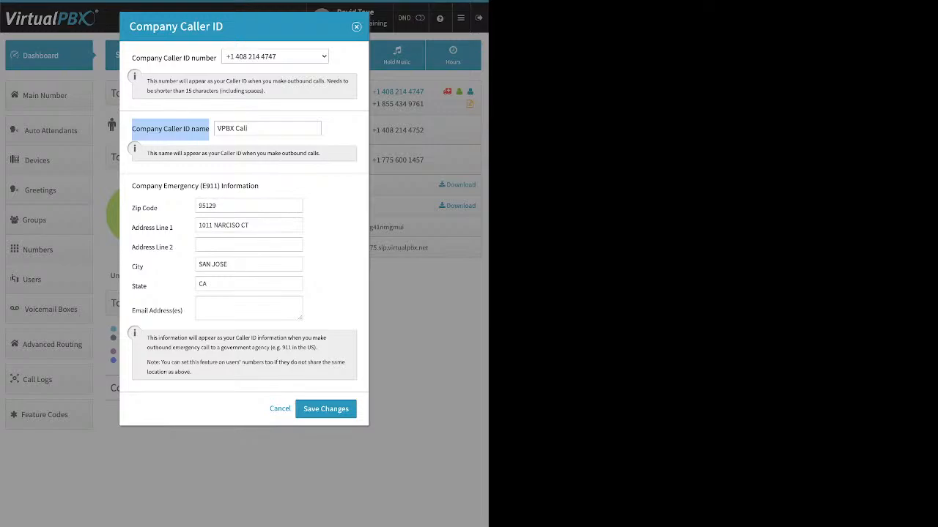
{"action": "left_click", "coordinate": [249, 128]}
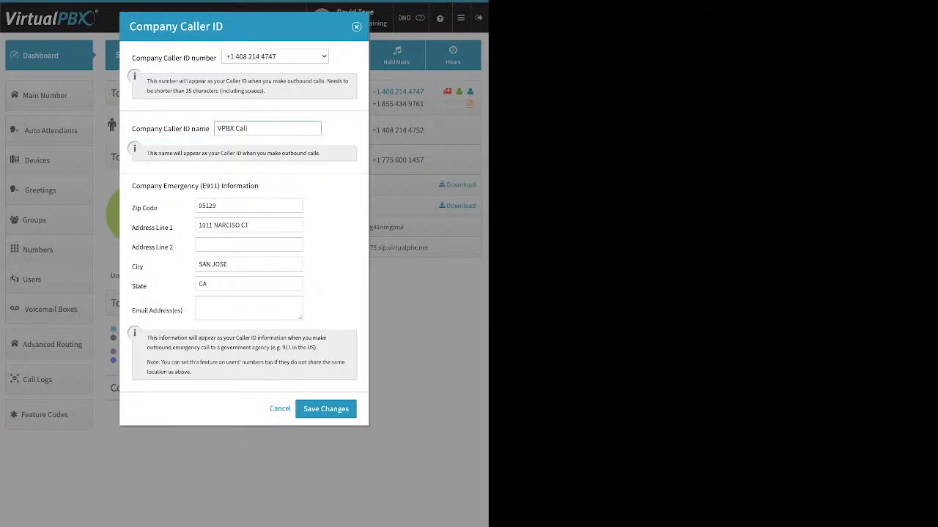
{"action": "left_click_drag", "start_coordinate": [249, 129], "coordinate": [216, 128]}
{"action": "left_click", "coordinate": [247, 129]}
{"action": "left_click_drag", "start_coordinate": [132, 186], "coordinate": [258, 186]}
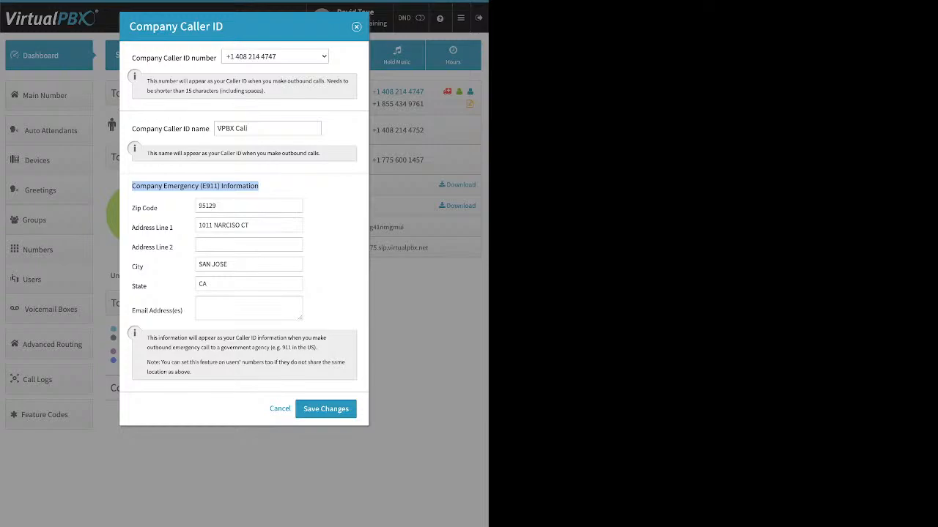
{"action": "left_click", "coordinate": [326, 410]}
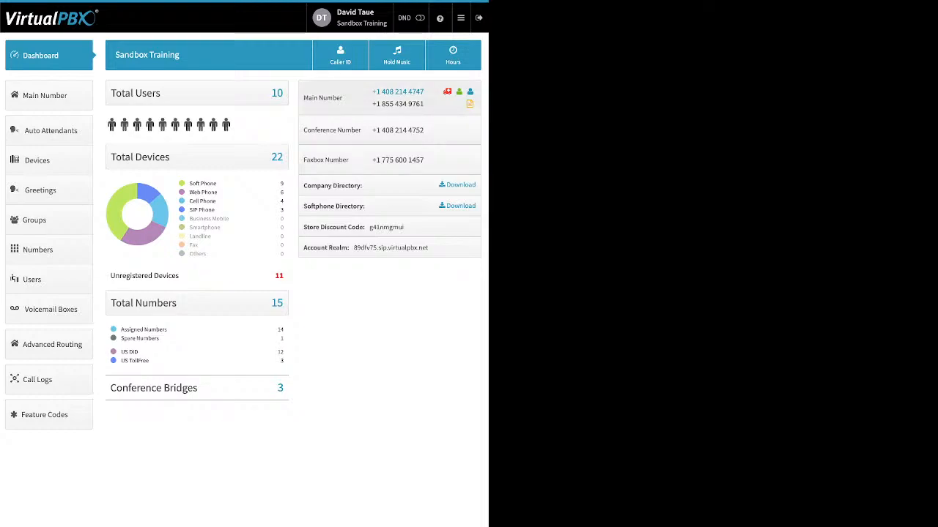
View the account's Music-On-Hold settings and the audio upload option, and leave without saving
{"action": "left_click", "coordinate": [397, 55]}
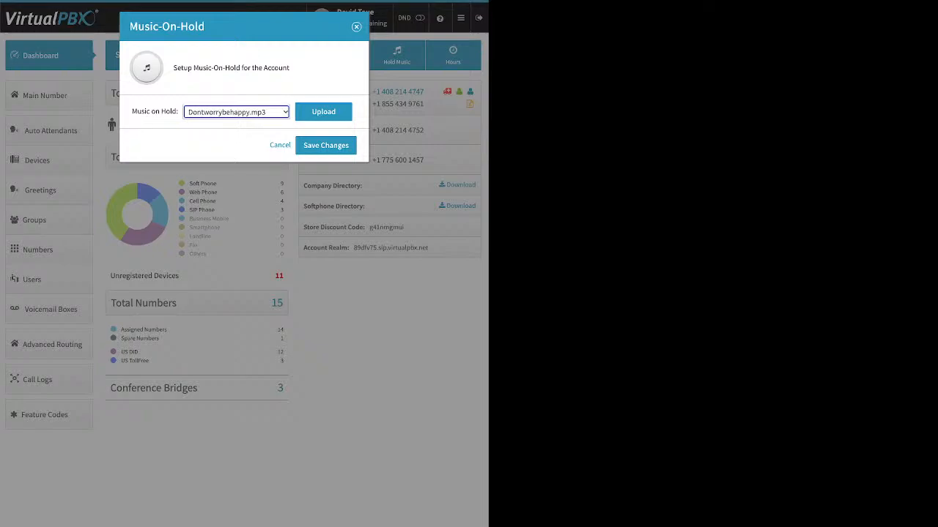
{"action": "left_click", "coordinate": [323, 112]}
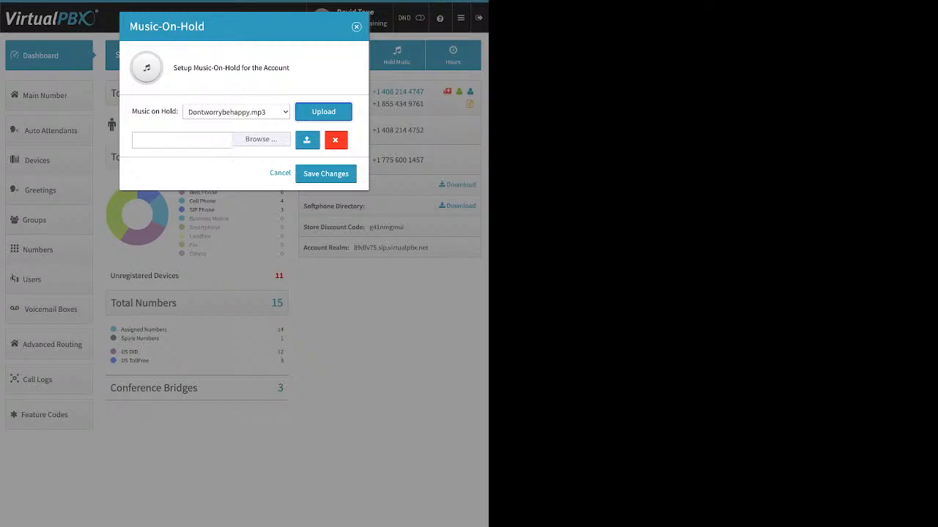
{"action": "left_click", "coordinate": [356, 27]}
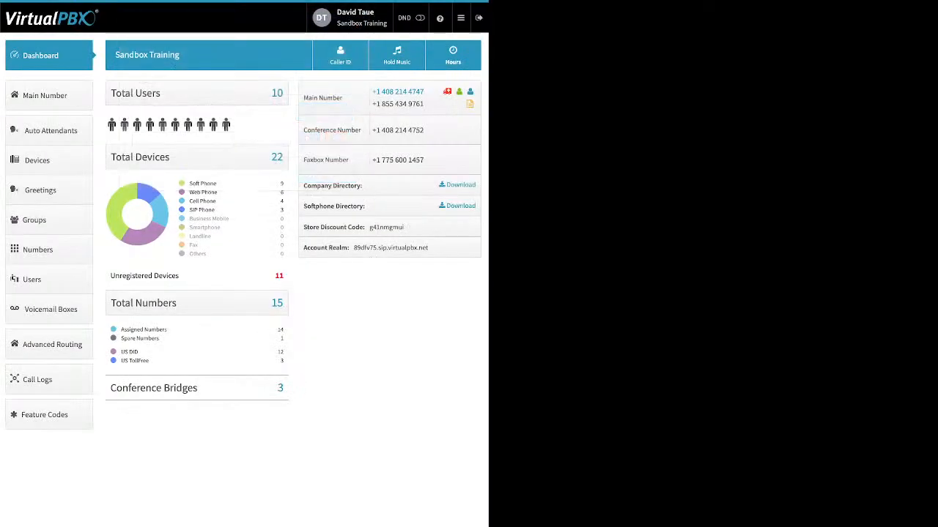
Un-assign the toll-free 855 number from the main company numbers and view the list of spare numbers without adding any
{"action": "left_click", "coordinate": [49, 95]}
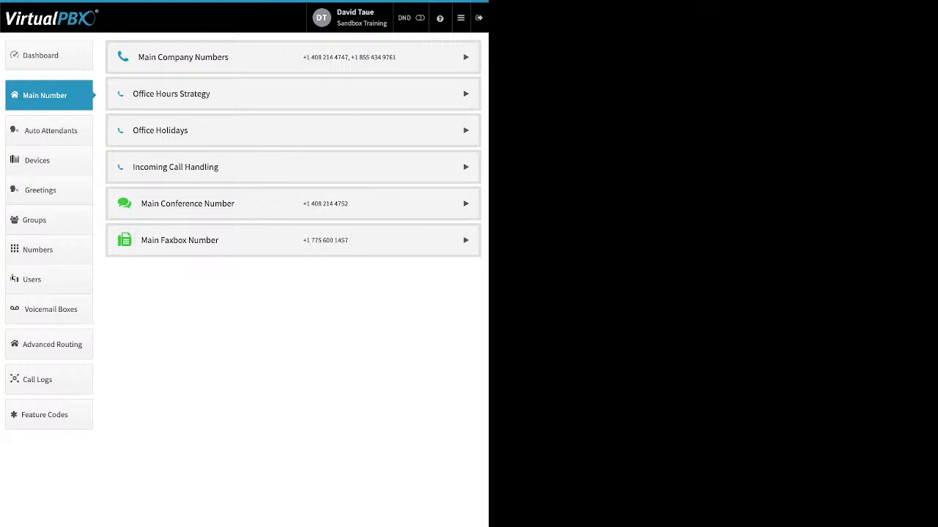
{"action": "left_click", "coordinate": [466, 57]}
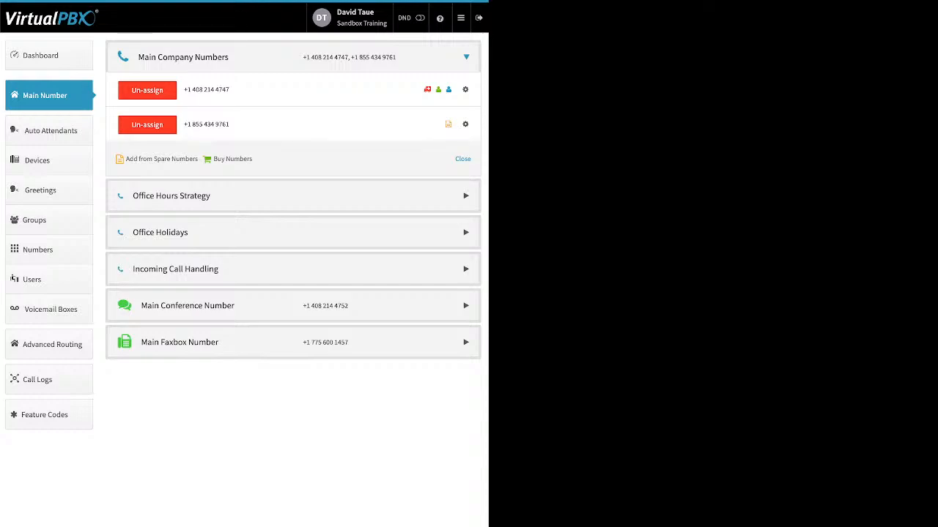
{"action": "left_click", "coordinate": [147, 124]}
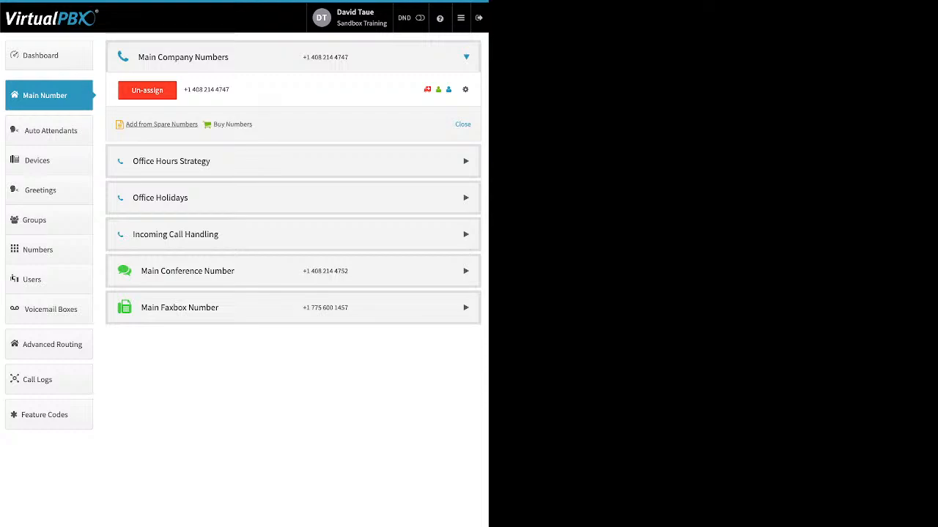
{"action": "left_click", "coordinate": [161, 124]}
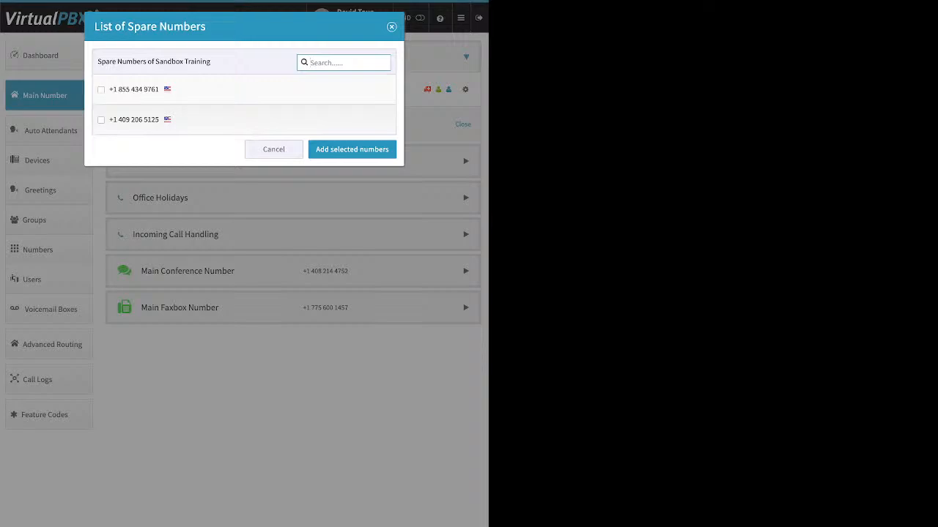
{"action": "key", "text": "Escape"}
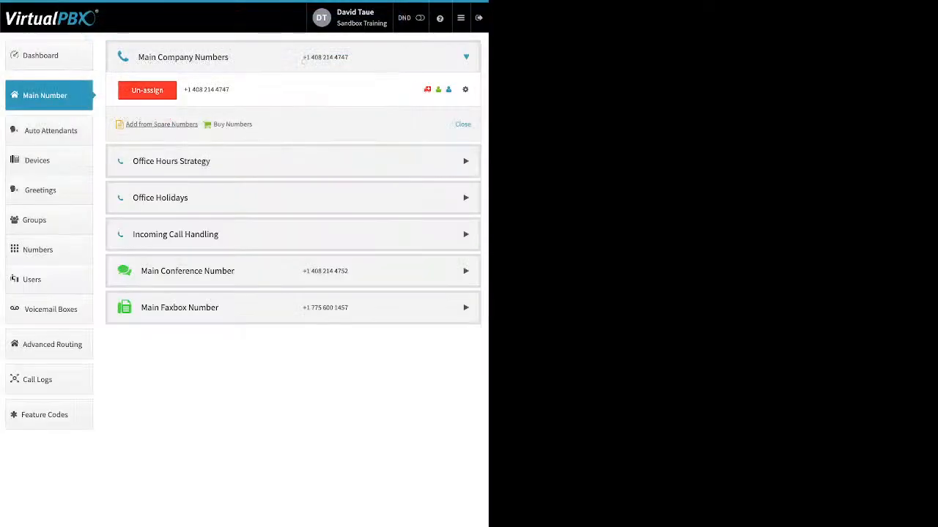
Buy a toll-free number with the 85* prefix for the main company numbers
{"action": "left_click", "coordinate": [233, 124]}
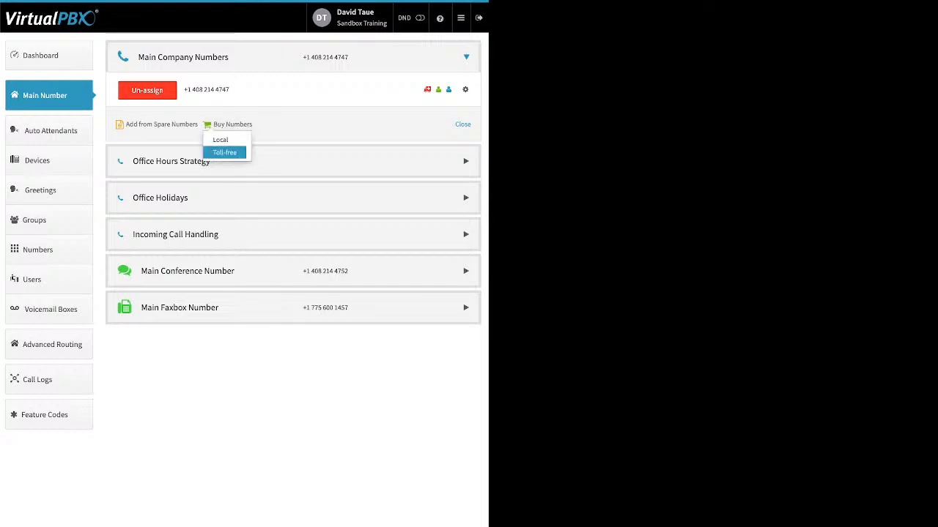
{"action": "left_click", "coordinate": [225, 152]}
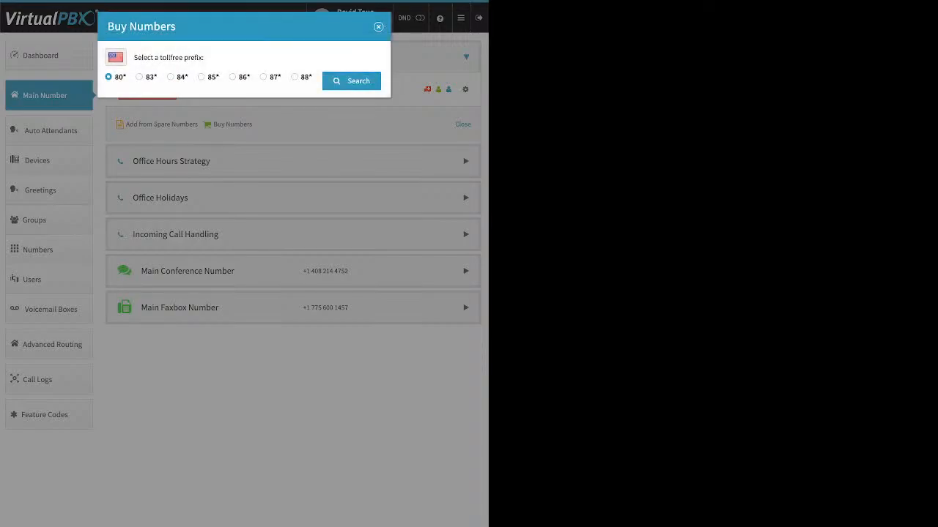
{"action": "left_click", "coordinate": [201, 77]}
{"action": "left_click", "coordinate": [352, 80]}
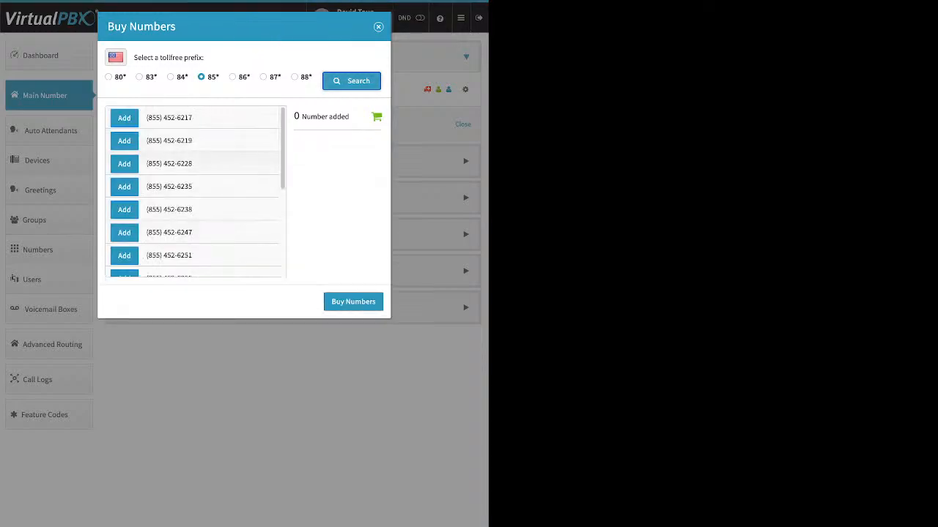
{"action": "scroll", "coordinate": [194, 192], "scroll_direction": "down", "scroll_amount": 1}
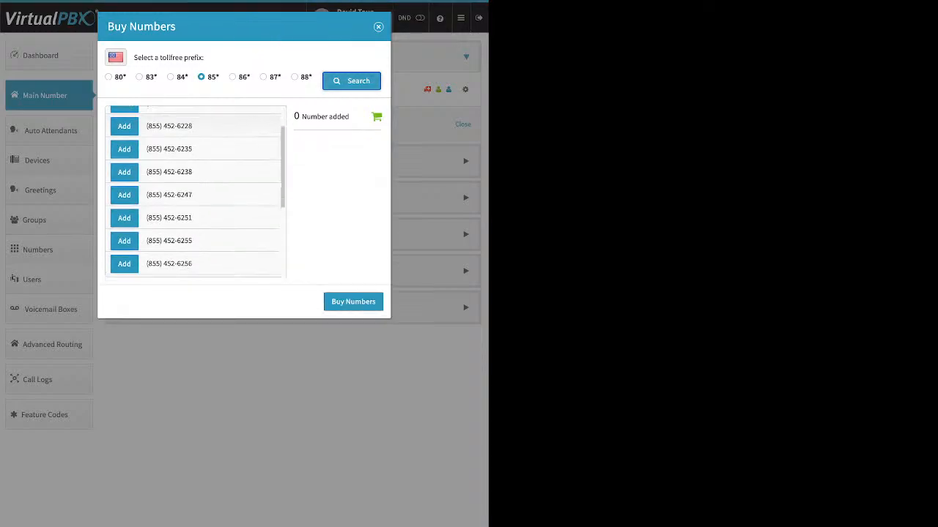
{"action": "left_click", "coordinate": [125, 195]}
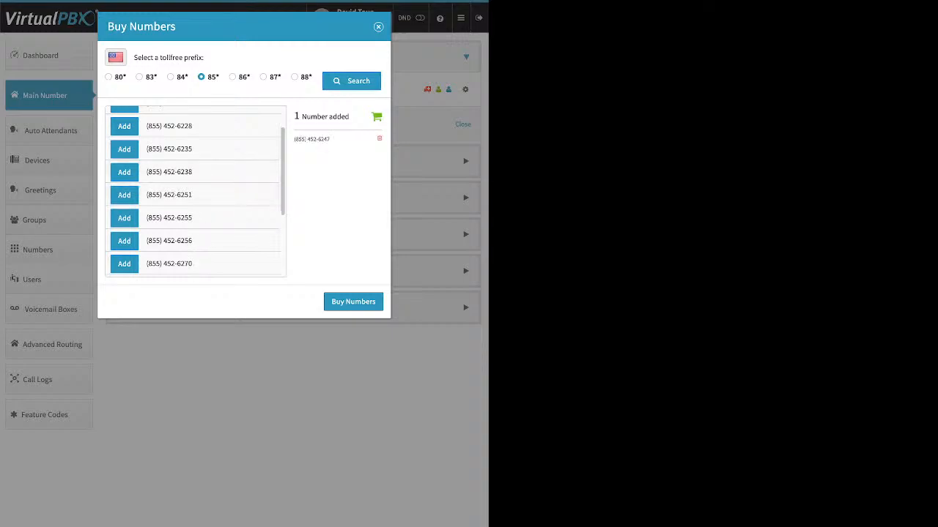
{"action": "left_click", "coordinate": [353, 301]}
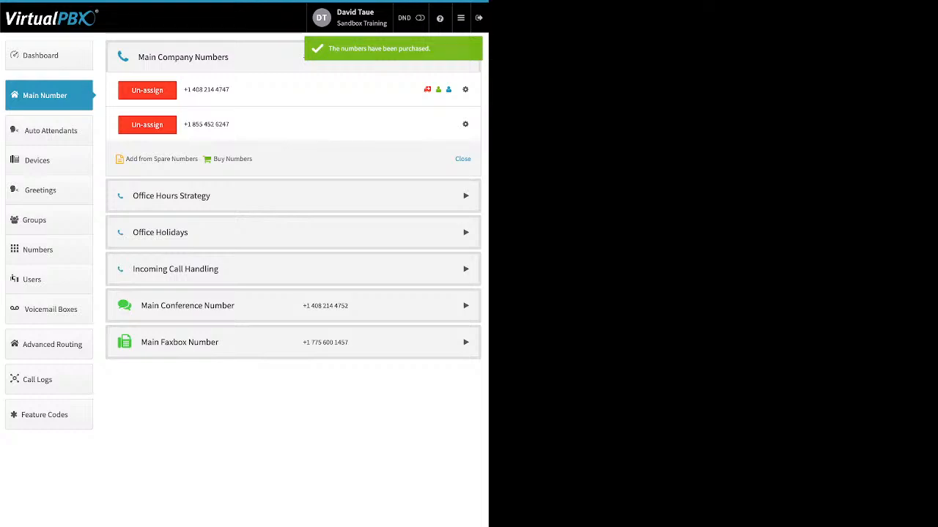
Search for local United States numbers to buy with area code 310
{"action": "left_click", "coordinate": [232, 159]}
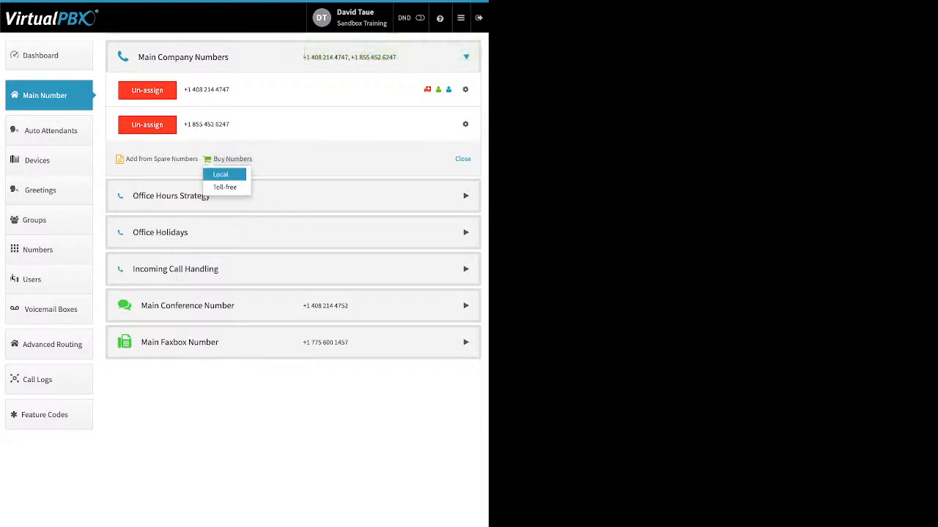
{"action": "left_click", "coordinate": [221, 175]}
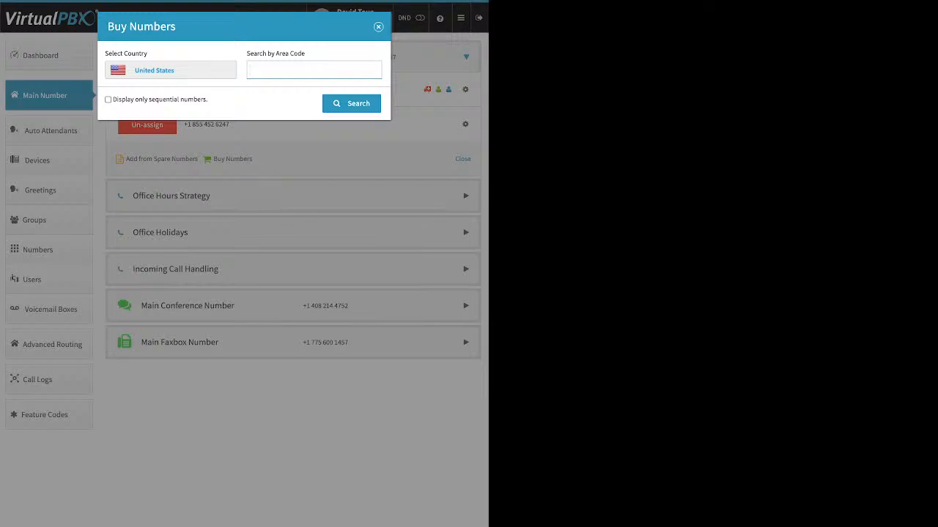
{"action": "type", "text": "310"}
{"action": "key", "text": "Return"}
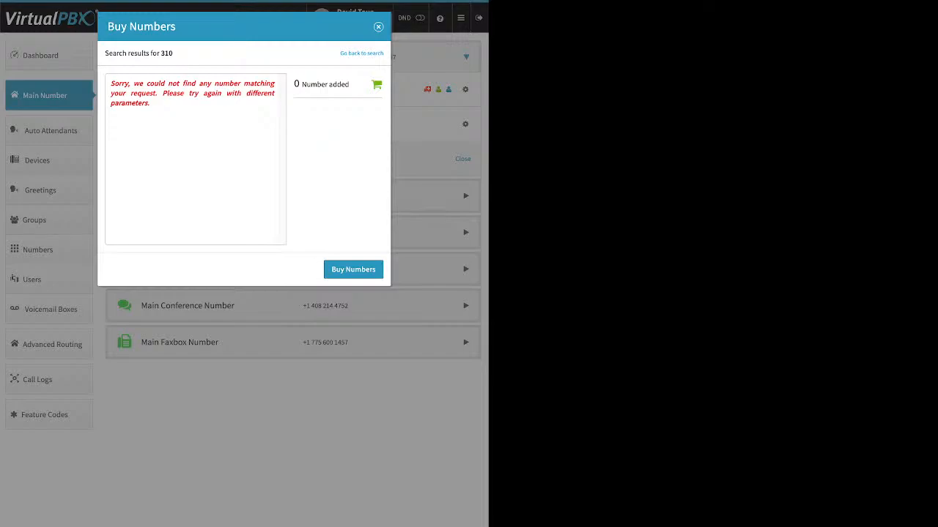
Change the local number search to area code 323 and buy one of the numbers for the main company numbers
{"action": "left_click", "coordinate": [361, 54]}
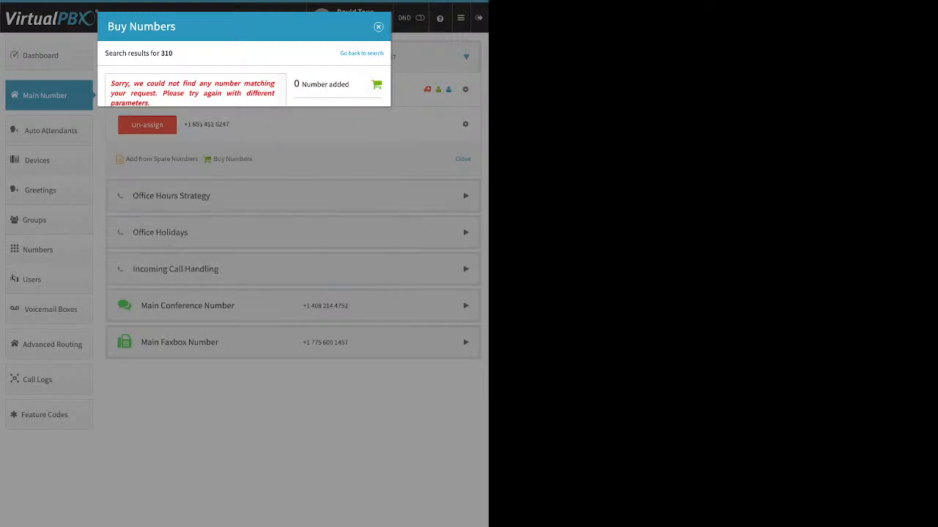
{"action": "left_click", "coordinate": [265, 71]}
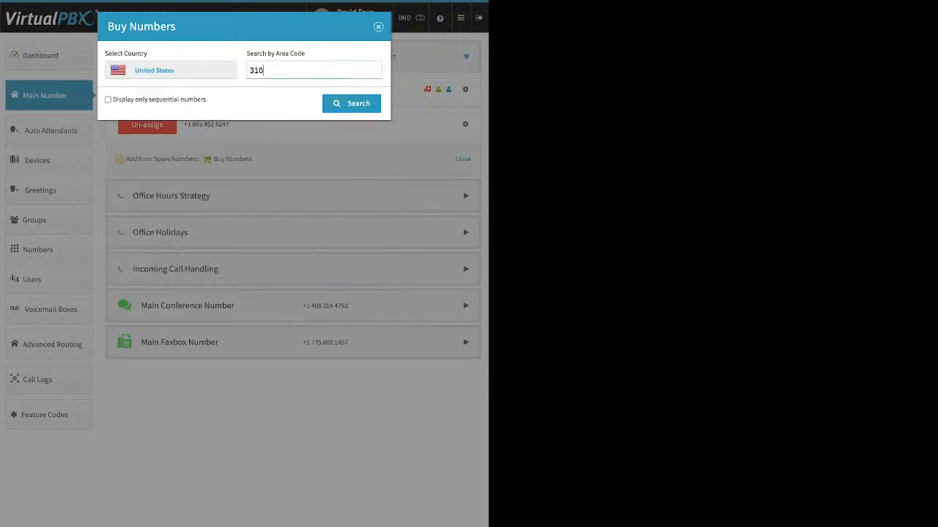
{"action": "key", "text": "BackSpace"}
{"action": "key", "text": "BackSpace"}
{"action": "key", "text": "BackSpace"}
{"action": "type", "text": "323"}
{"action": "key", "text": "Return"}
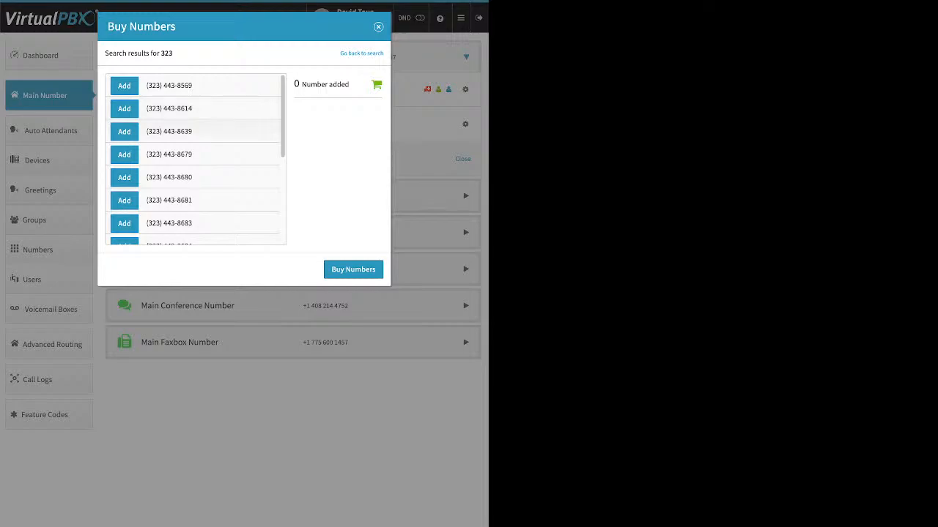
{"action": "left_click", "coordinate": [124, 132]}
{"action": "left_click", "coordinate": [354, 270]}
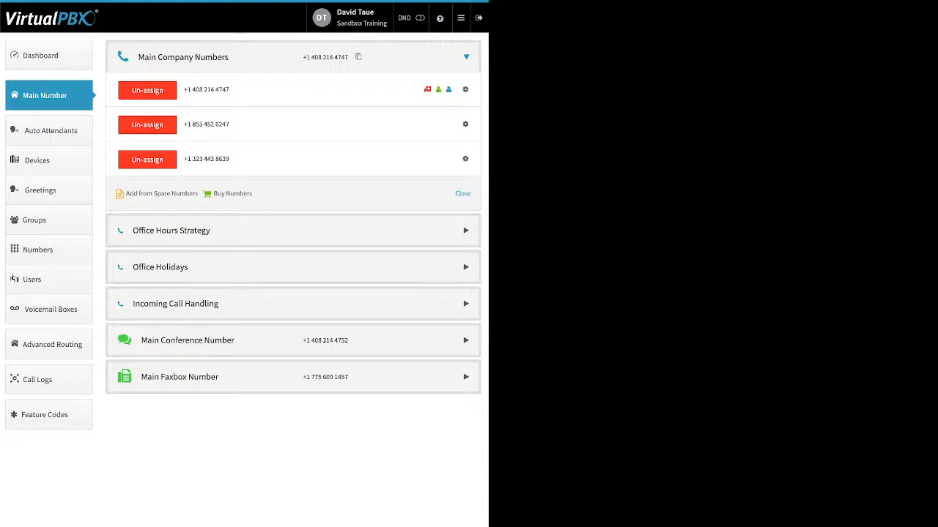
View the Caller-ID, e911 and Prepend settings of the 855 toll-free number, leaving each without saving
{"action": "left_click", "coordinate": [465, 124]}
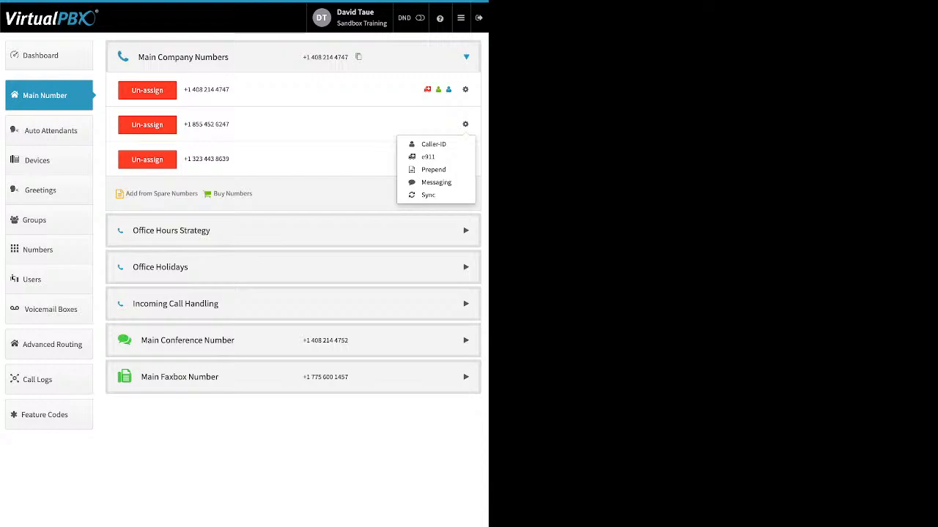
{"action": "left_click", "coordinate": [433, 144]}
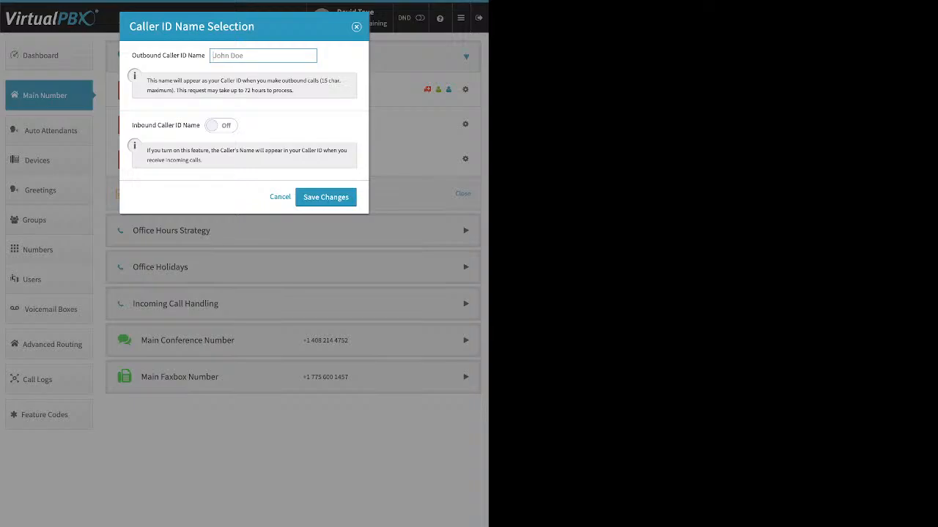
{"action": "key", "text": "Escape"}
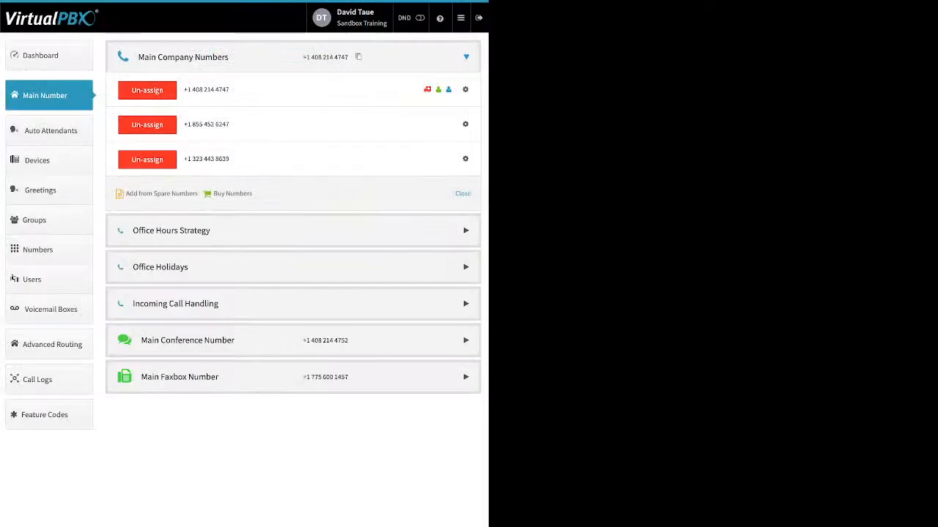
{"action": "left_click", "coordinate": [465, 124]}
{"action": "left_click", "coordinate": [433, 155]}
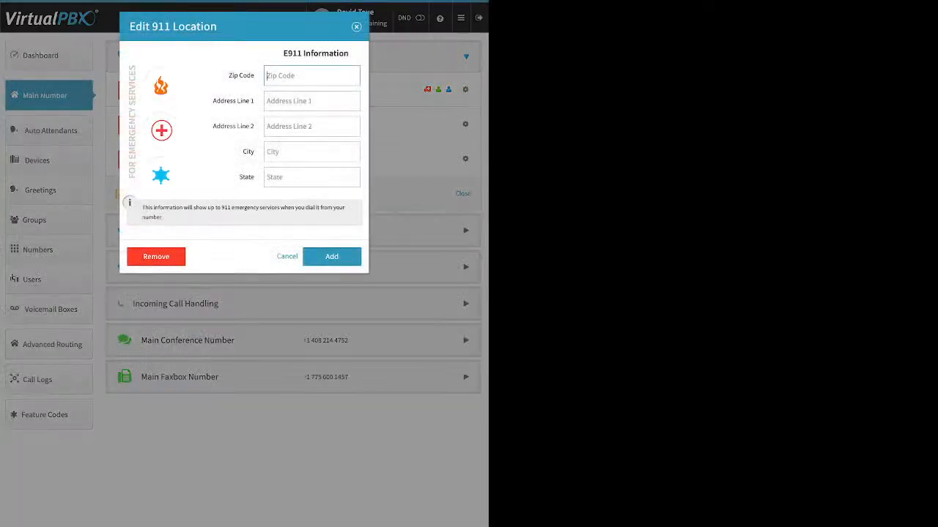
{"action": "key", "text": "Escape"}
{"action": "left_click", "coordinate": [465, 124]}
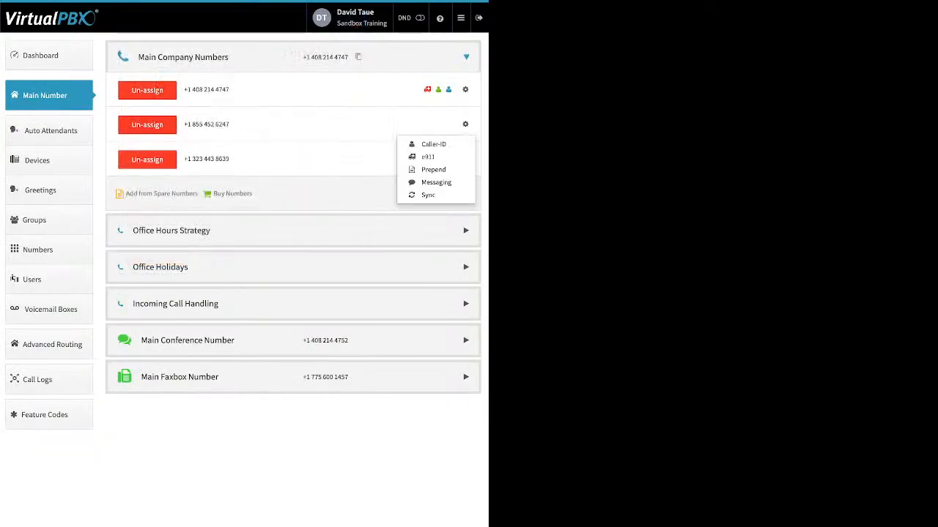
{"action": "left_click", "coordinate": [433, 168]}
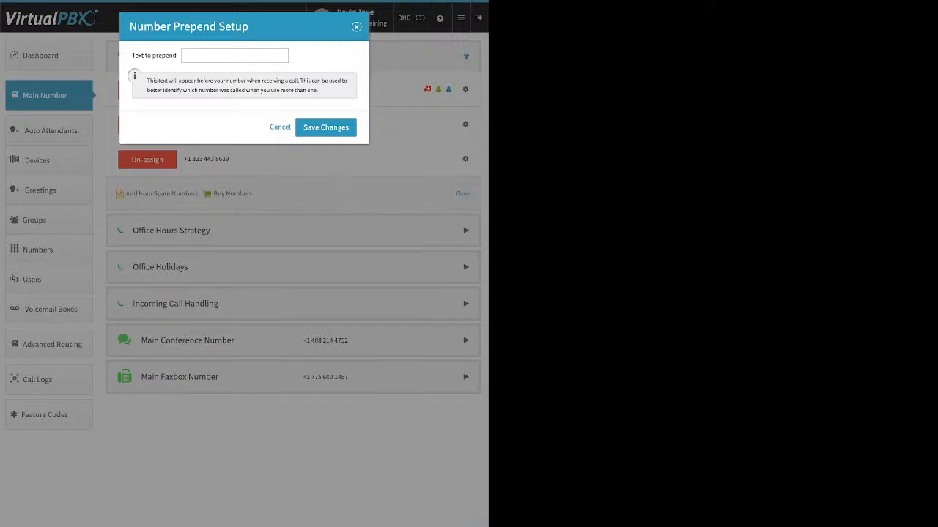
{"action": "key", "text": "Escape"}
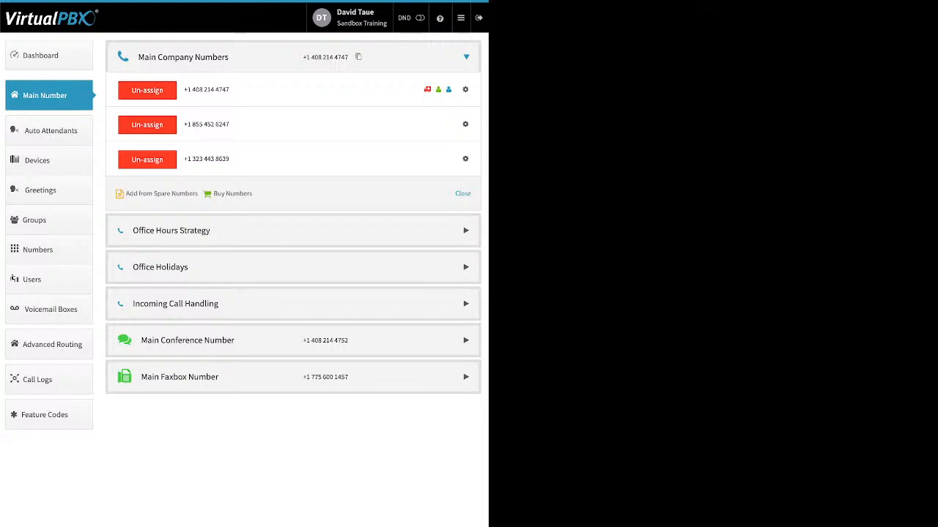
Review the 24 hours and custom options of the Office Hours Strategy and the opening-time choices for Monday
{"action": "left_click", "coordinate": [293, 230]}
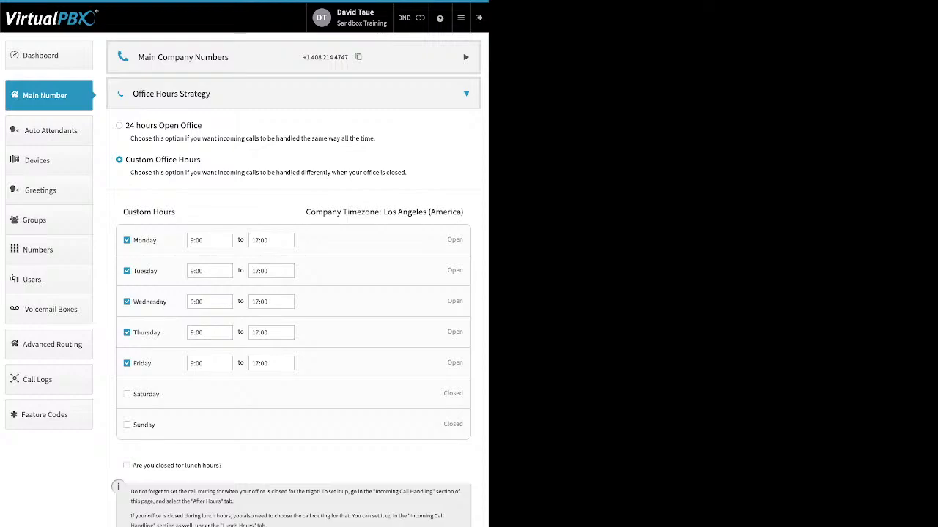
{"action": "left_click_drag", "start_coordinate": [124, 125], "coordinate": [201, 125]}
{"action": "left_click_drag", "start_coordinate": [125, 160], "coordinate": [201, 159]}
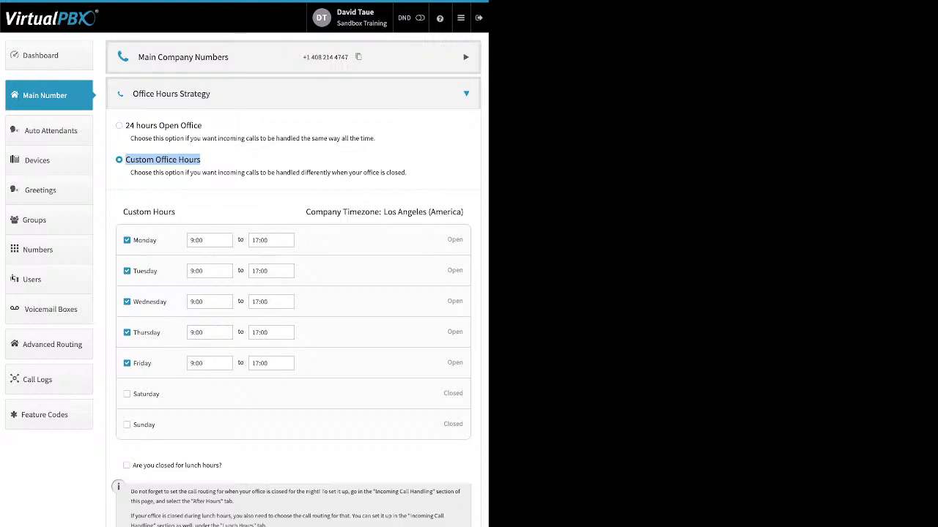
{"action": "left_click", "coordinate": [209, 240]}
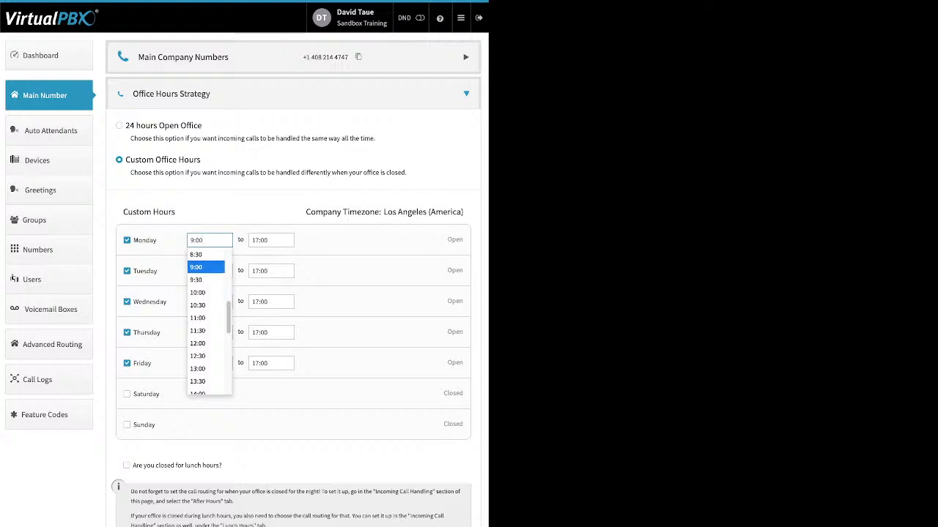
{"action": "key", "text": "Escape"}
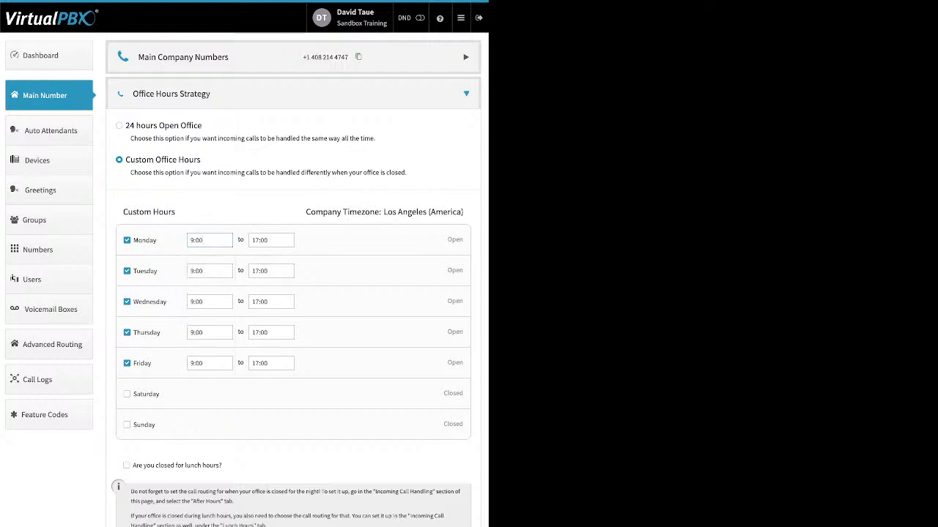
Turn the lunch hours closure on and back off, and close the Office Hours Strategy without saving
{"action": "left_click_drag", "start_coordinate": [223, 466], "coordinate": [131, 466]}
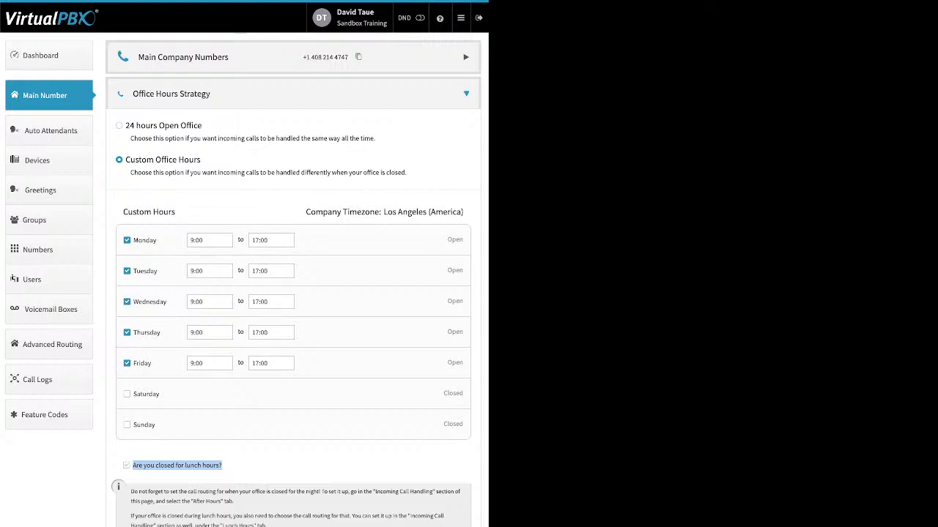
{"action": "left_click", "coordinate": [127, 466]}
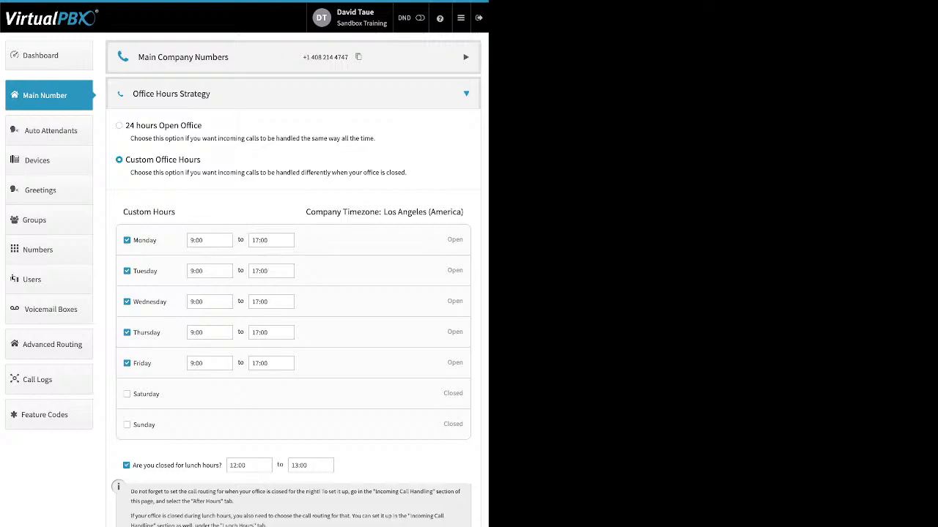
{"action": "left_click", "coordinate": [127, 466]}
{"action": "left_click", "coordinate": [466, 94]}
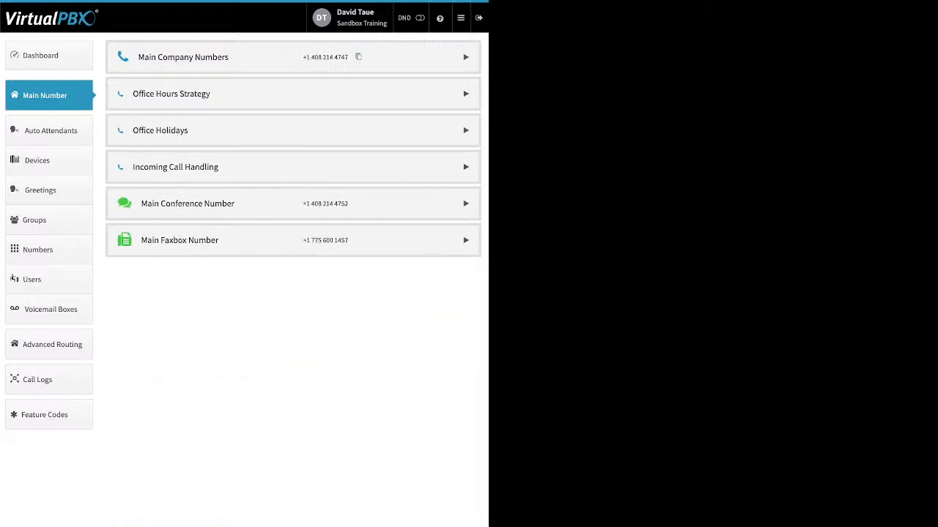
View the Office Holidays closure setting and the kinds of holiday that can be added, without adding one
{"action": "left_click", "coordinate": [466, 130]}
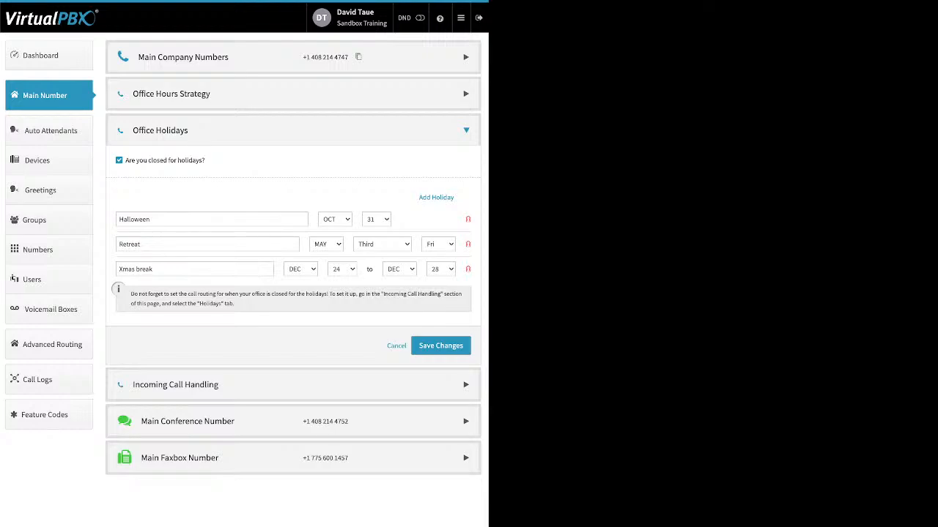
{"action": "left_click_drag", "start_coordinate": [206, 159], "coordinate": [144, 160]}
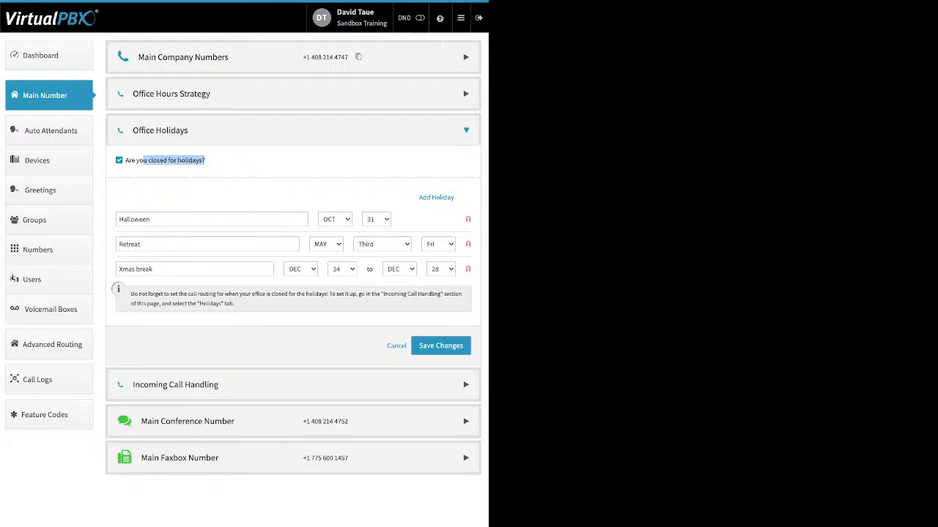
{"action": "left_click", "coordinate": [436, 198]}
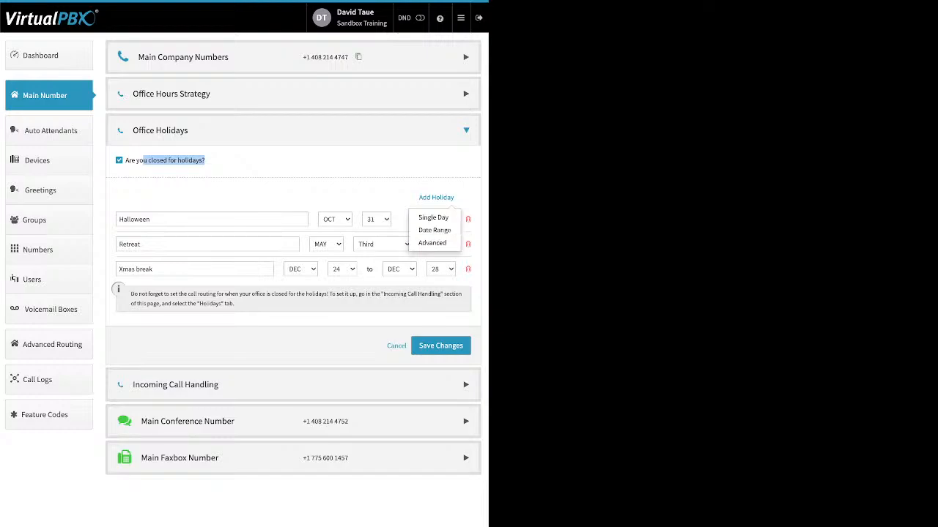
{"action": "left_click", "coordinate": [344, 192]}
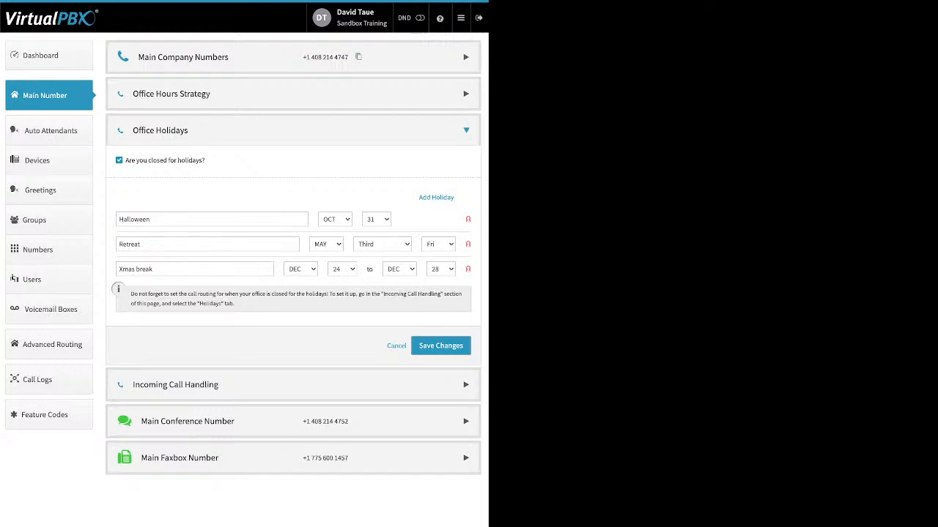
Review the Halloween, Xmas break and Retreat holiday entries, and save the Office Holidays settings
{"action": "left_click", "coordinate": [151, 220]}
{"action": "left_click", "coordinate": [194, 269]}
{"action": "key", "text": "ctrl+a"}
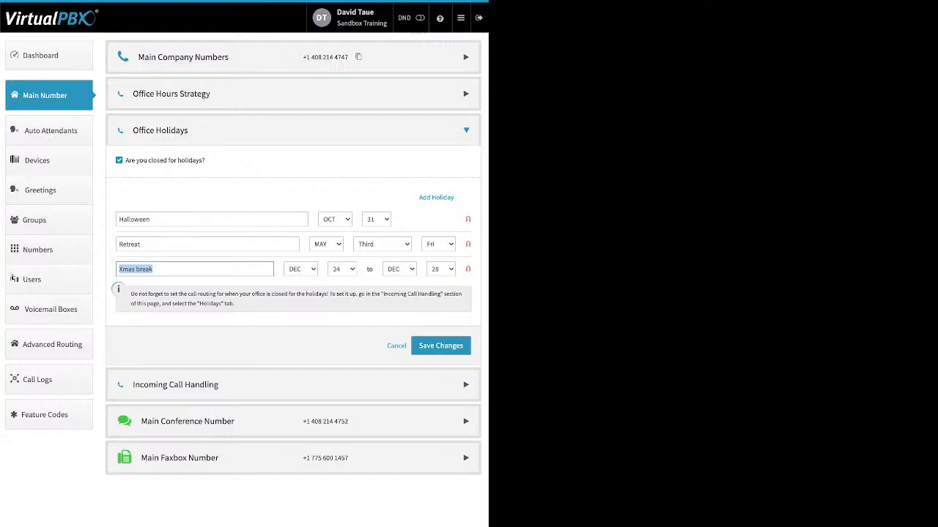
{"action": "left_click_drag", "start_coordinate": [155, 245], "coordinate": [118, 245]}
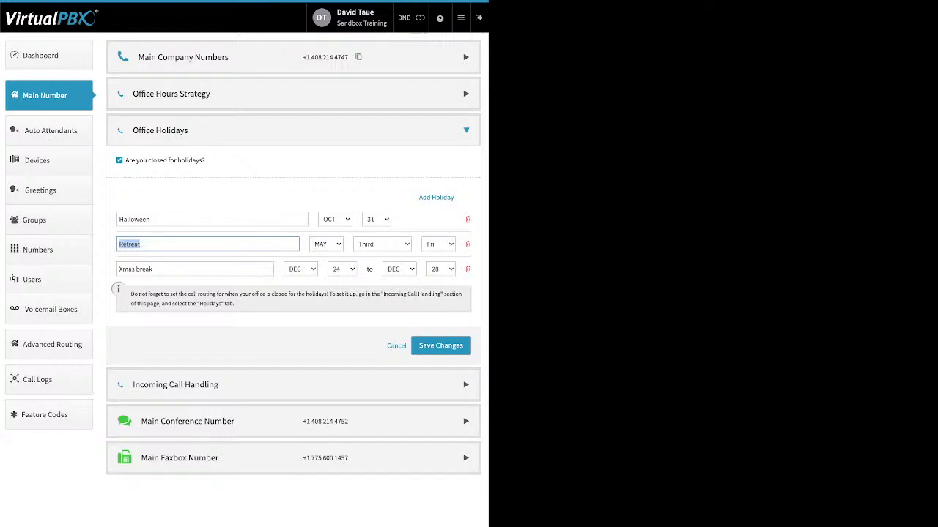
{"action": "left_click", "coordinate": [441, 346]}
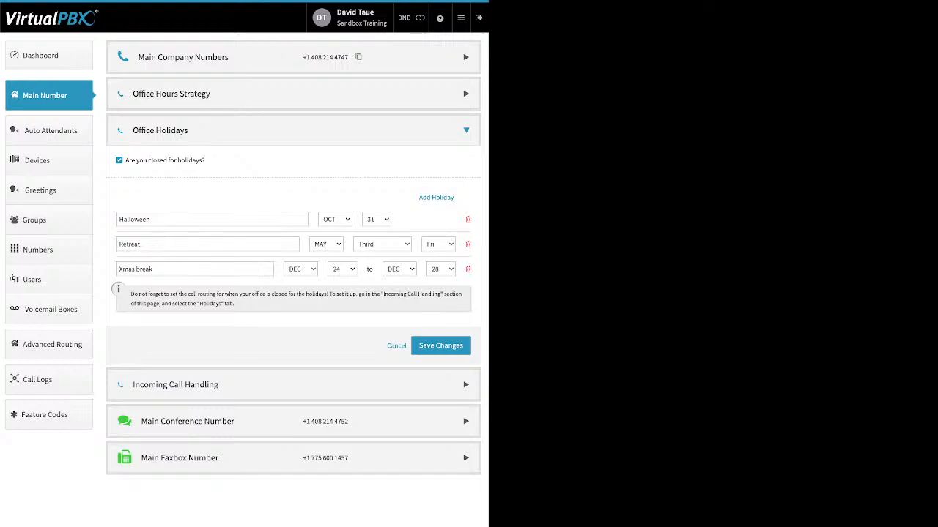
Compare the Incoming Call Handling choices for open hours, after hours and holidays, and open the Open Hours Virtual Receptionist
{"action": "left_click", "coordinate": [176, 384]}
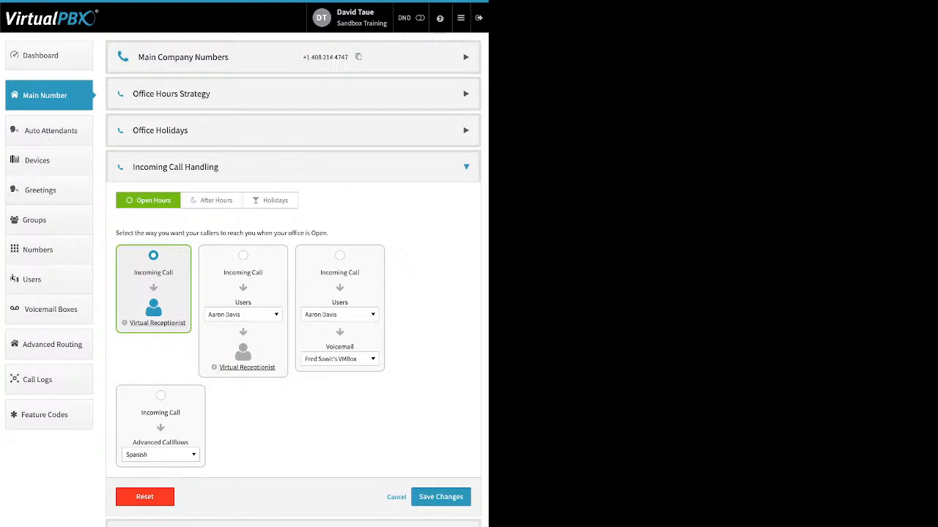
{"action": "left_click", "coordinate": [212, 201]}
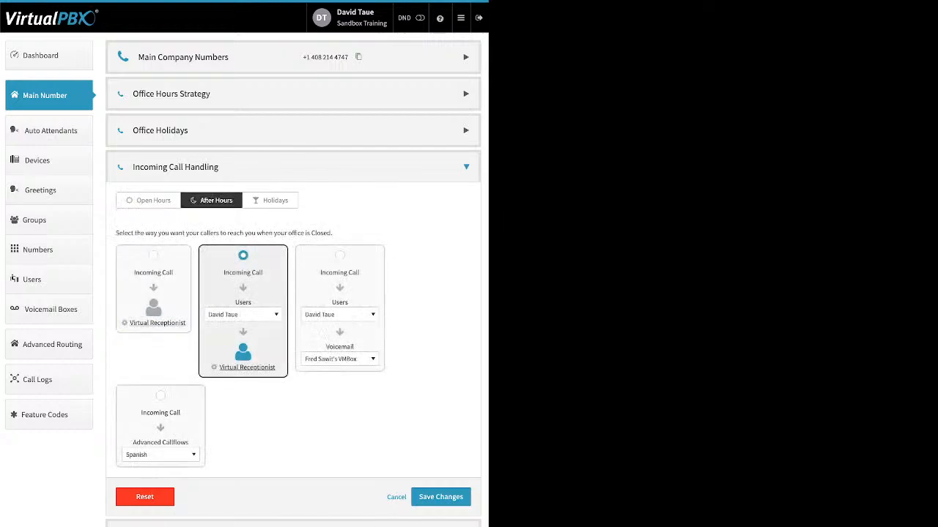
{"action": "left_click", "coordinate": [270, 200]}
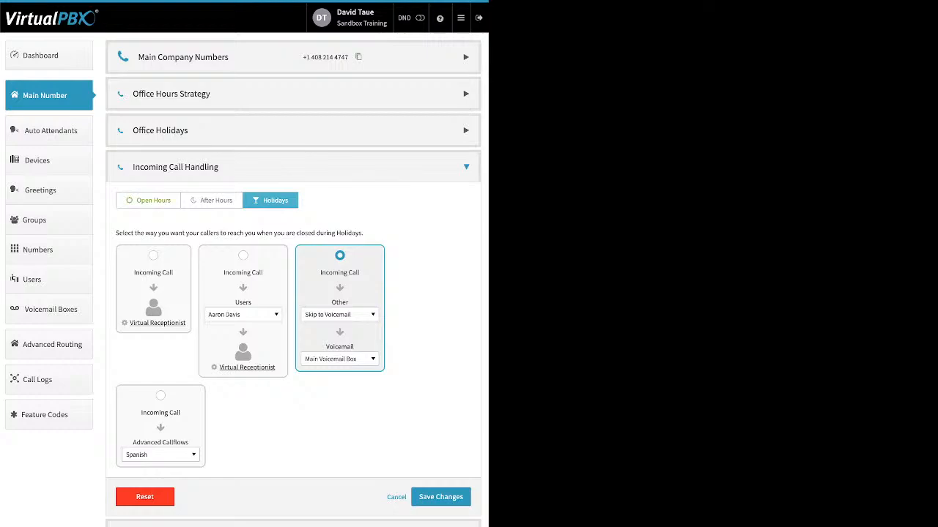
{"action": "left_click", "coordinate": [148, 201]}
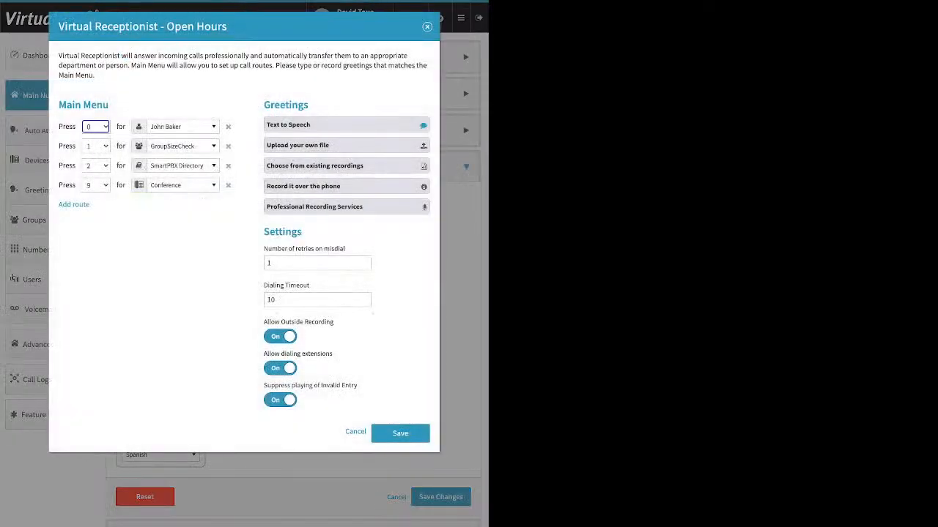
Add a route with the default key to the Main Menu of the Open Hours Virtual Receptionist
{"action": "left_click_drag", "start_coordinate": [109, 105], "coordinate": [83, 105]}
{"action": "left_click_drag", "start_coordinate": [96, 207], "coordinate": [62, 206]}
{"action": "left_click", "coordinate": [73, 205]}
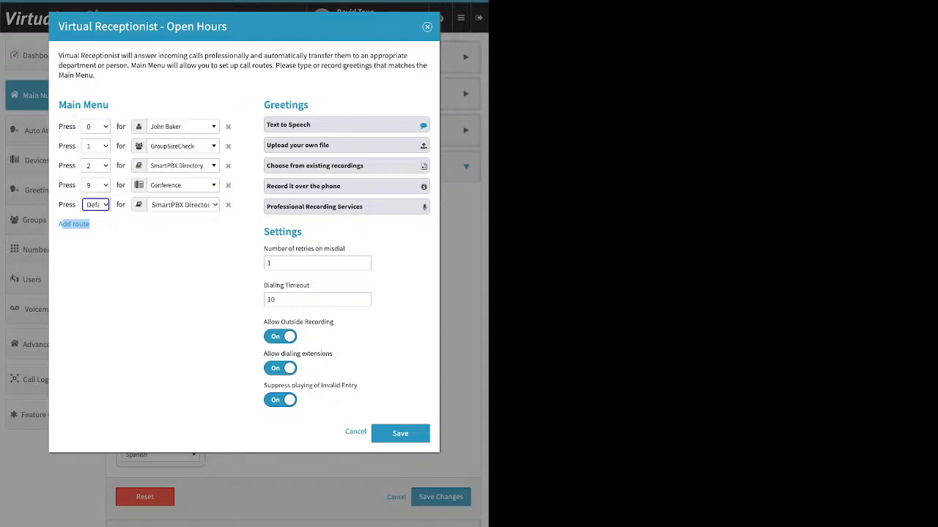
Browse the destinations available for the key 0 route, from users, devices and media to groups, callflows and voicemail boxes, without choosing one
{"action": "left_click", "coordinate": [184, 127]}
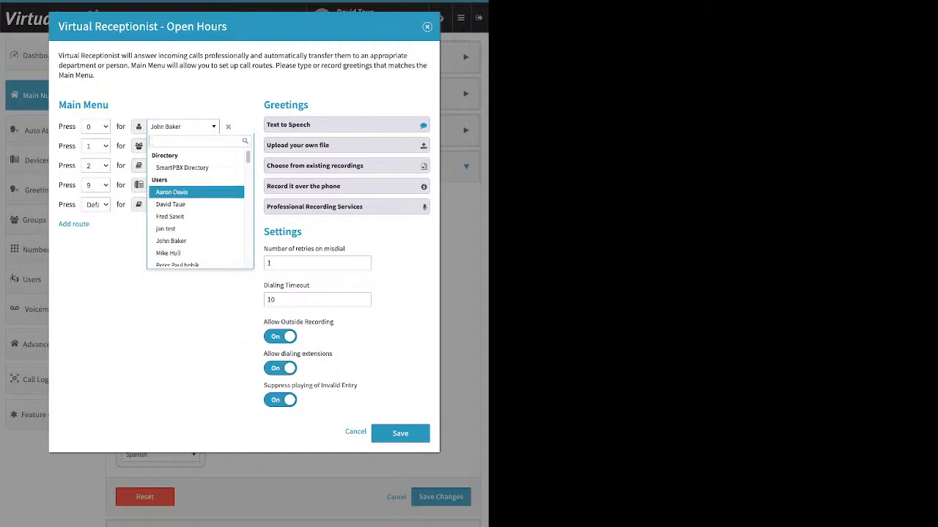
{"action": "scroll", "coordinate": [196, 193], "scroll_direction": "down", "scroll_amount": 3}
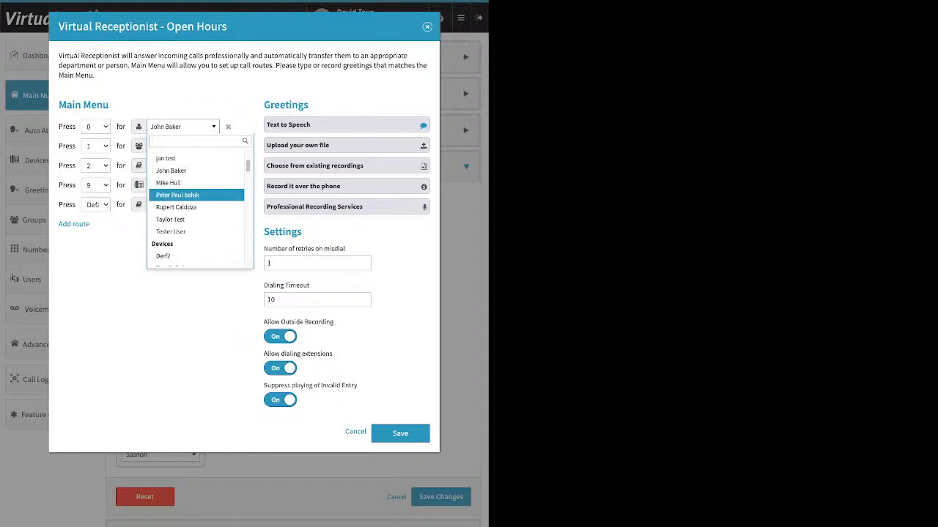
{"action": "scroll", "coordinate": [195, 196], "scroll_direction": "down", "scroll_amount": 1}
{"action": "scroll", "coordinate": [196, 200], "scroll_direction": "down", "scroll_amount": 3}
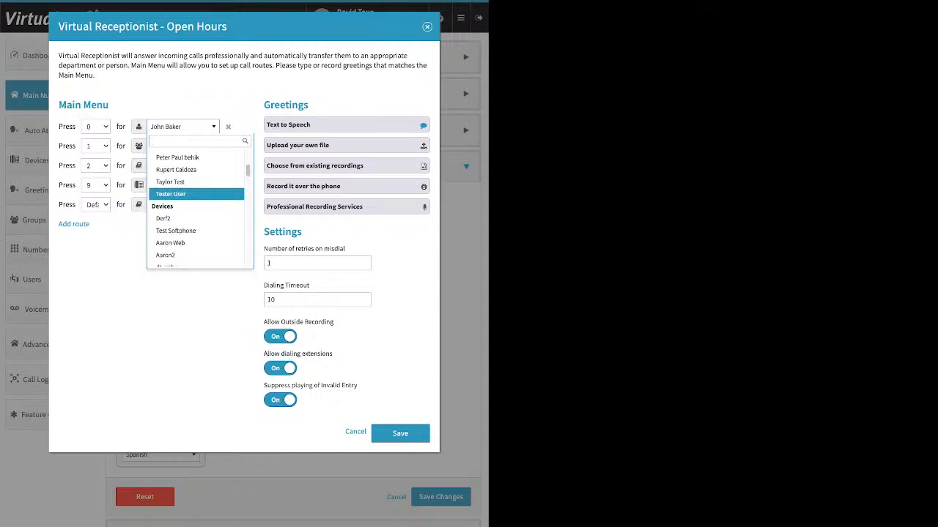
{"action": "scroll", "coordinate": [196, 198], "scroll_direction": "down", "scroll_amount": 6}
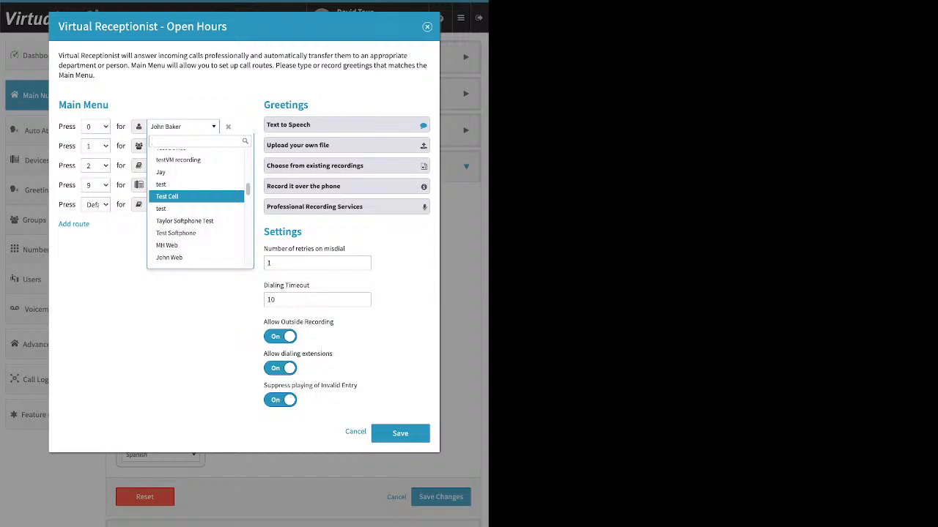
{"action": "scroll", "coordinate": [196, 196], "scroll_direction": "down", "scroll_amount": 1}
{"action": "scroll", "coordinate": [196, 196], "scroll_direction": "down", "scroll_amount": 5}
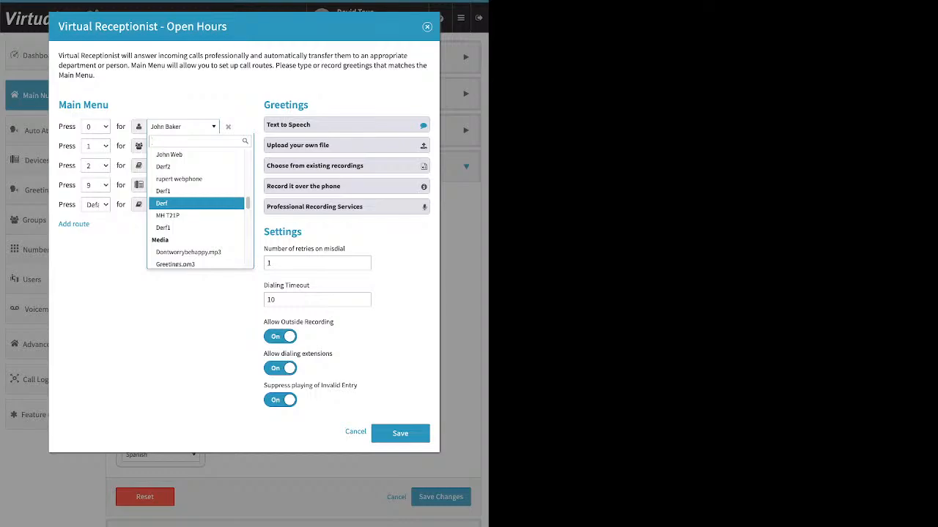
{"action": "scroll", "coordinate": [196, 196], "scroll_direction": "down", "scroll_amount": 1}
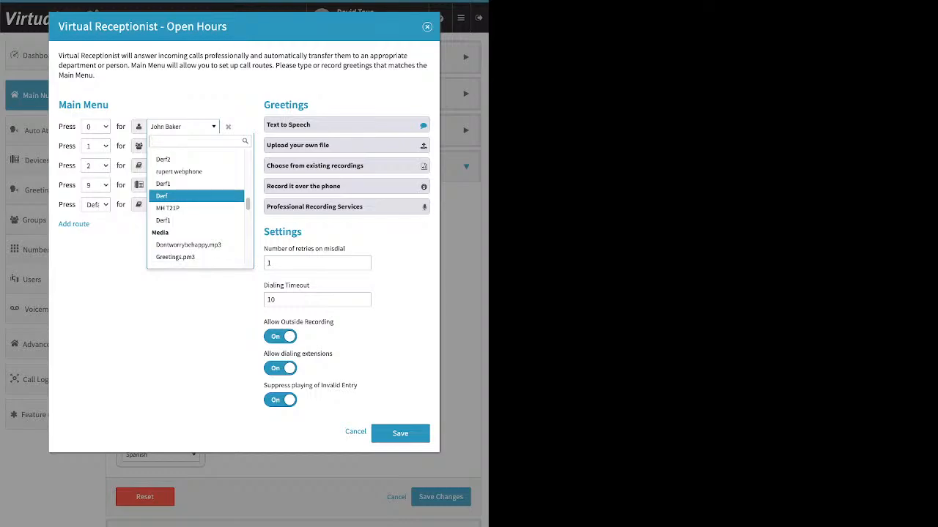
{"action": "scroll", "coordinate": [196, 196], "scroll_direction": "down", "scroll_amount": 3}
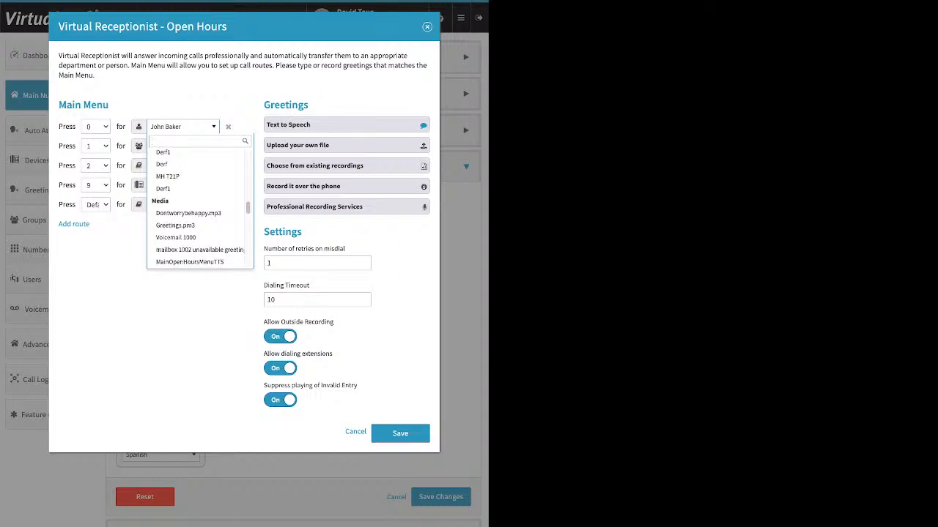
{"action": "scroll", "coordinate": [196, 196], "scroll_direction": "down", "scroll_amount": 3}
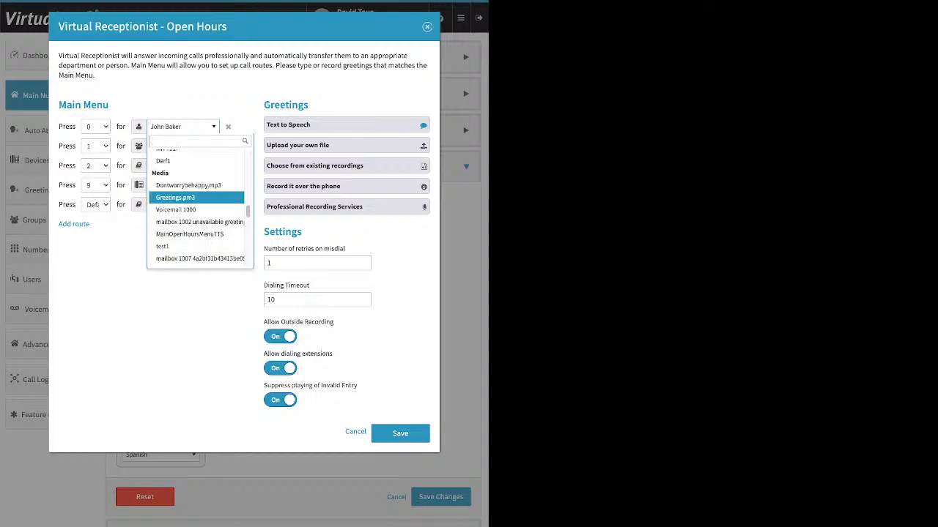
{"action": "scroll", "coordinate": [196, 196], "scroll_direction": "down", "scroll_amount": 2}
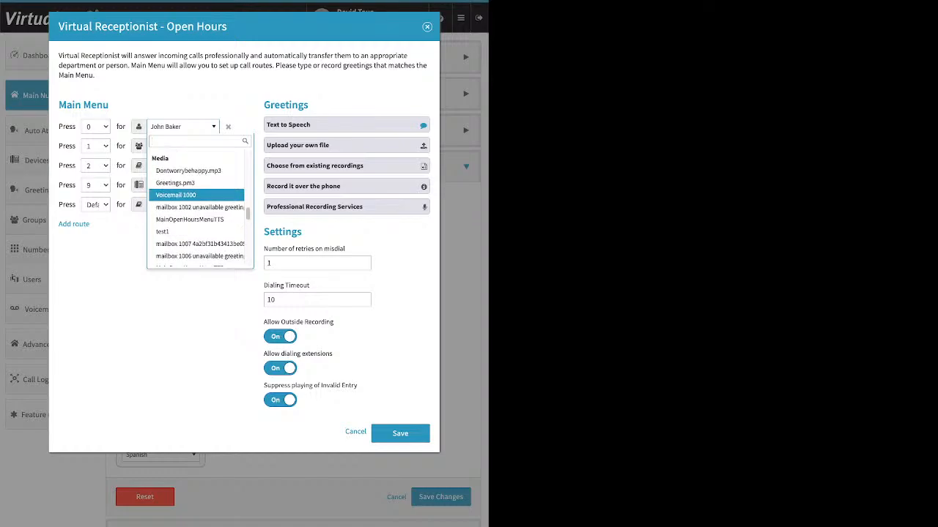
{"action": "scroll", "coordinate": [196, 196], "scroll_direction": "down", "scroll_amount": 1}
{"action": "scroll", "coordinate": [196, 195], "scroll_direction": "down", "scroll_amount": 10}
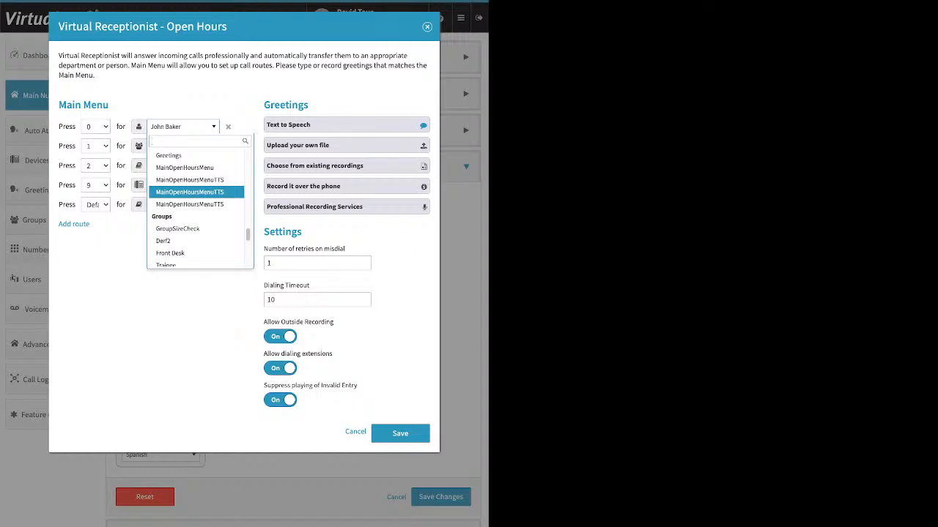
{"action": "scroll", "coordinate": [196, 198], "scroll_direction": "down", "scroll_amount": 3}
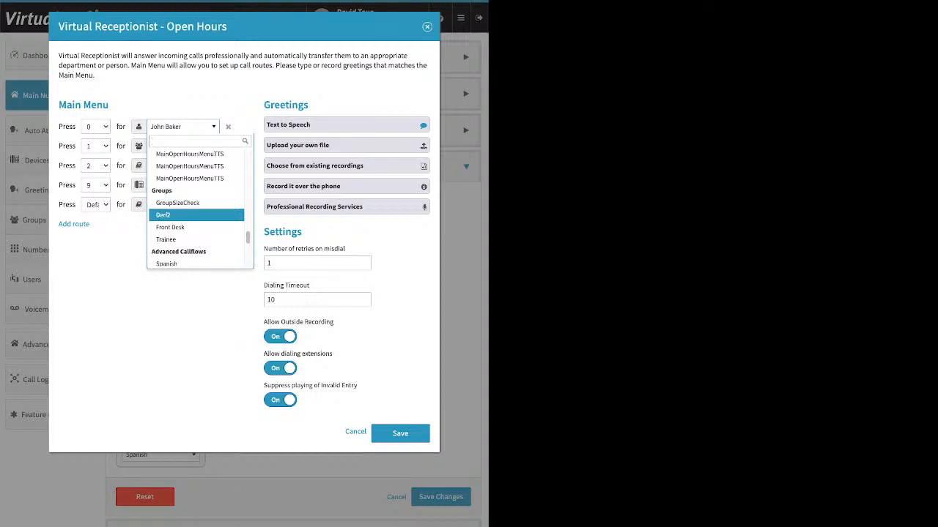
{"action": "scroll", "coordinate": [195, 214], "scroll_direction": "down", "scroll_amount": 1}
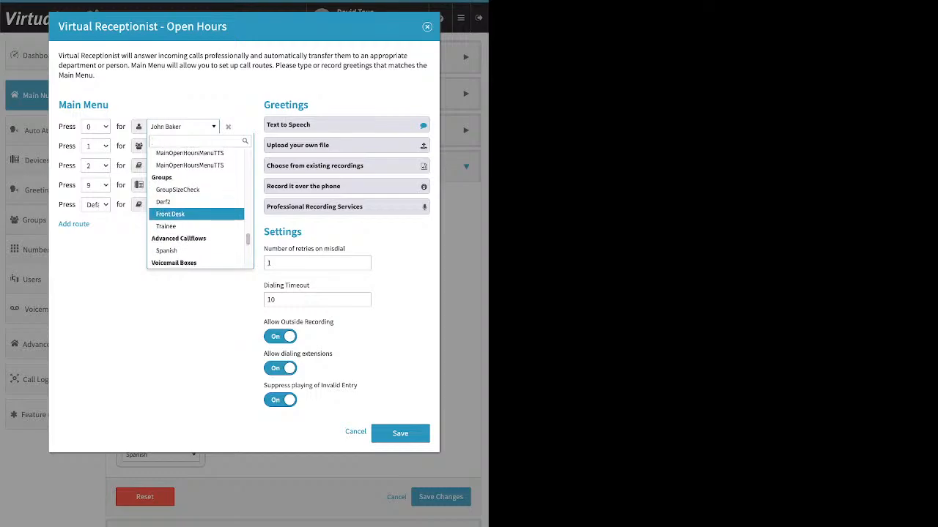
{"action": "scroll", "coordinate": [195, 219], "scroll_direction": "down", "scroll_amount": 2}
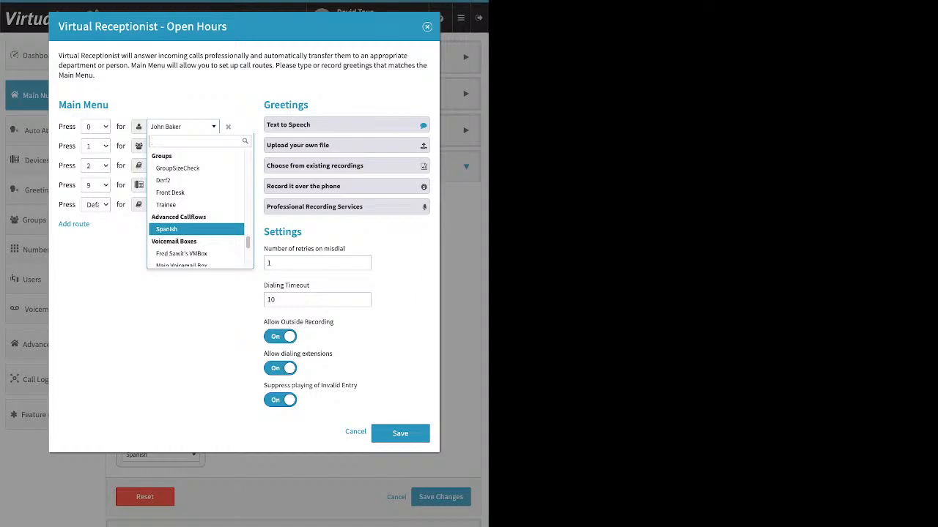
{"action": "key", "text": "Down"}
{"action": "key", "text": "Down"}
{"action": "key", "text": "Down"}
{"action": "key", "text": "Down"}
{"action": "key", "text": "Down"}
{"action": "key", "text": "Down"}
{"action": "key", "text": "Down"}
{"action": "key", "text": "Down"}
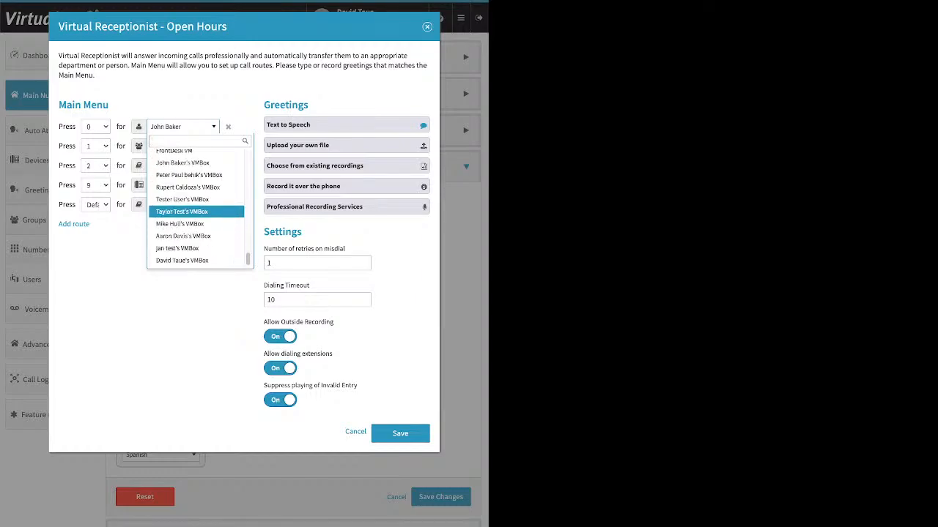
{"action": "left_click", "coordinate": [183, 126]}
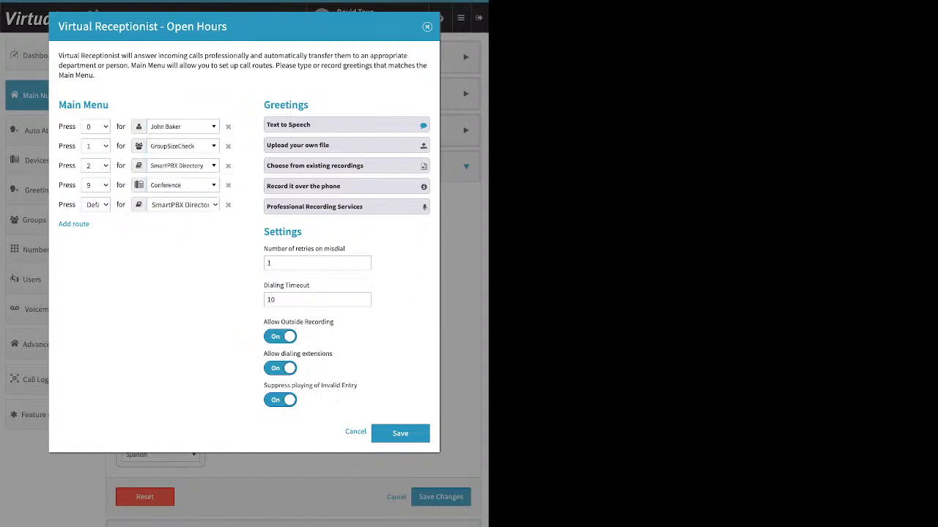
Review the Text to Speech, Upload your own file and Choose from existing recordings options for the receptionist's greeting
{"action": "left_click_drag", "start_coordinate": [308, 105], "coordinate": [274, 104]}
{"action": "left_click", "coordinate": [288, 125]}
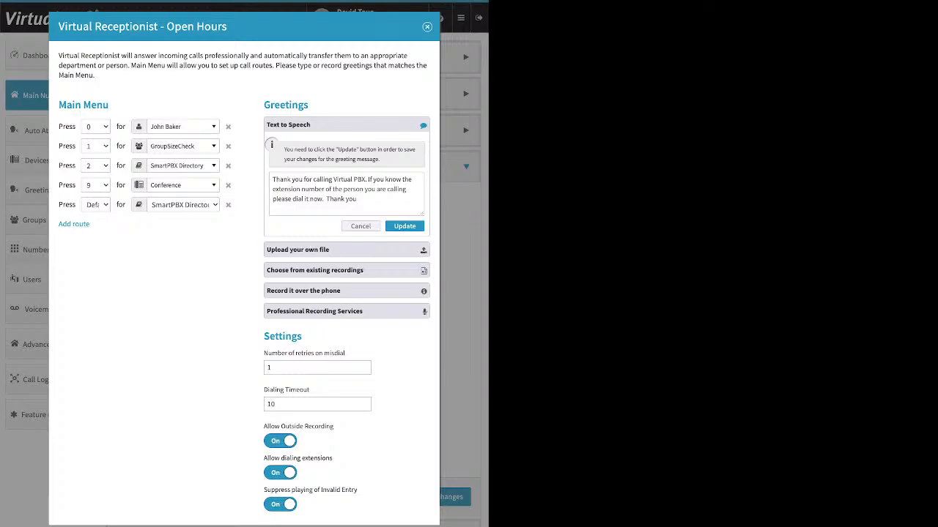
{"action": "left_click", "coordinate": [346, 250]}
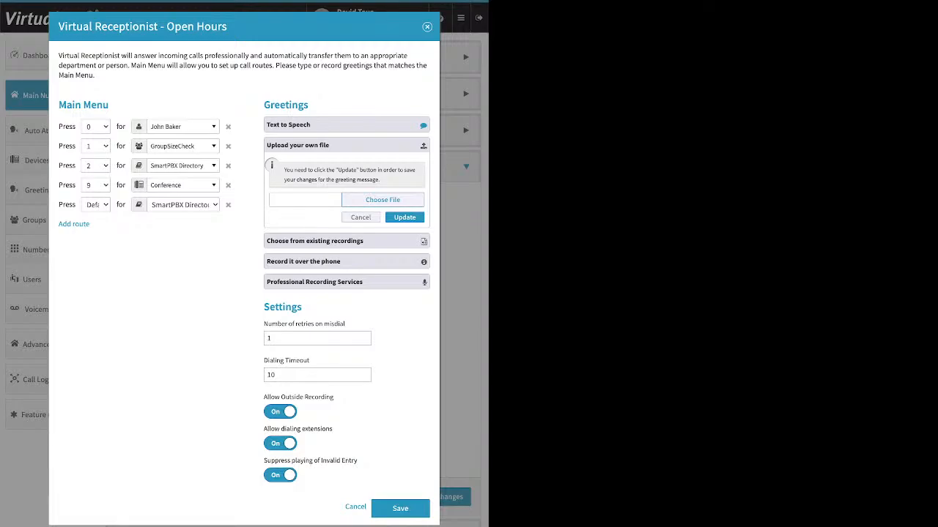
{"action": "left_click", "coordinate": [314, 241]}
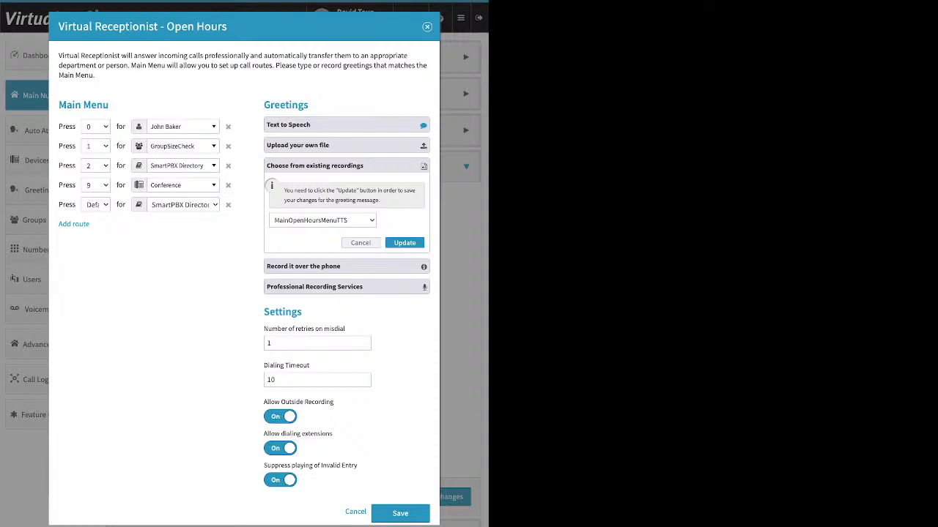
Examine the phone recording instructions with the Allow Outside Recording setting, and the Professional Recording Services offer, without ordering
{"action": "left_click", "coordinate": [345, 267]}
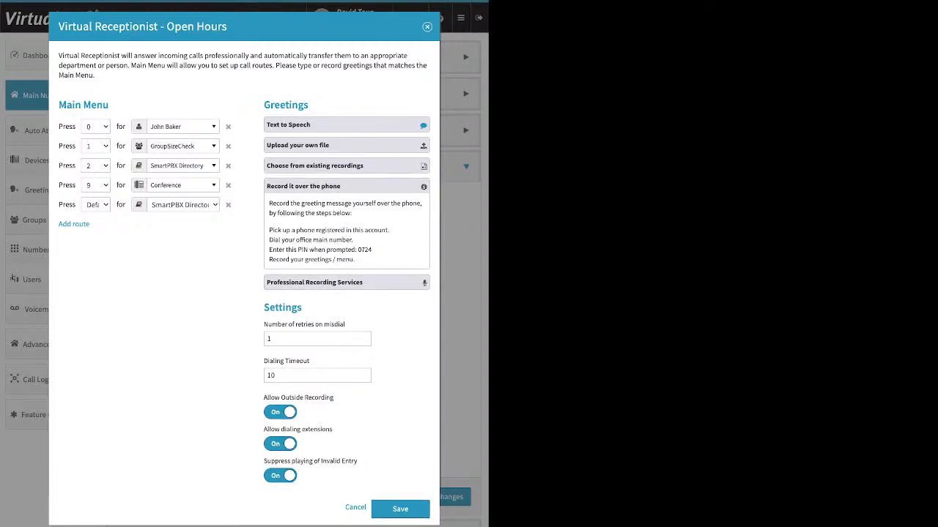
{"action": "left_click_drag", "start_coordinate": [269, 230], "coordinate": [389, 230]}
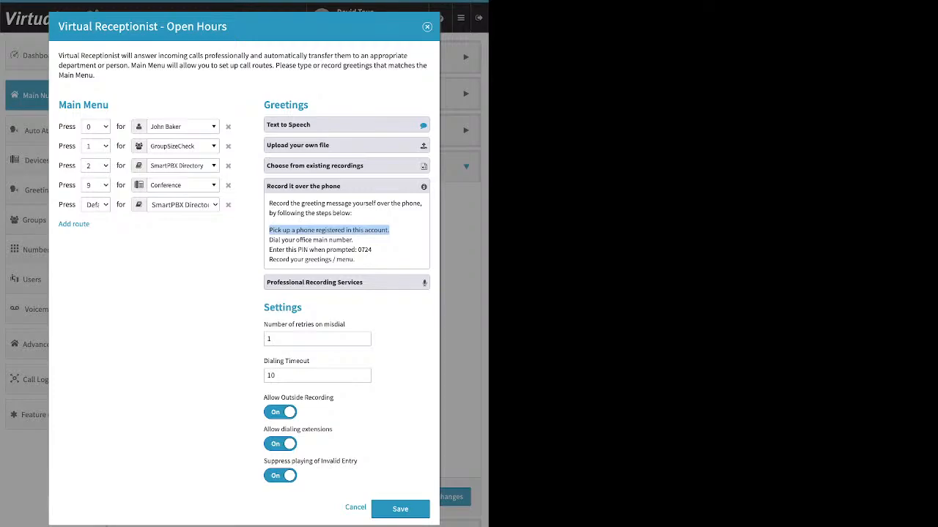
{"action": "left_click", "coordinate": [389, 232]}
{"action": "left_click_drag", "start_coordinate": [264, 398], "coordinate": [334, 398]}
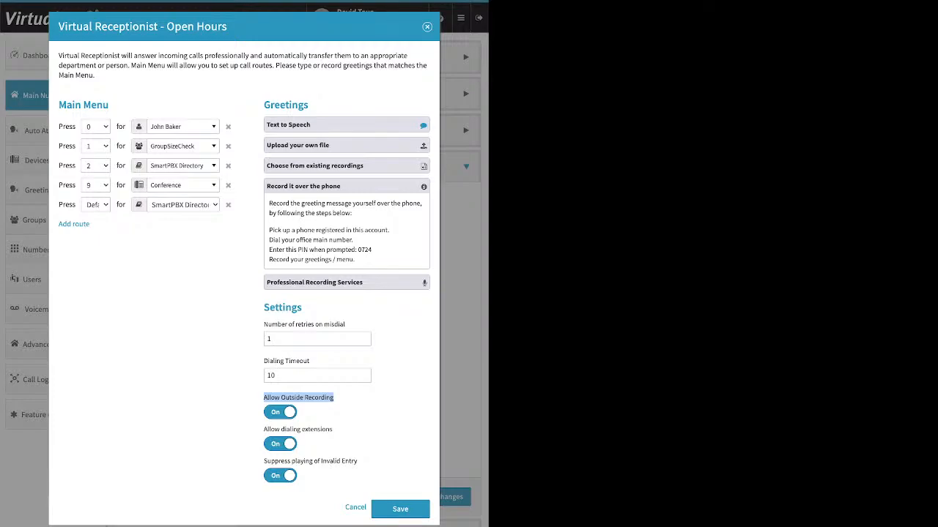
{"action": "left_click_drag", "start_coordinate": [297, 249], "coordinate": [372, 250]}
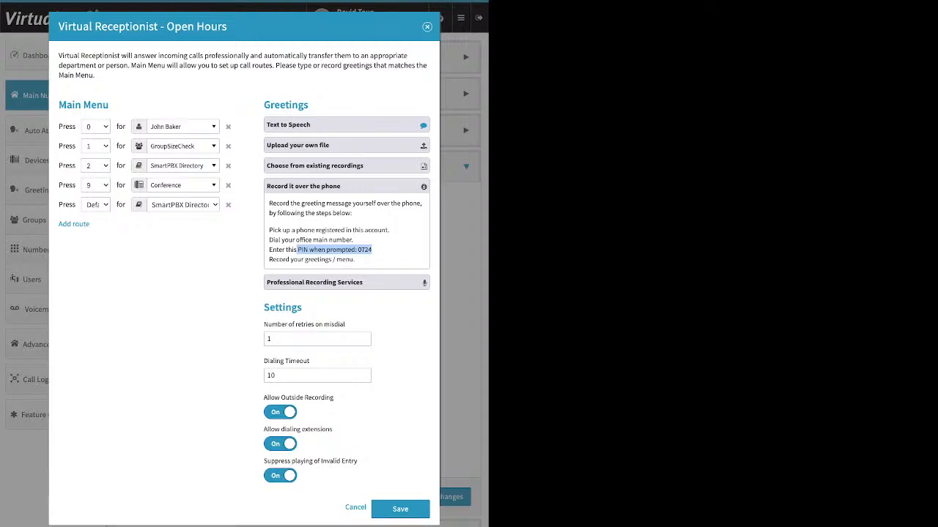
{"action": "left_click", "coordinate": [315, 283]}
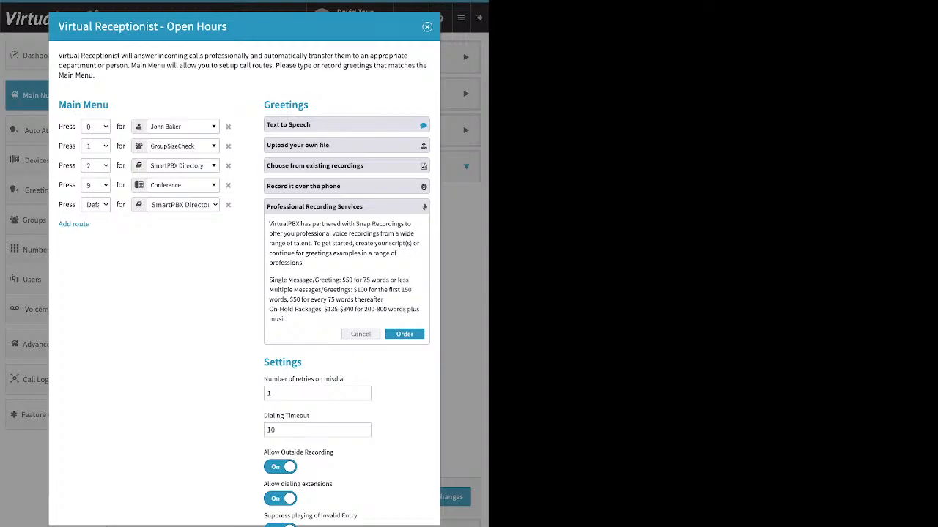
{"action": "left_click", "coordinate": [361, 335]}
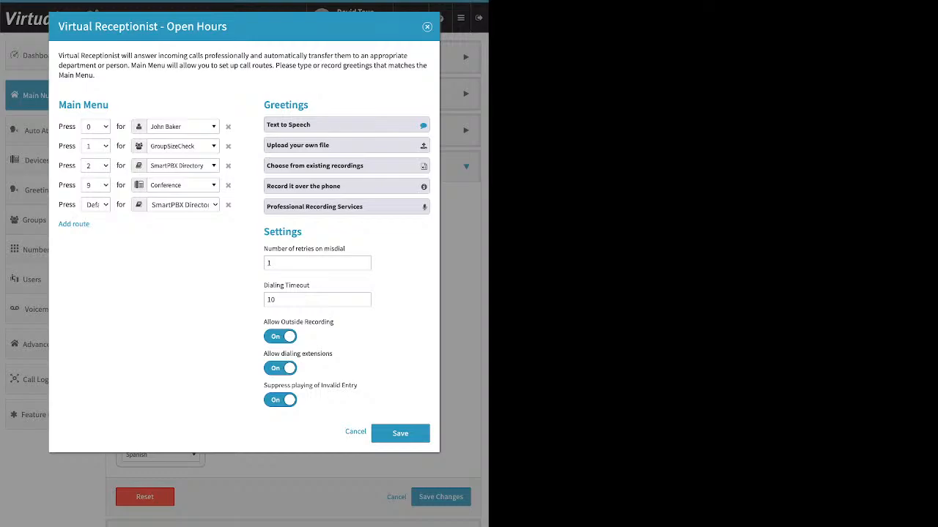
Check the number of retries on misdial setting and remove the extra default-key route from the Main Menu
{"action": "left_click_drag", "start_coordinate": [264, 249], "coordinate": [345, 249]}
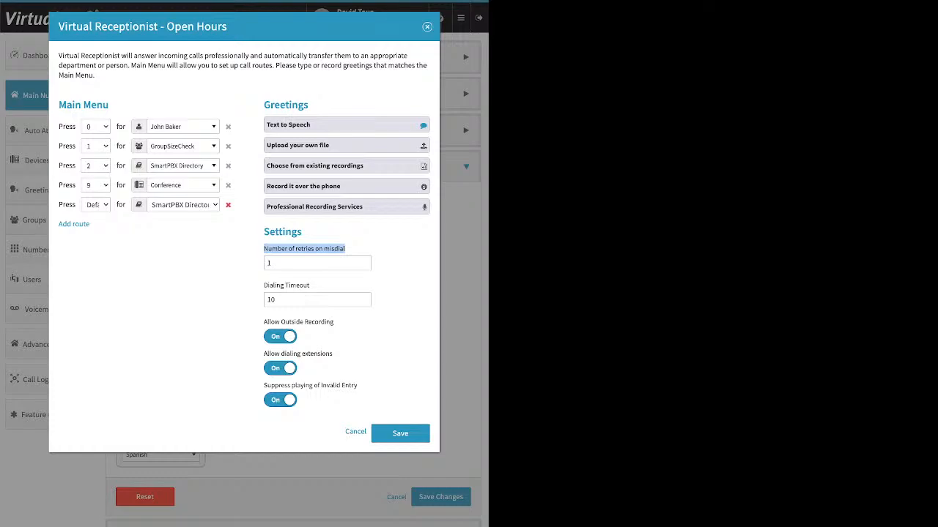
{"action": "left_click", "coordinate": [228, 205]}
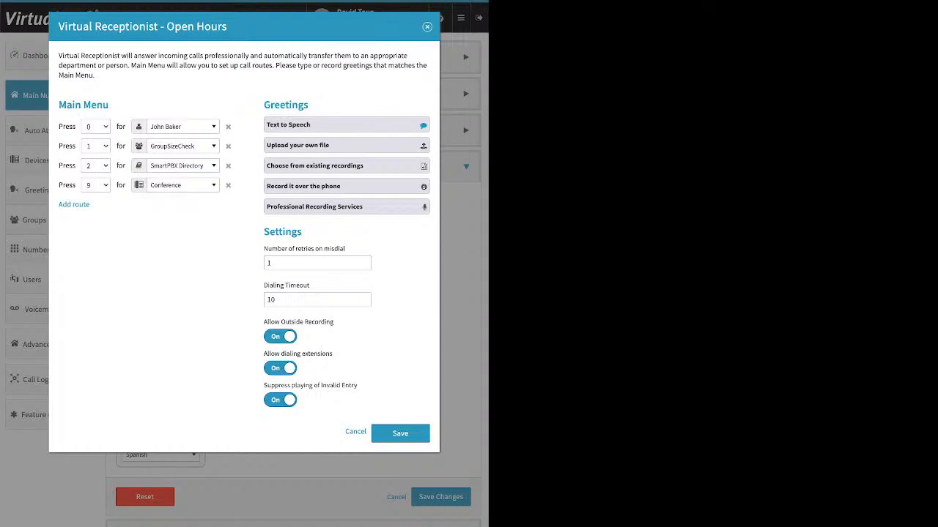
Review the Dialing Timeout and Allow dialing extensions settings of the Virtual Receptionist
{"action": "left_click_drag", "start_coordinate": [264, 285], "coordinate": [308, 285]}
{"action": "left_click", "coordinate": [279, 300]}
{"action": "left_click_drag", "start_coordinate": [264, 354], "coordinate": [333, 354]}
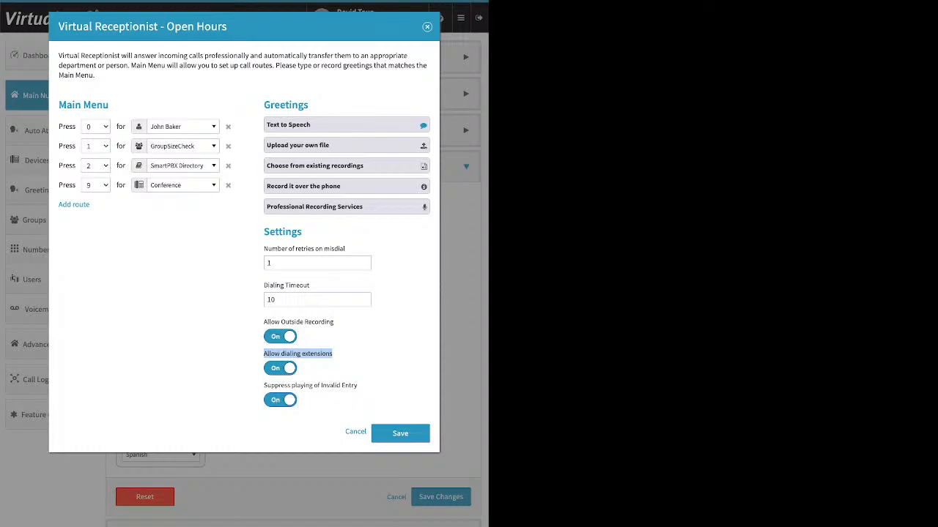
Turn off Allow Outside Recording, toggle Suppress playing of Invalid Entry, and leave the Virtual Receptionist to save the Incoming Call Handling settings
{"action": "left_click", "coordinate": [279, 337]}
{"action": "left_click_drag", "start_coordinate": [264, 385], "coordinate": [358, 385]}
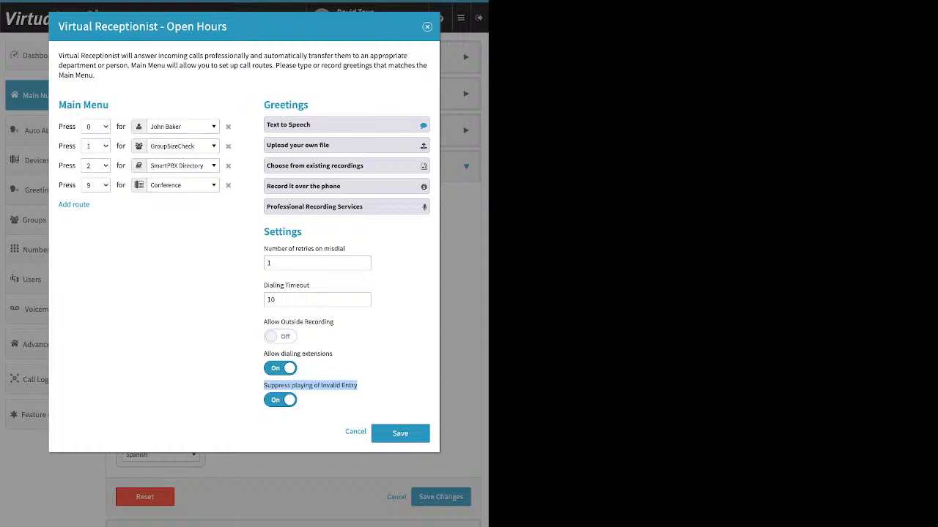
{"action": "left_click", "coordinate": [280, 400]}
{"action": "key", "text": "Escape"}
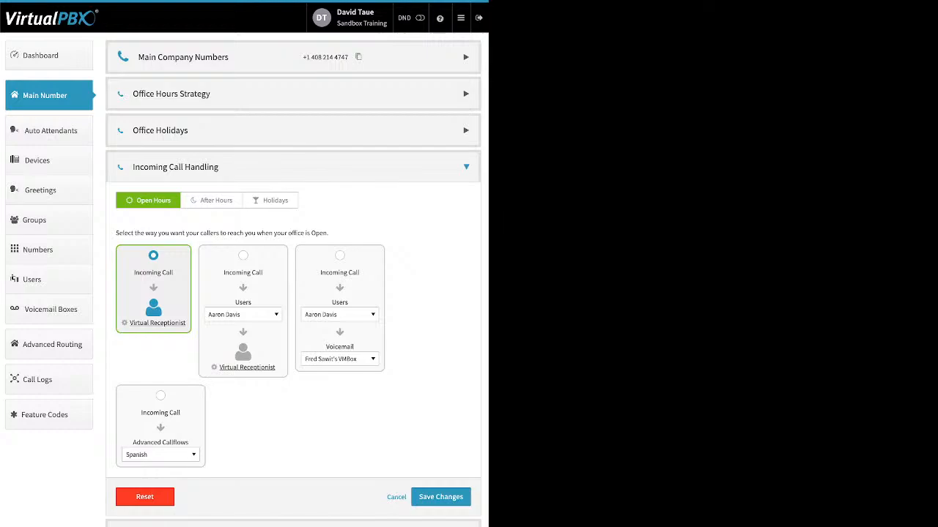
{"action": "left_click", "coordinate": [441, 497]}
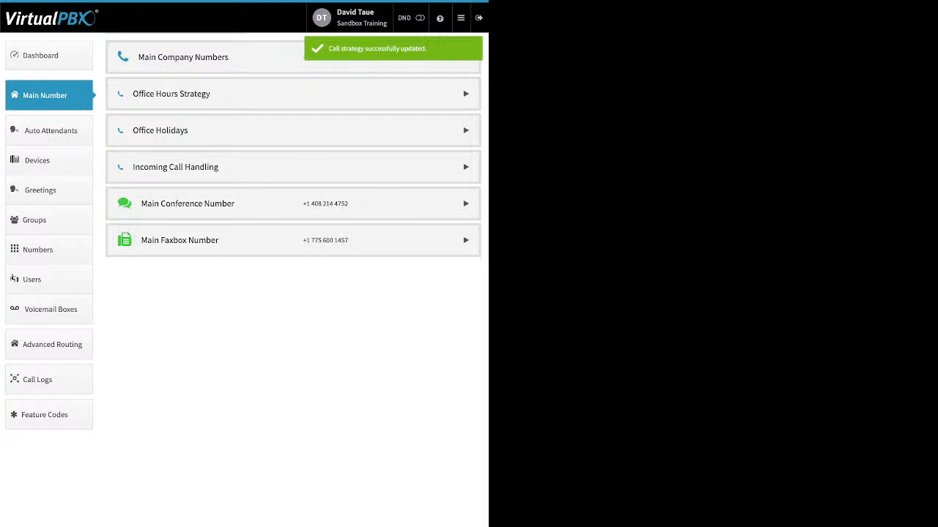
Open the After Hours Virtual Receptionist from Incoming Call Handling, and add a second Main Menu route and remove it again
{"action": "left_click", "coordinate": [466, 167]}
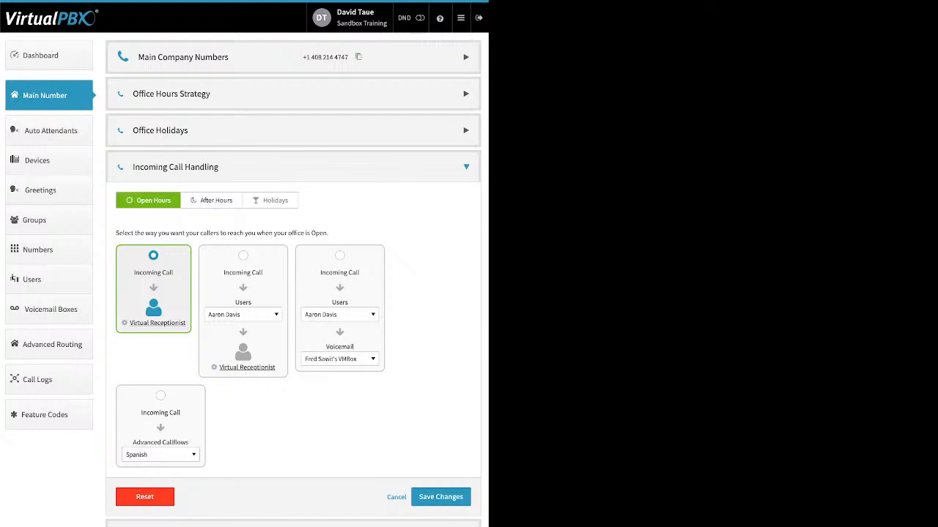
{"action": "left_click", "coordinate": [211, 201]}
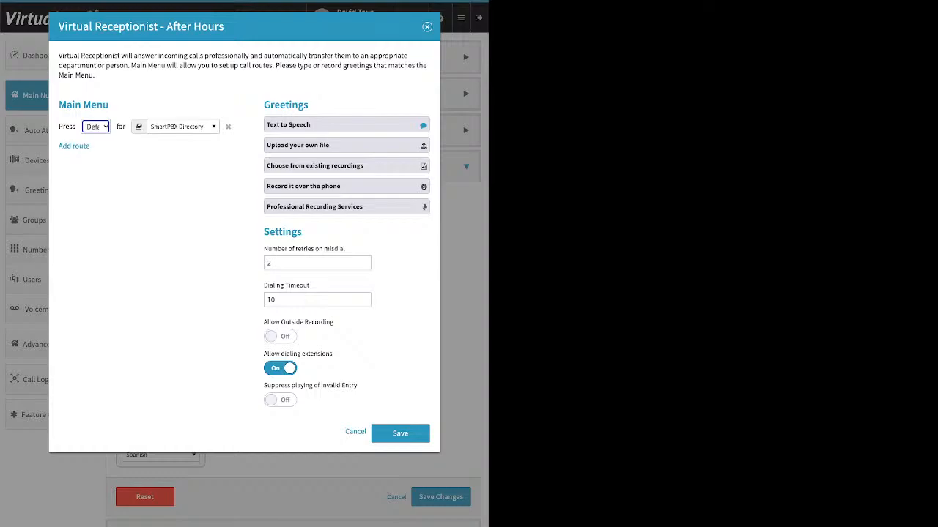
{"action": "left_click", "coordinate": [74, 145]}
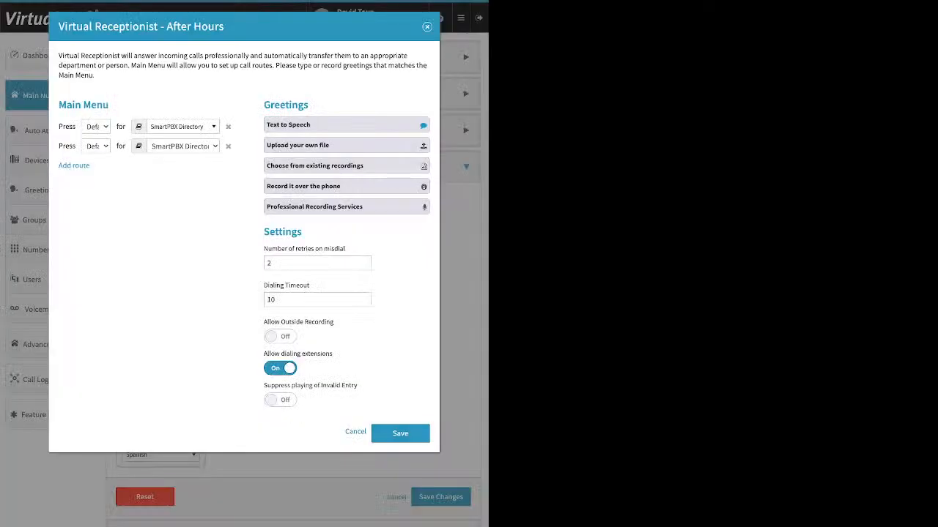
{"action": "left_click", "coordinate": [228, 147]}
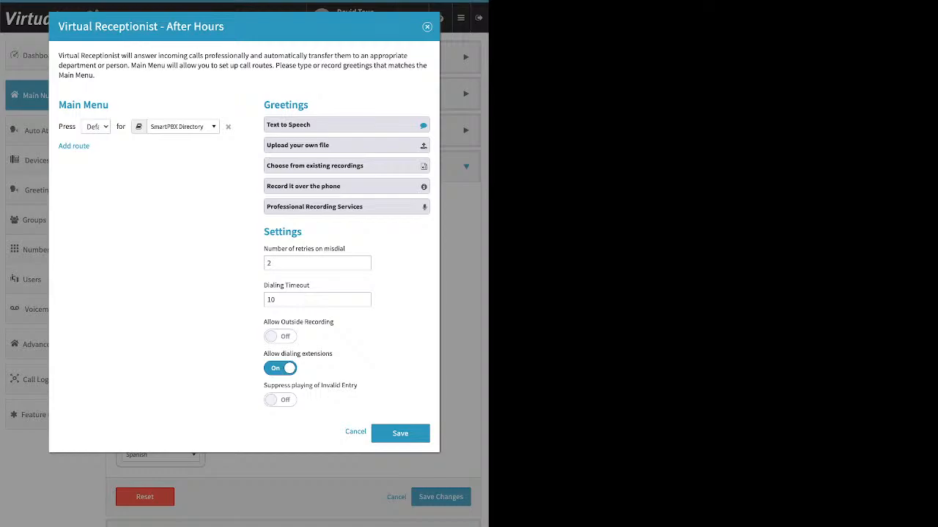
Review the Text to Speech greeting and the phone recording instructions of the After Hours Virtual Receptionist, closing it without saving
{"action": "left_click", "coordinate": [346, 126]}
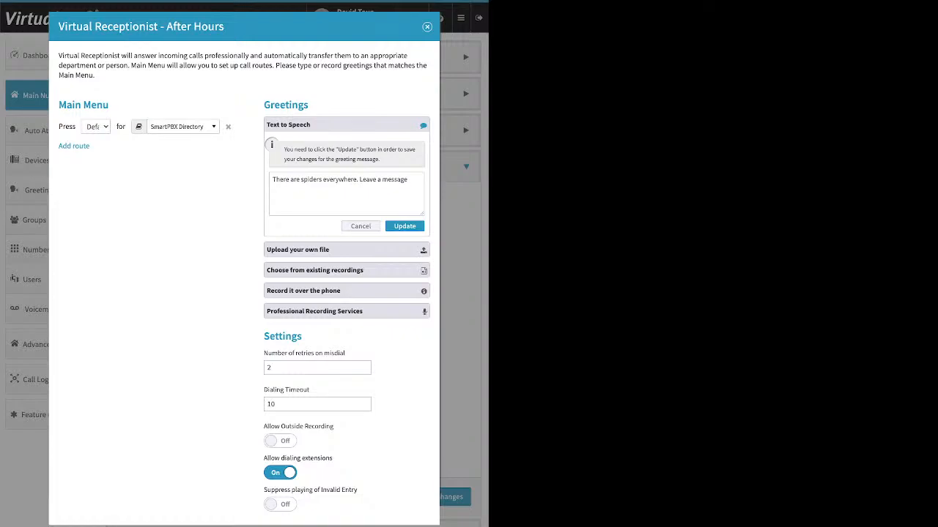
{"action": "left_click", "coordinate": [346, 291]}
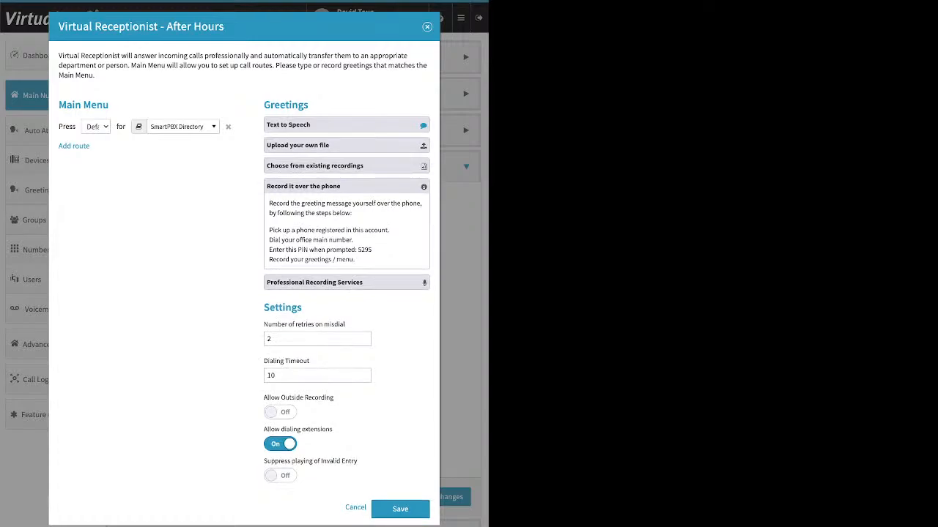
{"action": "left_click_drag", "start_coordinate": [372, 249], "coordinate": [358, 250]}
{"action": "left_click", "coordinate": [427, 27]}
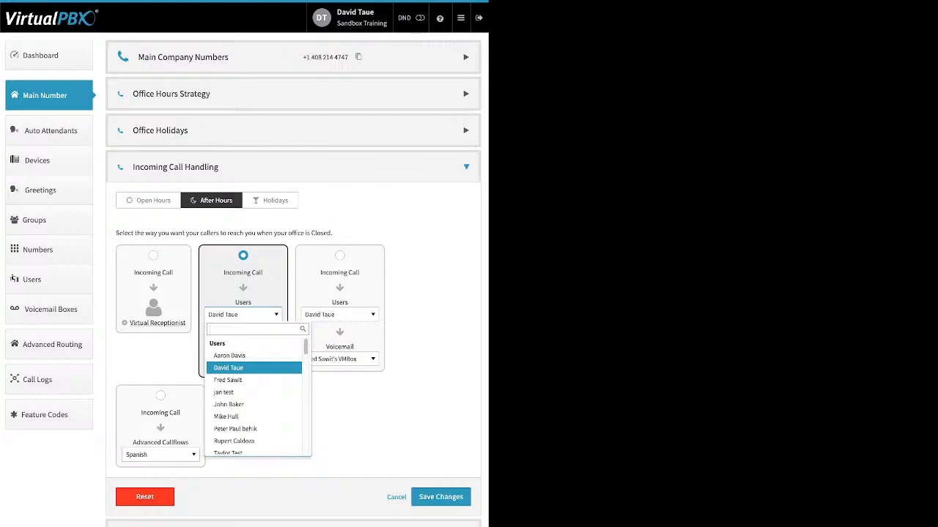
Set the Front Desk group as the After Hours destination before the Virtual Receptionist, and select the user-to-voicemail call option instead
{"action": "scroll", "coordinate": [253, 395], "scroll_direction": "down", "scroll_amount": 1}
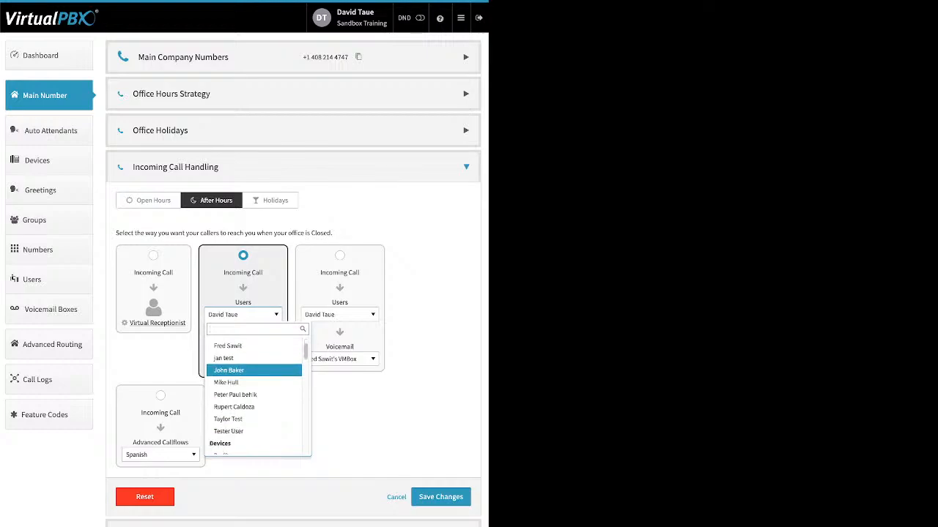
{"action": "scroll", "coordinate": [254, 370], "scroll_direction": "down", "scroll_amount": 5}
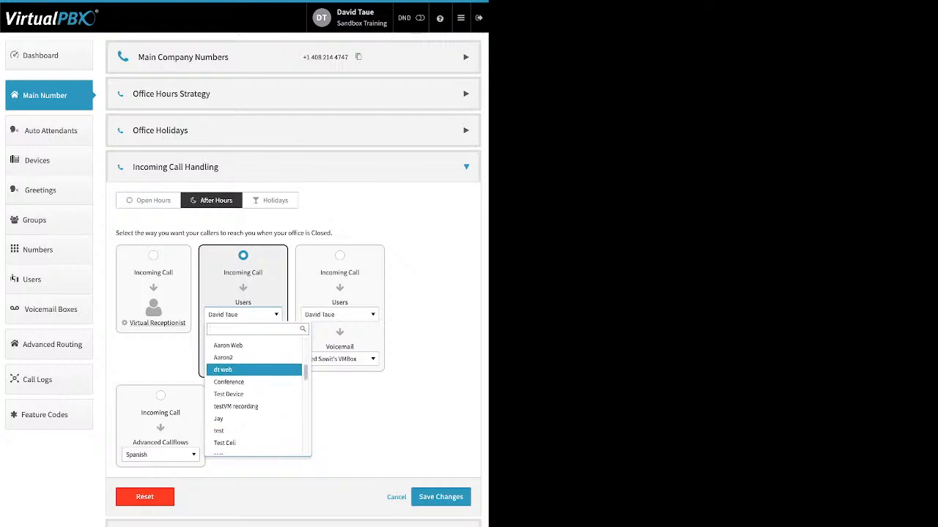
{"action": "scroll", "coordinate": [254, 370], "scroll_direction": "down", "scroll_amount": 6}
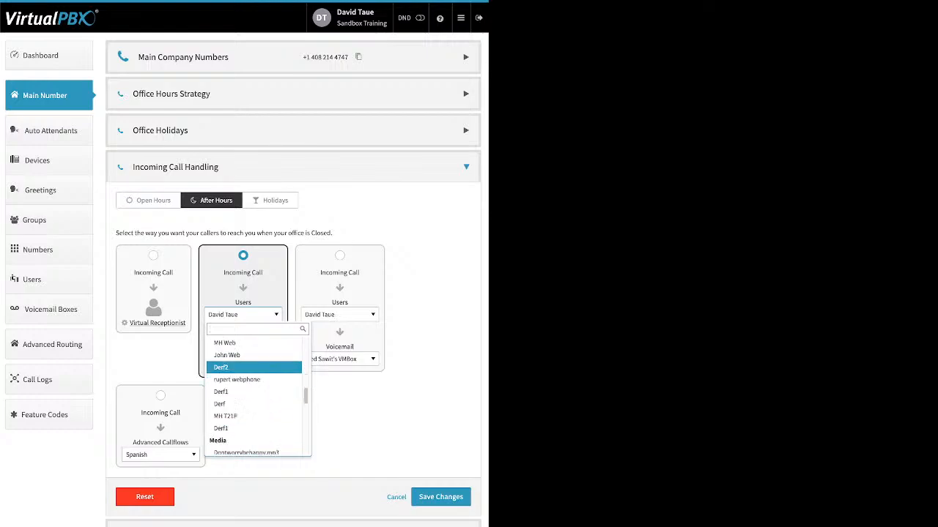
{"action": "scroll", "coordinate": [253, 373], "scroll_direction": "down", "scroll_amount": 6}
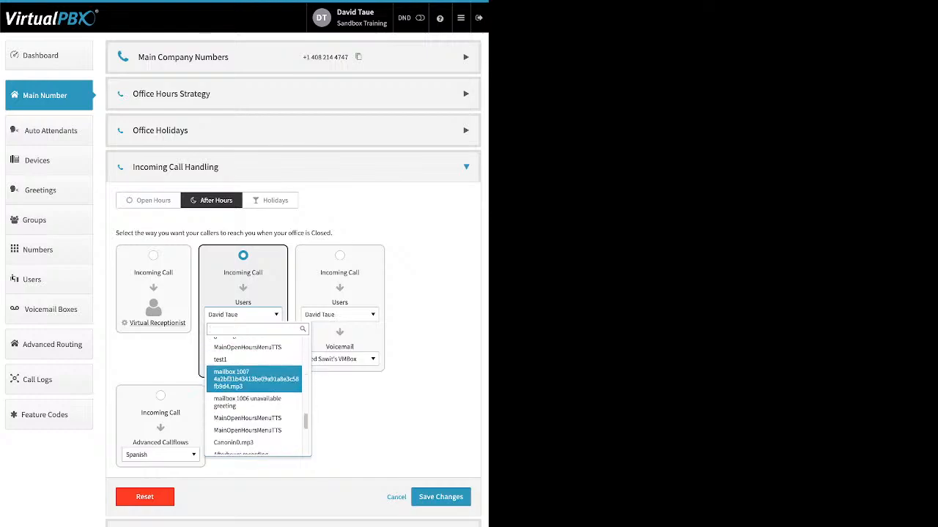
{"action": "scroll", "coordinate": [253, 374], "scroll_direction": "down", "scroll_amount": 6}
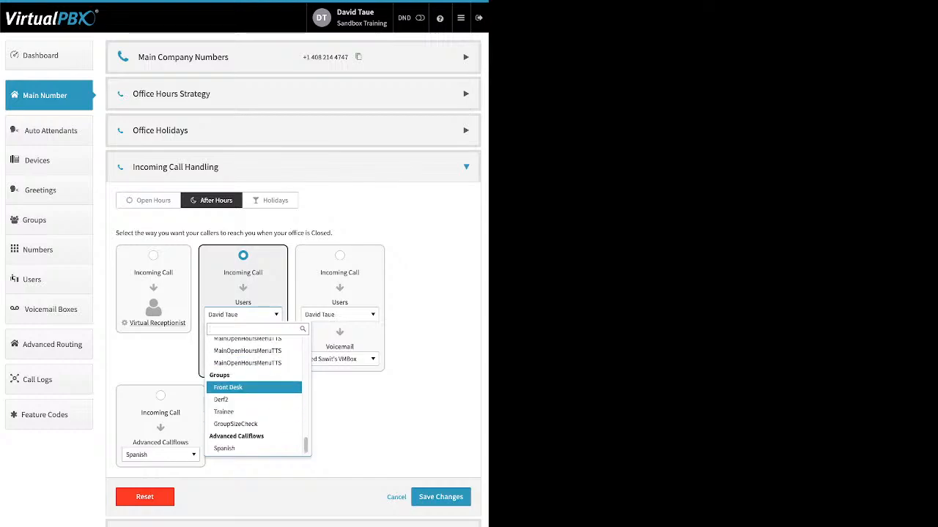
{"action": "left_click", "coordinate": [233, 386]}
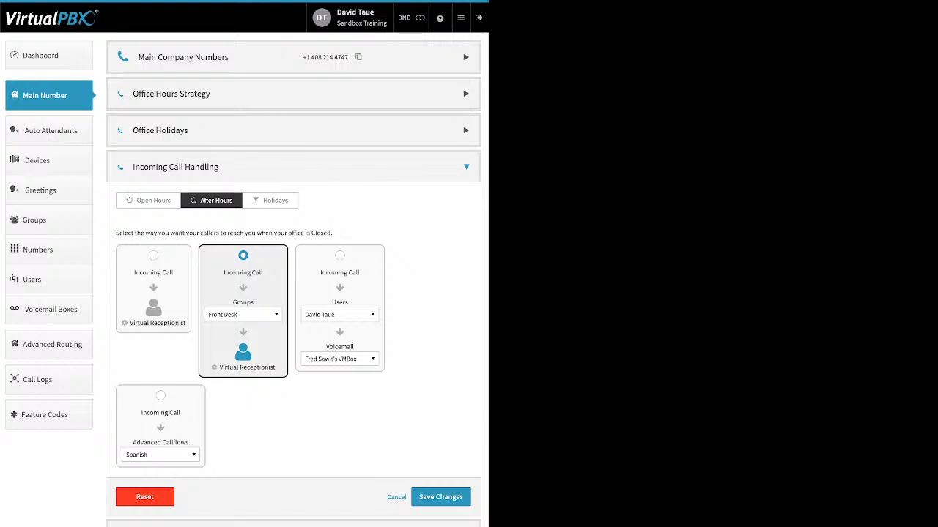
{"action": "left_click", "coordinate": [340, 256]}
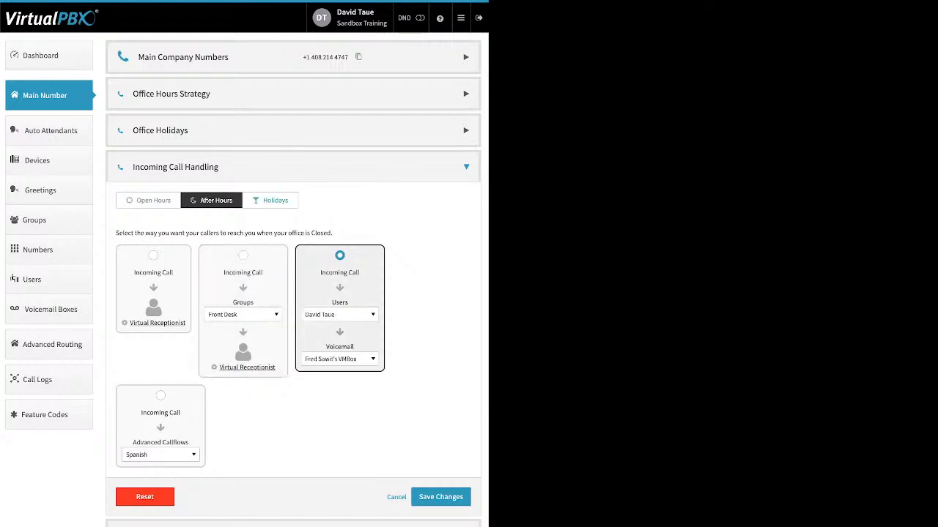
Look through the destinations available for the Holidays voicemail option, keeping Skip to Voicemail selected
{"action": "left_click", "coordinate": [270, 201]}
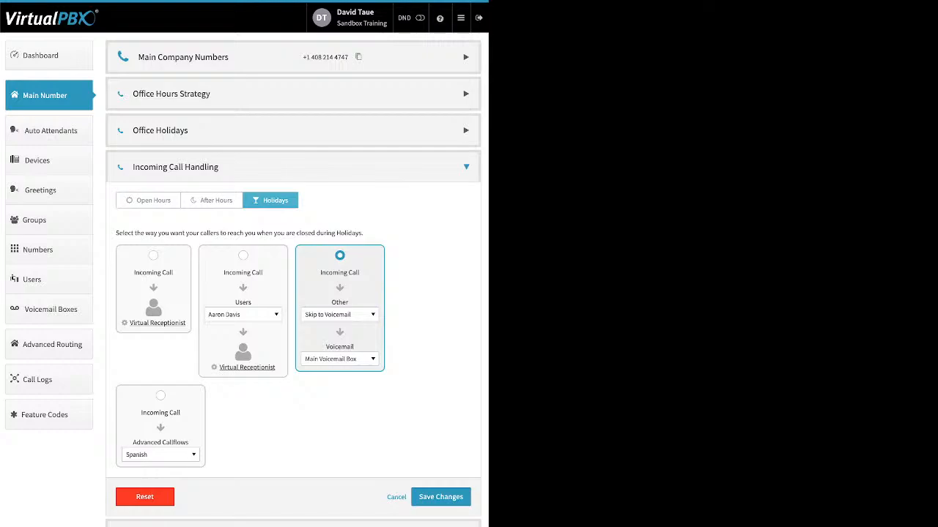
{"action": "left_click", "coordinate": [340, 315]}
{"action": "scroll", "coordinate": [351, 397], "scroll_direction": "up", "scroll_amount": 5}
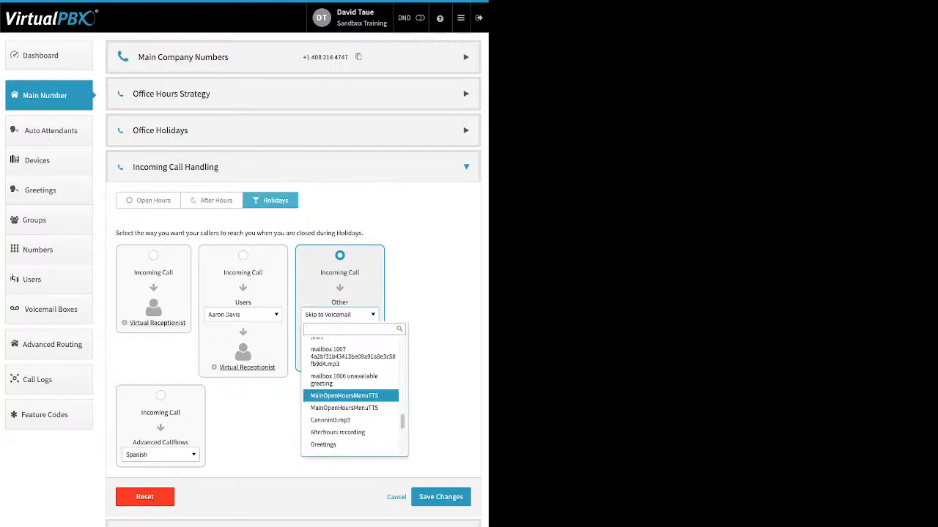
{"action": "scroll", "coordinate": [351, 400], "scroll_direction": "up", "scroll_amount": 8}
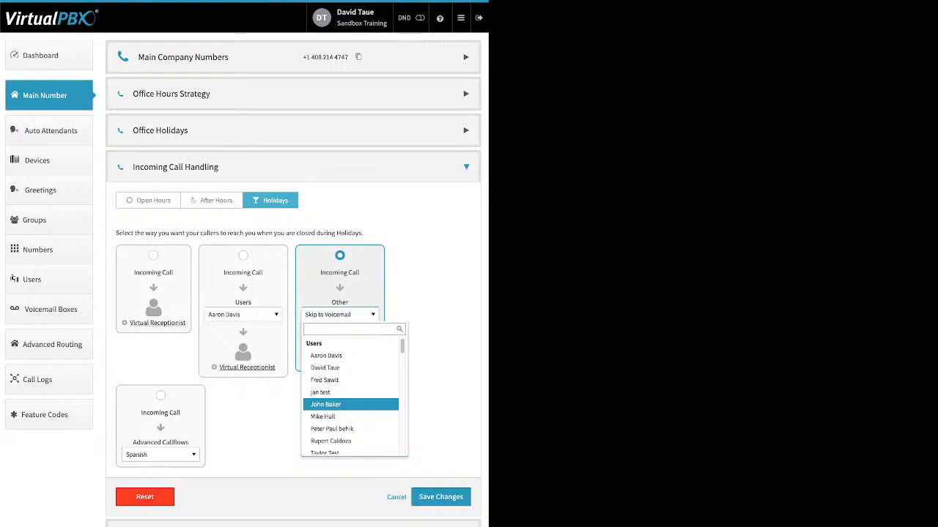
{"action": "scroll", "coordinate": [351, 402], "scroll_direction": "down", "scroll_amount": 6}
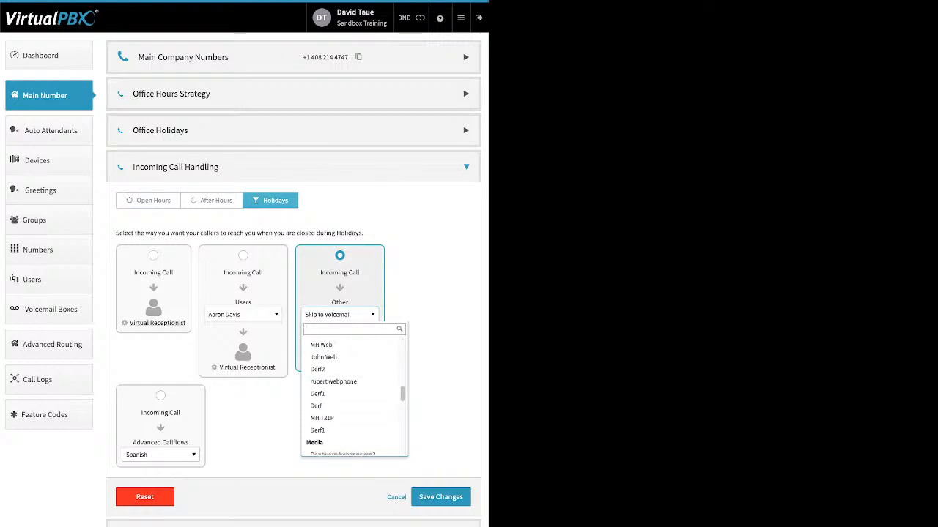
{"action": "key", "text": "Escape"}
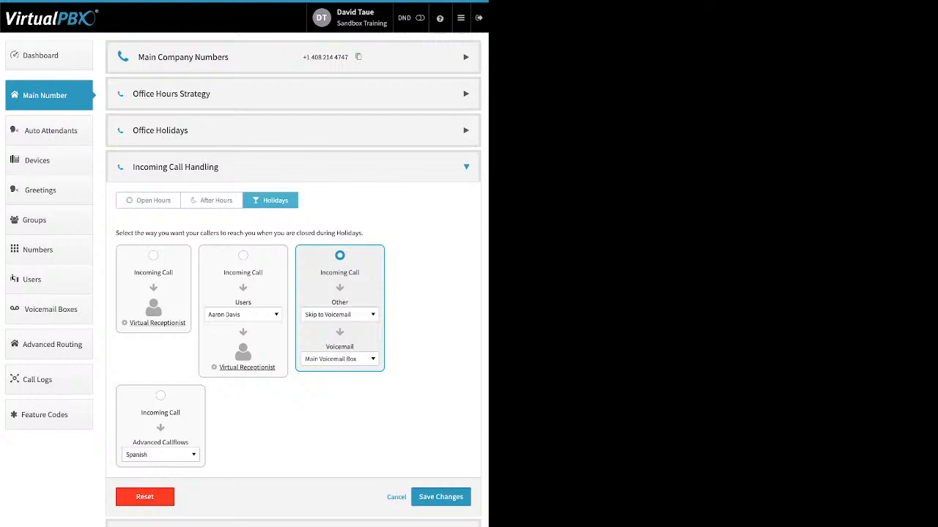
Select the Advanced Callflows option for Holidays calls and check its available callflows, keeping Spanish
{"action": "left_click", "coordinate": [160, 395]}
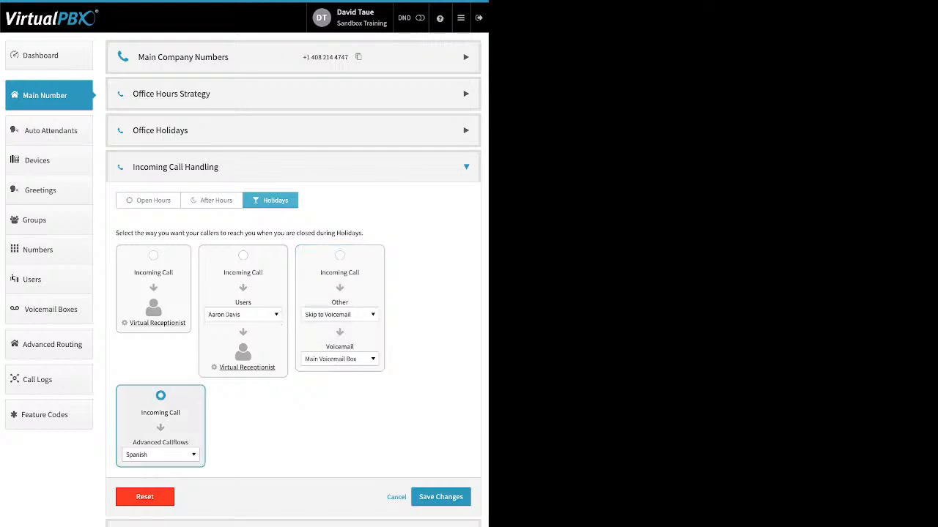
{"action": "left_click", "coordinate": [161, 455]}
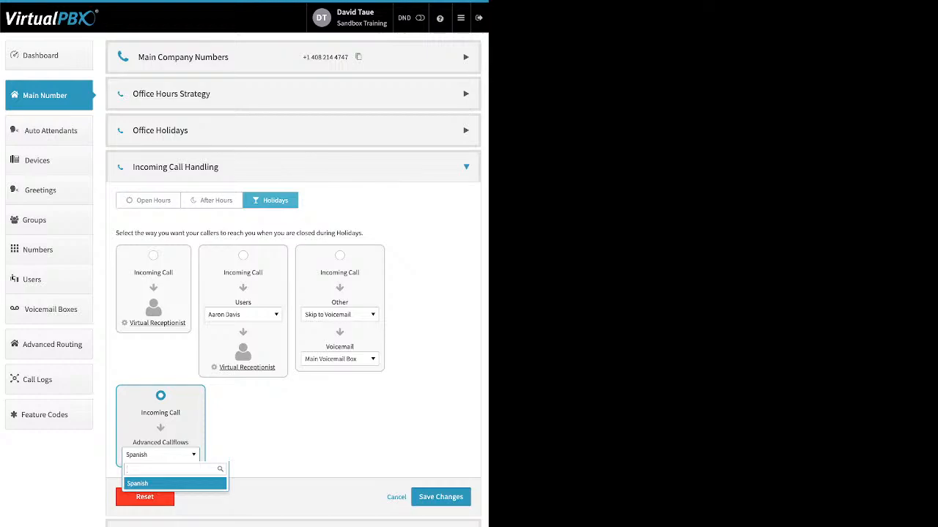
{"action": "left_click", "coordinate": [293, 432]}
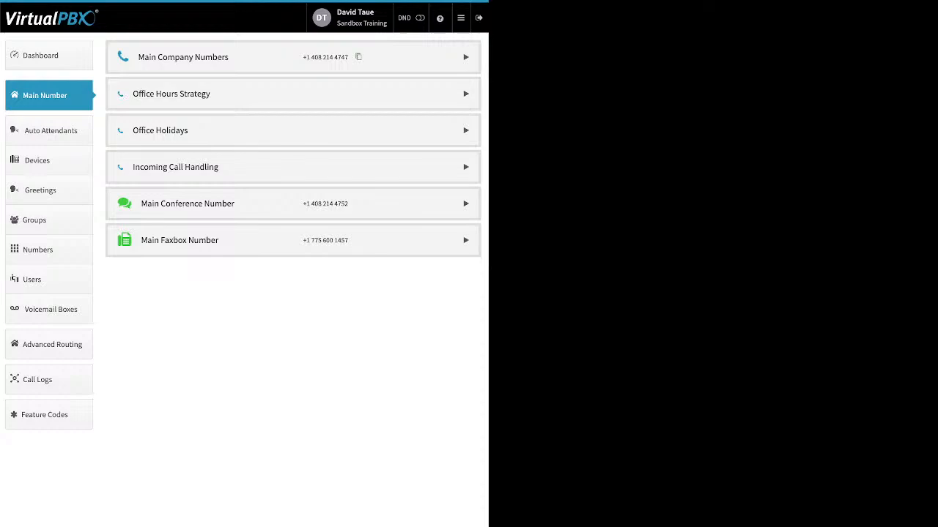
Enable the Main Conference Number's Custom Conference Greeting to view its message field, and disable it again without saving
{"action": "left_click", "coordinate": [466, 204]}
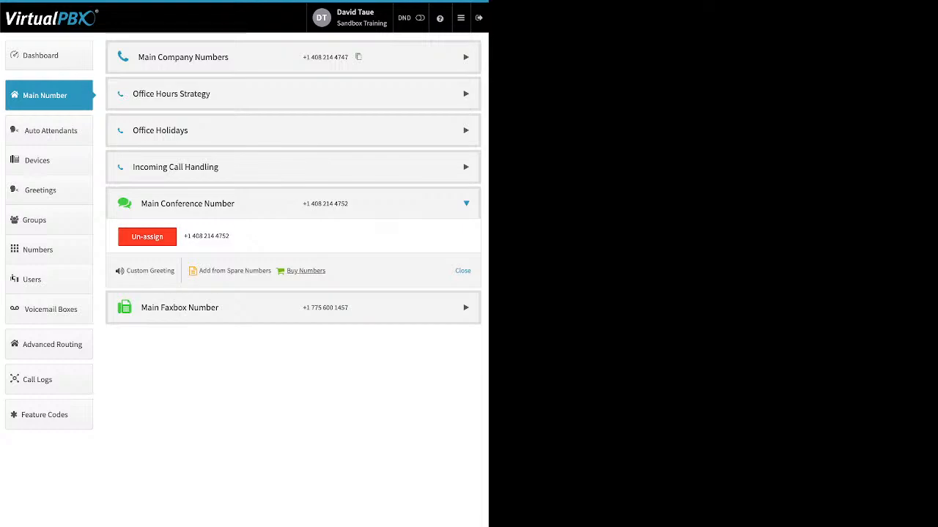
{"action": "left_click", "coordinate": [306, 270]}
{"action": "left_click", "coordinate": [151, 271]}
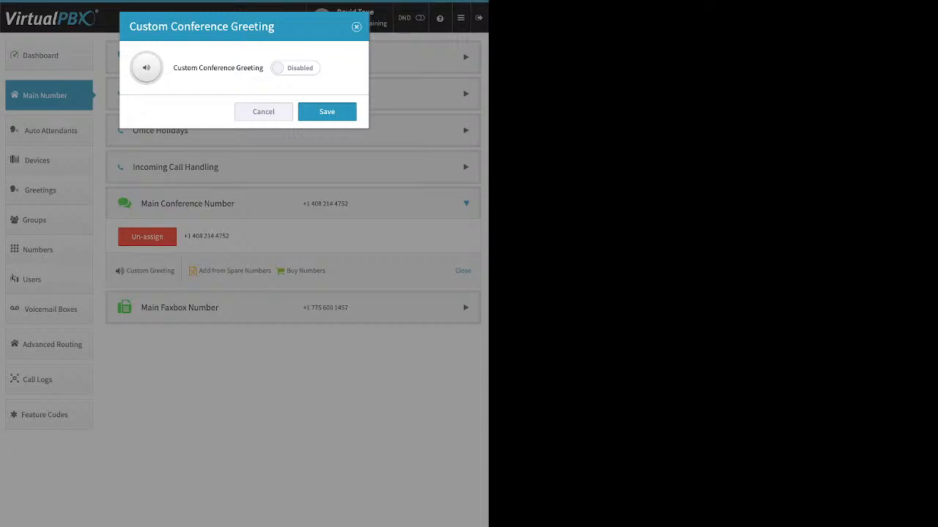
{"action": "left_click", "coordinate": [296, 67]}
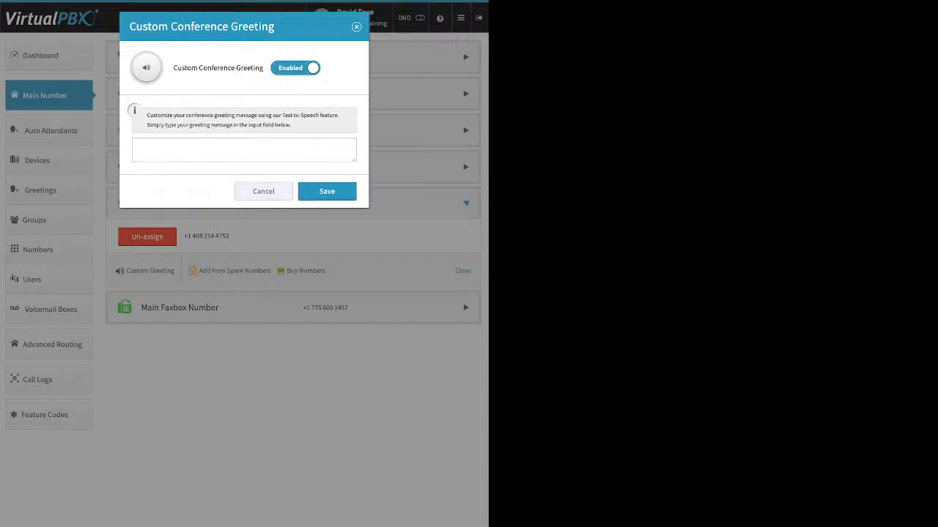
{"action": "left_click", "coordinate": [244, 150]}
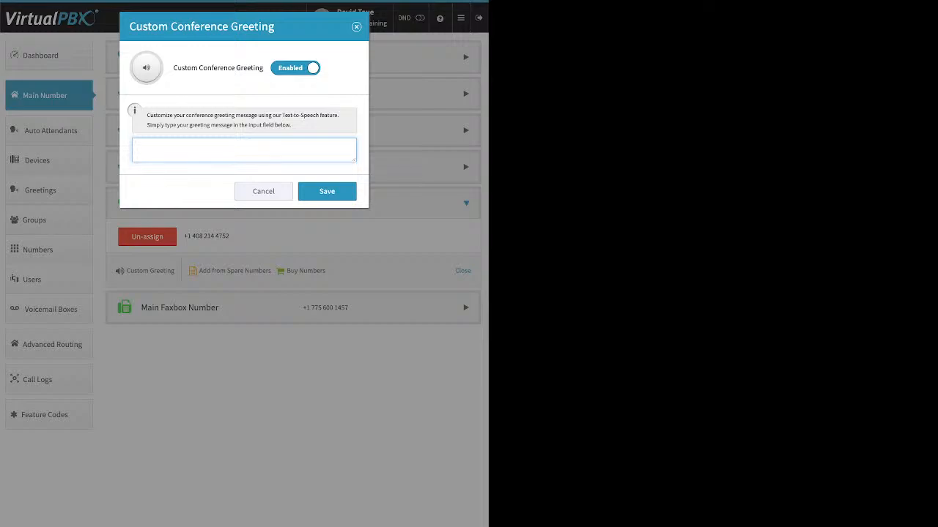
{"action": "left_click", "coordinate": [295, 68]}
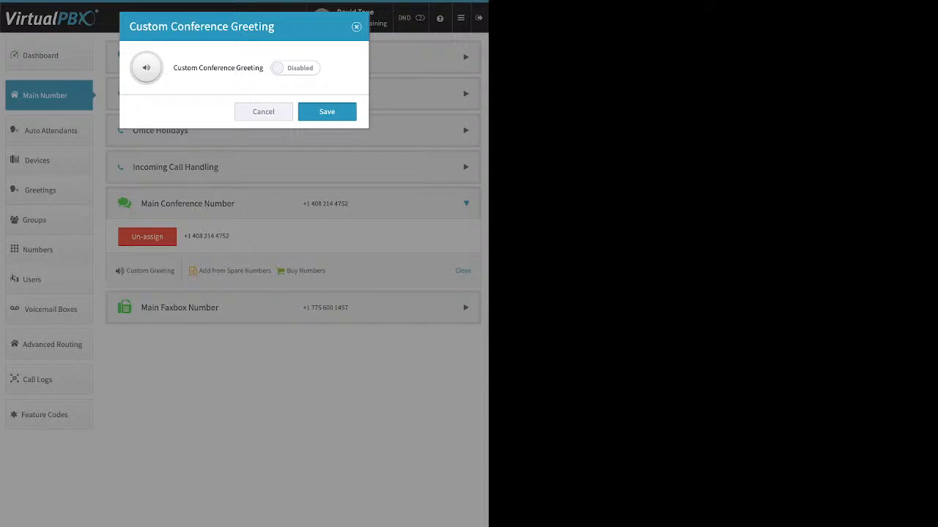
{"action": "left_click", "coordinate": [356, 27]}
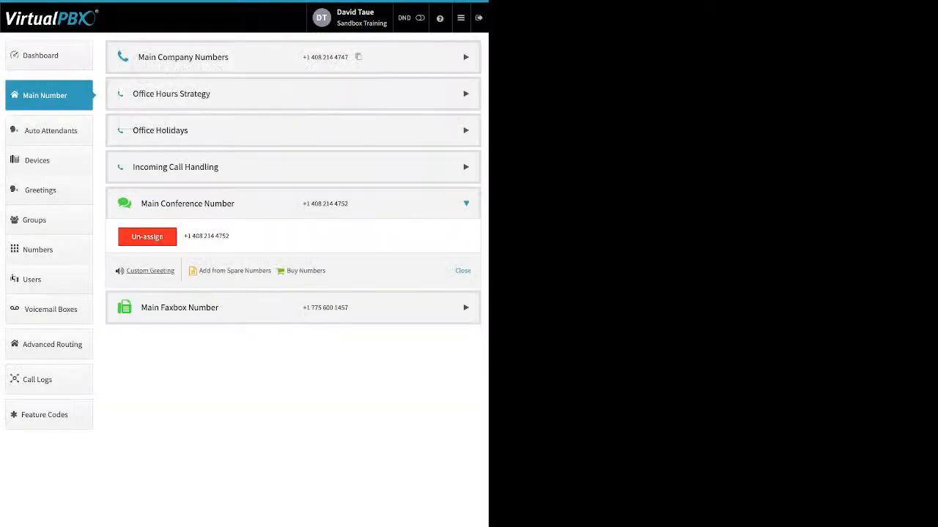
Review the Inbound Notification Email and Email Permissions settings of the Main Faxbox, leaving without saving
{"action": "left_click", "coordinate": [179, 308]}
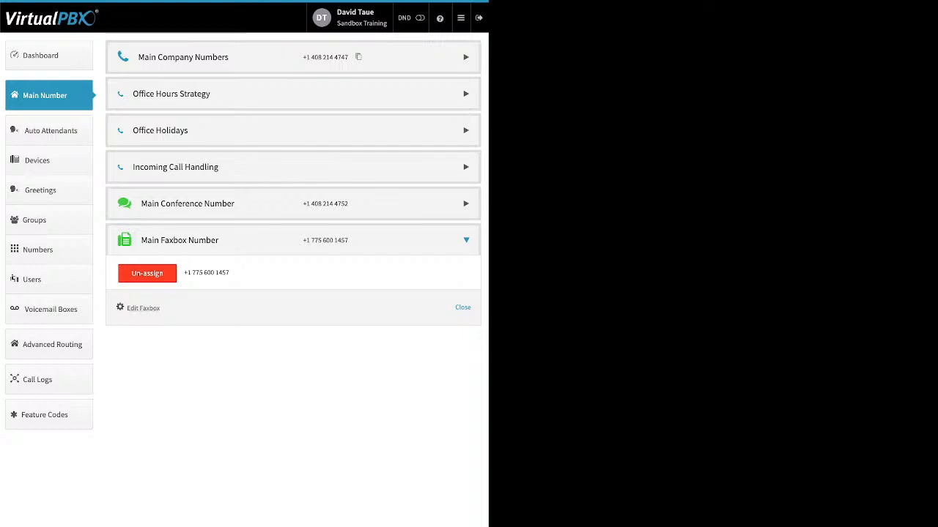
{"action": "left_click", "coordinate": [142, 309]}
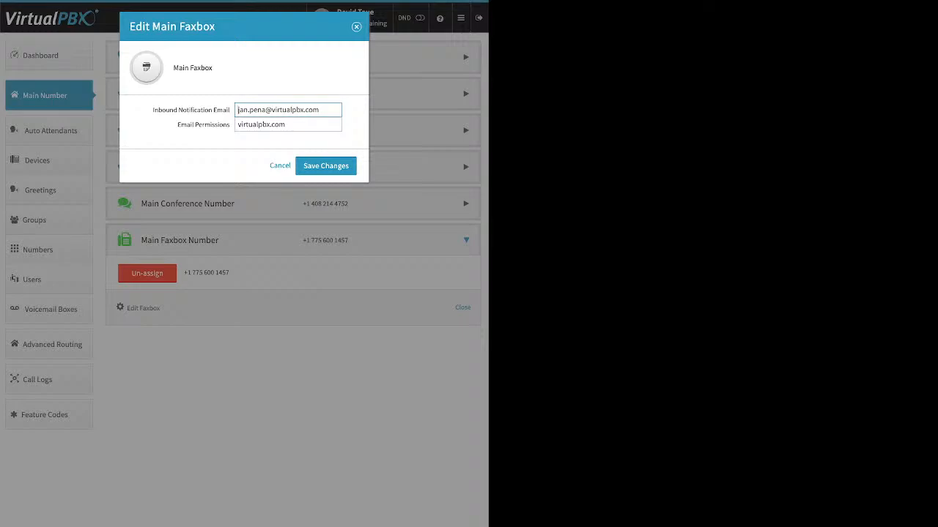
{"action": "left_click_drag", "start_coordinate": [152, 110], "coordinate": [230, 109]}
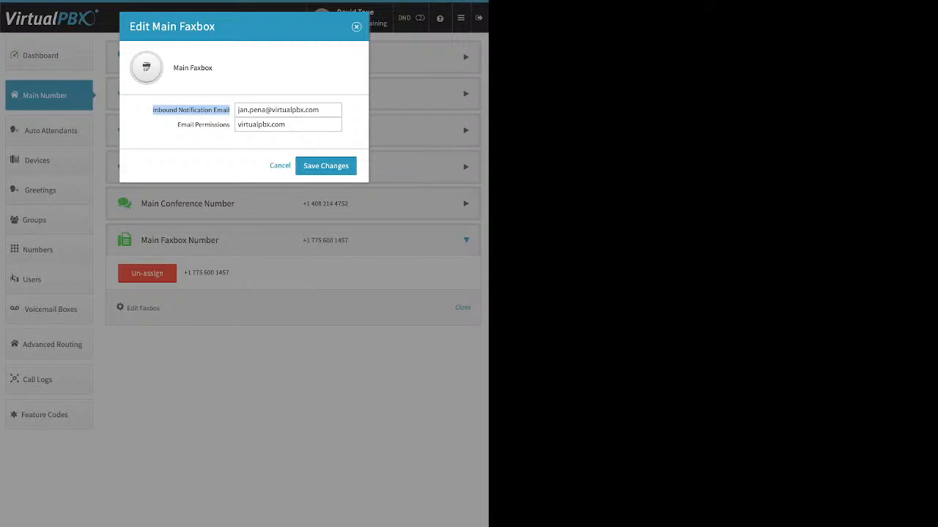
{"action": "left_click", "coordinate": [237, 124]}
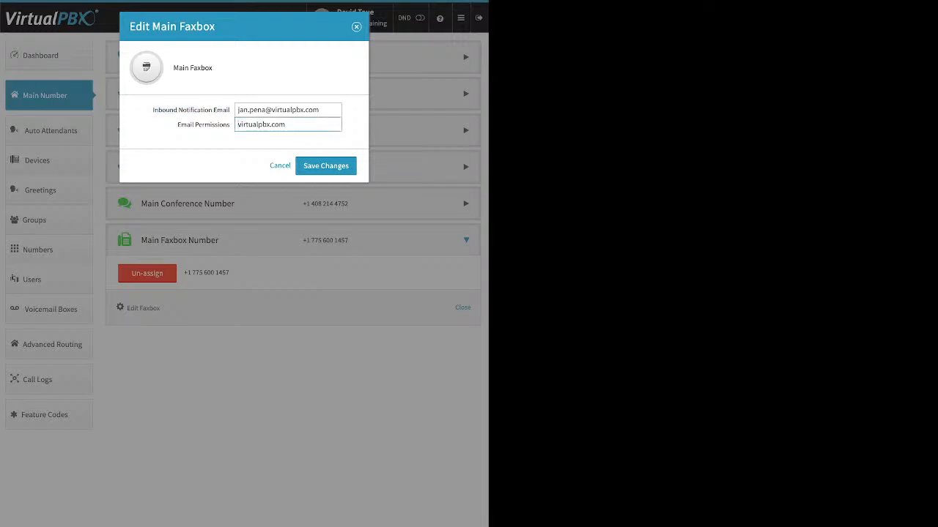
{"action": "left_click_drag", "start_coordinate": [202, 125], "coordinate": [227, 124]}
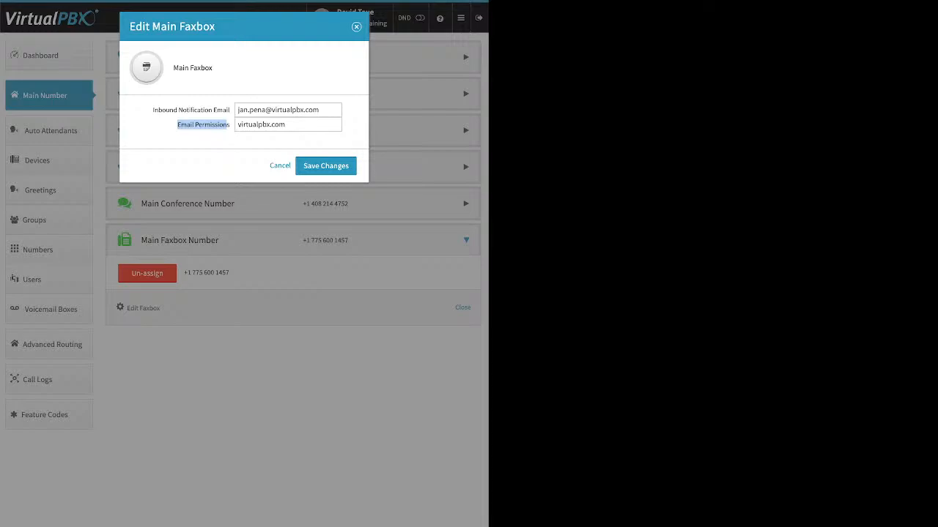
{"action": "left_click", "coordinate": [204, 135]}
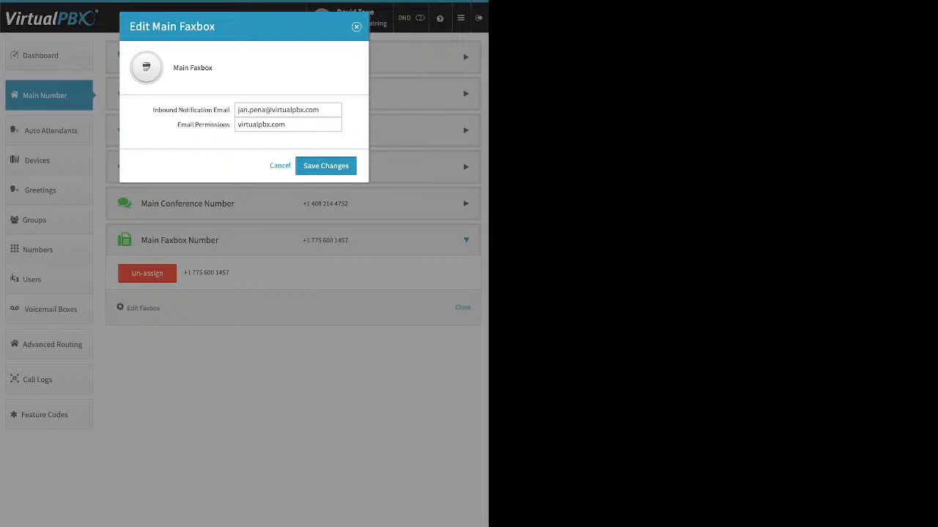
{"action": "key", "text": "Escape"}
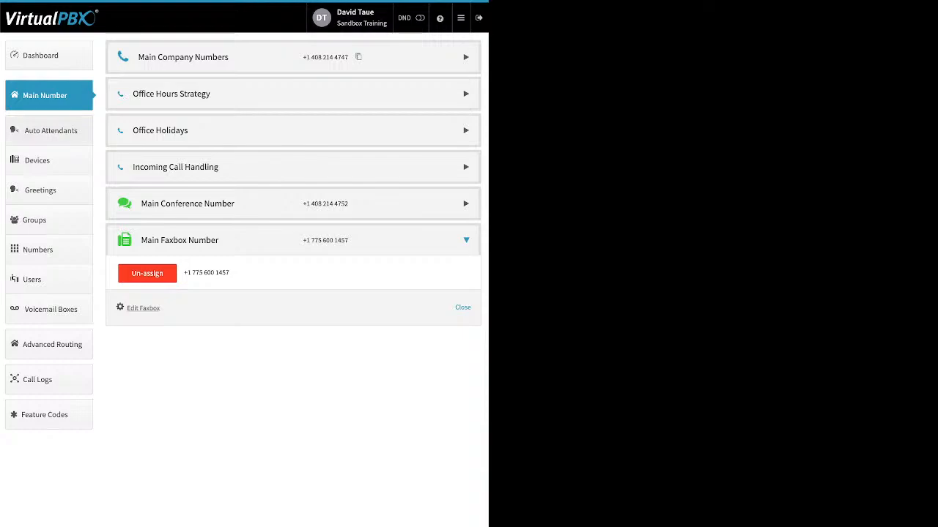
Open the Auto Attendants section and view the new attendant form, closing it without creating one
{"action": "left_click", "coordinate": [51, 130]}
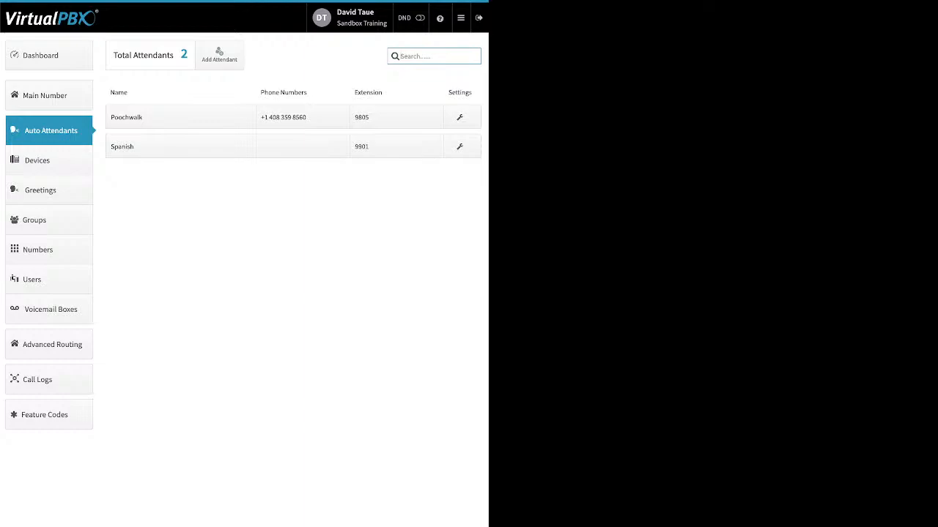
{"action": "left_click", "coordinate": [219, 55]}
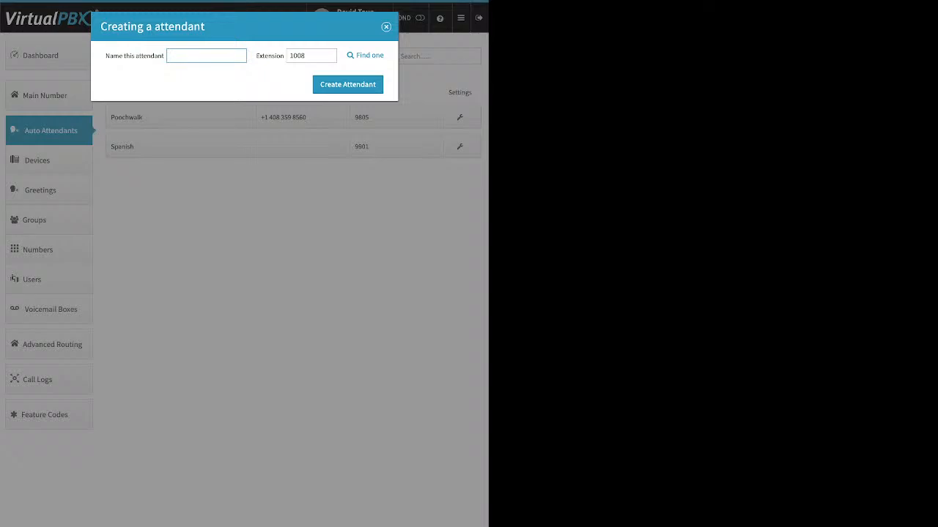
{"action": "left_click", "coordinate": [386, 27]}
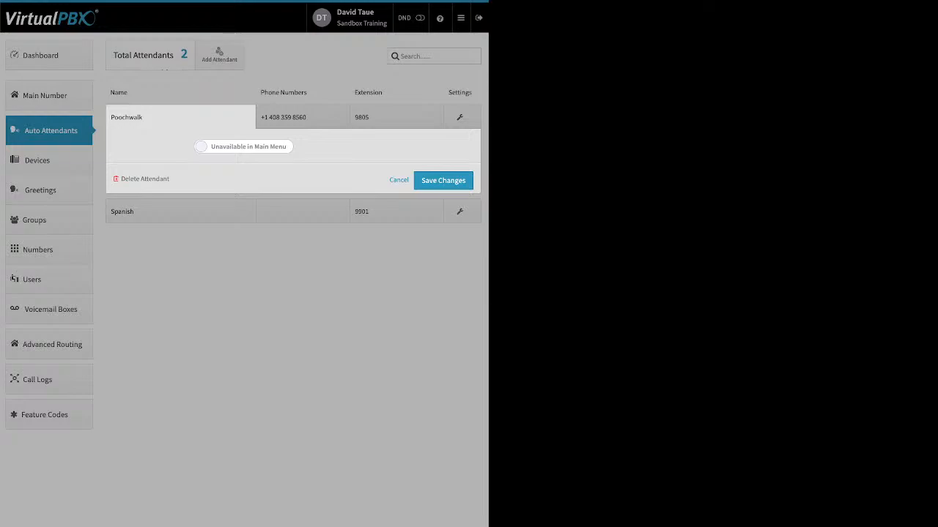
Review the Poochwalk attendant's main menu availability toggle, phone number and extension assignments without saving any changes
{"action": "left_click", "coordinate": [243, 146]}
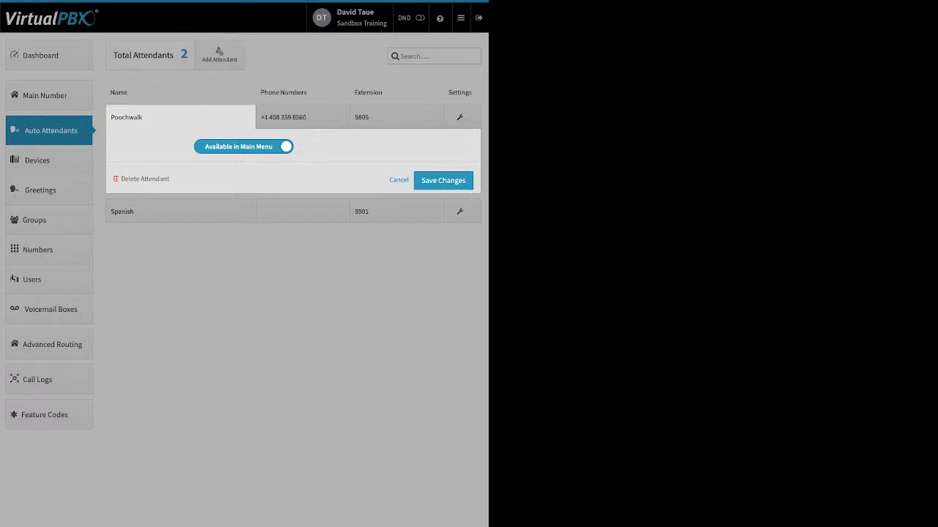
{"action": "left_click", "coordinate": [244, 146]}
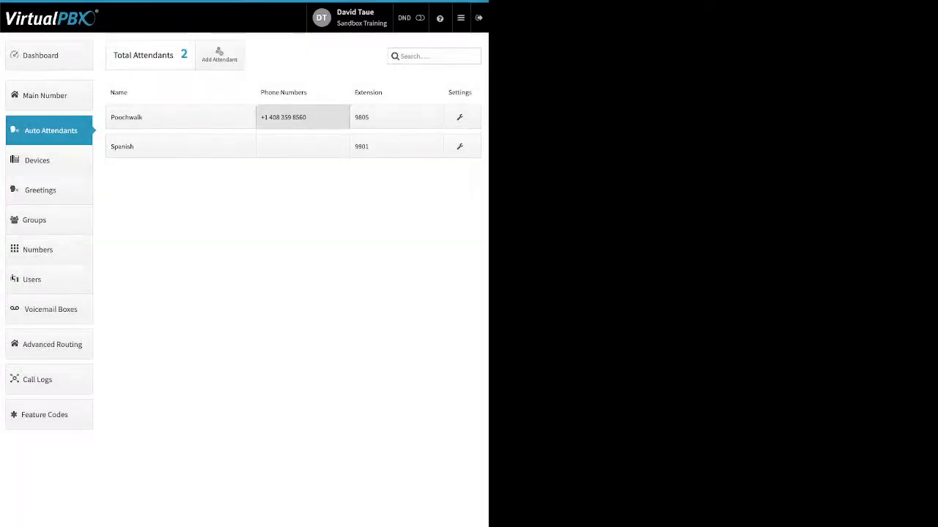
{"action": "left_click", "coordinate": [301, 117]}
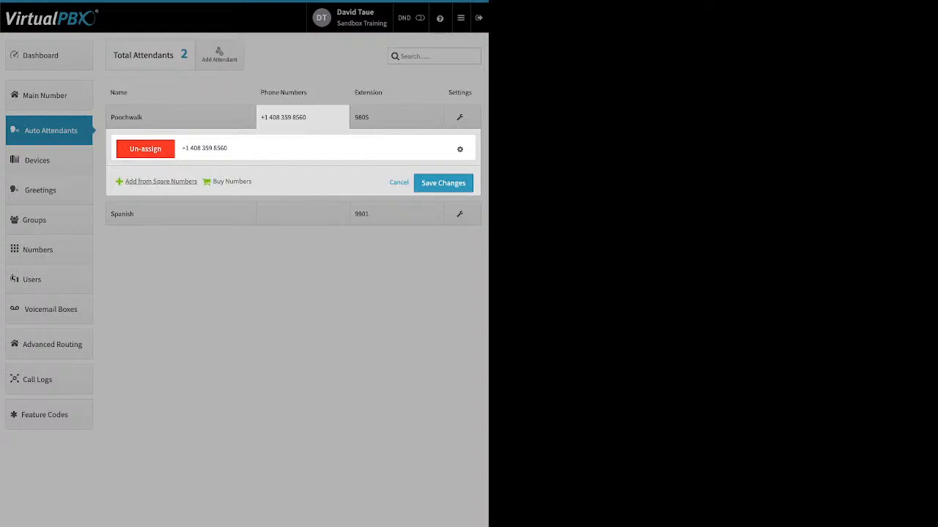
{"action": "left_click", "coordinate": [398, 182]}
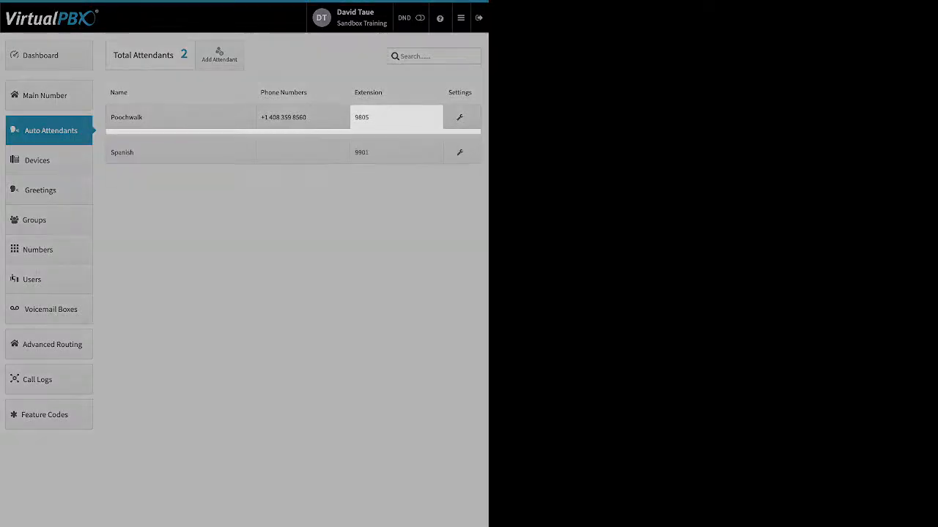
{"action": "left_click", "coordinate": [395, 118]}
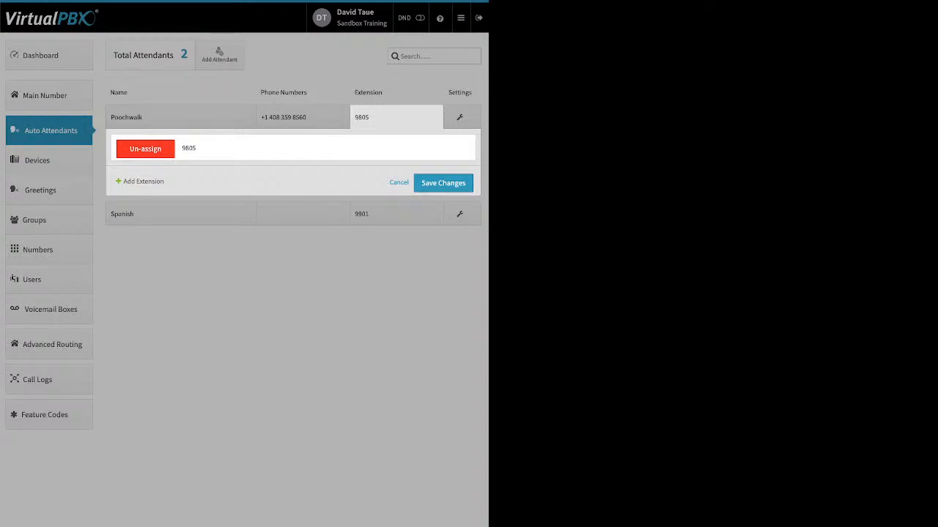
{"action": "left_click", "coordinate": [399, 183]}
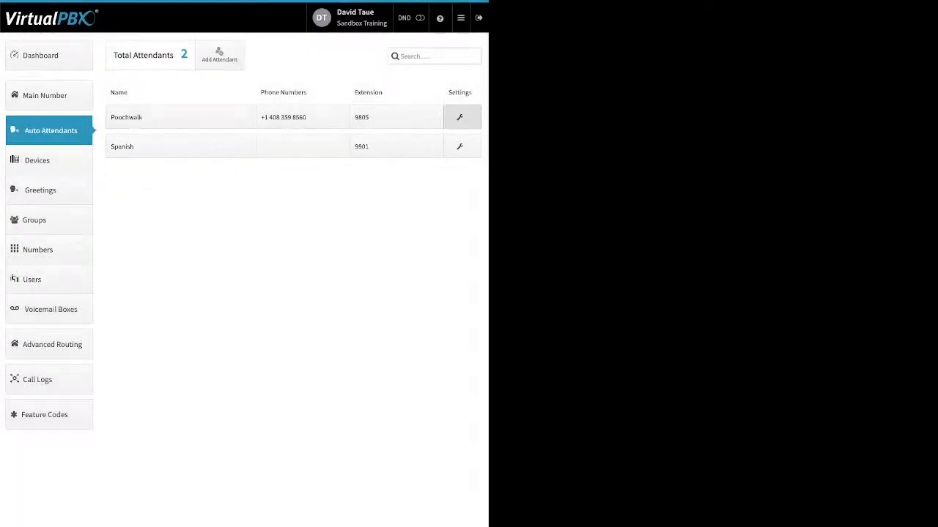
Review Poochwalk's call handling for Open Hours, After Hours and Holidays and its Open Hours Virtual Receptionist, saving the attendant without edits
{"action": "left_click", "coordinate": [461, 117]}
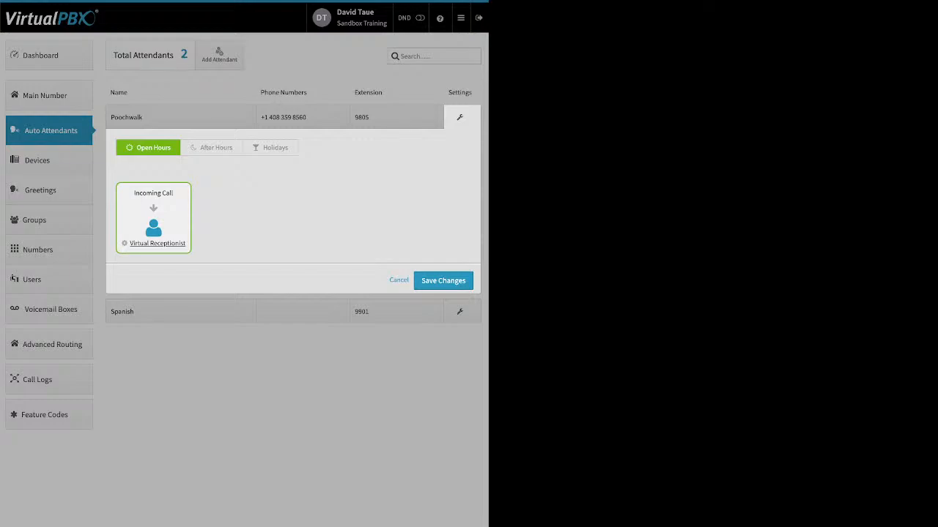
{"action": "left_click", "coordinate": [212, 148]}
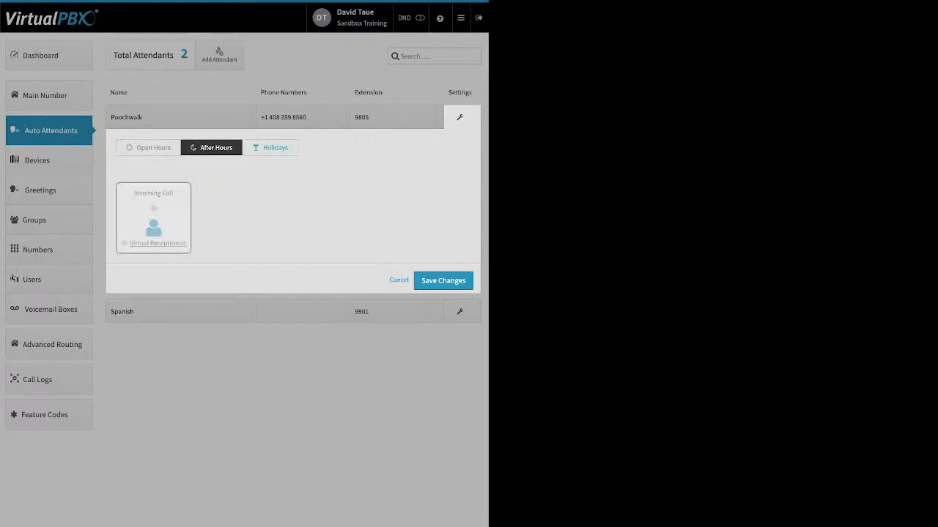
{"action": "left_click", "coordinate": [270, 148]}
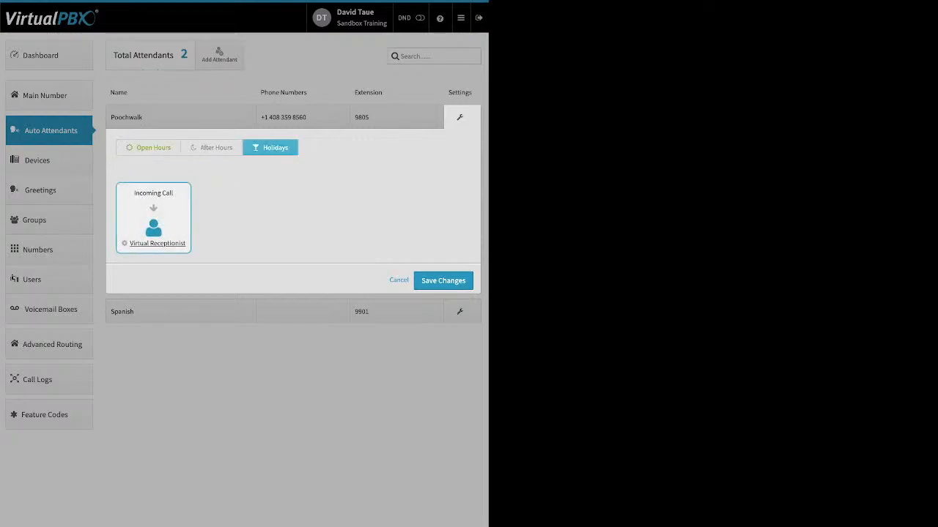
{"action": "left_click", "coordinate": [148, 148]}
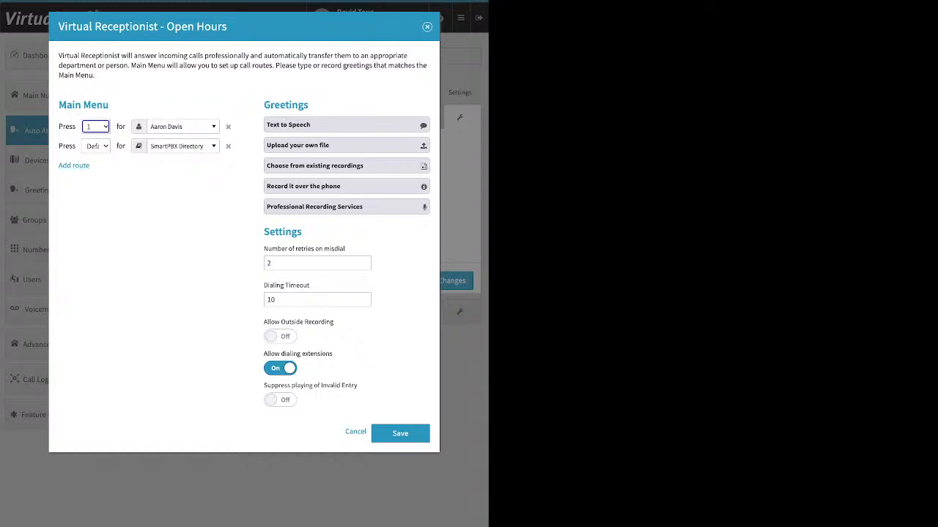
{"action": "left_click", "coordinate": [355, 432]}
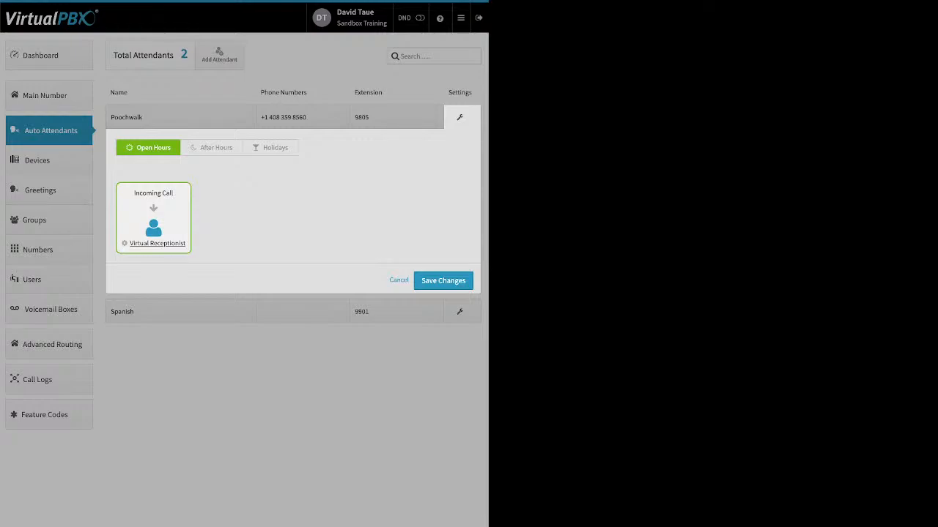
{"action": "left_click", "coordinate": [443, 281]}
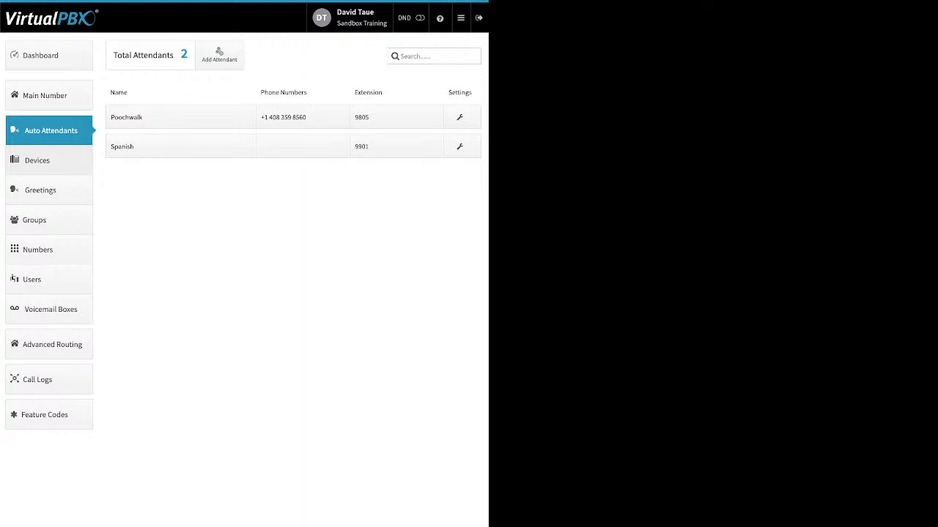
Start adding a SIP Phone in the Devices section and browse the Yealink, Htek and Cisco models
{"action": "left_click", "coordinate": [49, 161]}
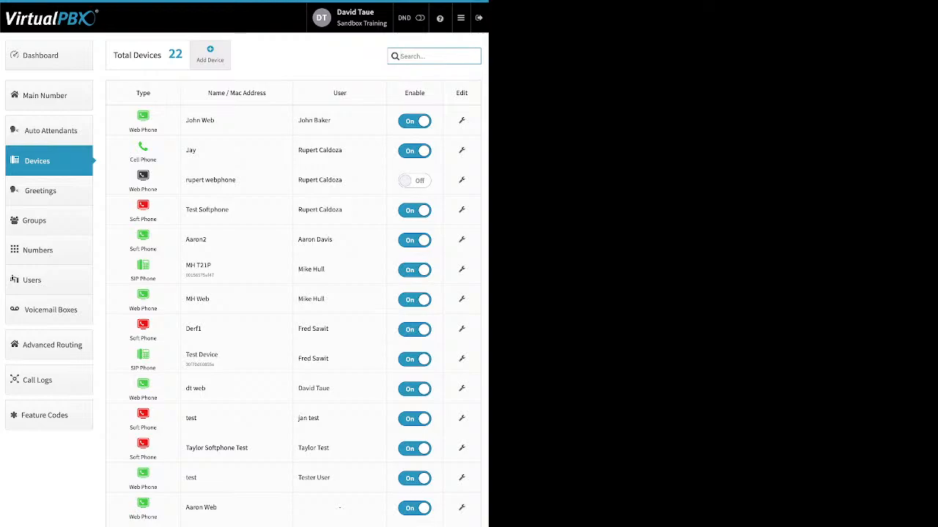
{"action": "left_click", "coordinate": [210, 52]}
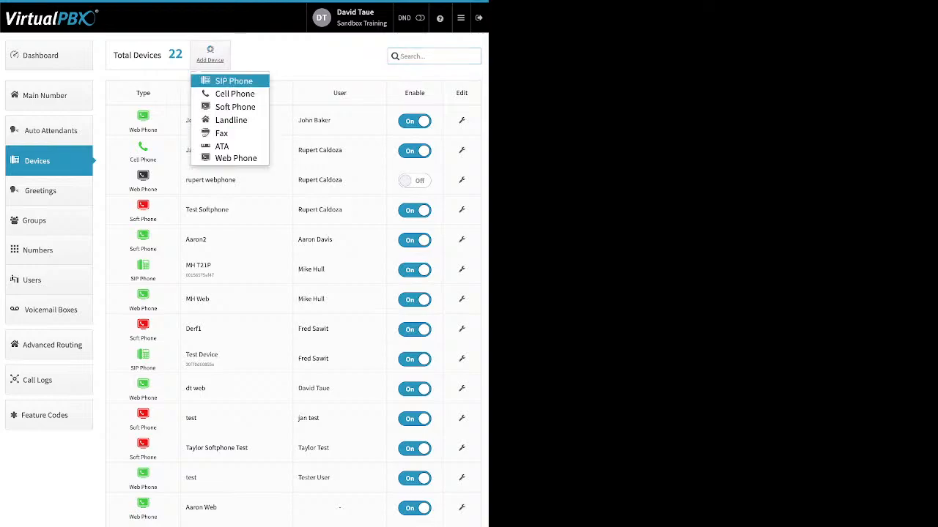
{"action": "left_click", "coordinate": [233, 81]}
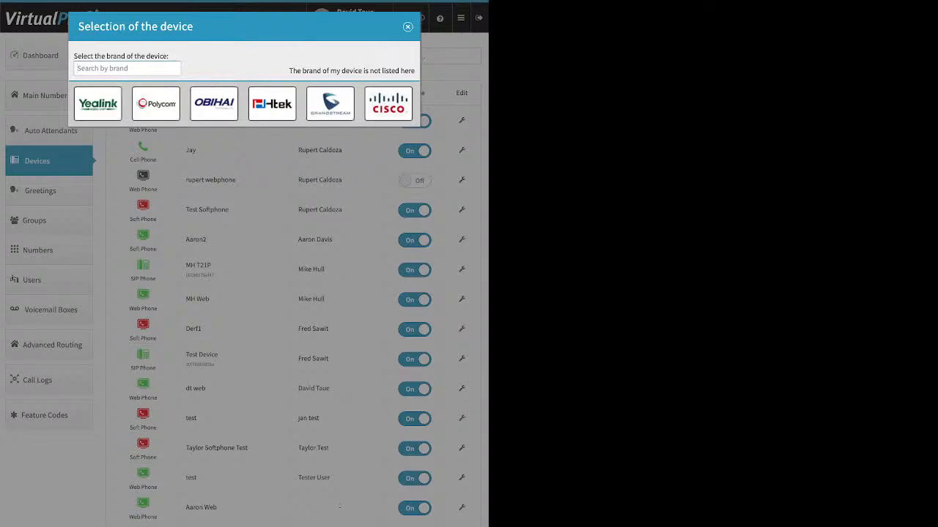
{"action": "left_click", "coordinate": [97, 103]}
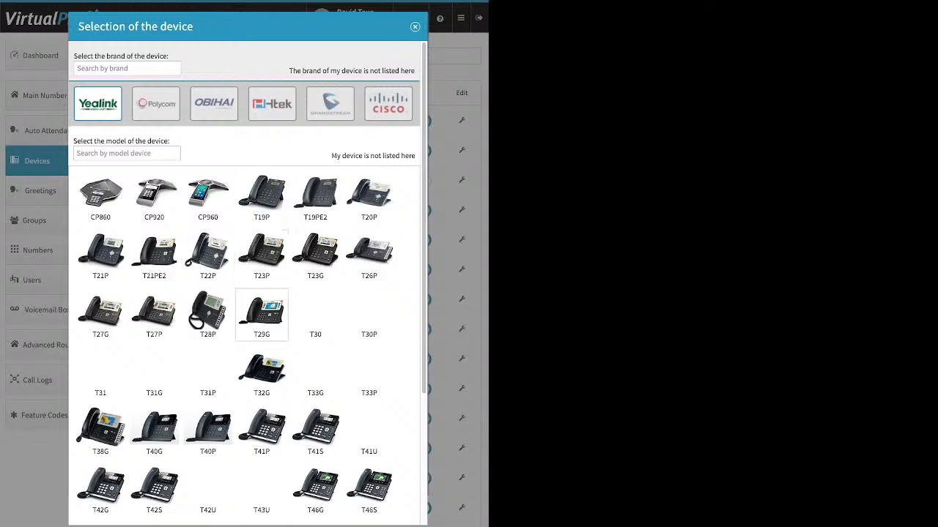
{"action": "scroll", "coordinate": [261, 315], "scroll_direction": "down", "scroll_amount": 3}
{"action": "scroll", "coordinate": [262, 315], "scroll_direction": "up", "scroll_amount": 3}
{"action": "left_click", "coordinate": [272, 104]}
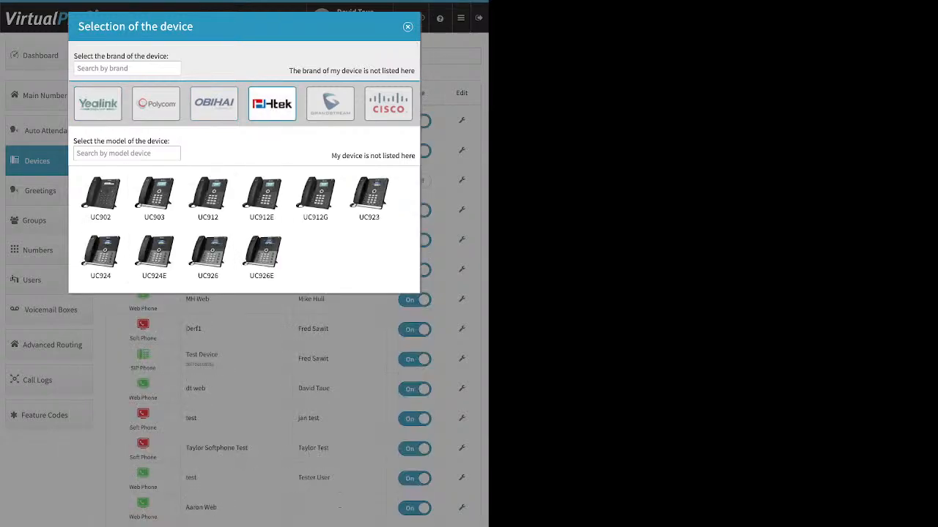
{"action": "left_click", "coordinate": [331, 104]}
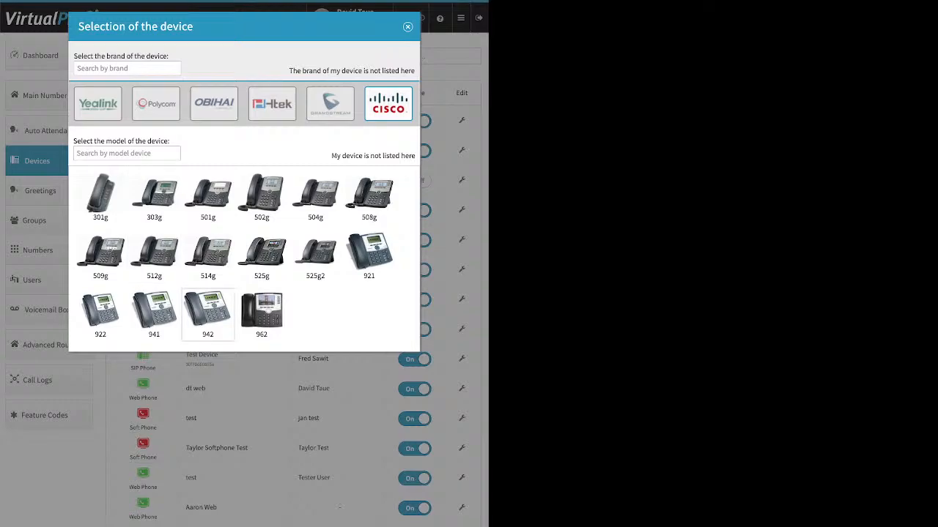
Select the Cisco 525g to view its Device Name and MAC Address fields, and close the form without creating the device
{"action": "left_click", "coordinate": [262, 255]}
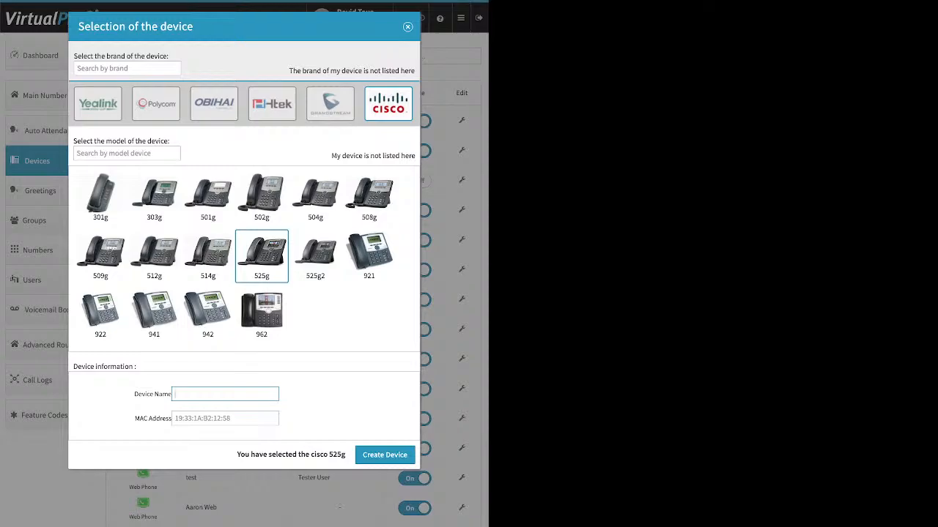
{"action": "left_click", "coordinate": [207, 418]}
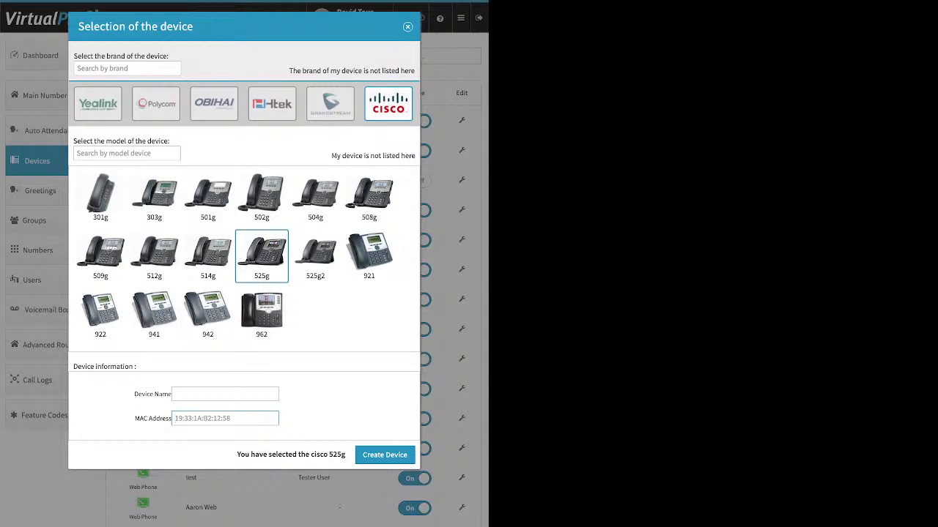
{"action": "left_click", "coordinate": [408, 27]}
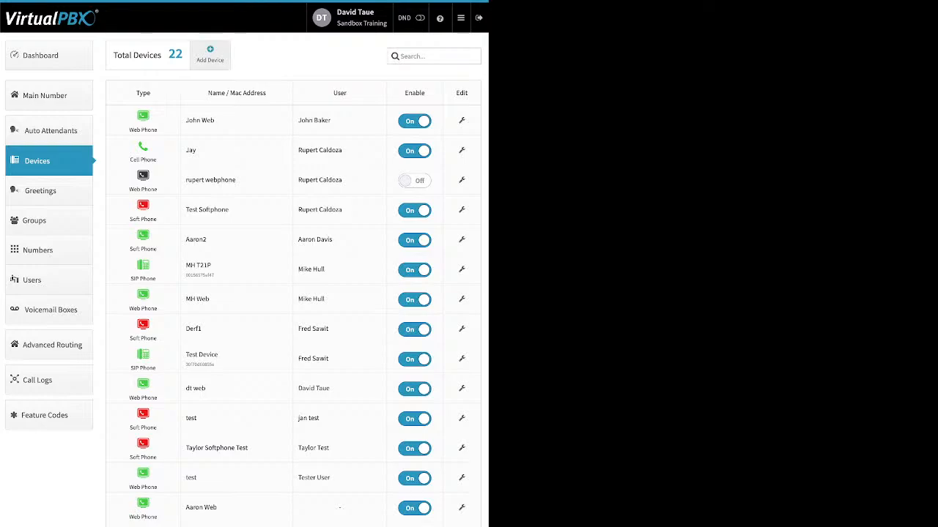
Review the available SIP Phone brands again and leave the device selection without choosing one
{"action": "left_click", "coordinate": [211, 54]}
{"action": "left_click", "coordinate": [231, 82]}
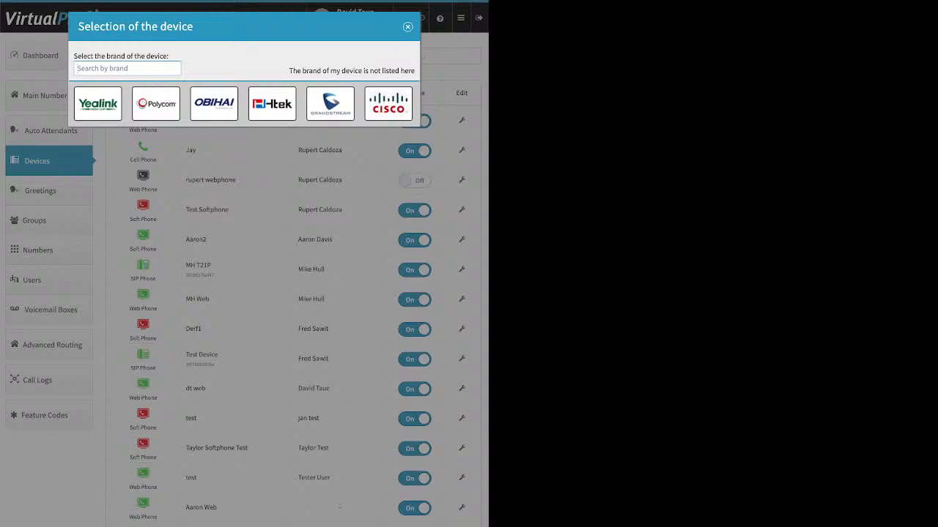
{"action": "left_click", "coordinate": [408, 28]}
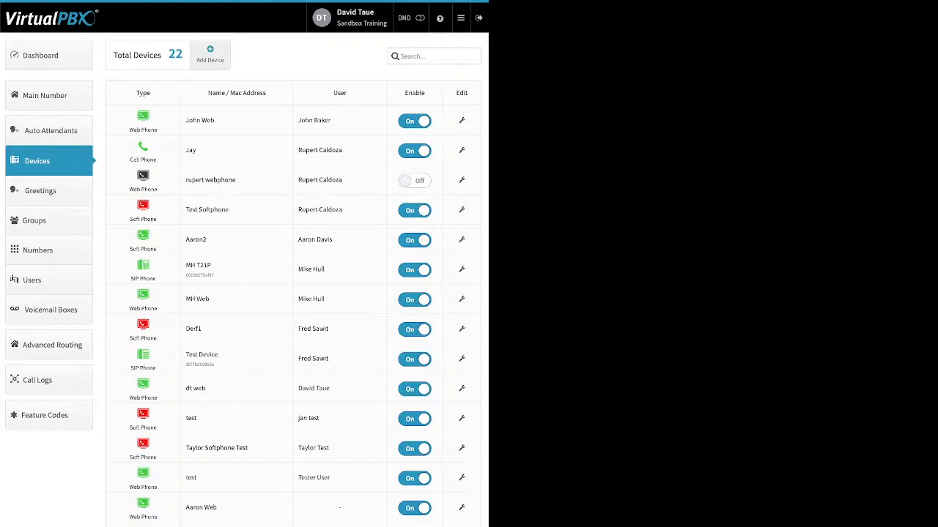
View the Device Name and Number fields for adding a new Cell Phone, leaving without creating it
{"action": "left_click", "coordinate": [210, 52]}
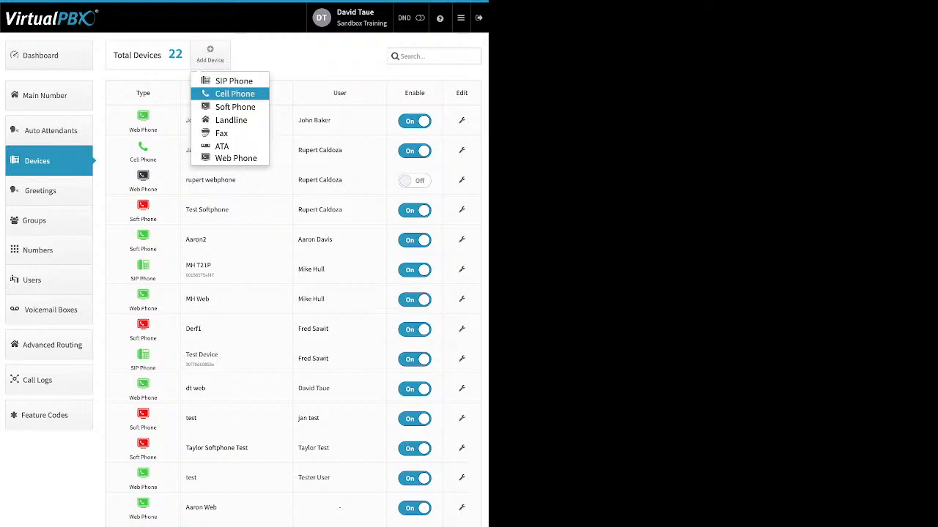
{"action": "left_click", "coordinate": [217, 93]}
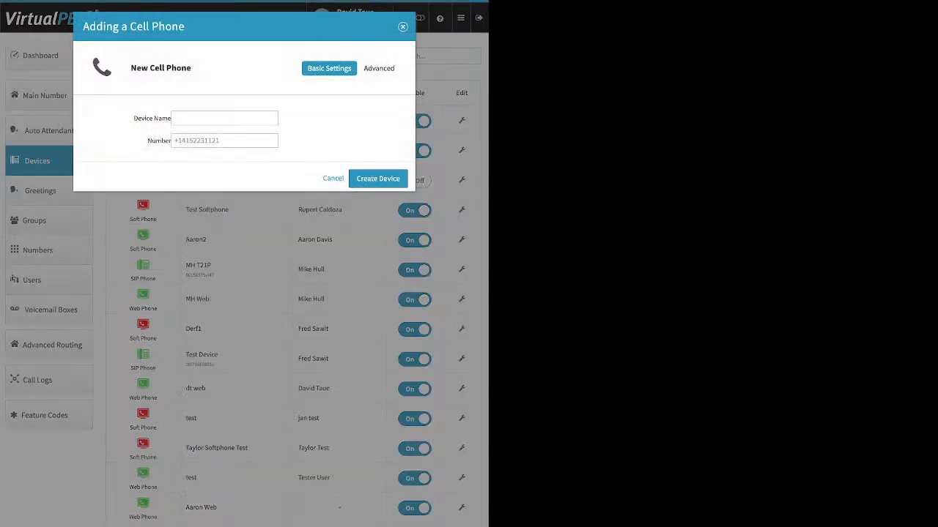
{"action": "left_click", "coordinate": [224, 118]}
{"action": "left_click", "coordinate": [224, 141]}
{"action": "key", "text": "Escape"}
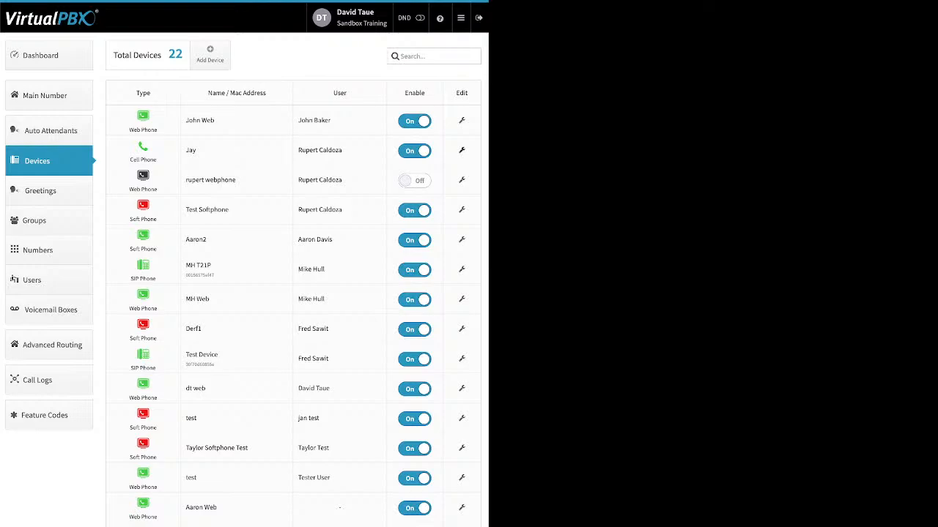
Open the advanced options of the existing Cell Phone device in the device list
{"action": "left_click", "coordinate": [461, 151]}
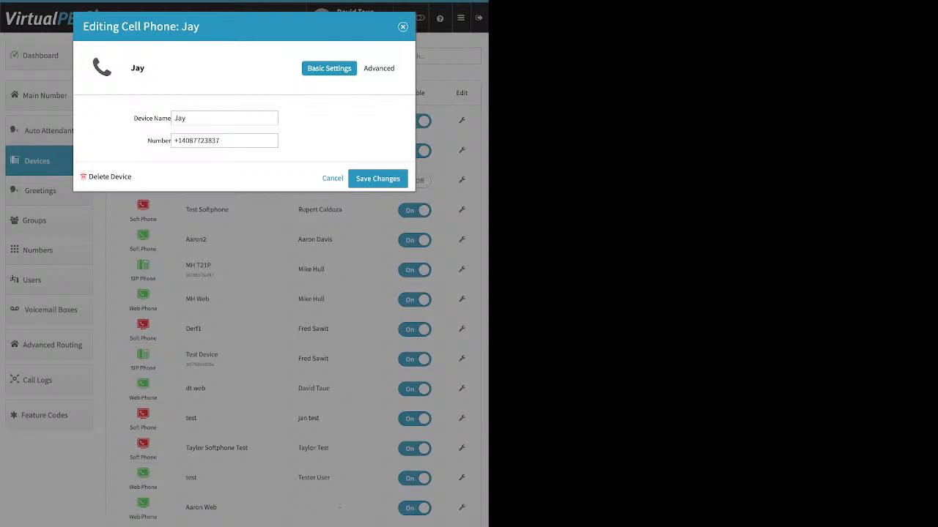
{"action": "left_click", "coordinate": [381, 69]}
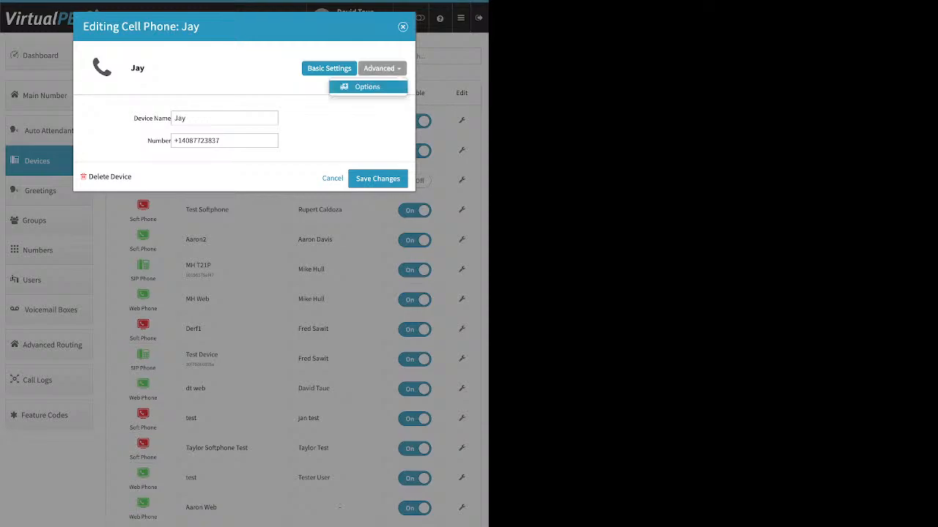
{"action": "left_click", "coordinate": [367, 86]}
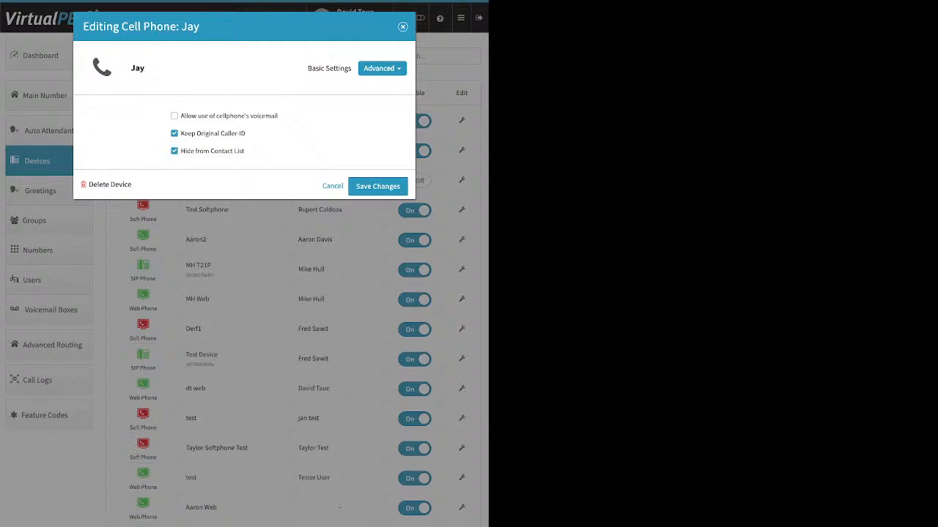
Enable "Allow use of cellphone's voicemail" for the Cell Phone device, and disable it again
{"action": "left_click_drag", "start_coordinate": [181, 116], "coordinate": [278, 116]}
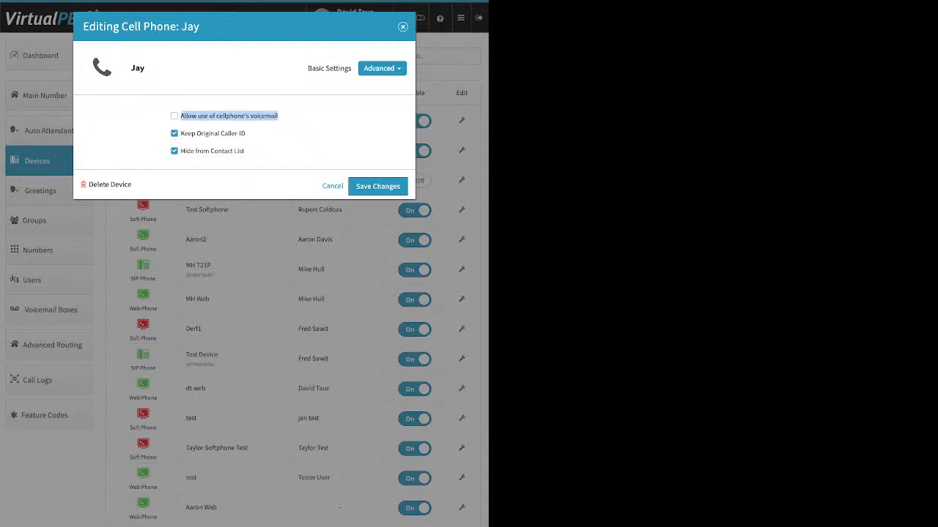
{"action": "left_click", "coordinate": [174, 116]}
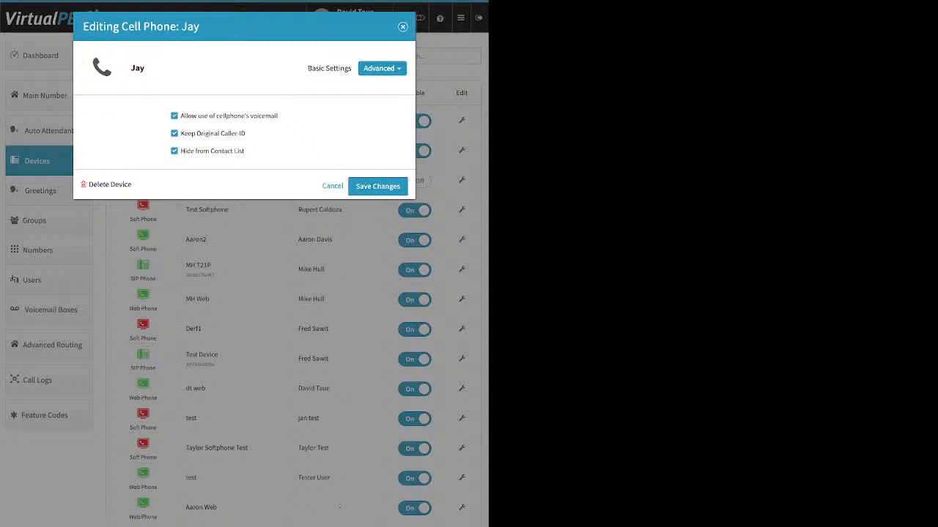
{"action": "left_click", "coordinate": [175, 115]}
Try turning off Keep Original Caller ID for the Cell Phone device, and close its settings without saving
{"action": "left_click_drag", "start_coordinate": [246, 134], "coordinate": [180, 134]}
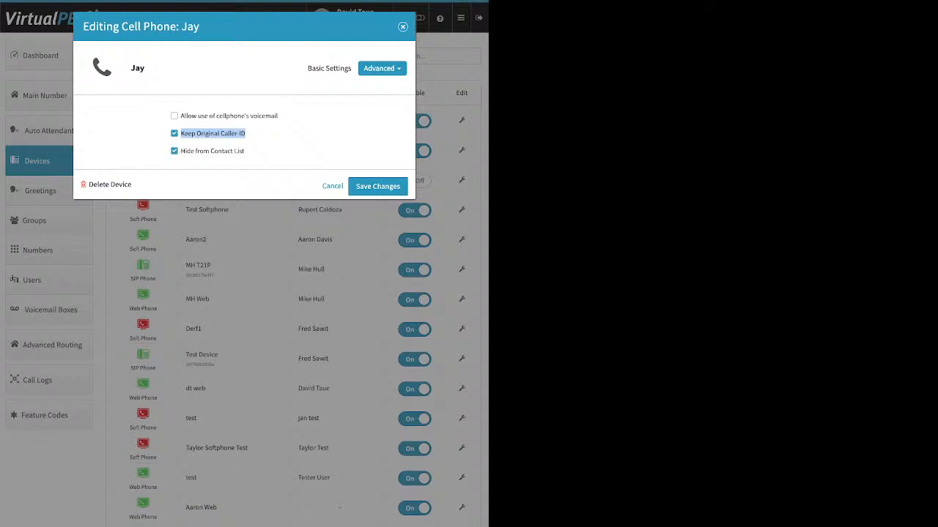
{"action": "left_click", "coordinate": [175, 133]}
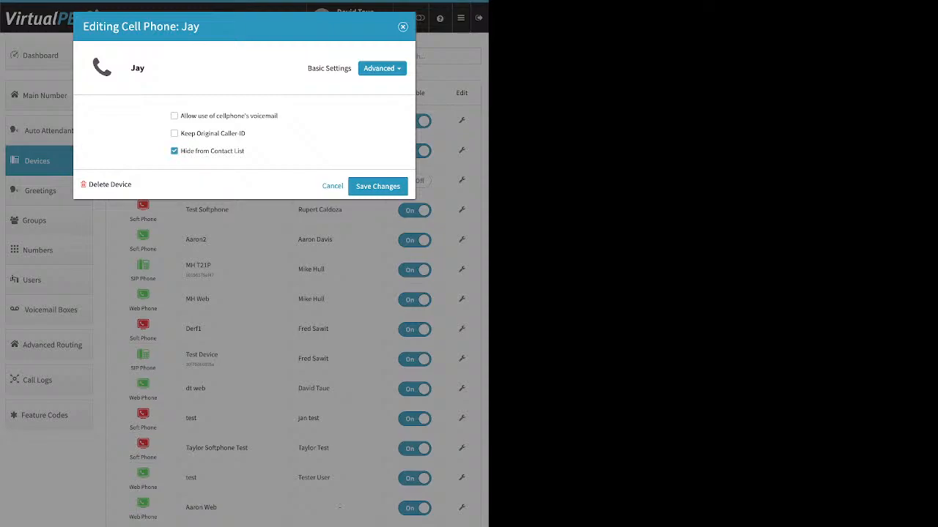
{"action": "left_click_drag", "start_coordinate": [181, 134], "coordinate": [246, 134]}
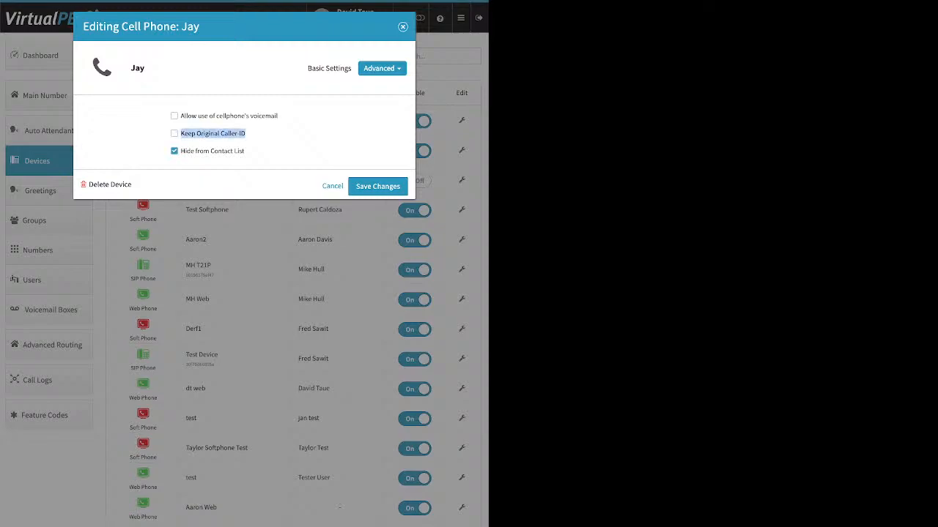
{"action": "left_click", "coordinate": [402, 27]}
View the Company Caller ID settings from the Dashboard, and close them without changes
{"action": "left_click", "coordinate": [41, 56]}
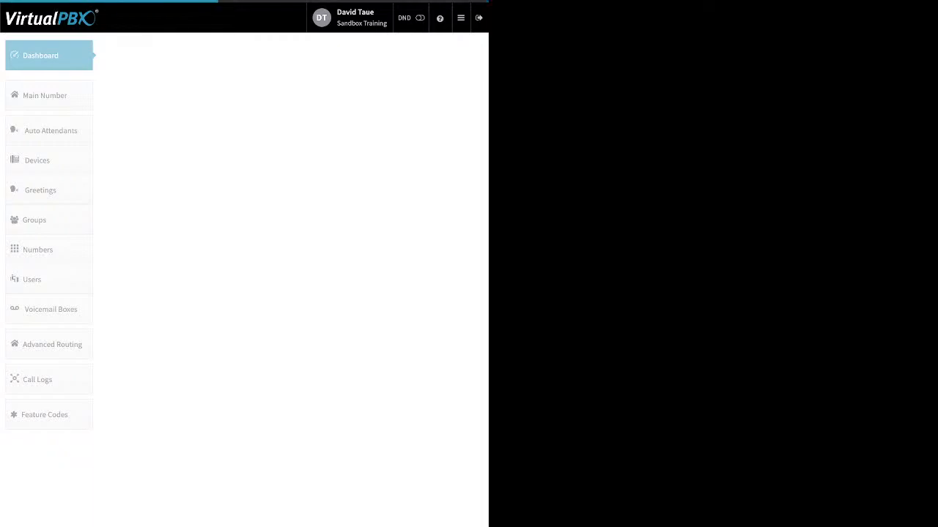
{"action": "left_click", "coordinate": [341, 57]}
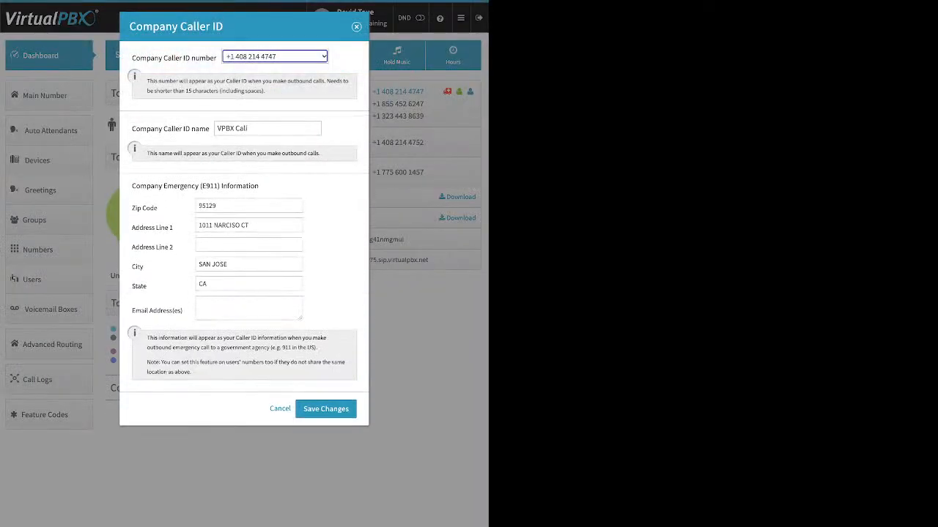
{"action": "left_click", "coordinate": [356, 27]}
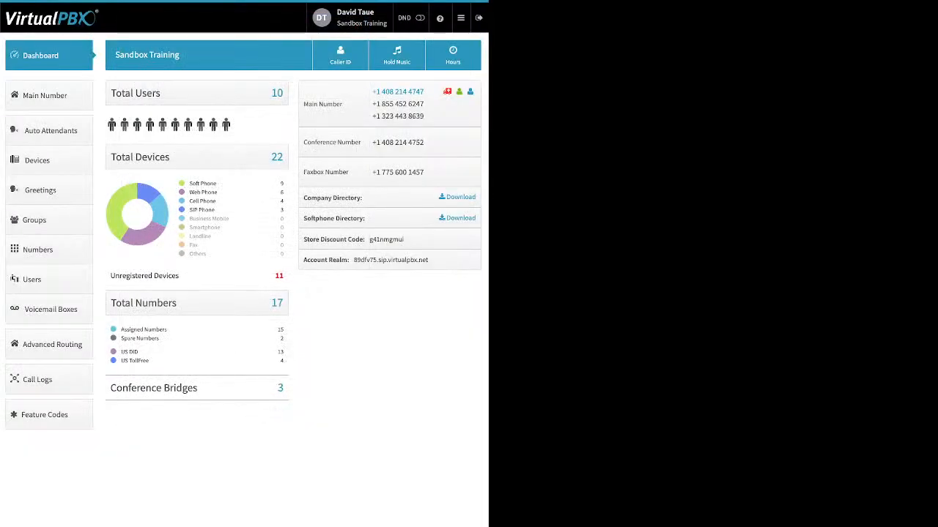
Start adding a Soft Phone in Devices, read the 911 emergency location notice, and dismiss it
{"action": "left_click", "coordinate": [48, 160]}
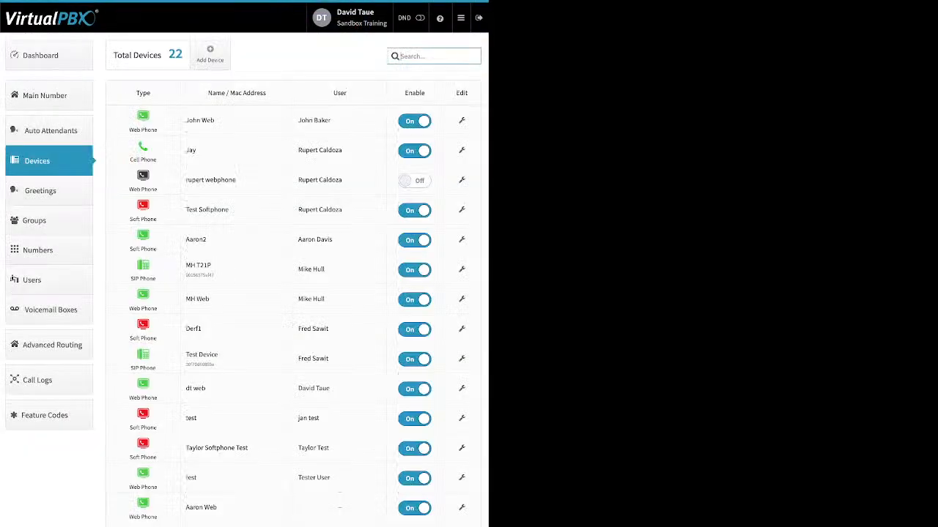
{"action": "left_click", "coordinate": [210, 52]}
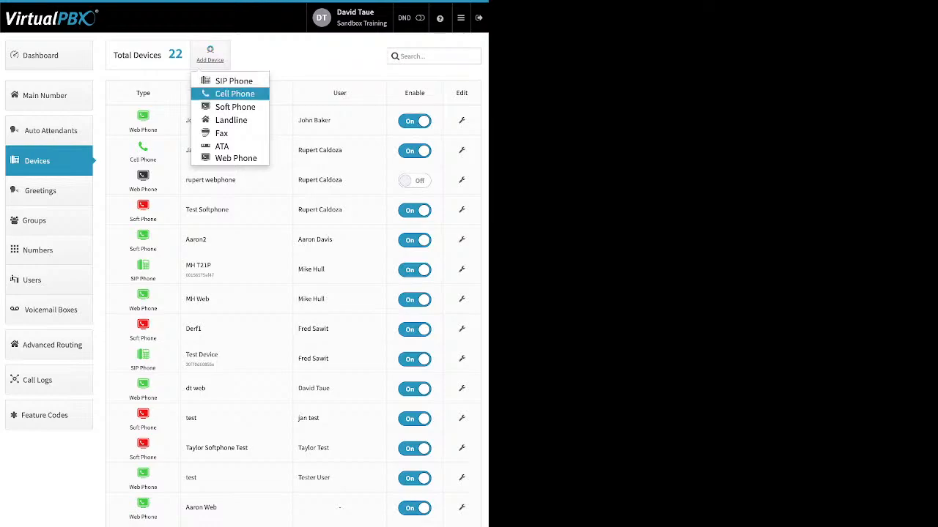
{"action": "left_click", "coordinate": [235, 106]}
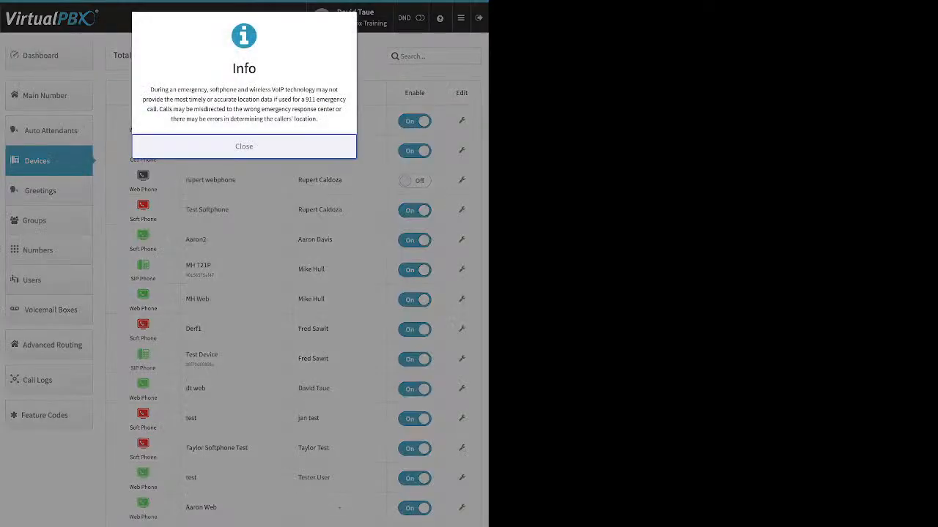
{"action": "left_click_drag", "start_coordinate": [148, 89], "coordinate": [317, 118]}
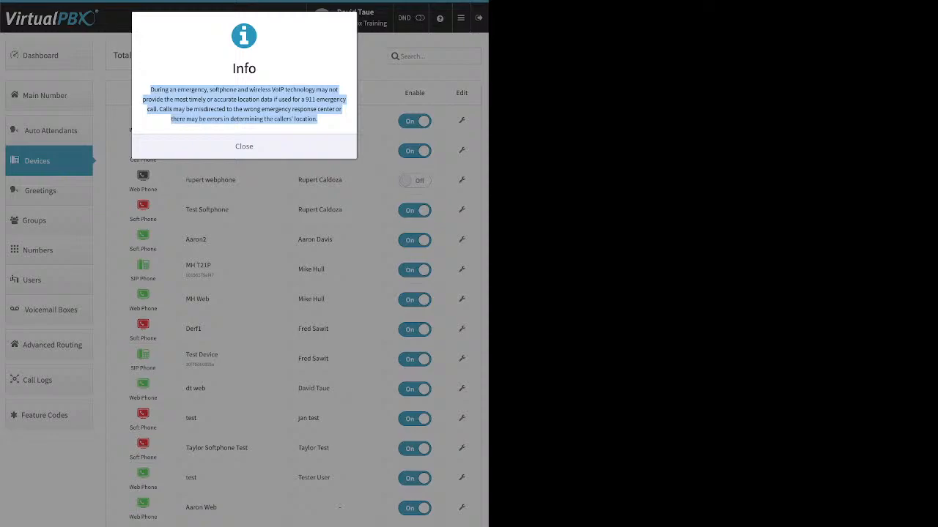
{"action": "left_click", "coordinate": [244, 146]}
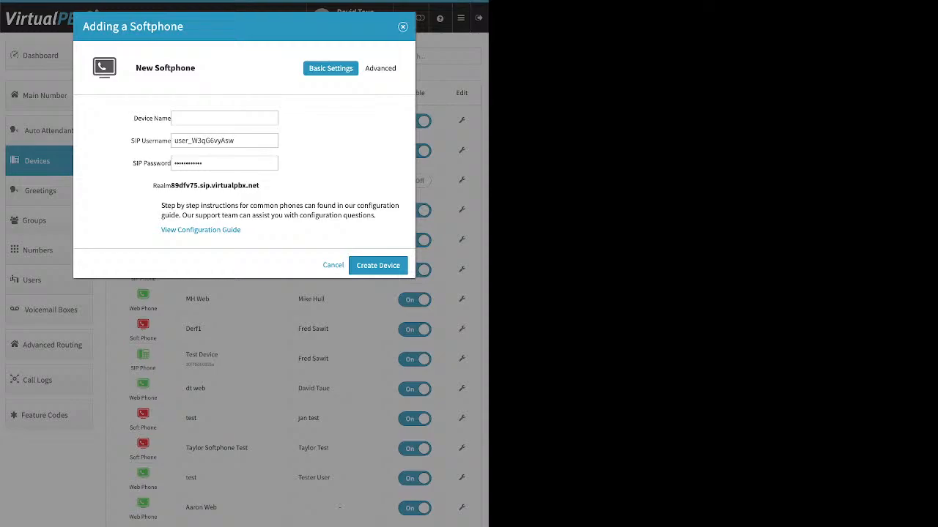
Review the new softphone's Device Name, SIP Username, SIP Password and Realm, and close the form without creating the device
{"action": "left_click", "coordinate": [224, 118]}
{"action": "left_click", "coordinate": [193, 140]}
{"action": "left_click", "coordinate": [330, 147]}
{"action": "left_click_drag", "start_coordinate": [237, 141], "coordinate": [173, 141]}
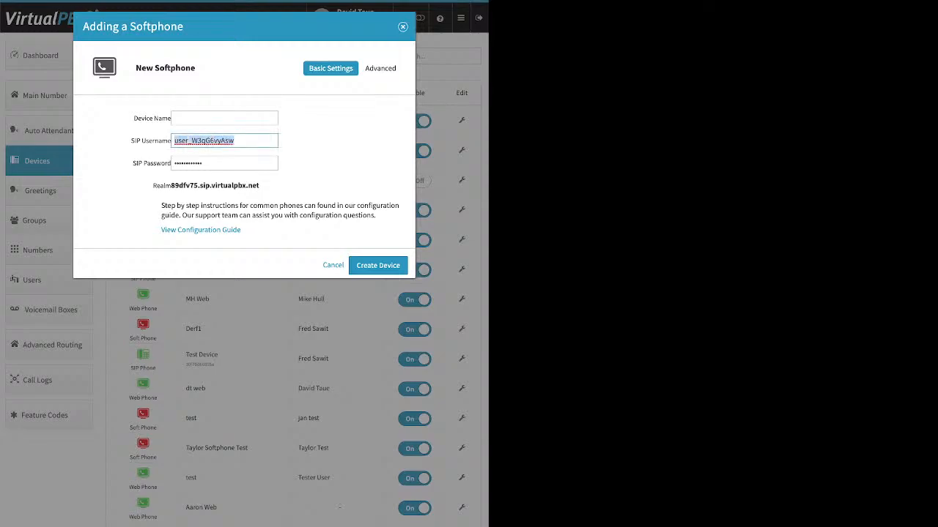
{"action": "left_click", "coordinate": [224, 163]}
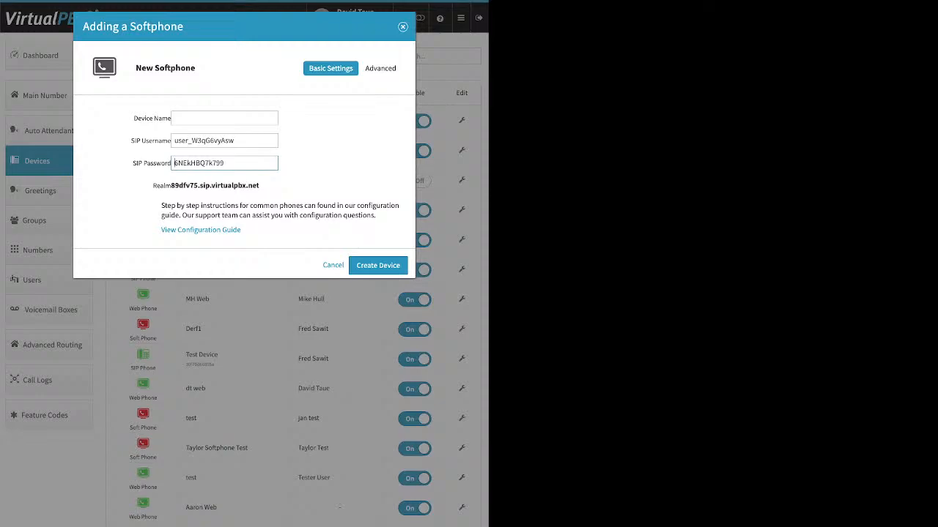
{"action": "left_click_drag", "start_coordinate": [229, 164], "coordinate": [173, 163]}
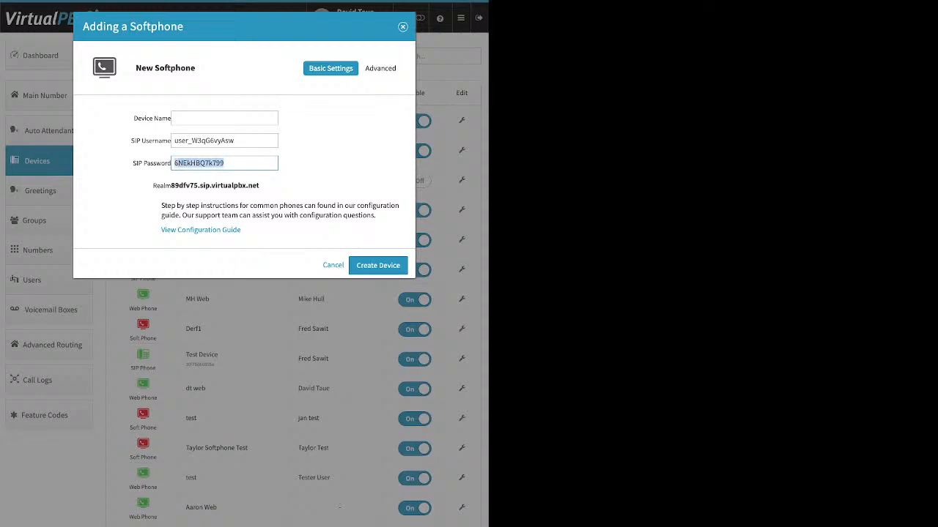
{"action": "left_click", "coordinate": [263, 186]}
{"action": "left_click_drag", "start_coordinate": [260, 186], "coordinate": [170, 186]}
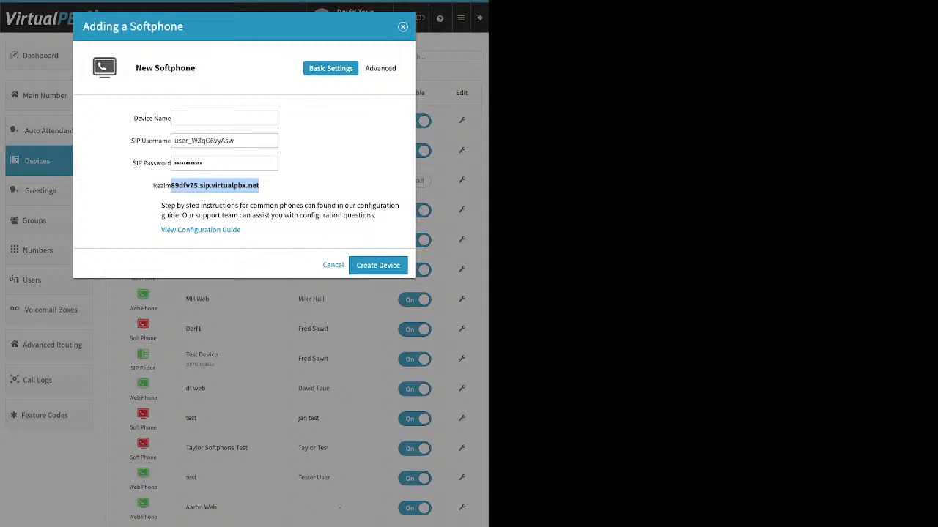
{"action": "left_click", "coordinate": [403, 27]}
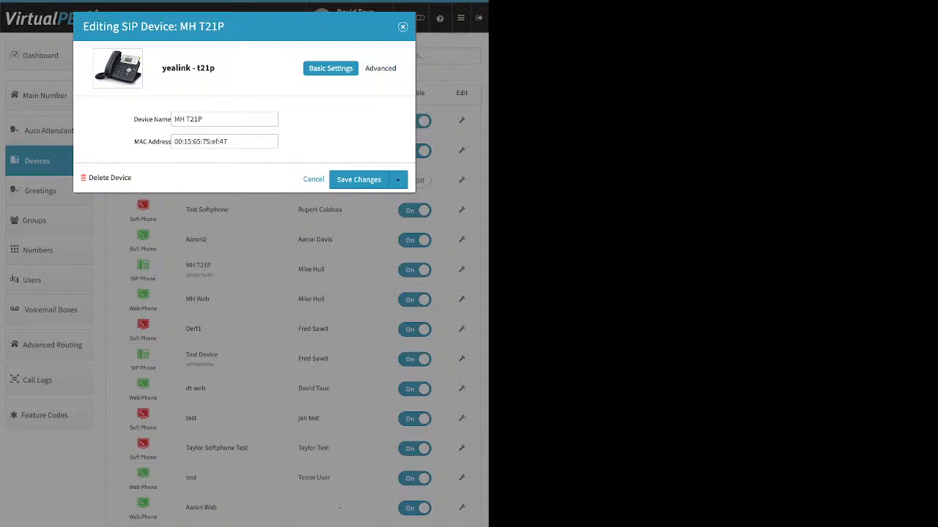
View the SIP Info and Audio Settings of the yealink t21p SIP phone
{"action": "left_click", "coordinate": [383, 68]}
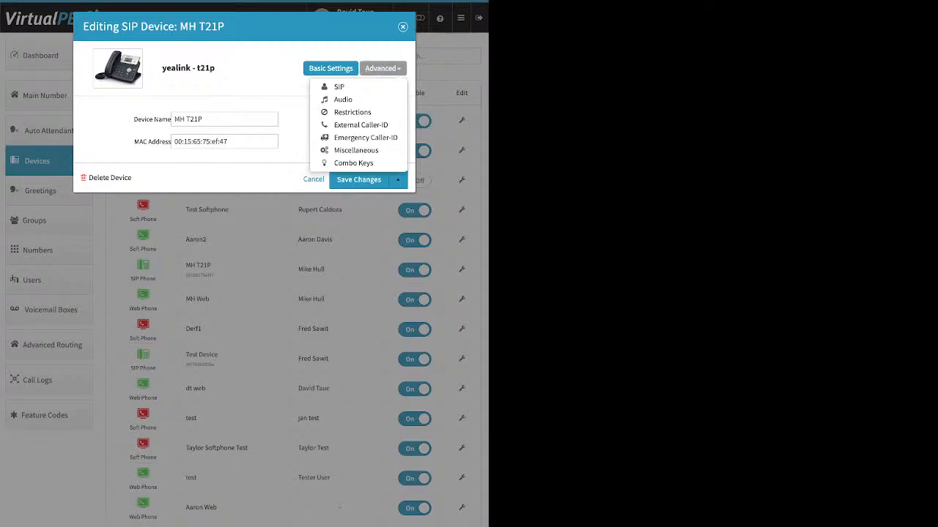
{"action": "left_click", "coordinate": [339, 86]}
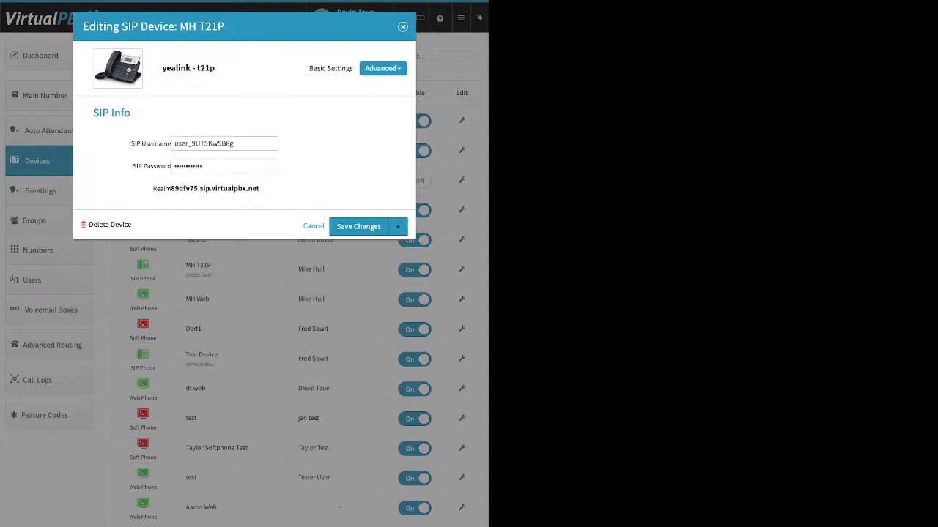
{"action": "left_click", "coordinate": [382, 68]}
{"action": "left_click", "coordinate": [367, 98]}
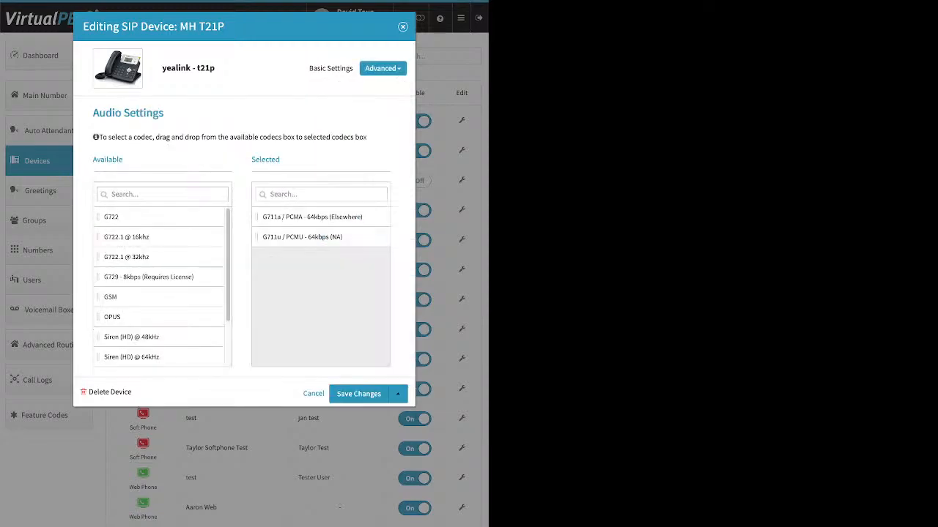
View the yealink t21p's Restrictions Settings and its External Caller-ID number options, keeping Account Default
{"action": "left_click", "coordinate": [382, 68]}
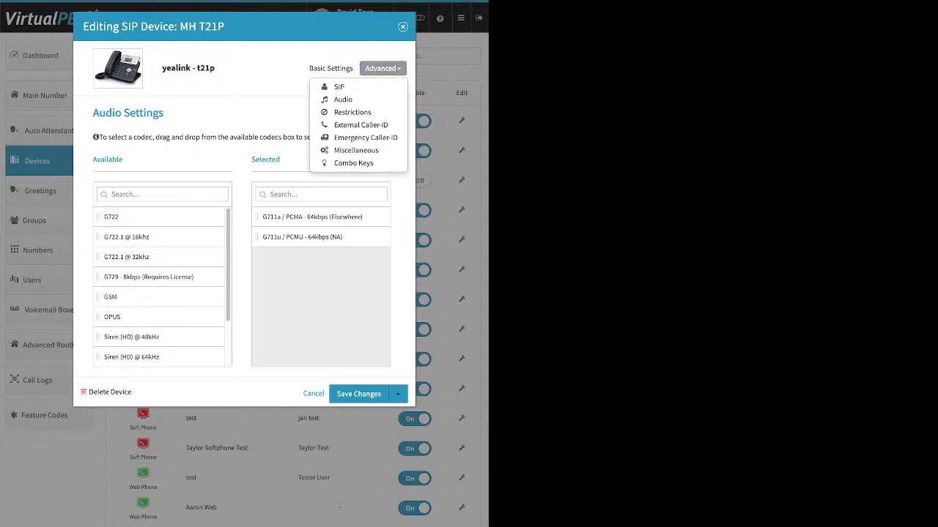
{"action": "left_click", "coordinate": [353, 112]}
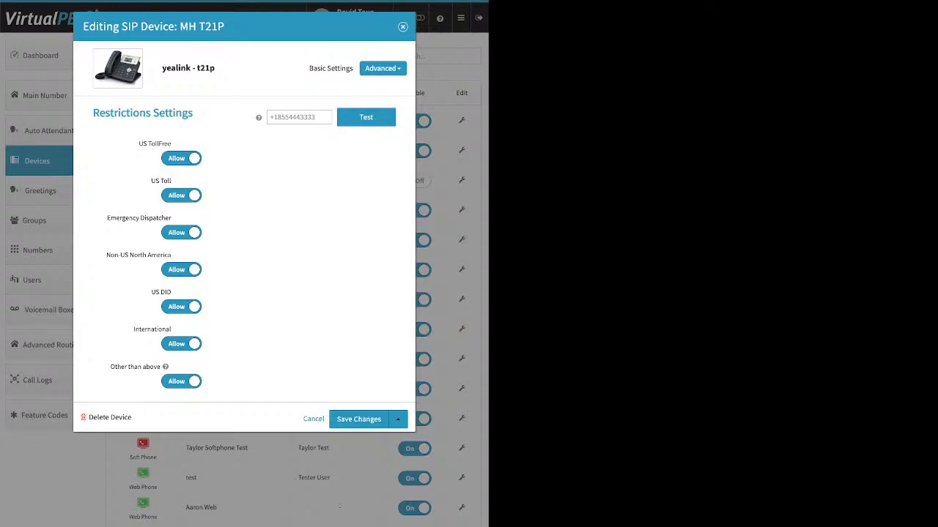
{"action": "left_click", "coordinate": [383, 68]}
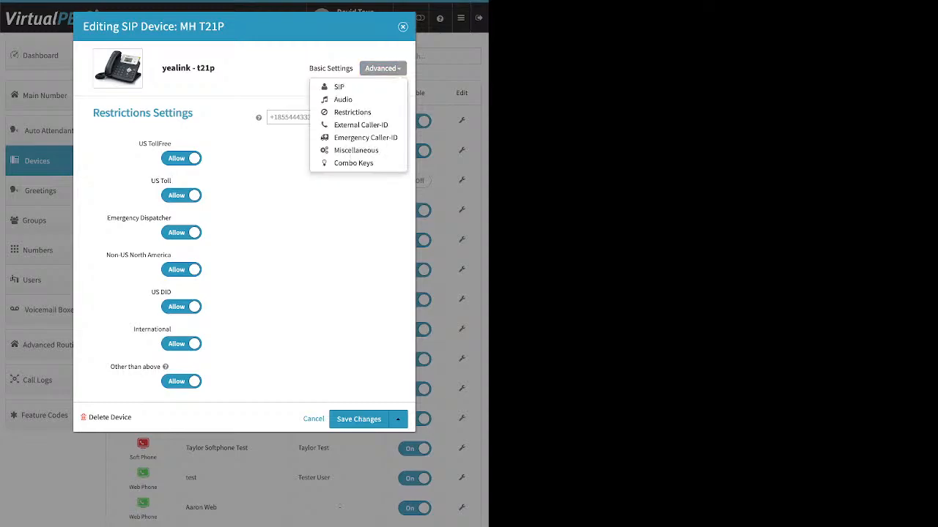
{"action": "left_click", "coordinate": [360, 125]}
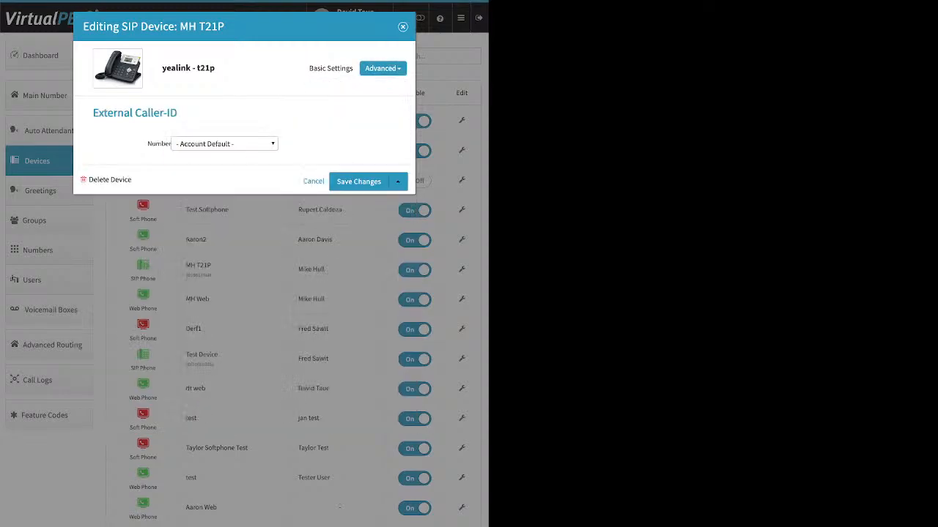
{"action": "left_click", "coordinate": [224, 144]}
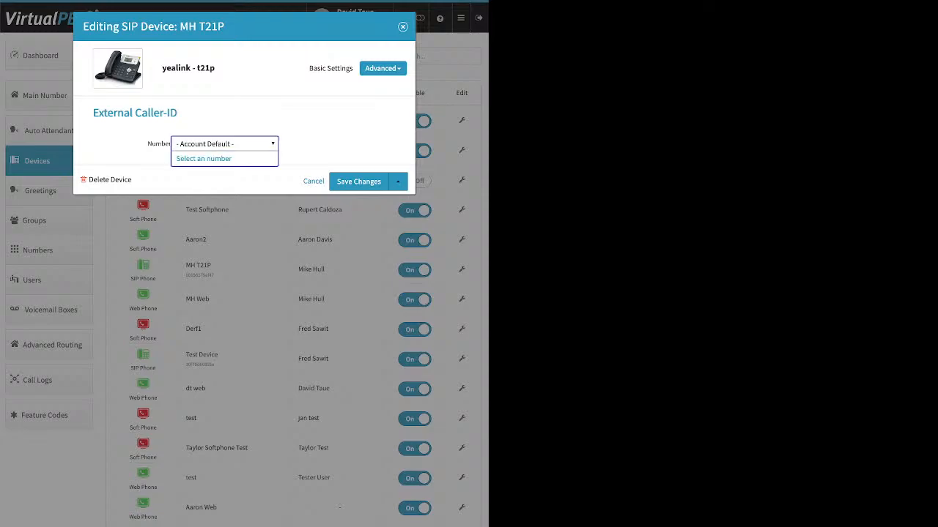
{"action": "left_click", "coordinate": [224, 145]}
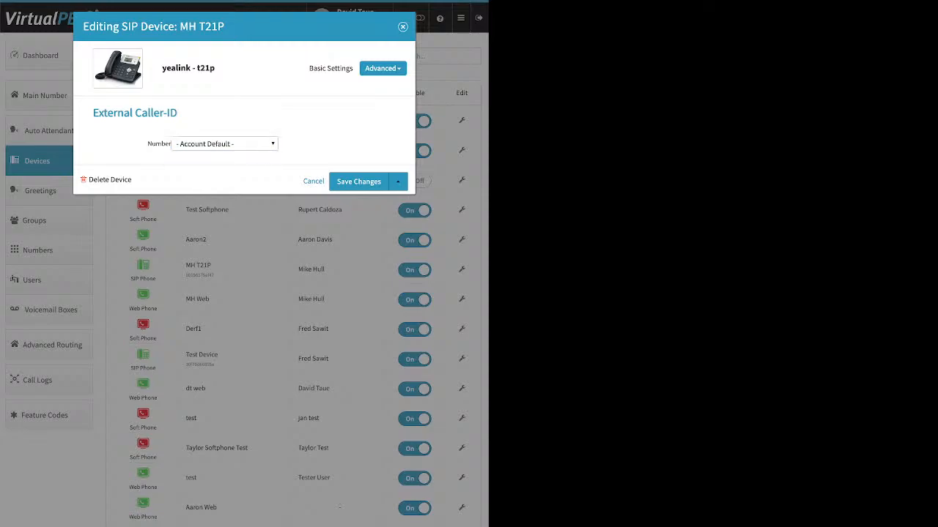
View the yealink t21p's Emergency Caller-ID number options, keeping Account Default
{"action": "left_click", "coordinate": [382, 68]}
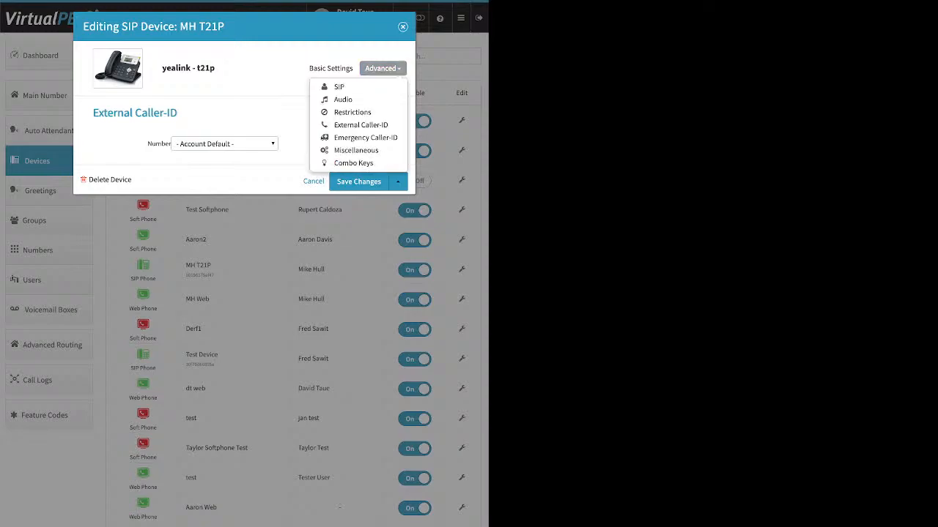
{"action": "left_click", "coordinate": [365, 138]}
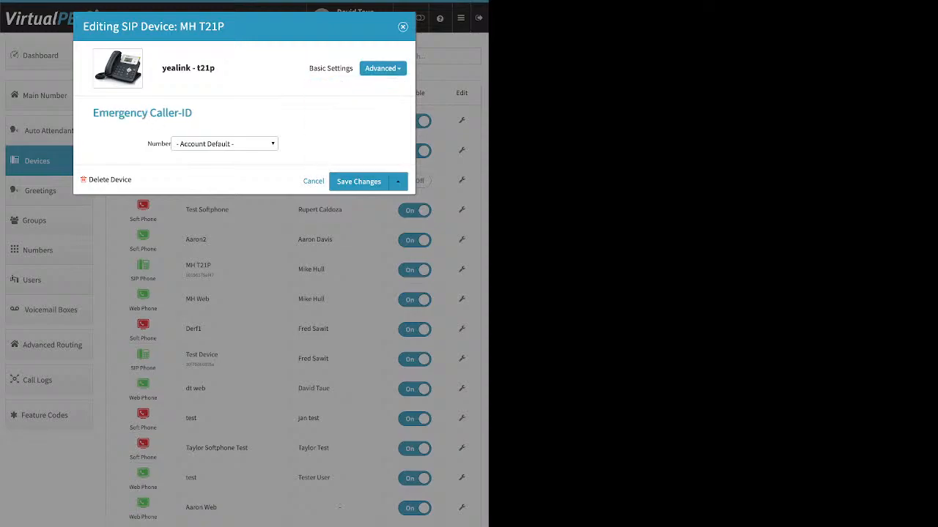
{"action": "left_click", "coordinate": [224, 144]}
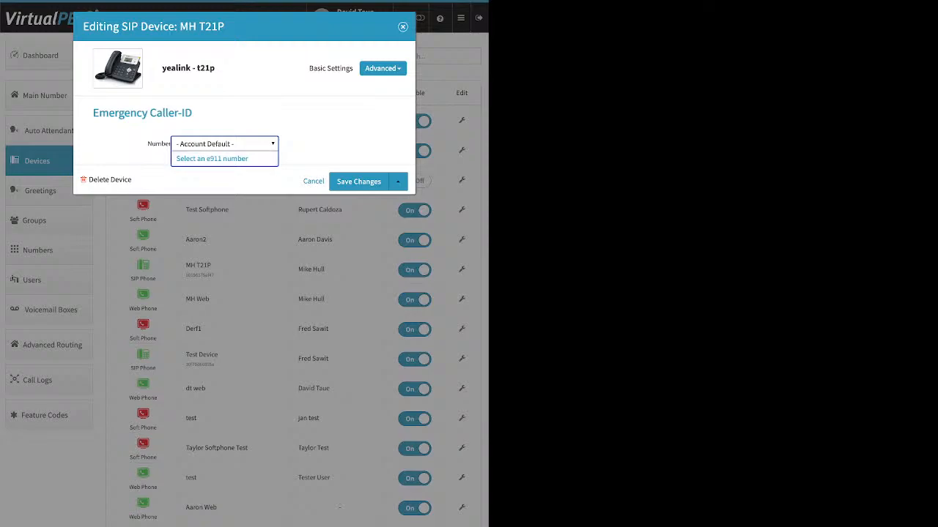
{"action": "key", "text": "Escape"}
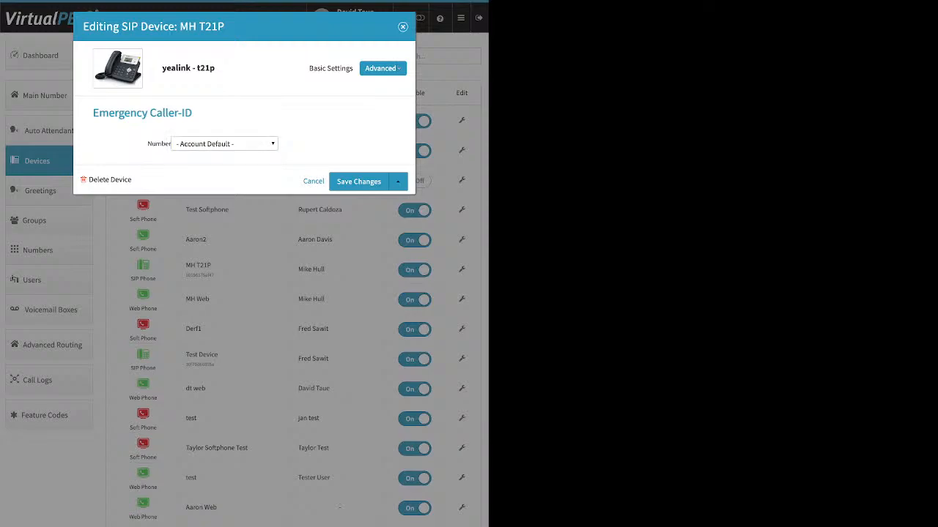
View the yealink t21p's Miscellaneous settings, highlighting the Allow Reprovision option
{"action": "left_click", "coordinate": [383, 68]}
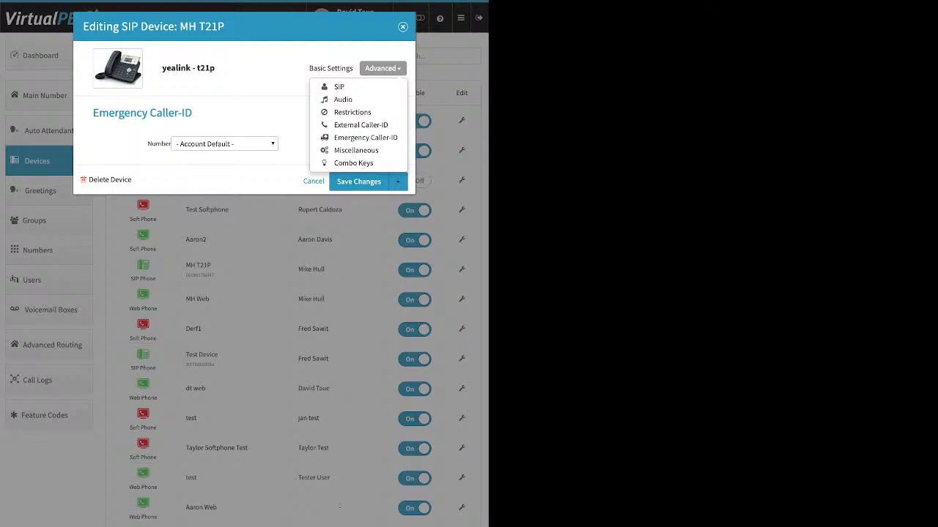
{"action": "left_click", "coordinate": [356, 150]}
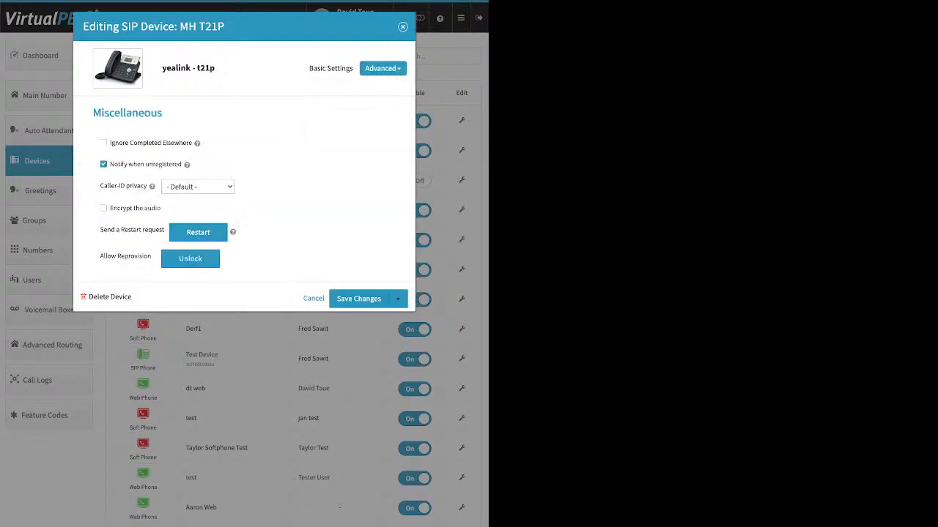
{"action": "left_click_drag", "start_coordinate": [99, 257], "coordinate": [150, 256]}
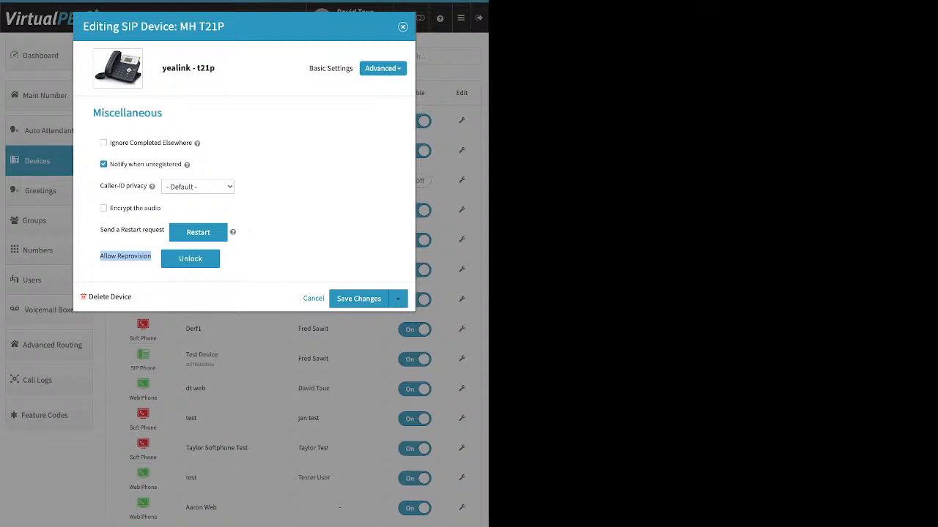
View the Combo Keys 1 - 2 settings of the yealink t21p and close the device without saving
{"action": "left_click", "coordinate": [382, 68]}
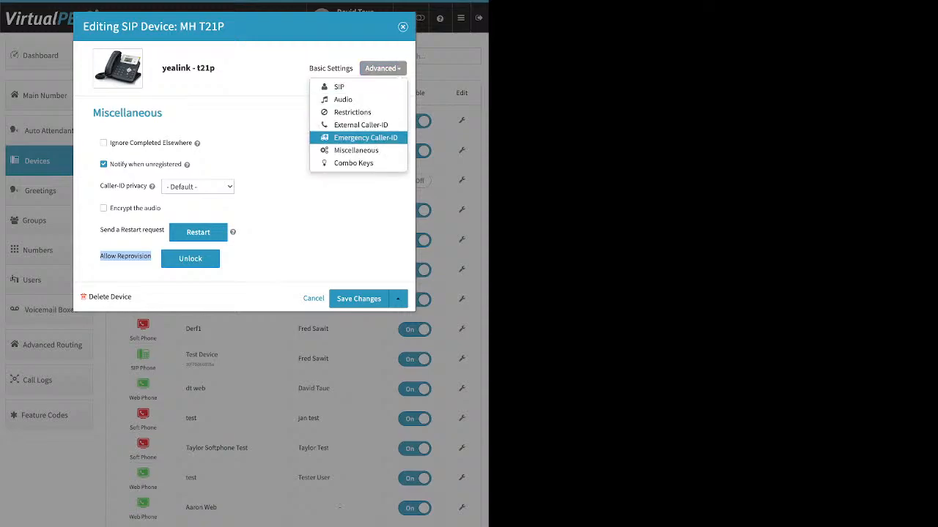
{"action": "left_click", "coordinate": [358, 163]}
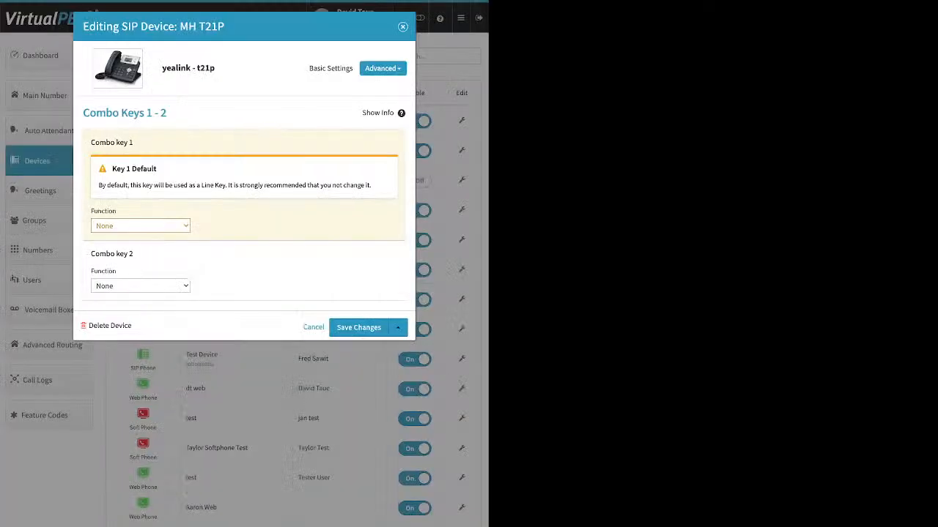
{"action": "left_click", "coordinate": [403, 28]}
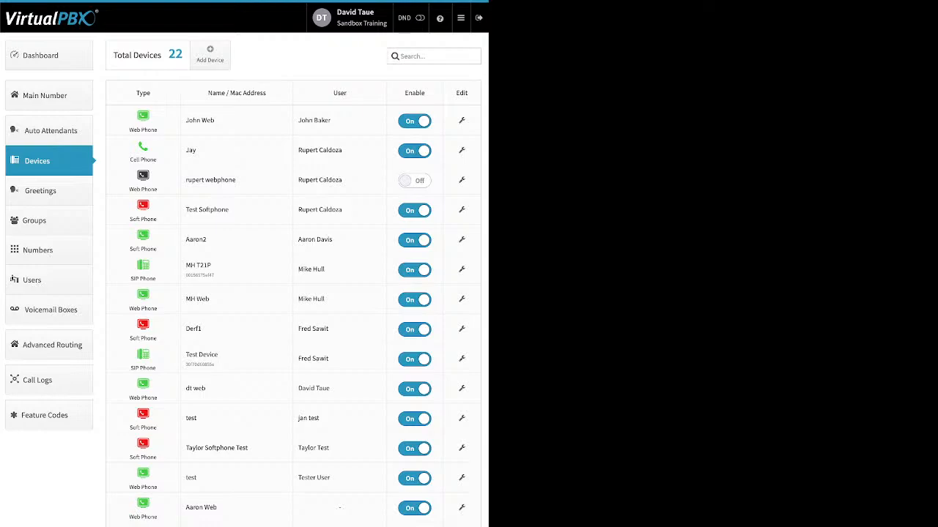
View the Greetings section, highlighting the Tts and Recording sources, and look at the test1 greeting's edit form
{"action": "left_click", "coordinate": [48, 191]}
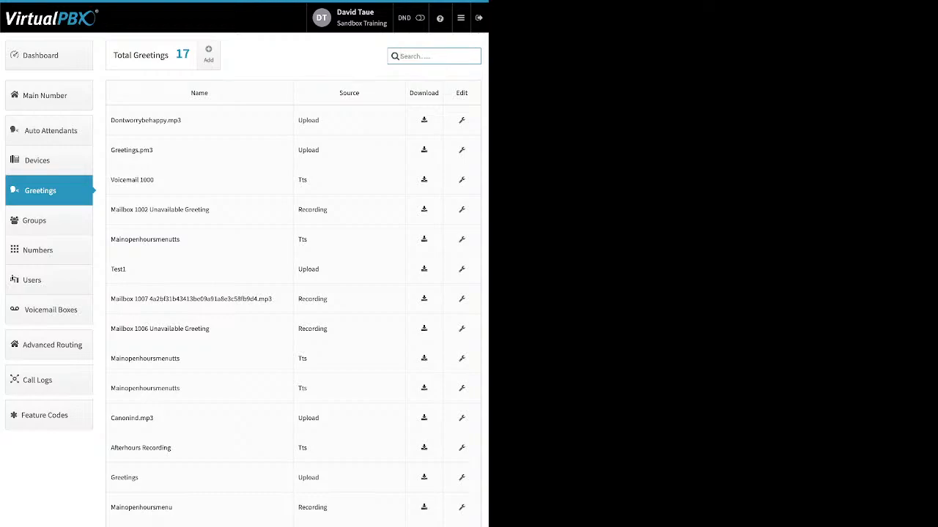
{"action": "double_click", "coordinate": [303, 179]}
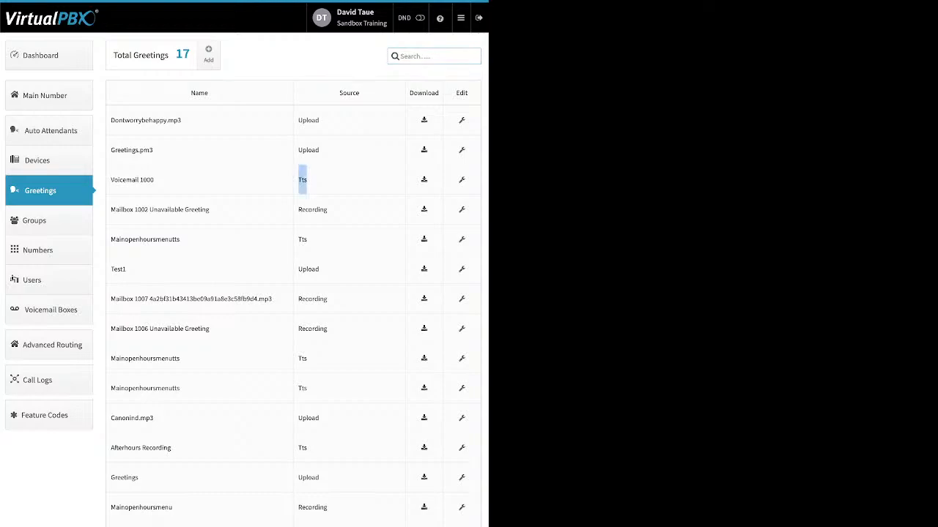
{"action": "left_click_drag", "start_coordinate": [329, 211], "coordinate": [299, 210]}
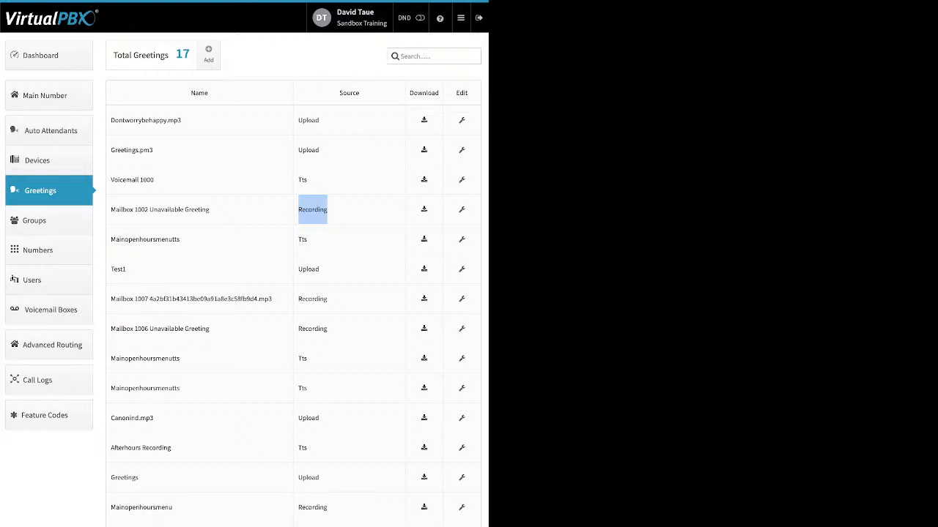
{"action": "left_click", "coordinate": [461, 270]}
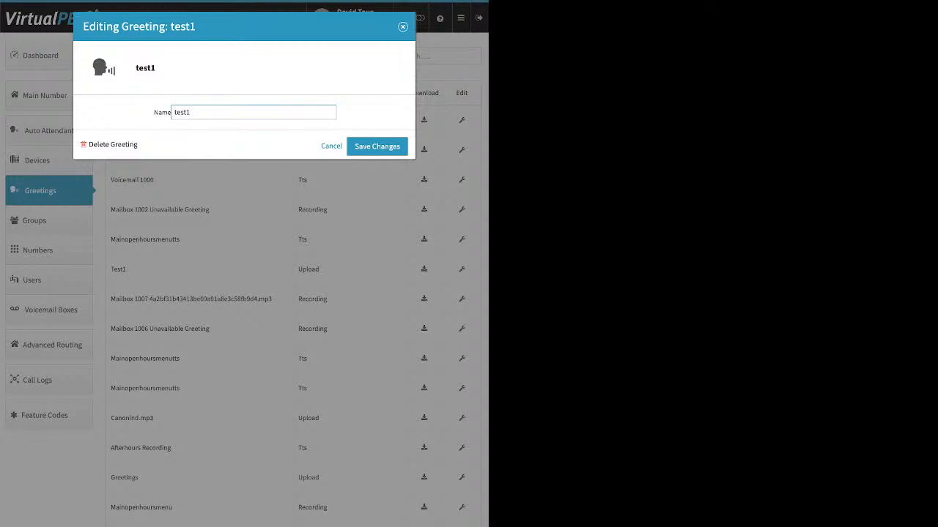
{"action": "left_click", "coordinate": [402, 27]}
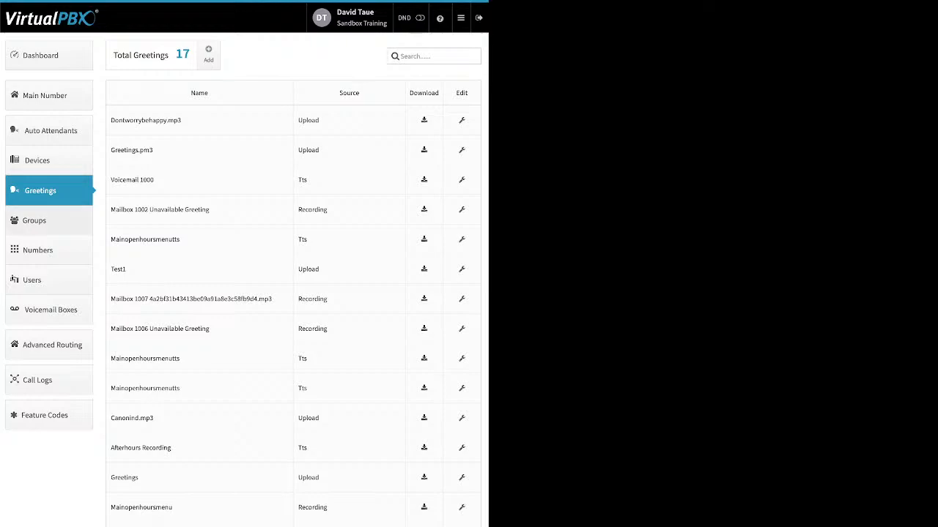
View the form for adding a new greeting, including its file browse option, and close it without creating one
{"action": "left_click", "coordinate": [208, 53]}
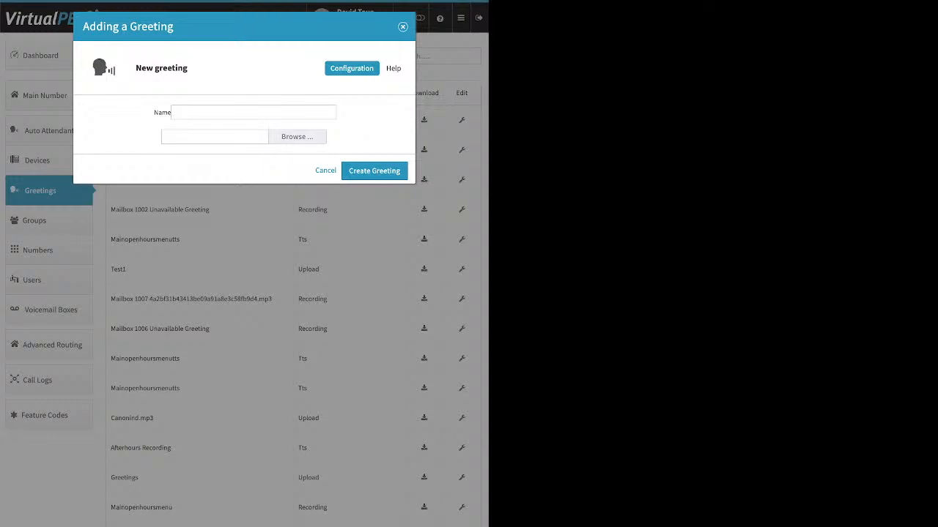
{"action": "left_click", "coordinate": [297, 137]}
{"action": "left_click", "coordinate": [402, 27]}
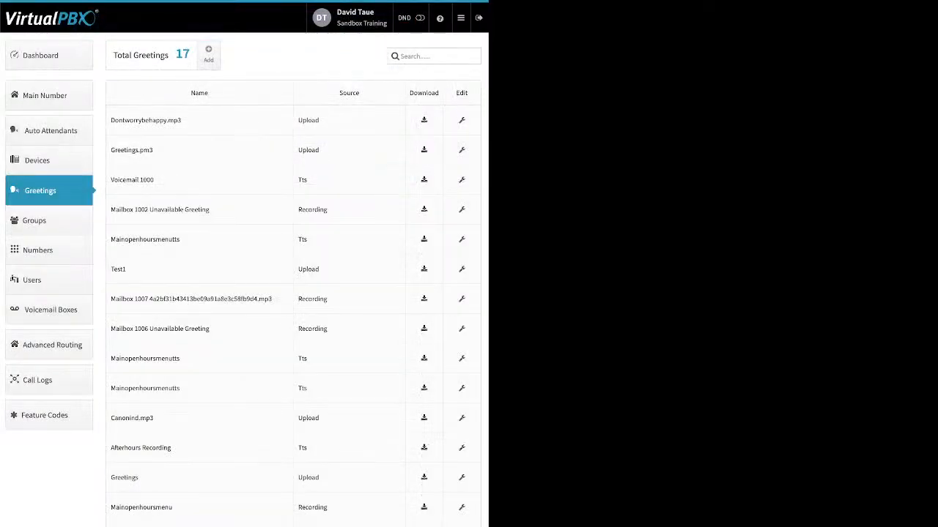
Open the Groups section and explore the new group form by moving four available users to Selected Users, discarding the group
{"action": "left_click", "coordinate": [49, 221]}
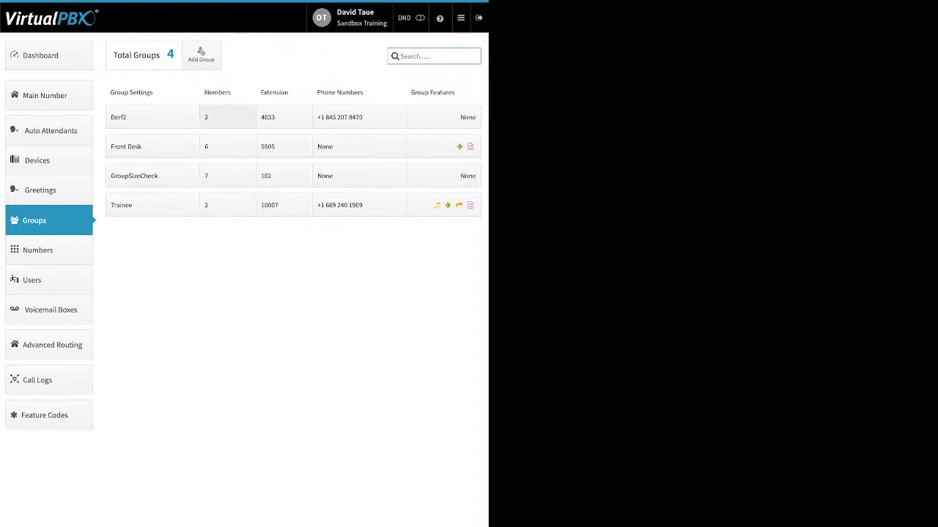
{"action": "left_click", "coordinate": [201, 56]}
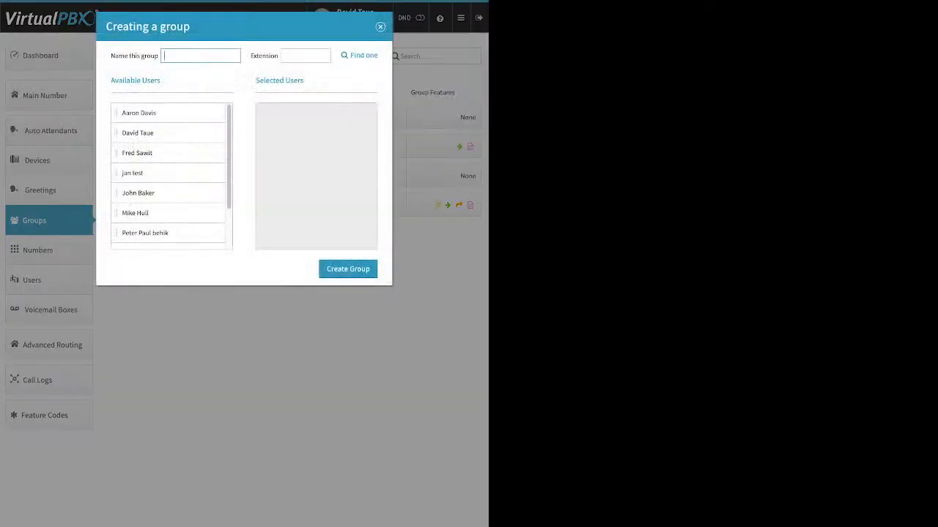
{"action": "left_click", "coordinate": [305, 56]}
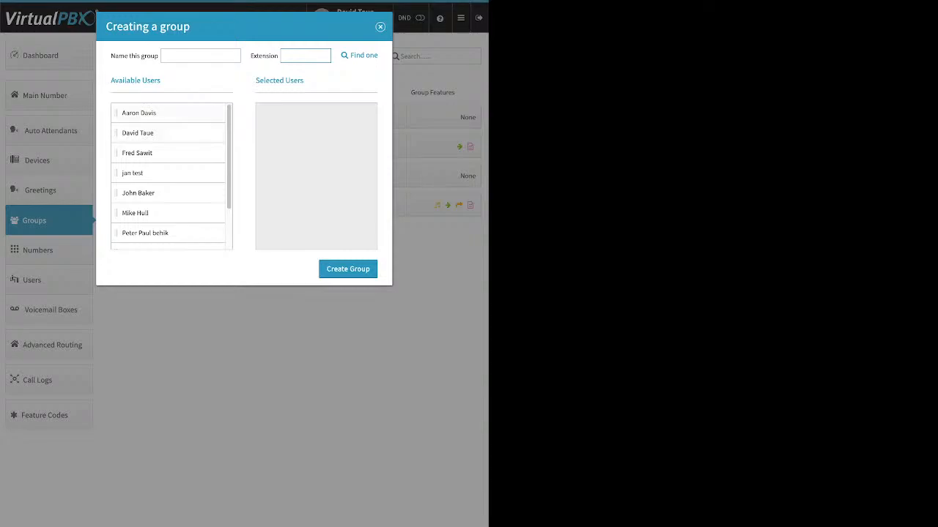
{"action": "left_click_drag", "start_coordinate": [150, 113], "coordinate": [298, 140]}
{"action": "left_click_drag", "start_coordinate": [150, 153], "coordinate": [296, 132]}
{"action": "left_click_drag", "start_coordinate": [151, 173], "coordinate": [296, 133]}
{"action": "left_click_drag", "start_coordinate": [137, 213], "coordinate": [297, 153]}
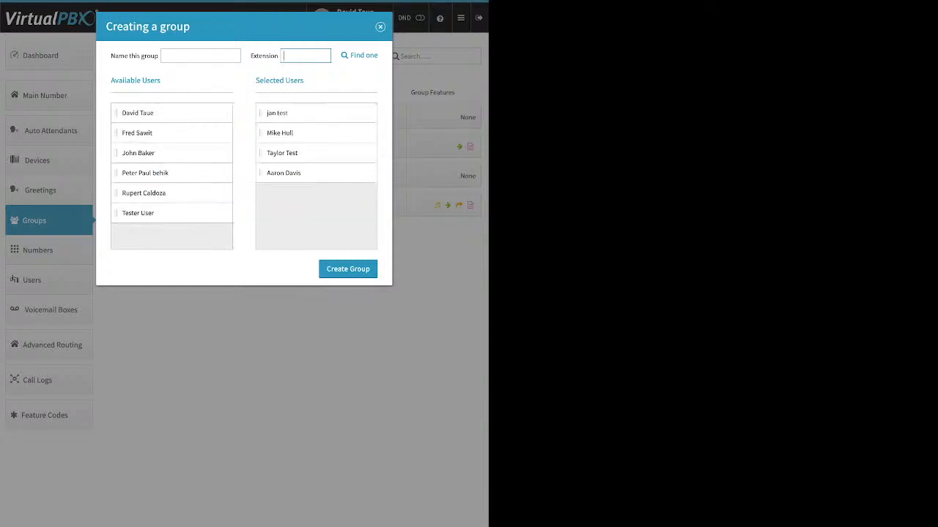
{"action": "left_click", "coordinate": [381, 27]}
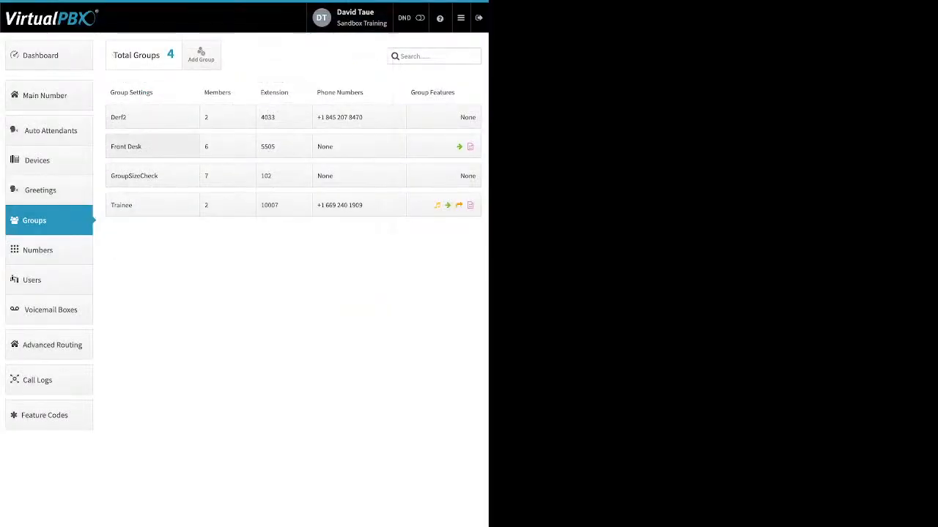
Open the Front Desk group's settings, adjust the Group call attempts value and save the changes
{"action": "left_click", "coordinate": [152, 146]}
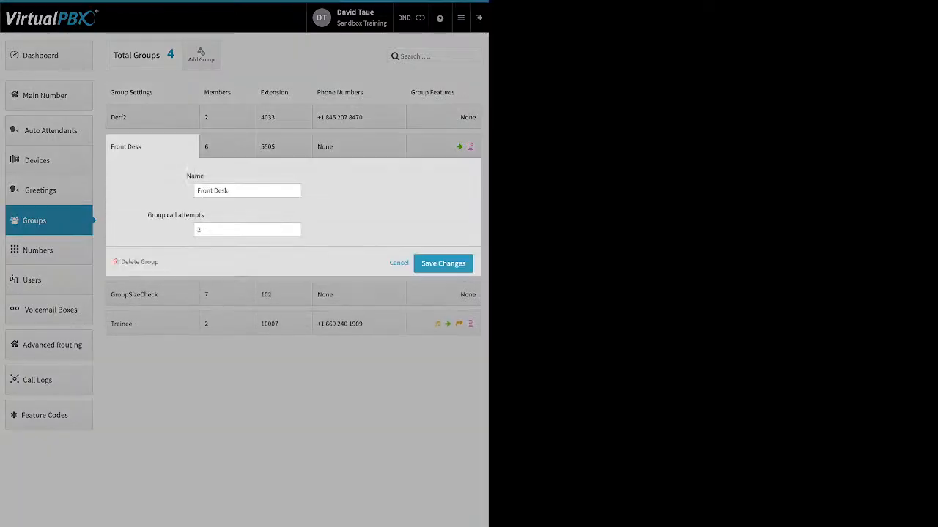
{"action": "left_click_drag", "start_coordinate": [147, 214], "coordinate": [204, 215]}
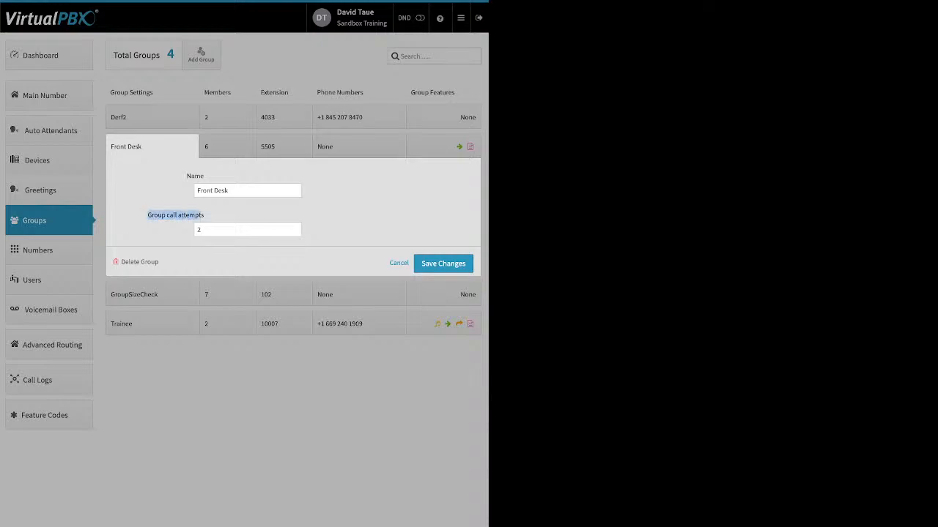
{"action": "left_click", "coordinate": [207, 229]}
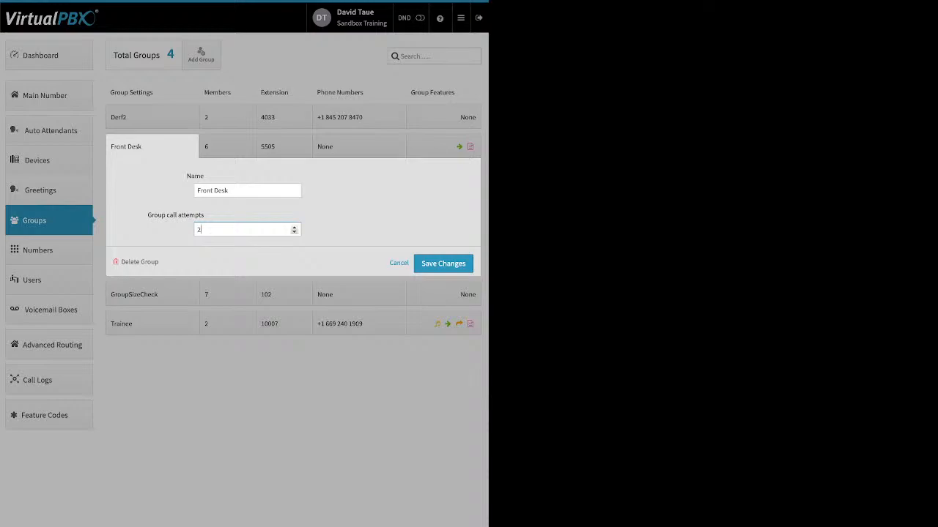
{"action": "left_click", "coordinate": [295, 232]}
{"action": "left_click", "coordinate": [294, 227]}
{"action": "left_click", "coordinate": [293, 227]}
{"action": "left_click", "coordinate": [443, 264]}
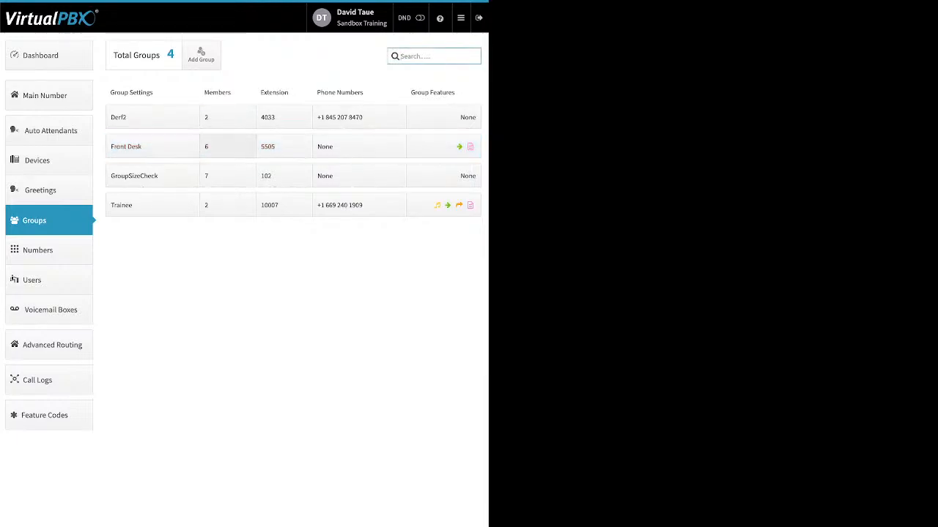
Open the Front Desk group's members and distribute their ring times evenly across 120 seconds
{"action": "left_click", "coordinate": [228, 147]}
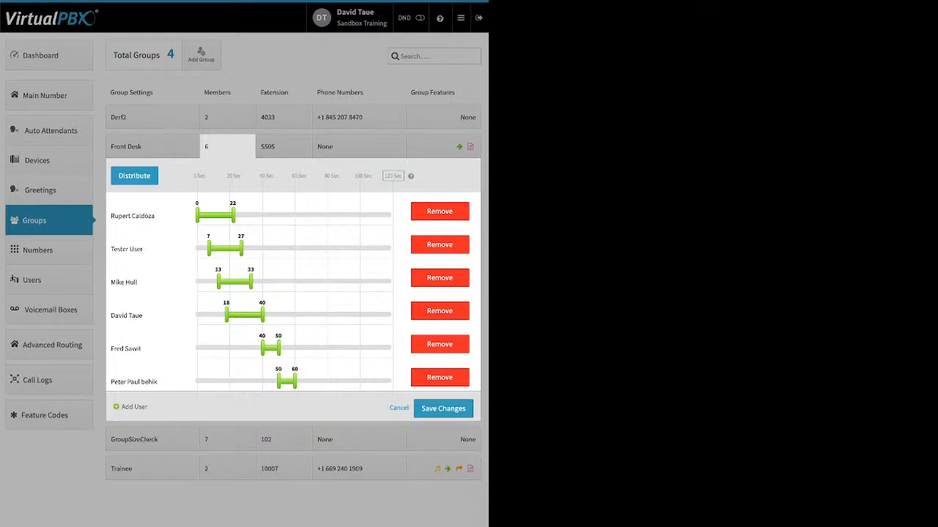
{"action": "left_click_drag", "start_coordinate": [109, 176], "coordinate": [209, 177]}
{"action": "left_click", "coordinate": [209, 176]}
{"action": "left_click", "coordinate": [393, 175]}
{"action": "left_click", "coordinate": [134, 176]}
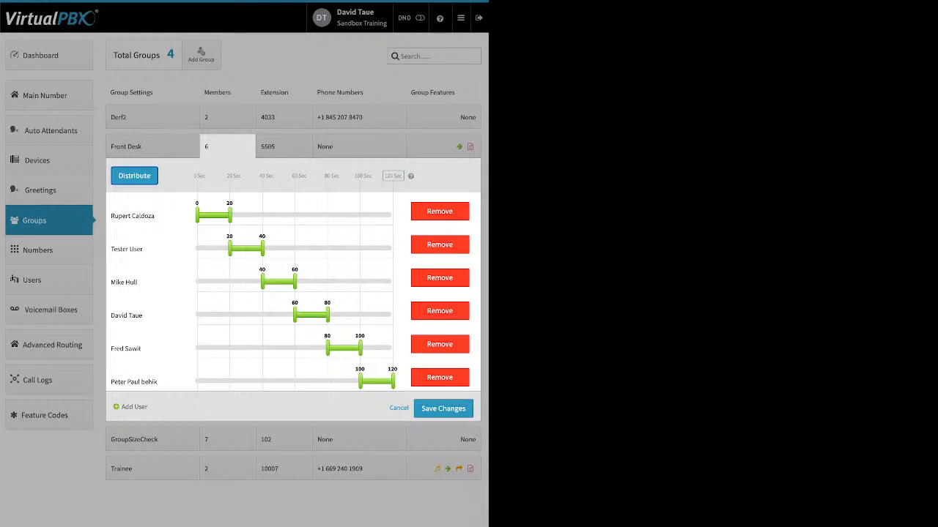
Stretch the ring time ranges of all six Front Desk members to span 0 to 120 seconds
{"action": "left_click_drag", "start_coordinate": [230, 215], "coordinate": [326, 215]}
{"action": "left_click_drag", "start_coordinate": [230, 249], "coordinate": [197, 249]}
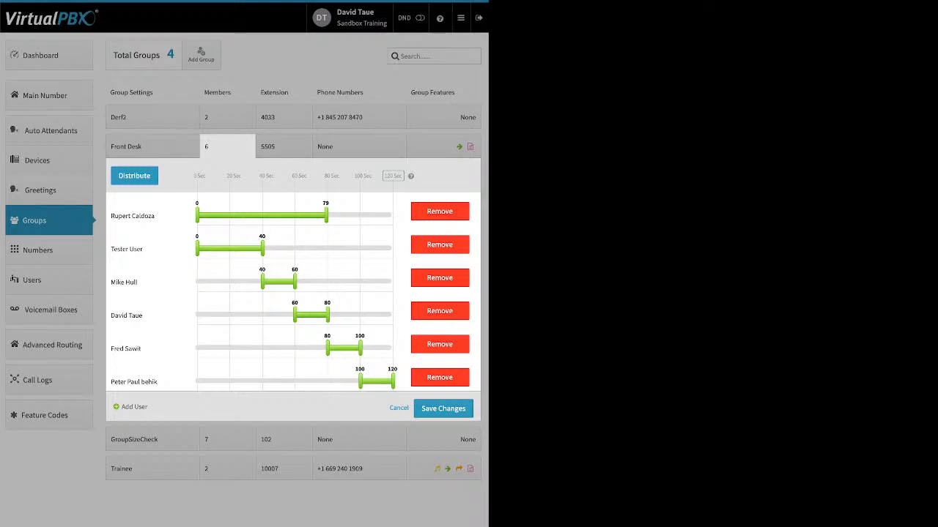
{"action": "left_click_drag", "start_coordinate": [264, 249], "coordinate": [410, 248]}
{"action": "left_click_drag", "start_coordinate": [263, 249], "coordinate": [392, 249]}
{"action": "left_click_drag", "start_coordinate": [326, 215], "coordinate": [392, 216]}
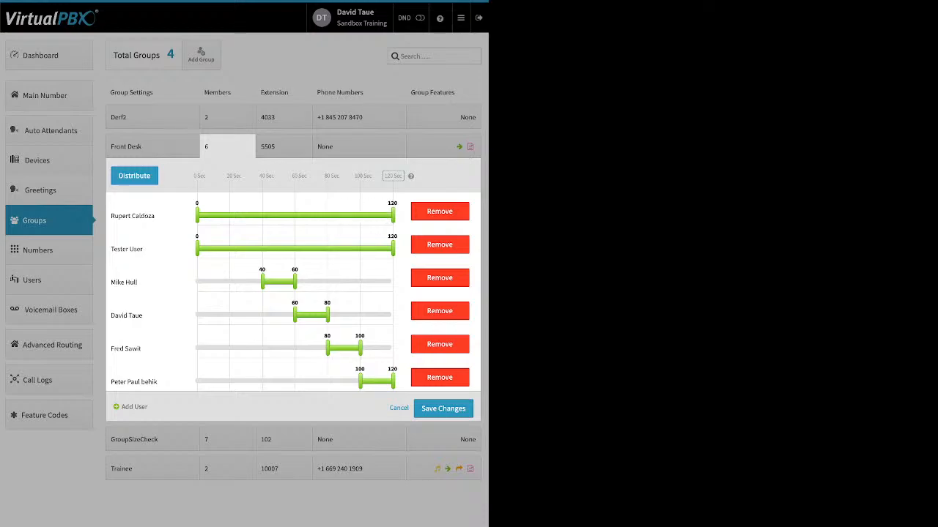
{"action": "left_click_drag", "start_coordinate": [263, 282], "coordinate": [196, 282]}
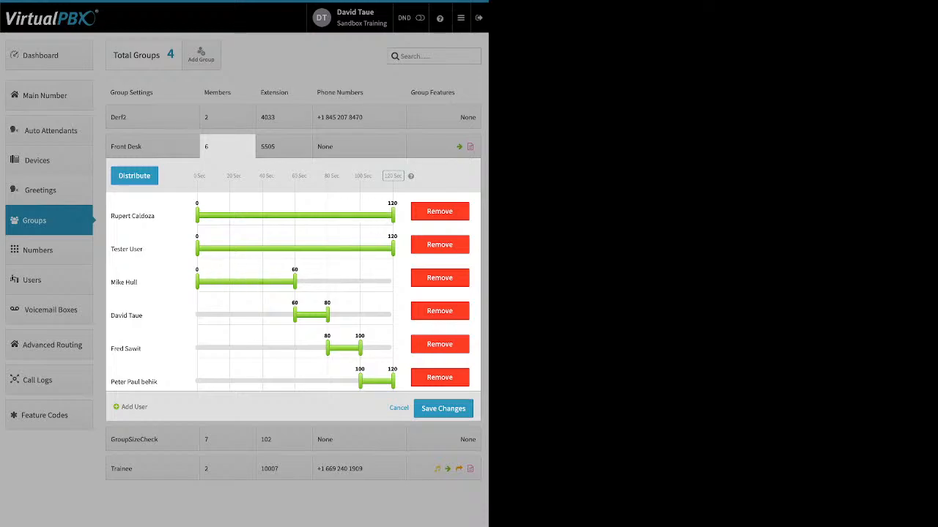
{"action": "left_click_drag", "start_coordinate": [294, 282], "coordinate": [393, 282]}
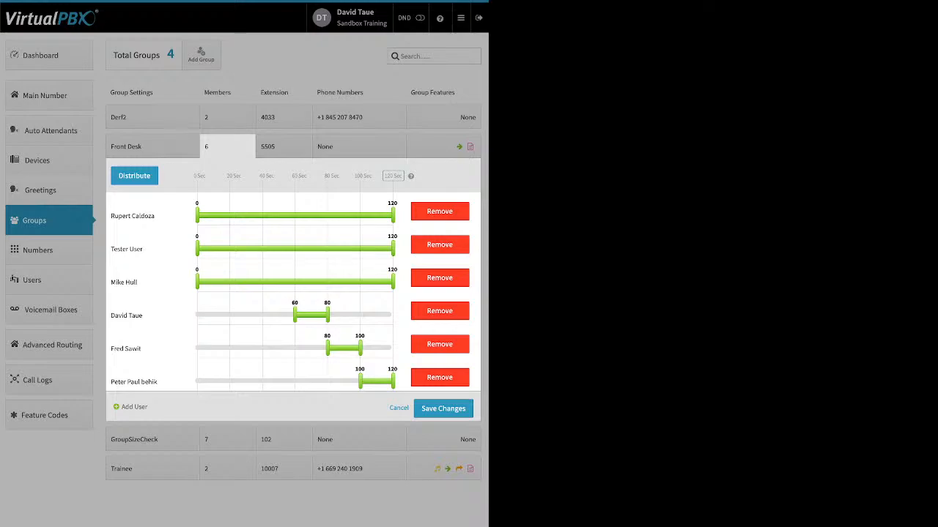
{"action": "left_click_drag", "start_coordinate": [294, 315], "coordinate": [196, 315]}
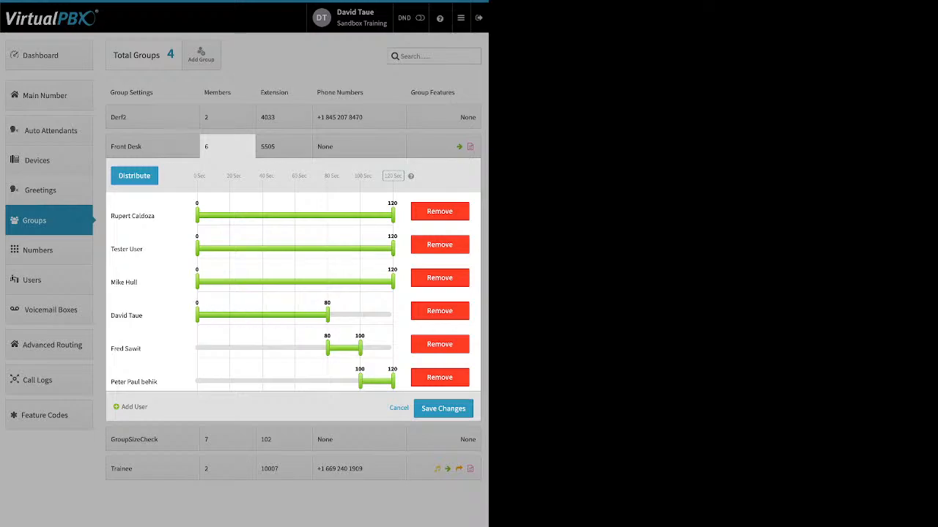
{"action": "left_click_drag", "start_coordinate": [327, 316], "coordinate": [393, 315]}
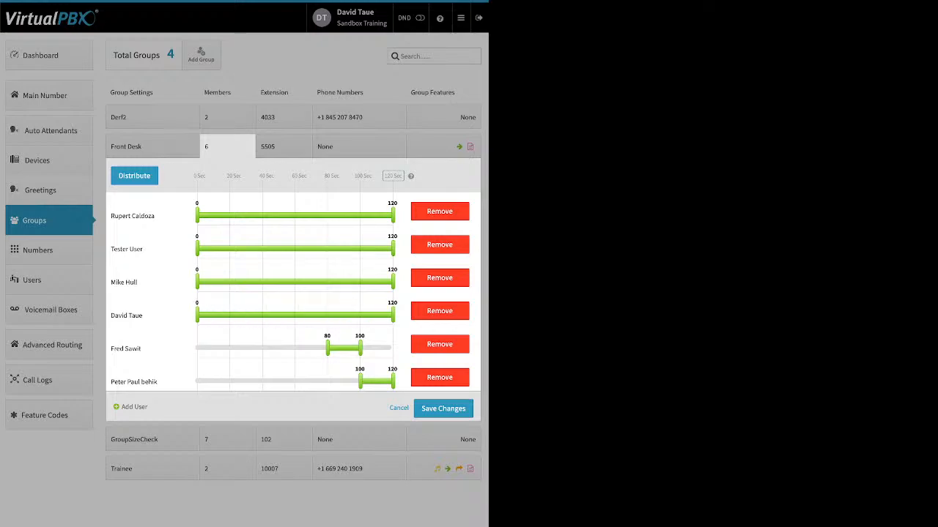
{"action": "left_click_drag", "start_coordinate": [327, 349], "coordinate": [196, 348]}
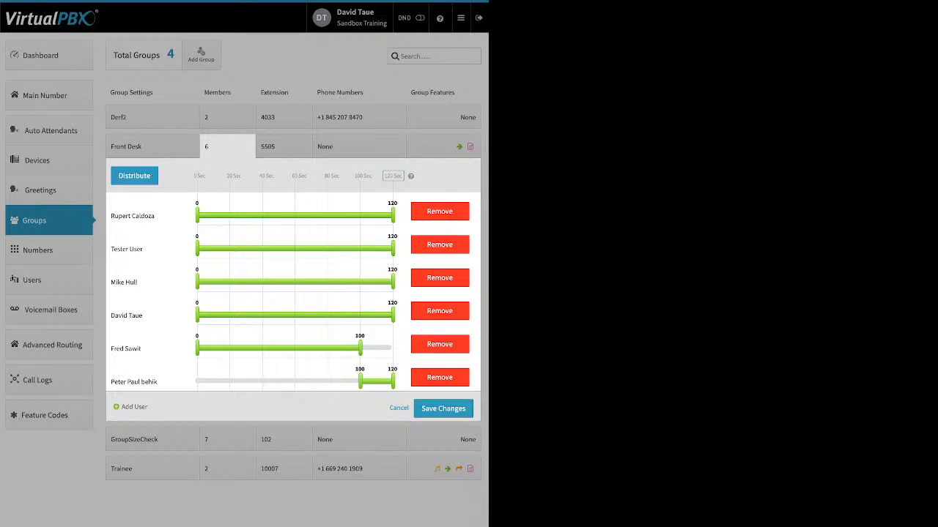
{"action": "left_click_drag", "start_coordinate": [359, 349], "coordinate": [393, 348]}
{"action": "left_click_drag", "start_coordinate": [360, 382], "coordinate": [197, 381]}
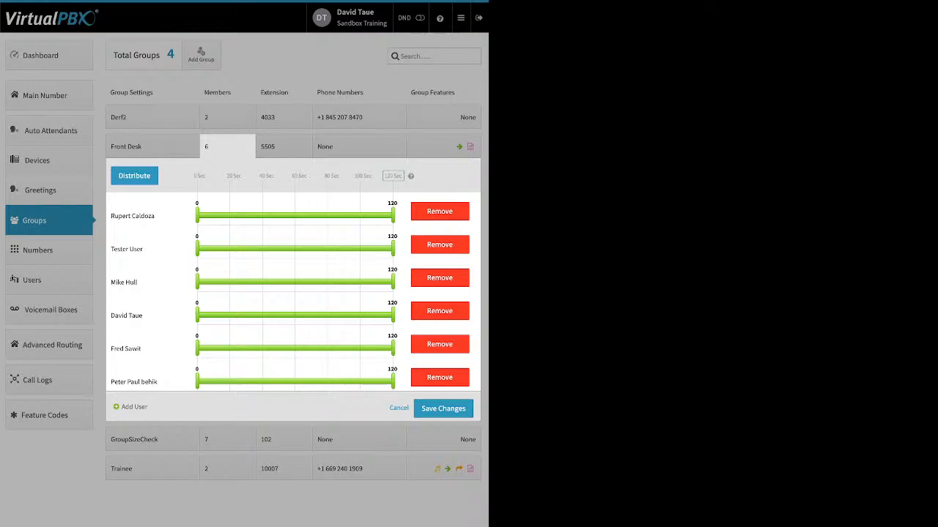
Reorder the Front Desk members, moving the first to last, swapping the new third and fourth, and moving the fifth to first, with ring times evenly distributed
{"action": "left_click", "coordinate": [134, 176]}
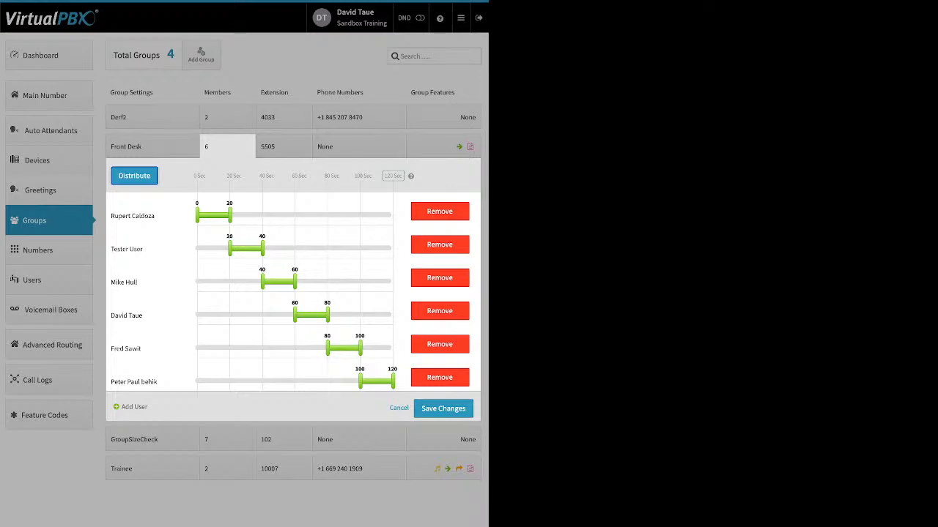
{"action": "left_click_drag", "start_coordinate": [133, 216], "coordinate": [151, 230]}
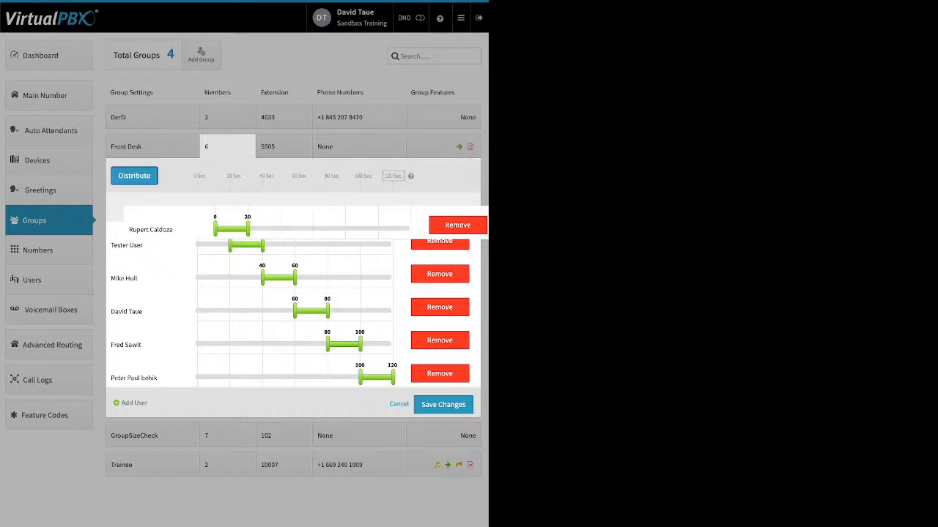
{"action": "left_click_drag", "start_coordinate": [151, 230], "coordinate": [136, 383]}
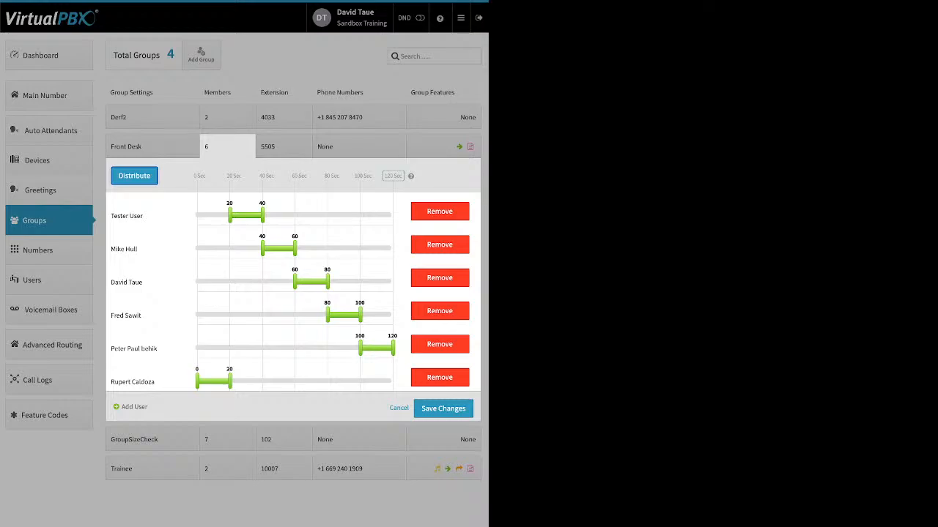
{"action": "left_click_drag", "start_coordinate": [128, 282], "coordinate": [147, 315]}
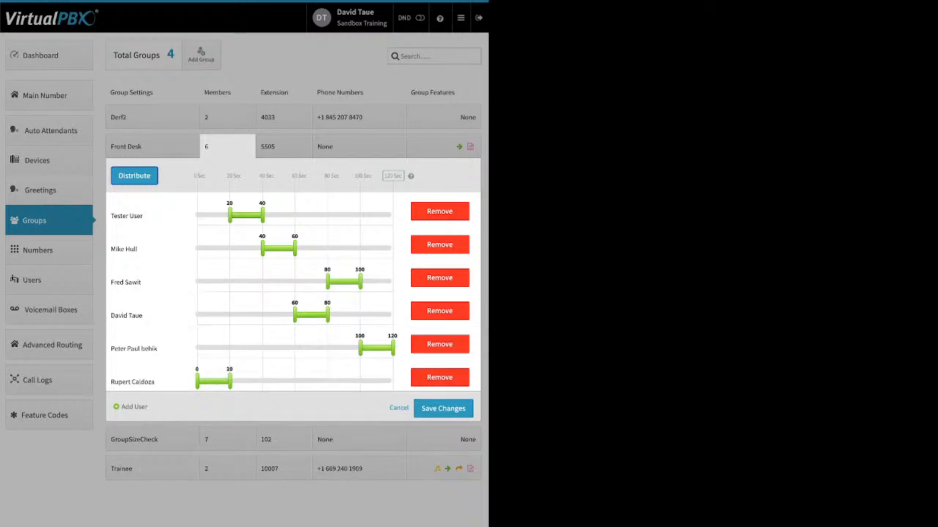
{"action": "left_click_drag", "start_coordinate": [134, 349], "coordinate": [136, 214]}
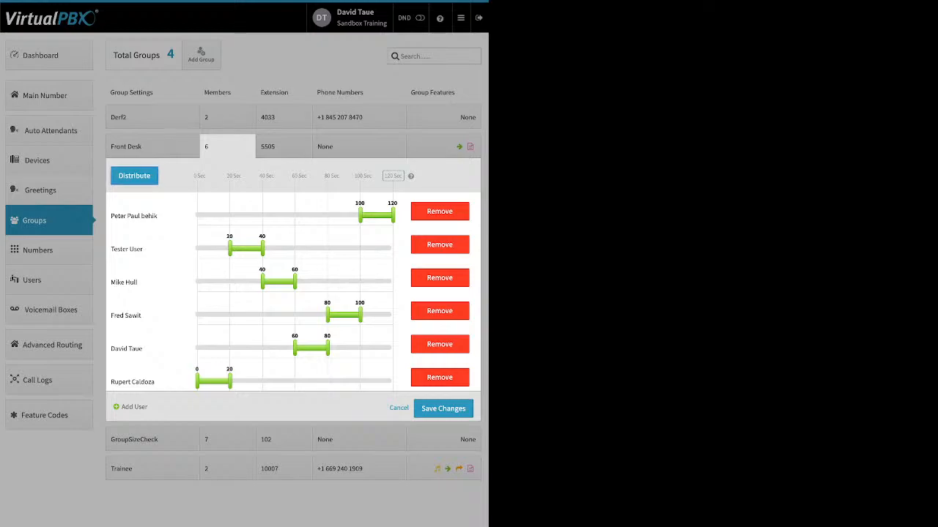
{"action": "left_click", "coordinate": [134, 176]}
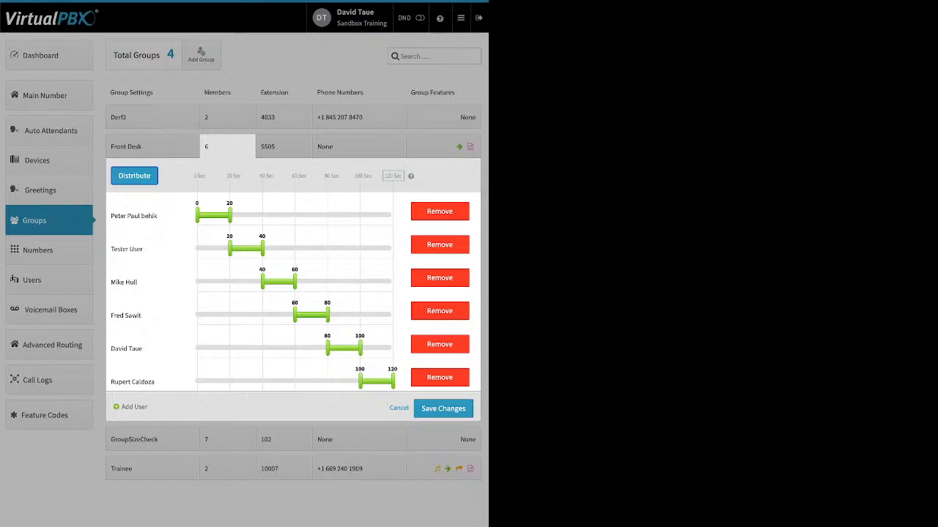
Save the Front Desk group's reordered member ring times, and close its extension assignment without changing it
{"action": "left_click", "coordinate": [443, 409]}
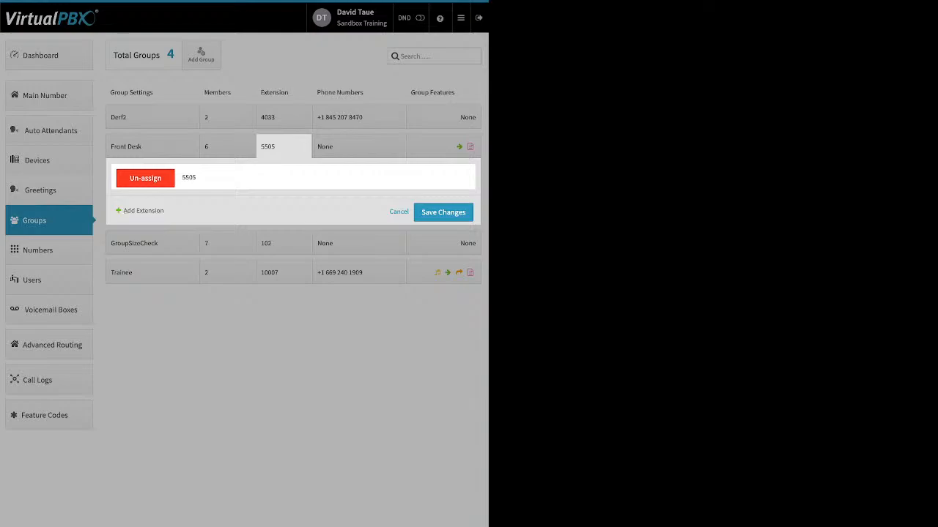
{"action": "left_click", "coordinate": [398, 212]}
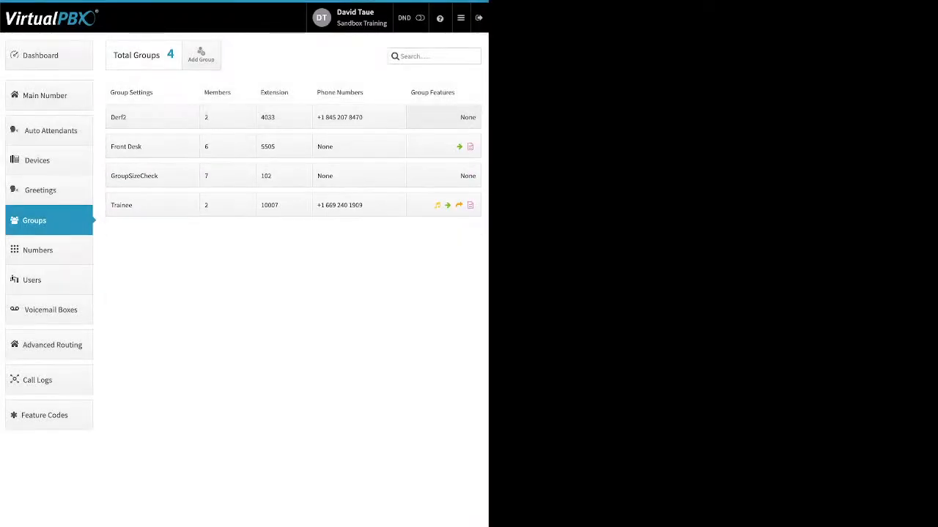
Open the Trainee group's features and review its Ringback settings, including the media upload option, without saving
{"action": "left_click", "coordinate": [444, 205]}
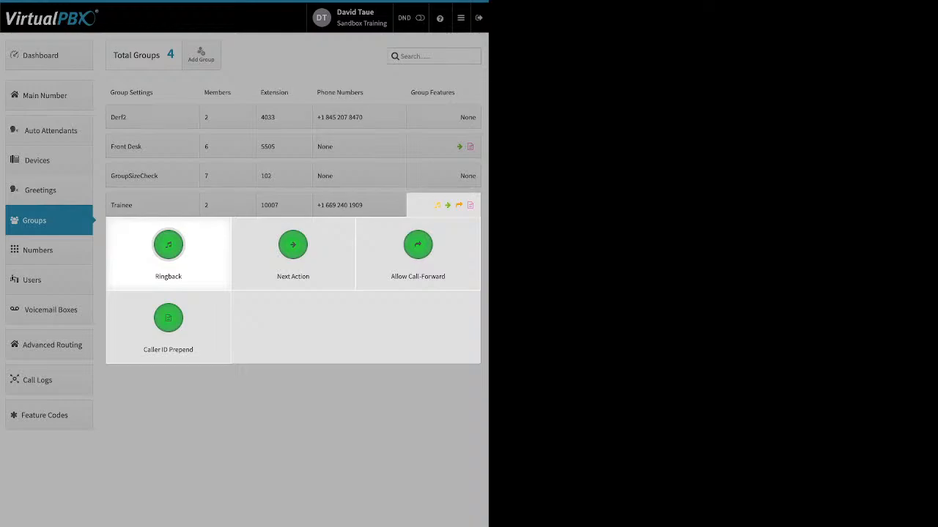
{"action": "left_click", "coordinate": [169, 249]}
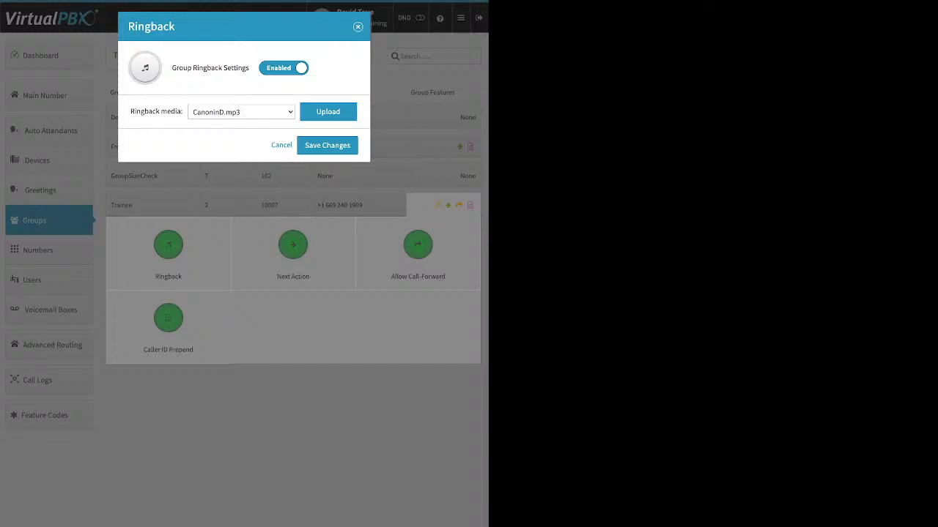
{"action": "left_click", "coordinate": [328, 112]}
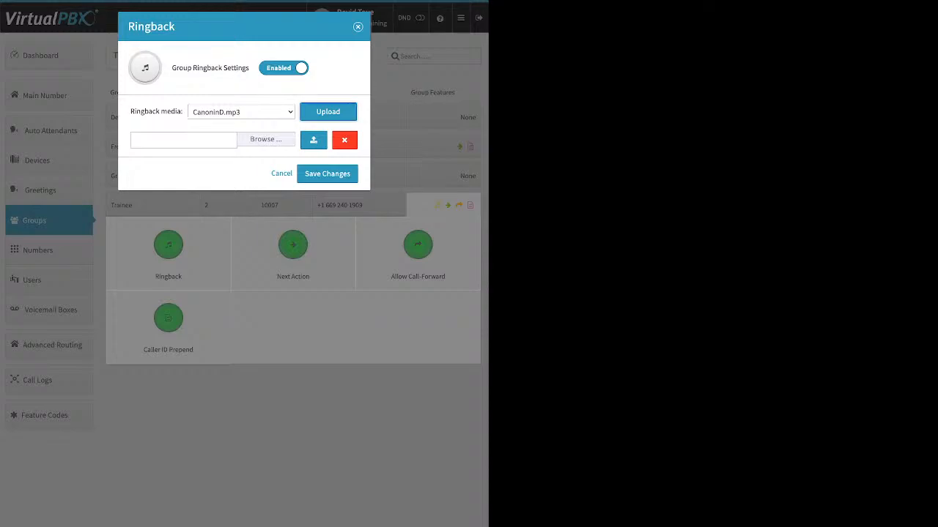
{"action": "key", "text": "Escape"}
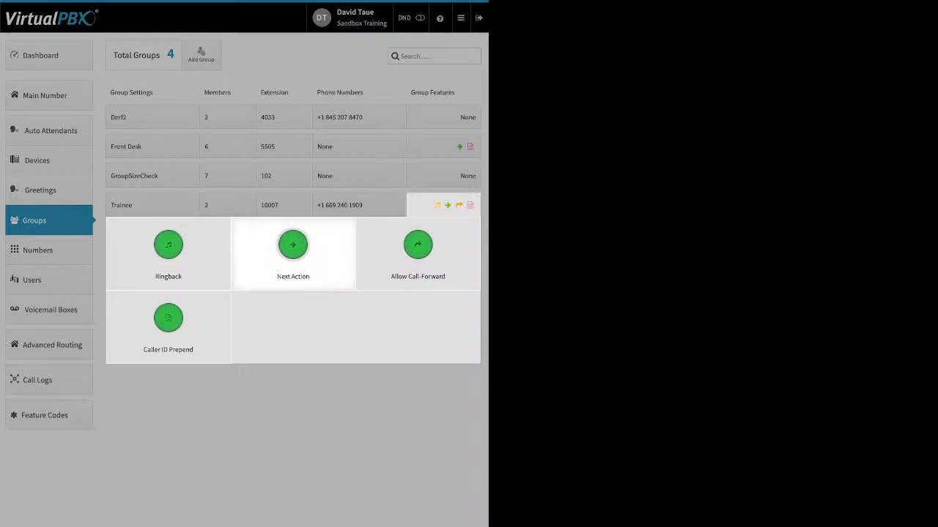
Review the Trainee group's Next Action setting and browse the available forwarding destinations for unanswered calls without changing the selection
{"action": "left_click", "coordinate": [293, 249]}
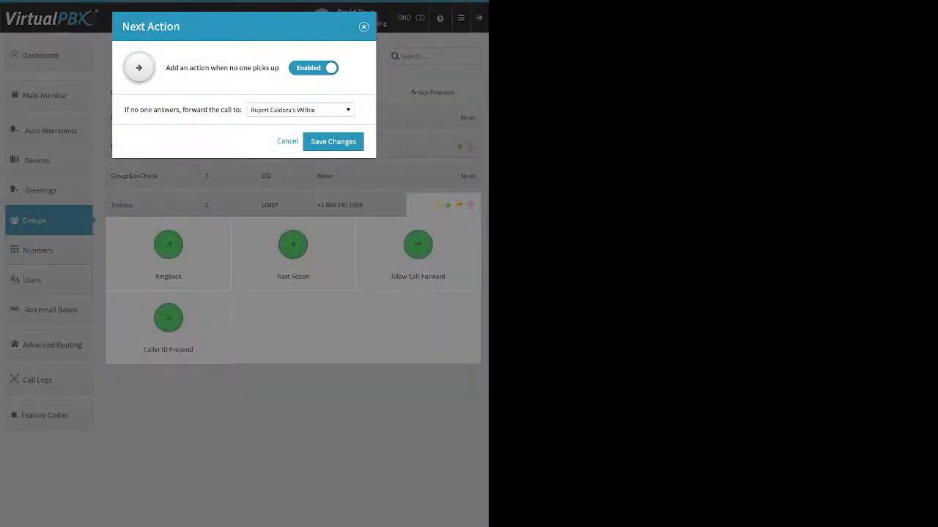
{"action": "left_click_drag", "start_coordinate": [124, 110], "coordinate": [198, 110]}
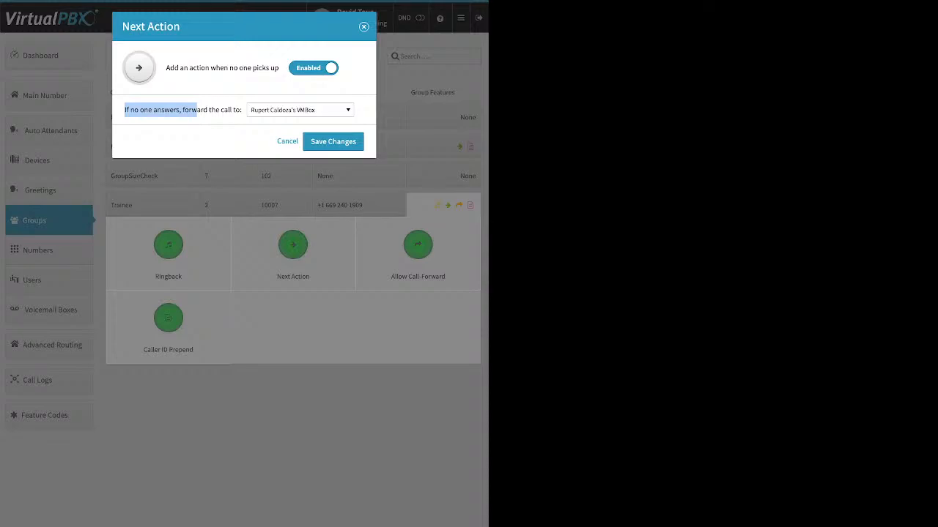
{"action": "left_click", "coordinate": [300, 110]}
{"action": "scroll", "coordinate": [297, 233], "scroll_direction": "up", "scroll_amount": 10}
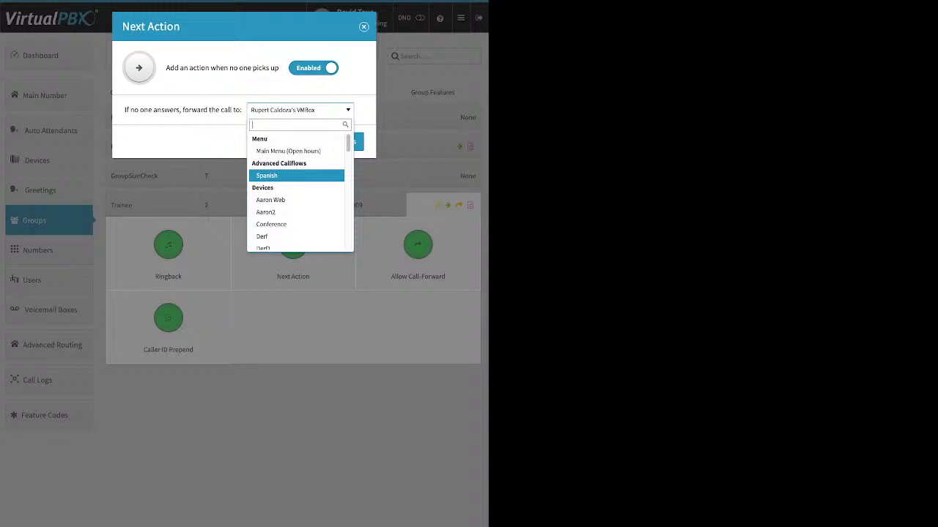
{"action": "scroll", "coordinate": [297, 182], "scroll_direction": "down", "scroll_amount": 10}
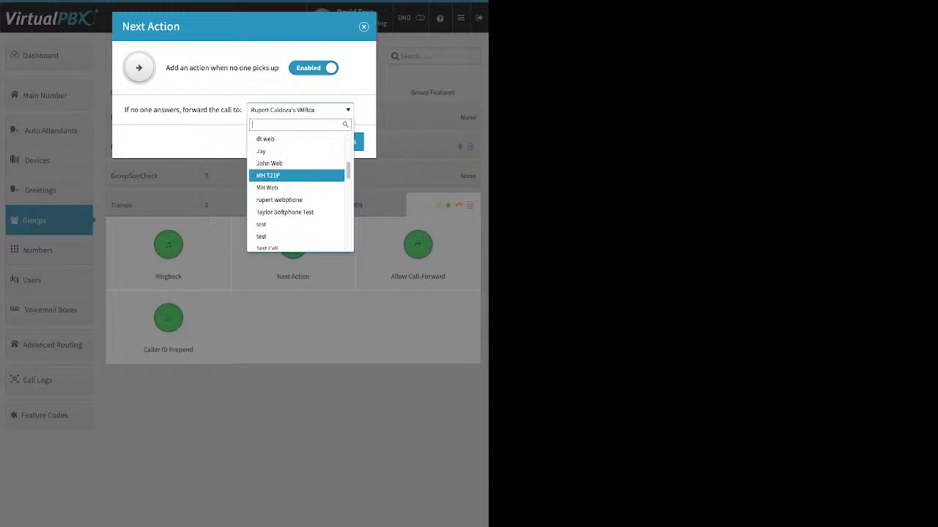
{"action": "scroll", "coordinate": [297, 191], "scroll_direction": "down", "scroll_amount": 3}
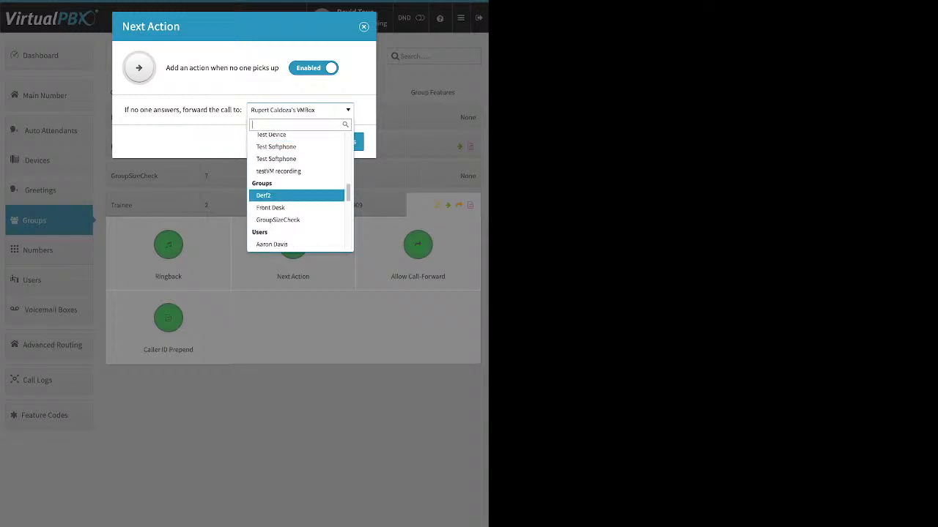
{"action": "scroll", "coordinate": [297, 193], "scroll_direction": "down", "scroll_amount": 3}
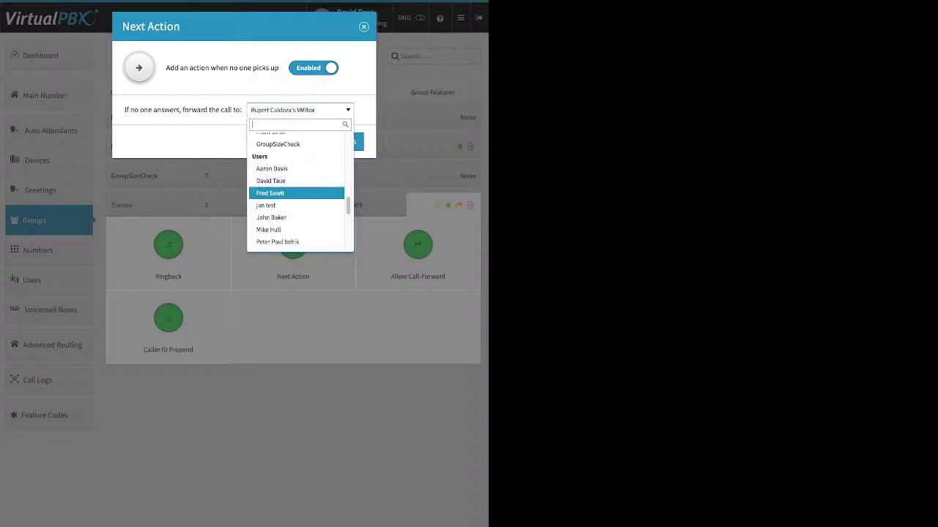
{"action": "scroll", "coordinate": [296, 194], "scroll_direction": "down", "scroll_amount": 5}
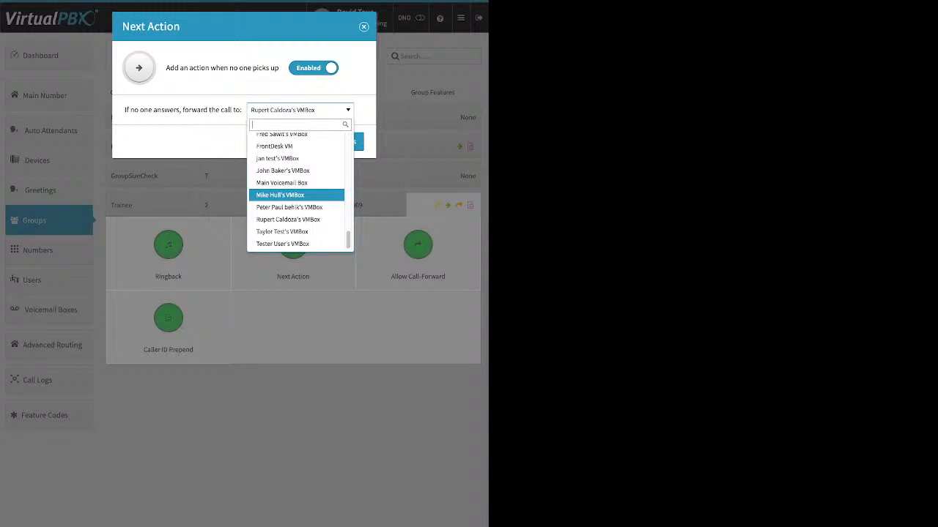
{"action": "left_click", "coordinate": [363, 27]}
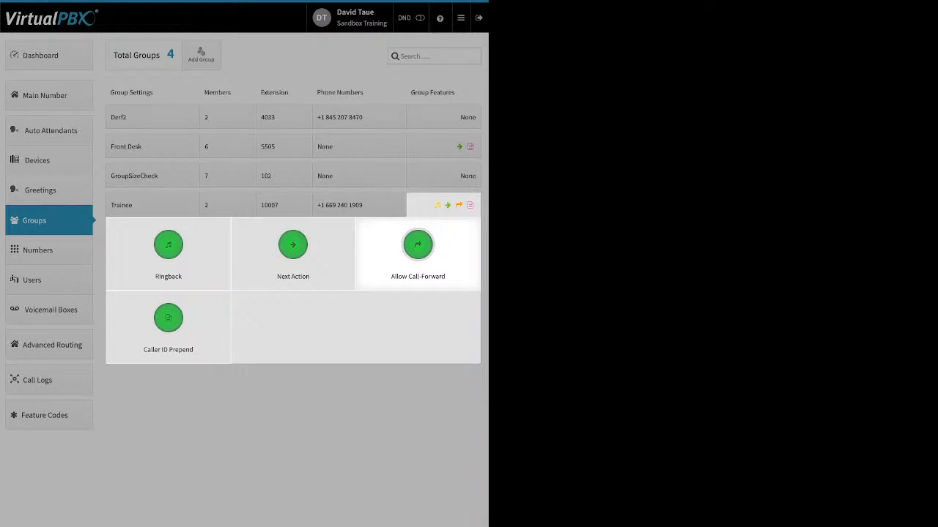
Review the Trainee group's Allow Call-Forward option and its explanation, leaving the setting unchanged
{"action": "left_click", "coordinate": [418, 249]}
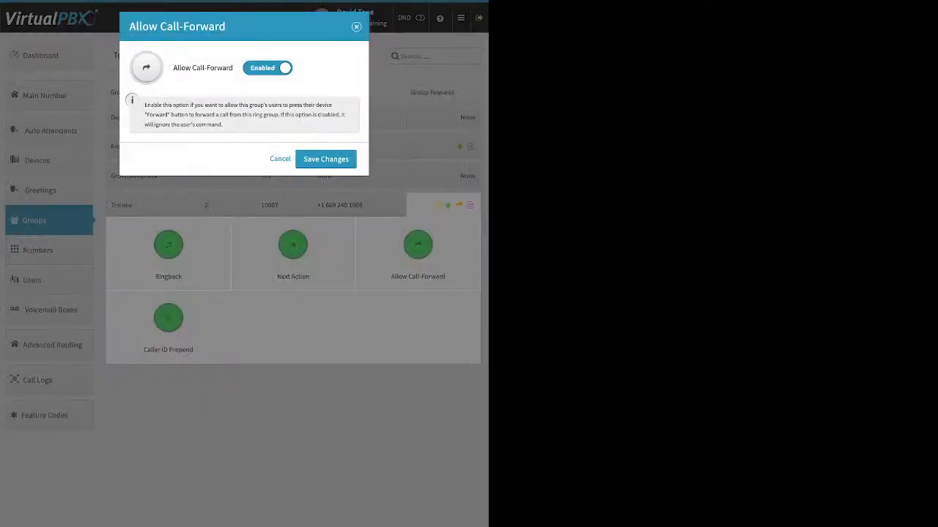
{"action": "left_click_drag", "start_coordinate": [145, 105], "coordinate": [207, 125]}
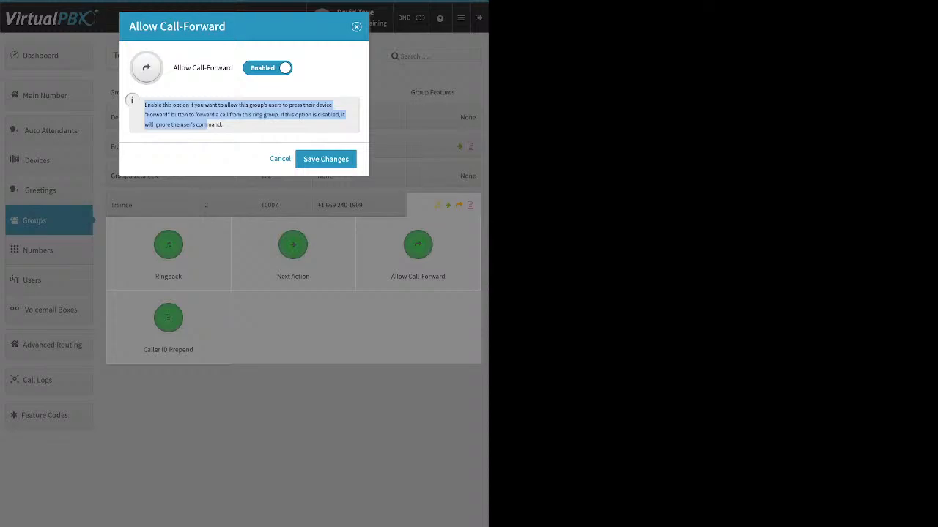
{"action": "key", "text": "Escape"}
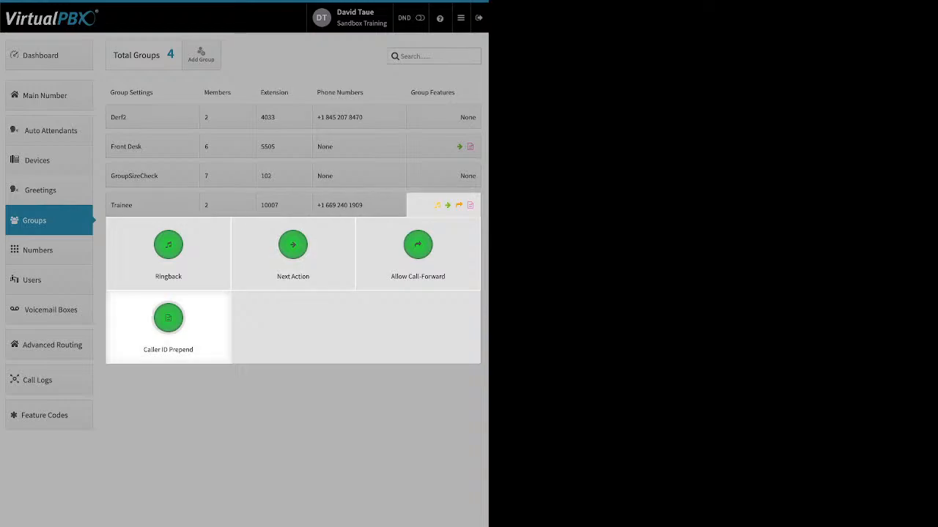
Open the Trainee group's Caller ID Prepend settings and examine the name prefix and number prefix fields
{"action": "left_click", "coordinate": [168, 318]}
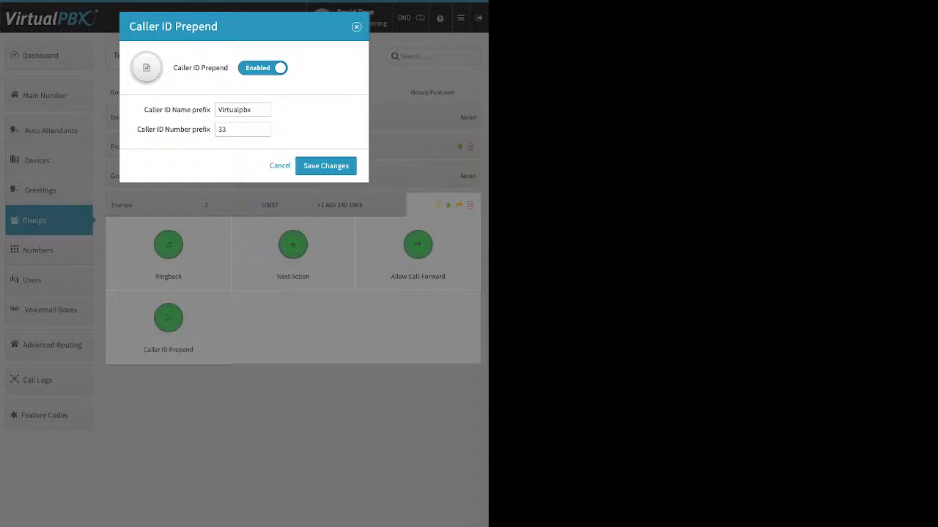
{"action": "triple_click", "coordinate": [178, 110]}
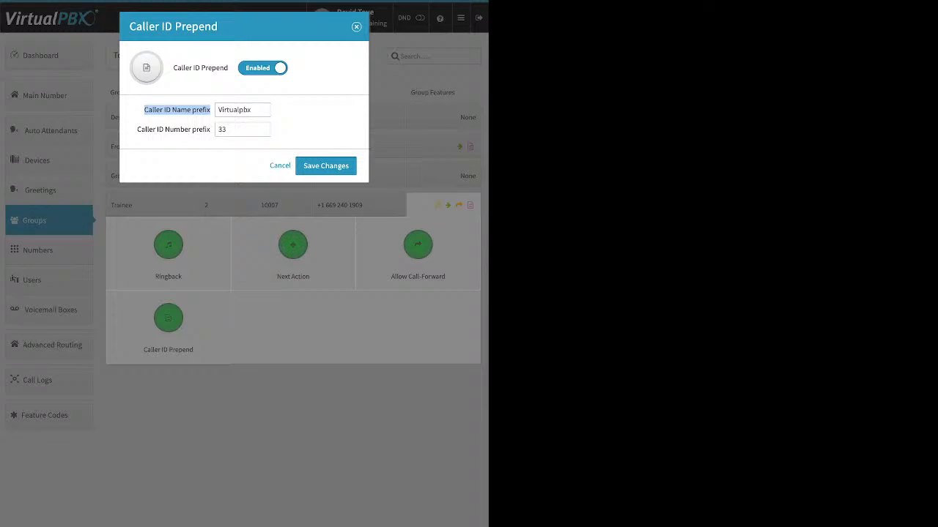
{"action": "left_click_drag", "start_coordinate": [137, 129], "coordinate": [205, 129]}
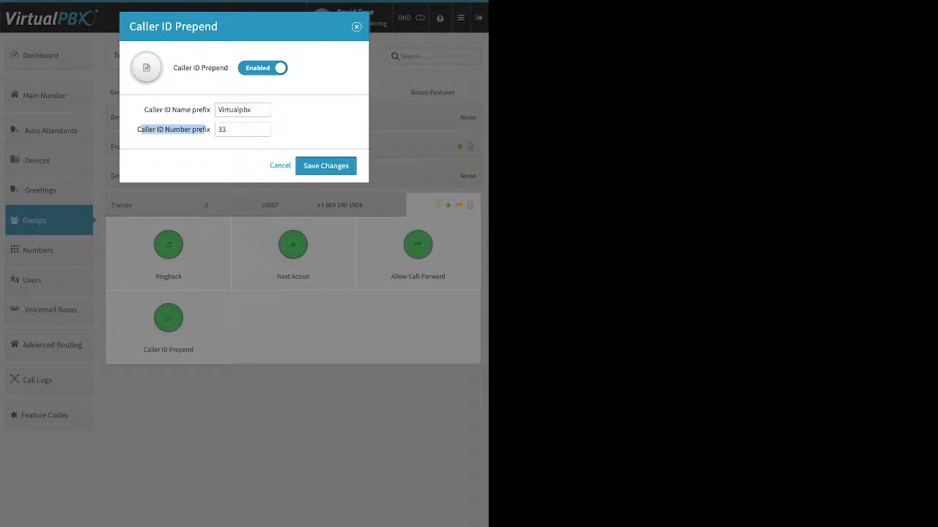
Close the Caller ID Prepend settings and review the in-use number options and the purchase options for spare numbers
{"action": "key", "text": "Escape"}
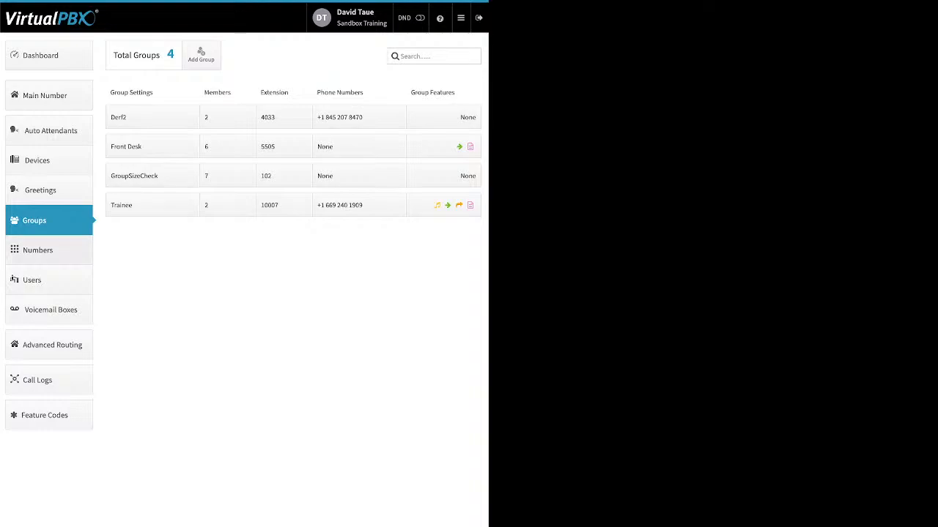
{"action": "left_click", "coordinate": [49, 251]}
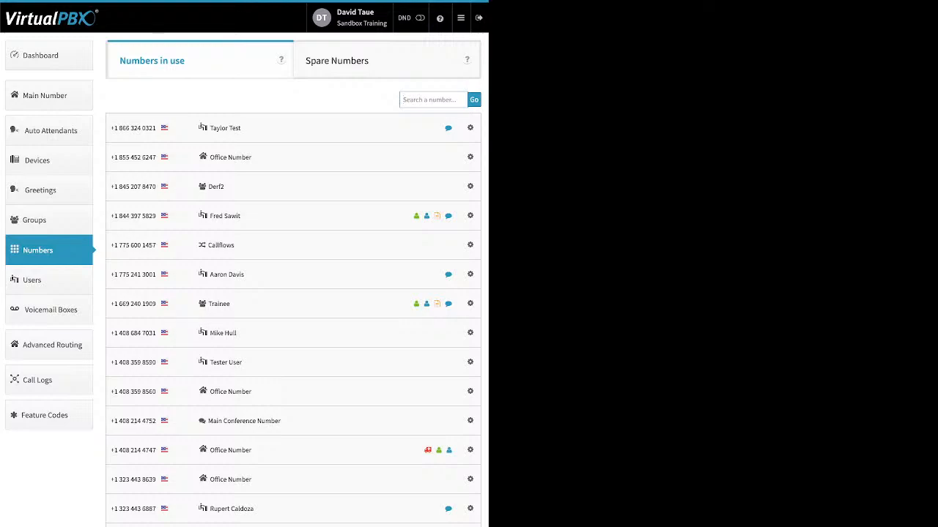
{"action": "left_click", "coordinate": [471, 186]}
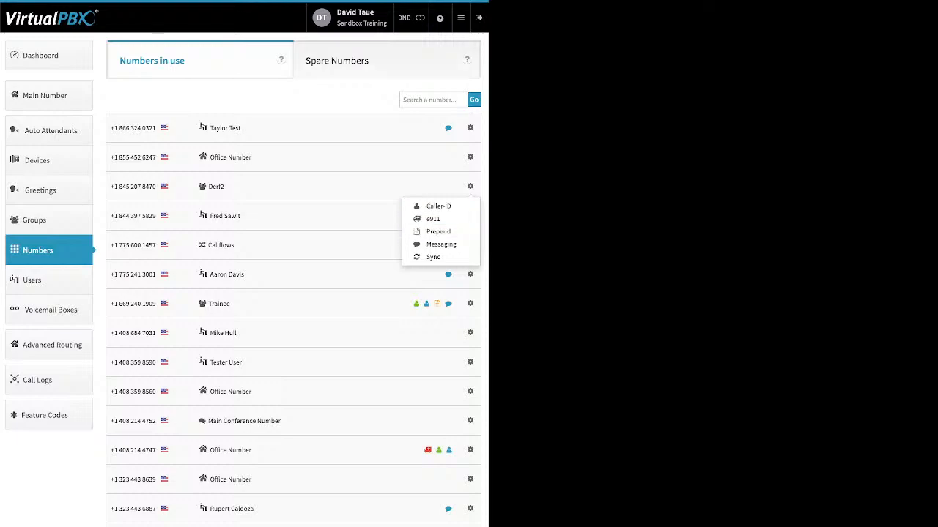
{"action": "left_click", "coordinate": [337, 61]}
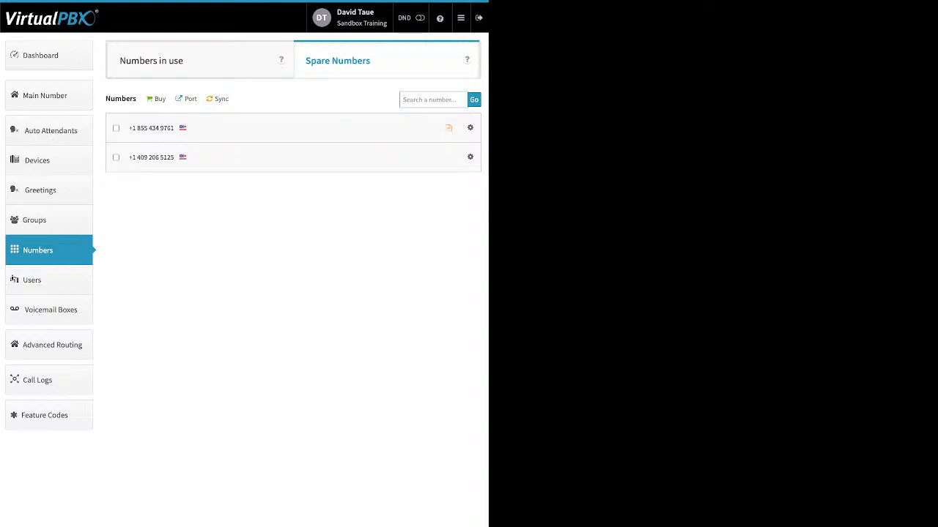
{"action": "left_click", "coordinate": [157, 99]}
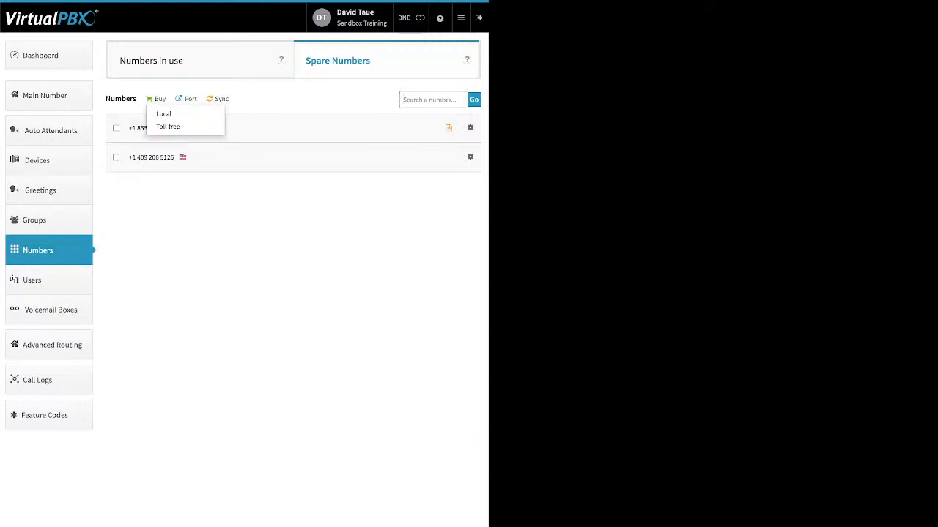
{"action": "left_click", "coordinate": [156, 99]}
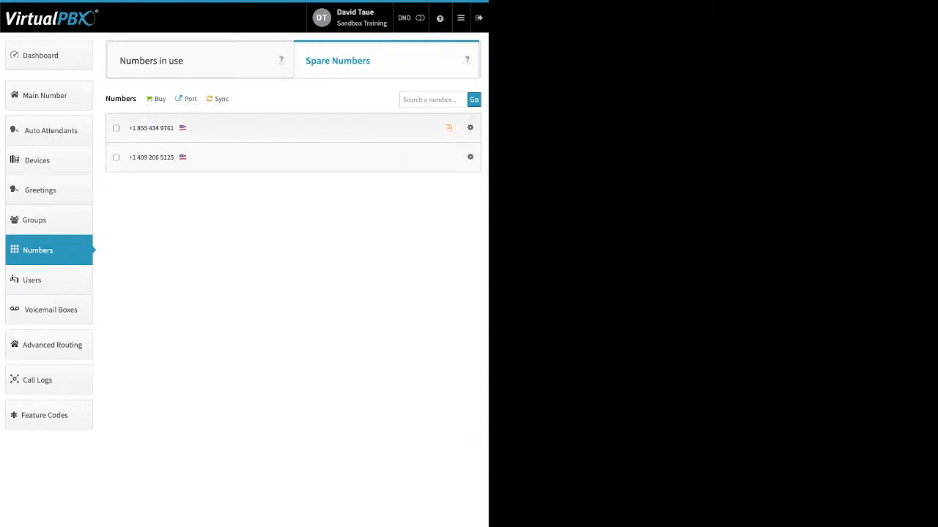
Delete the first number in the Spare Numbers list and return to the numbers inventory
{"action": "left_click", "coordinate": [116, 128]}
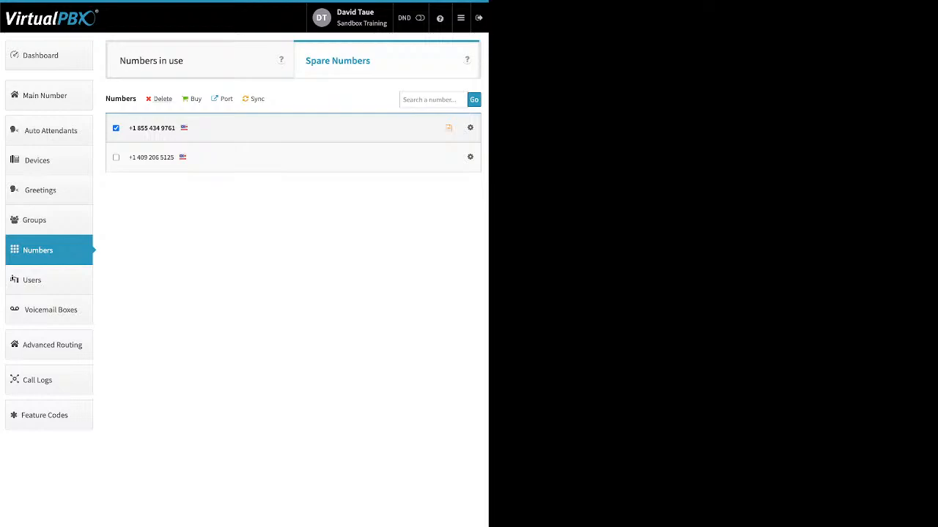
{"action": "left_click", "coordinate": [159, 99]}
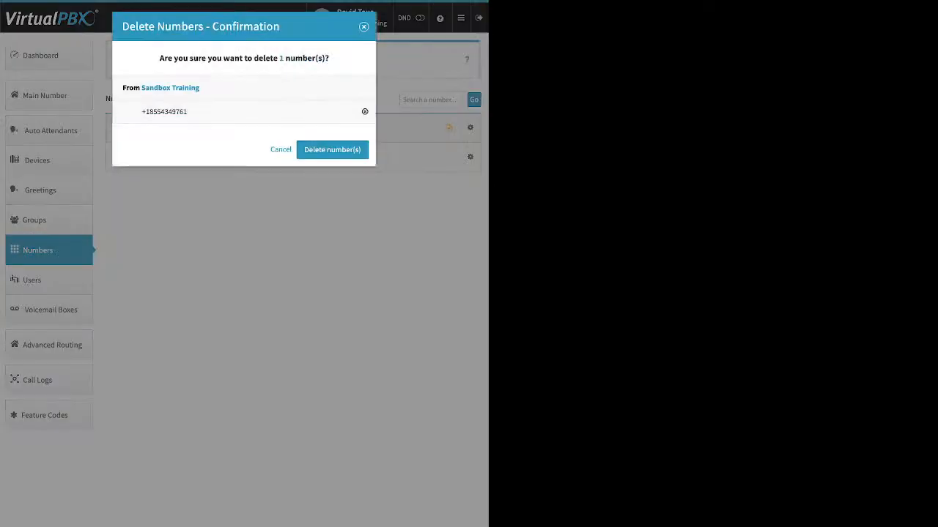
{"action": "left_click", "coordinate": [332, 149]}
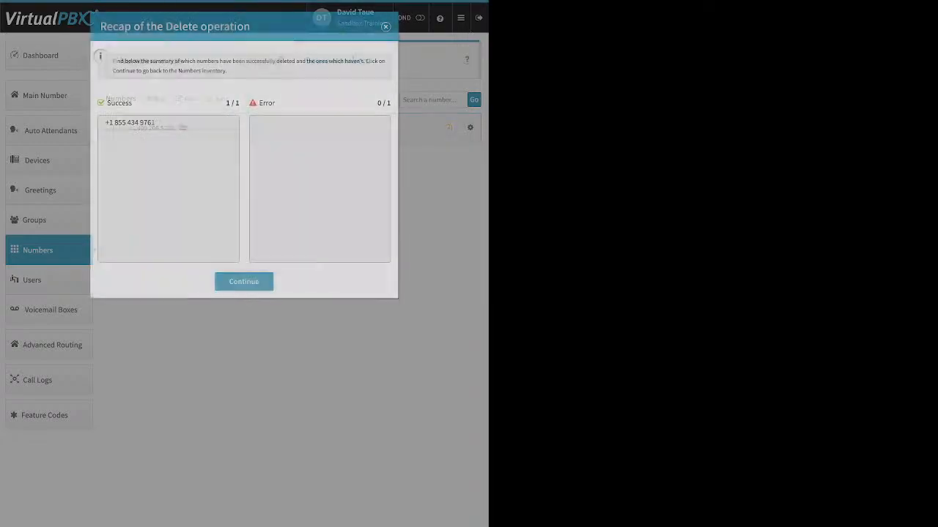
{"action": "left_click", "coordinate": [244, 281]}
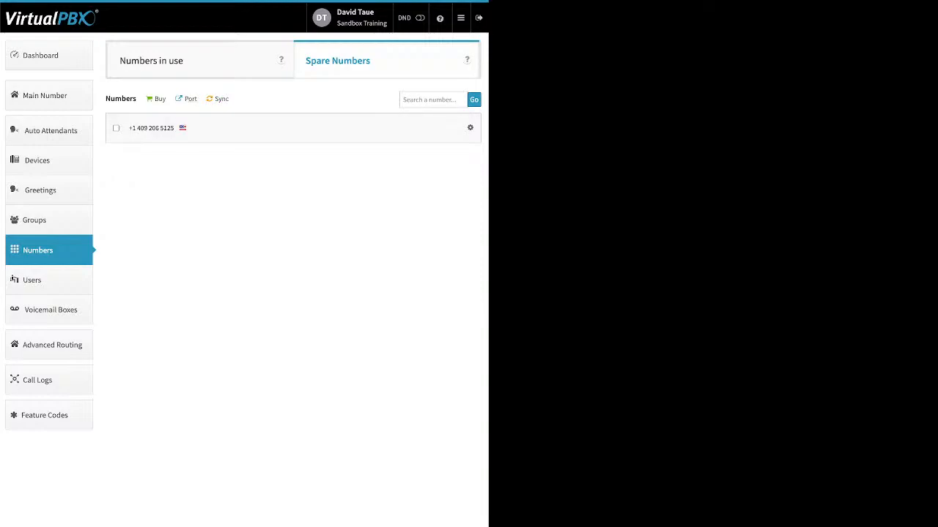
Start a new port request named "test" for U.S. Local Numbers and proceed to ownership verification
{"action": "left_click", "coordinate": [187, 99]}
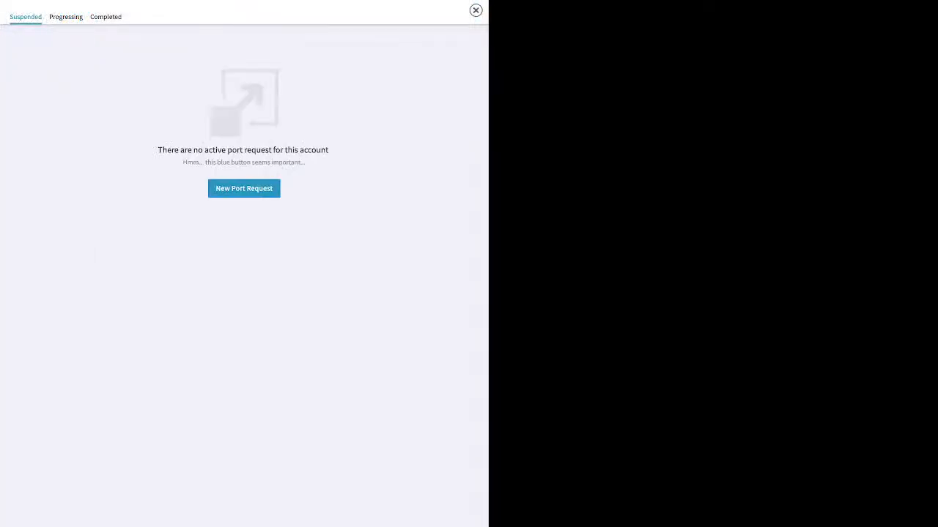
{"action": "left_click", "coordinate": [244, 189]}
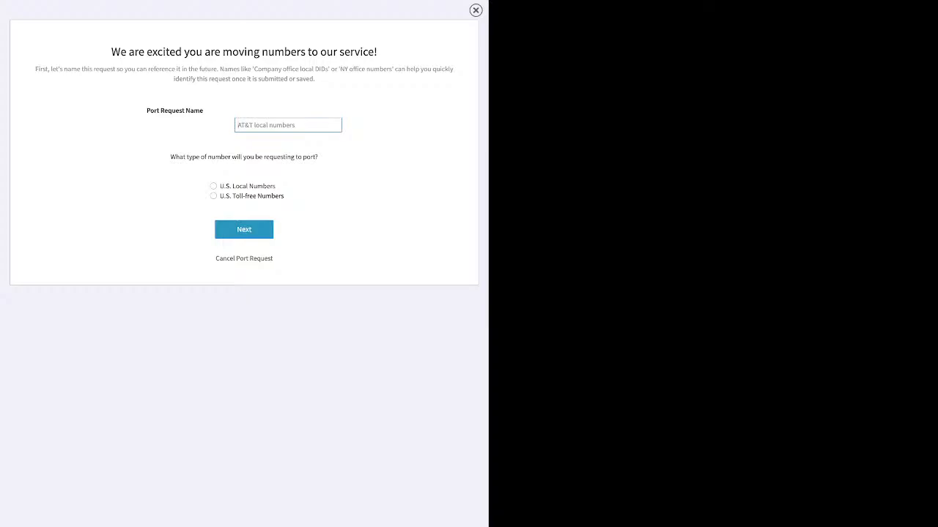
{"action": "type", "text": "test"}
{"action": "left_click", "coordinate": [213, 186]}
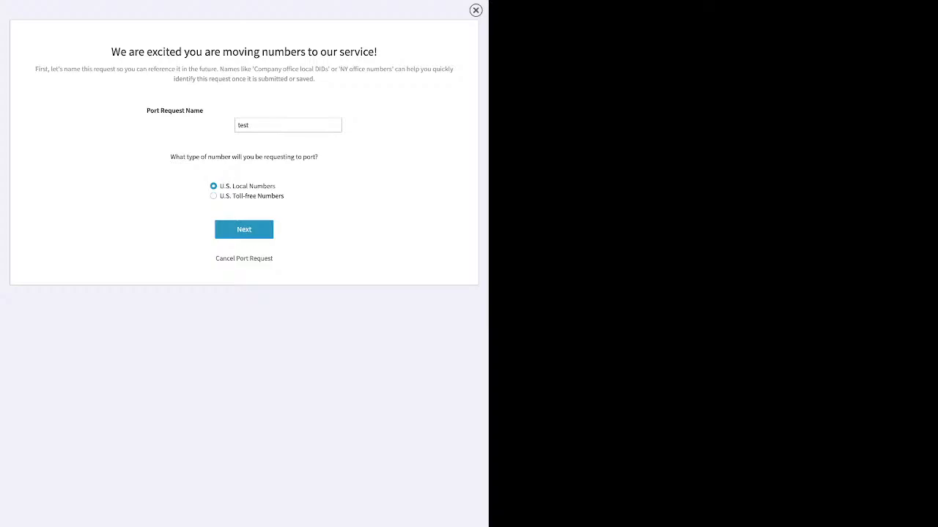
{"action": "left_click", "coordinate": [244, 229]}
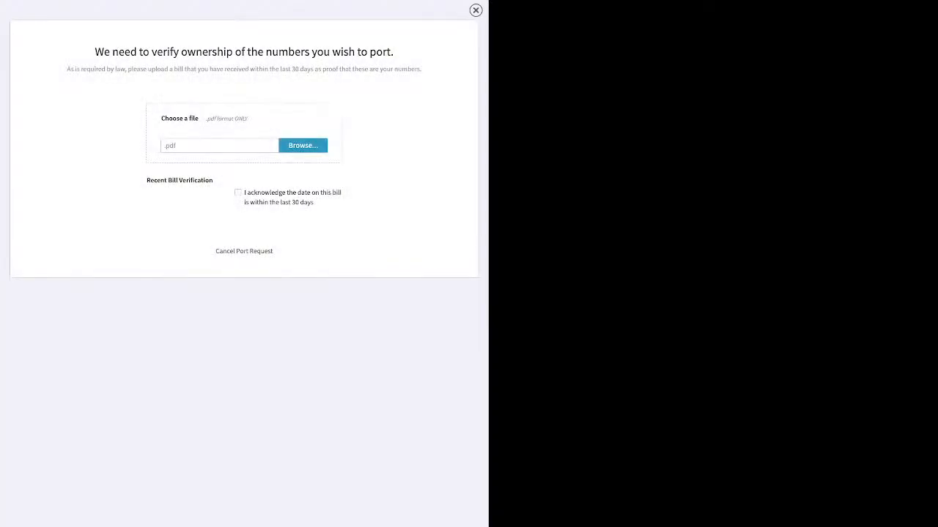
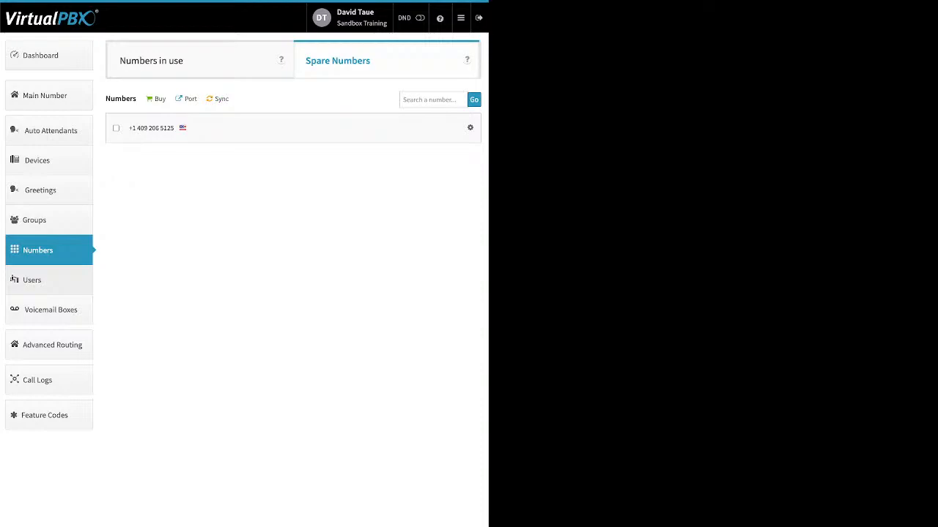
Open the form for adding a user and examine its login email, main extension and voicemail box settings
{"action": "left_click", "coordinate": [40, 280]}
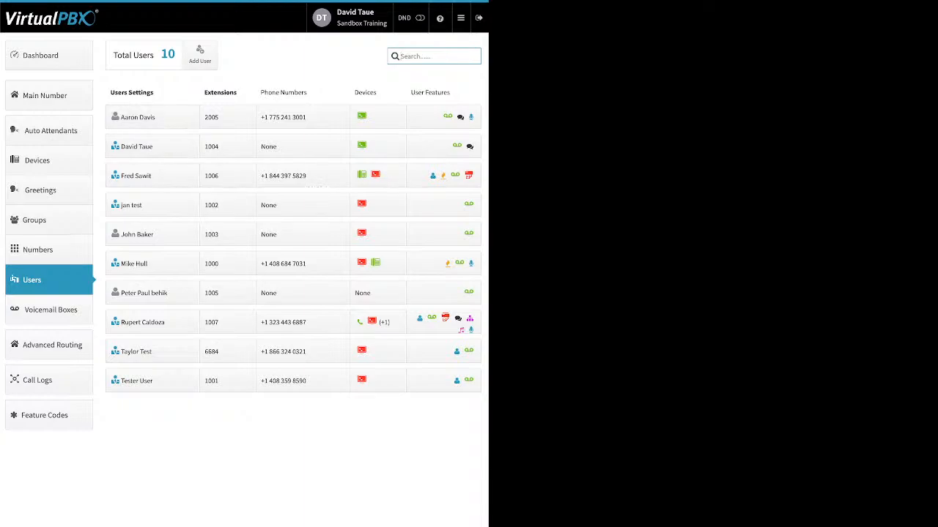
{"action": "left_click", "coordinate": [200, 54]}
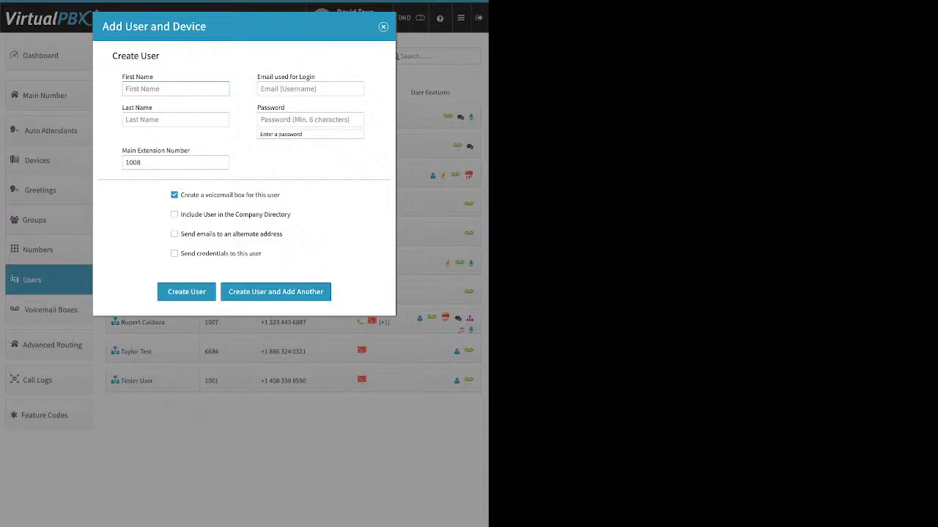
{"action": "left_click", "coordinate": [299, 89]}
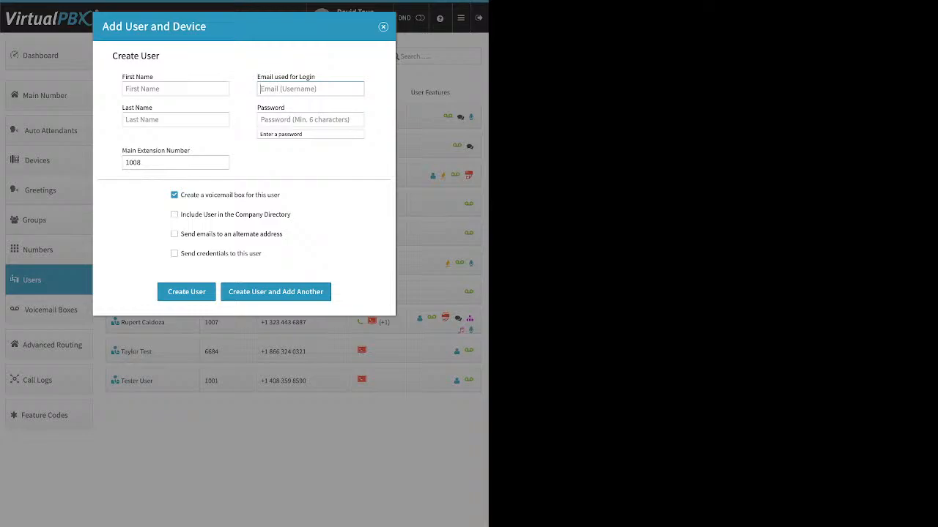
{"action": "left_click", "coordinate": [164, 162]}
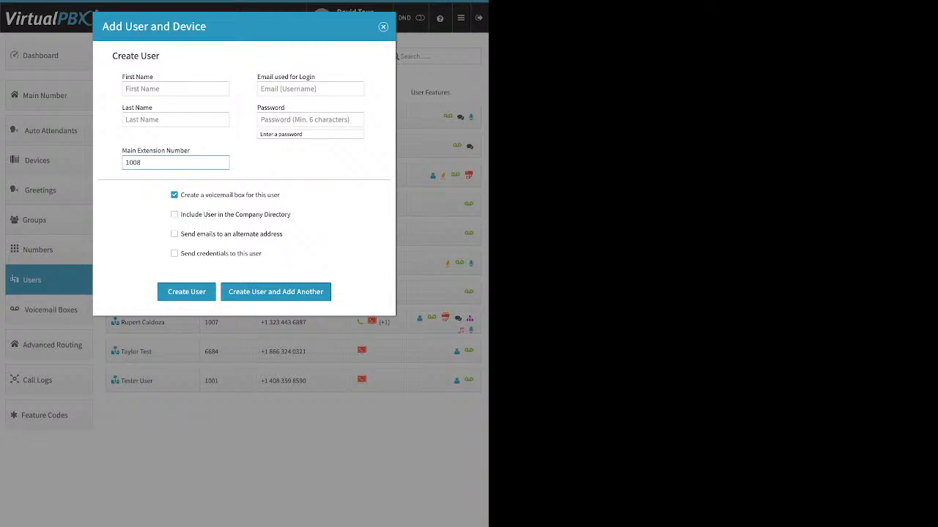
{"action": "left_click_drag", "start_coordinate": [279, 195], "coordinate": [200, 195]}
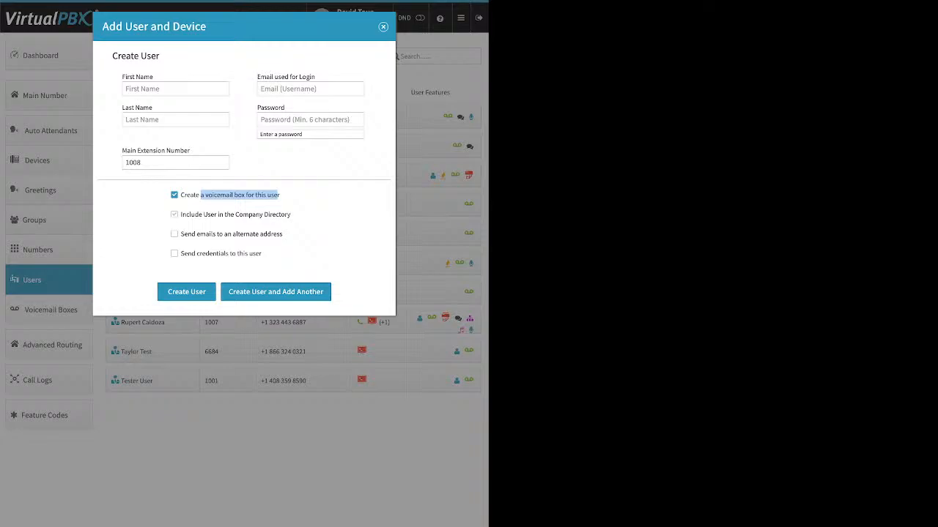
Try the new user's company directory and alternate email address options, clearing each one again
{"action": "left_click", "coordinate": [175, 214]}
{"action": "left_click_drag", "start_coordinate": [181, 215], "coordinate": [262, 214]}
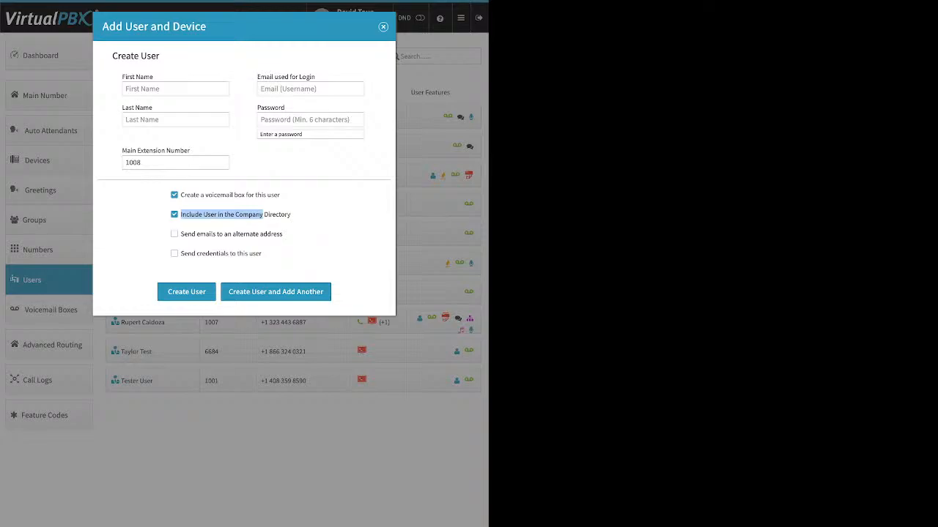
{"action": "left_click", "coordinate": [174, 214]}
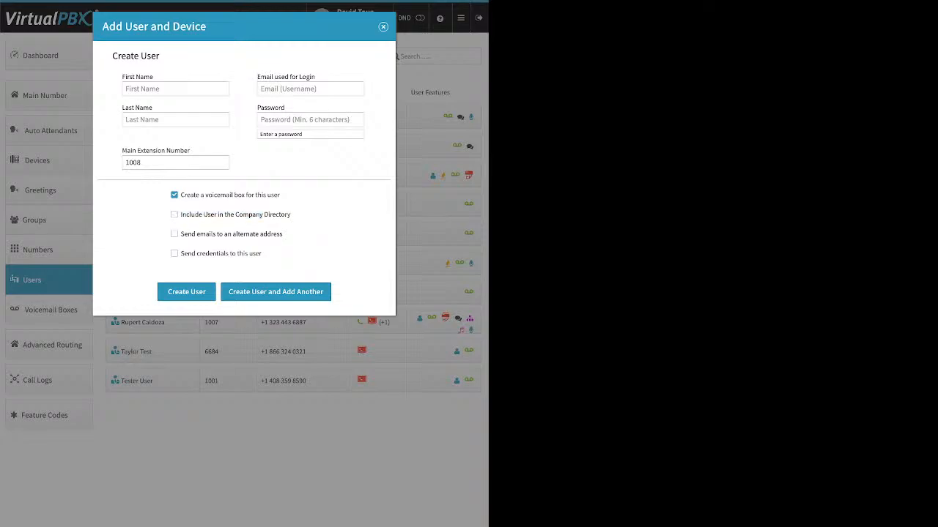
{"action": "left_click", "coordinate": [174, 233]}
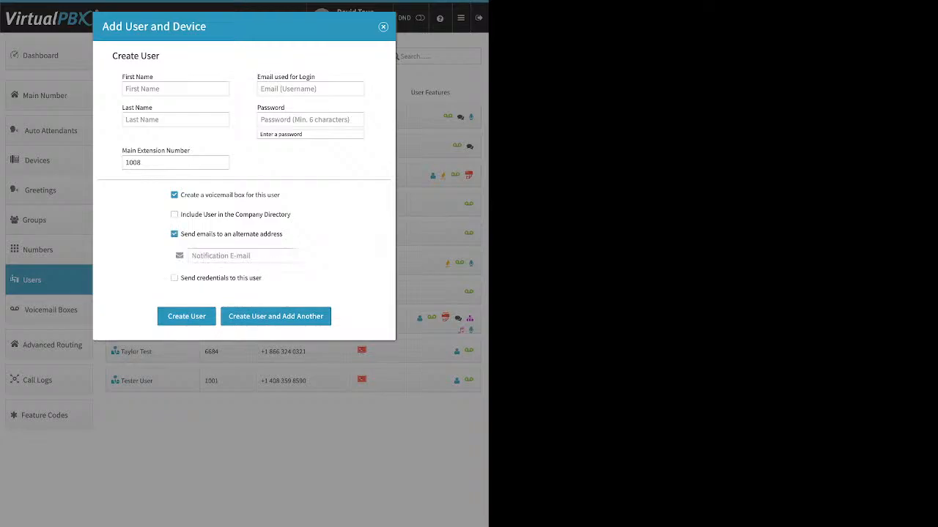
{"action": "left_click_drag", "start_coordinate": [181, 234], "coordinate": [282, 234]}
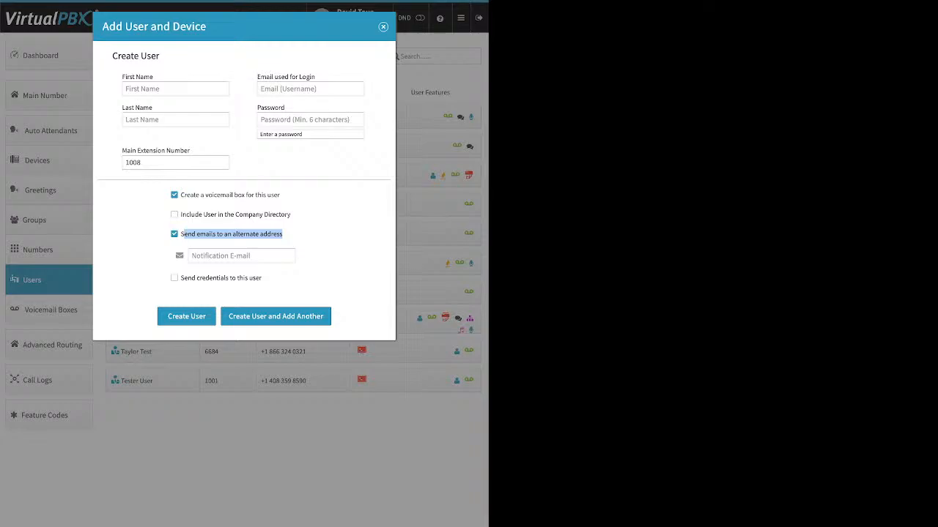
{"action": "left_click", "coordinate": [241, 256]}
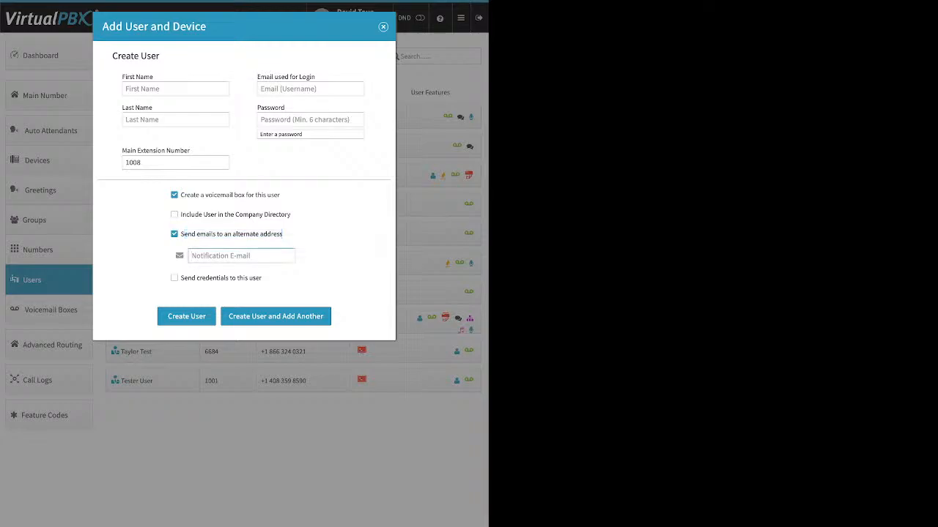
{"action": "left_click", "coordinate": [174, 235]}
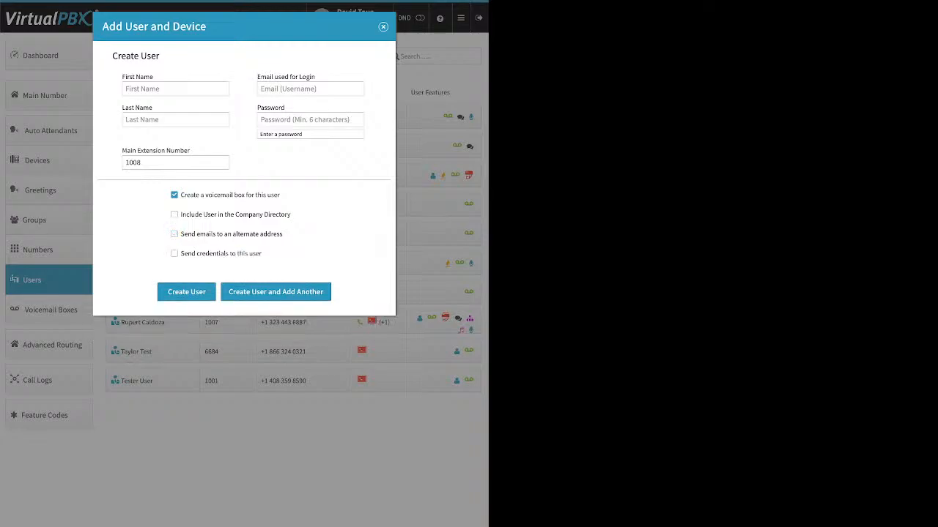
Try the option to send credentials to the new user and close the form without creating the user
{"action": "left_click", "coordinate": [174, 254]}
{"action": "left_click_drag", "start_coordinate": [262, 254], "coordinate": [188, 254]}
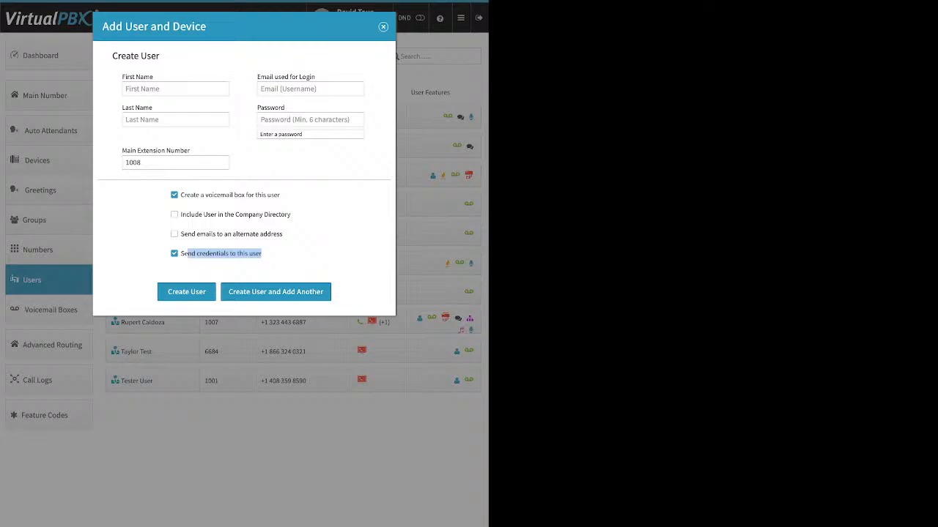
{"action": "key", "text": "Escape"}
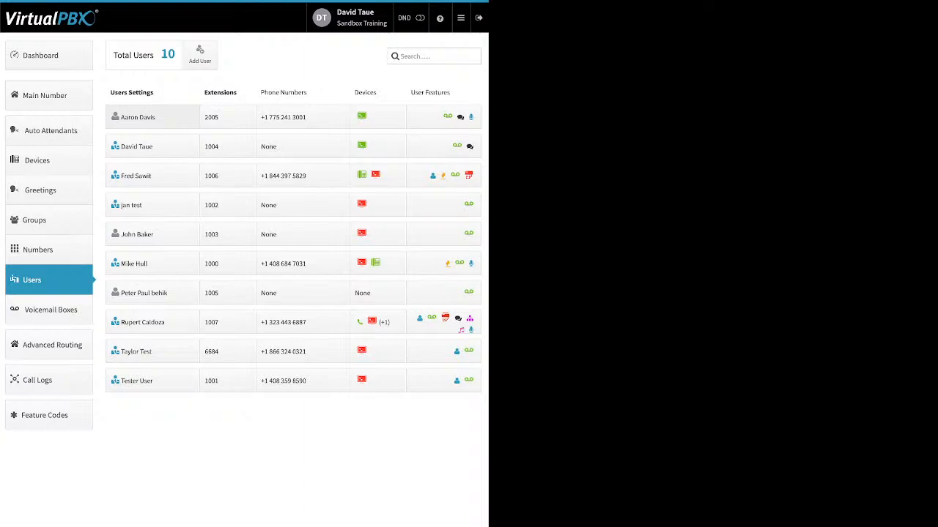
Open the first listed user's settings and examine the credentials and voicemail PIN update dialogs without changing anything
{"action": "left_click", "coordinate": [140, 117]}
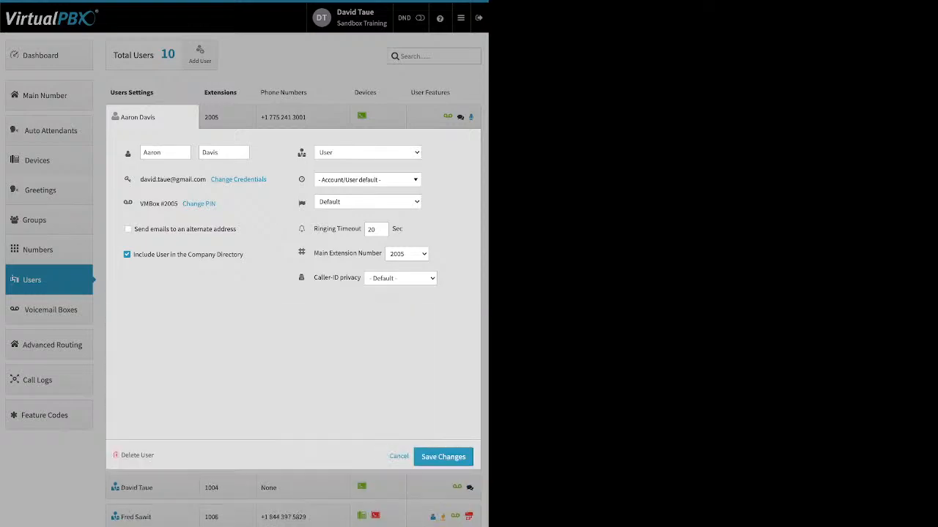
{"action": "left_click", "coordinate": [238, 180]}
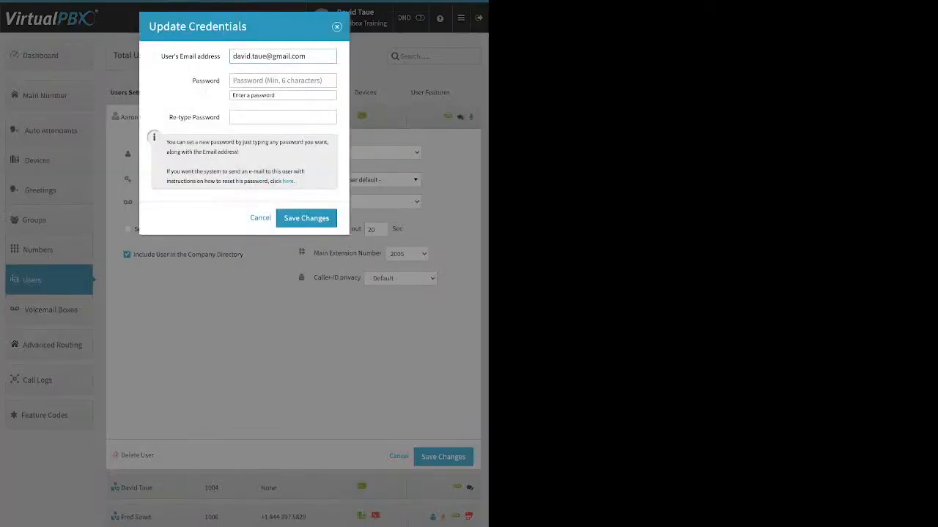
{"action": "left_click_drag", "start_coordinate": [296, 181], "coordinate": [282, 181]}
{"action": "key", "text": "Escape"}
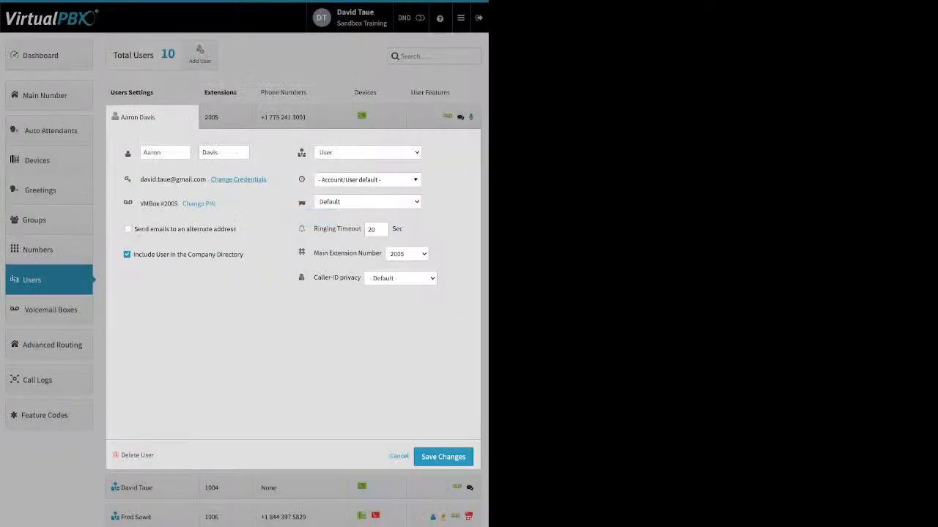
{"action": "left_click", "coordinate": [198, 204]}
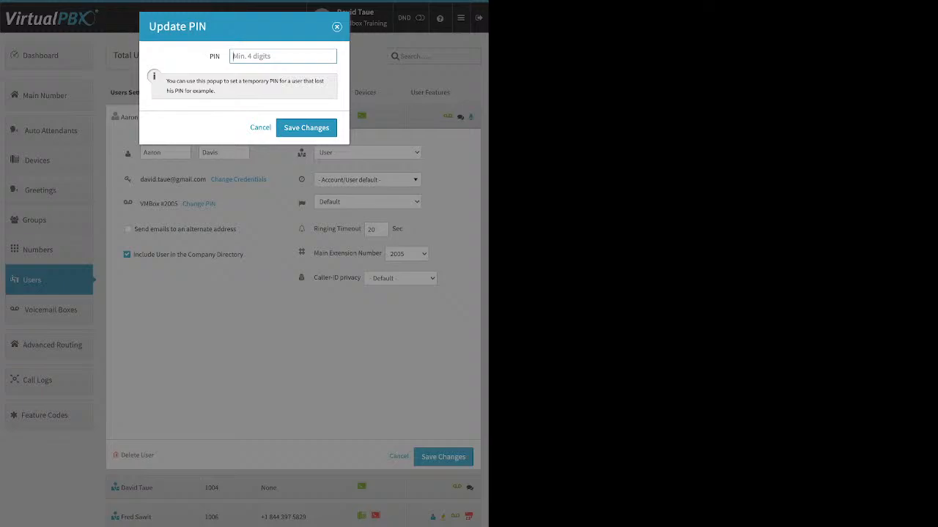
{"action": "key", "text": "Escape"}
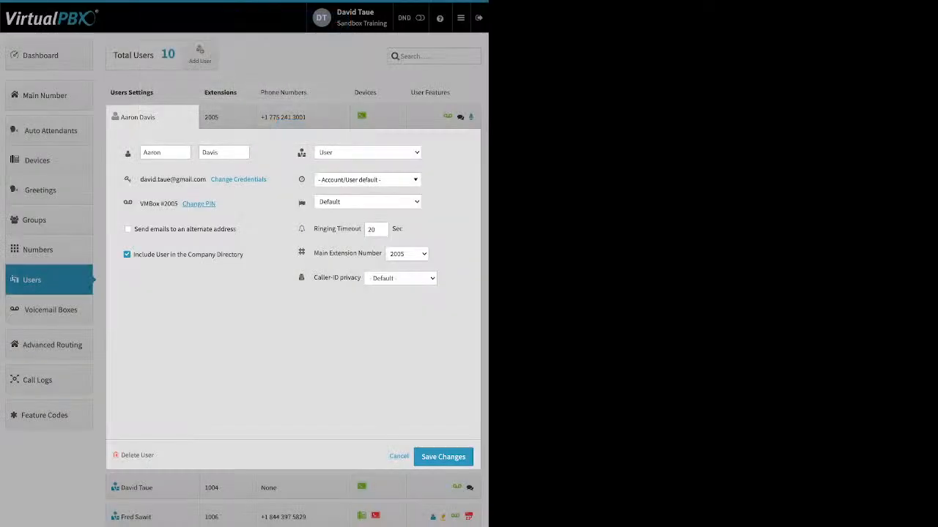
Try sending the user's emails to an alternate address, clear that option again and review the company directory option
{"action": "left_click", "coordinate": [128, 229]}
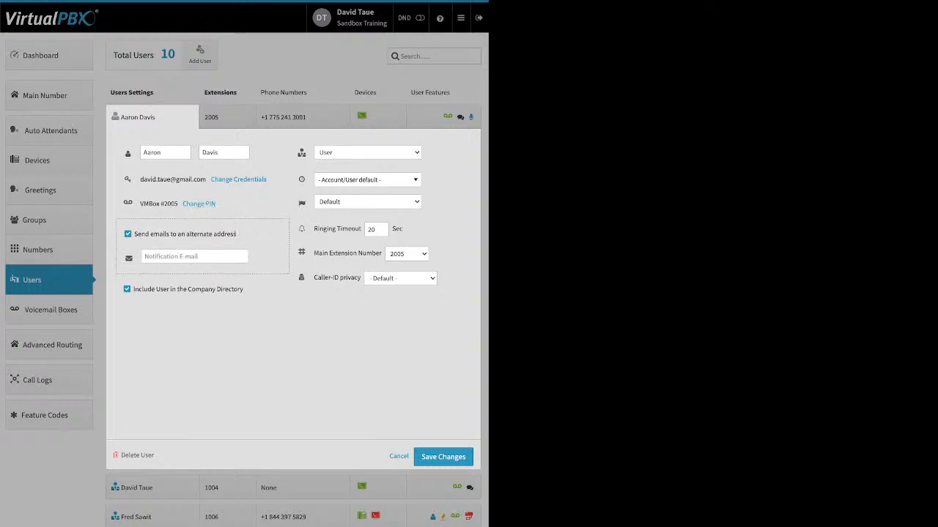
{"action": "left_click", "coordinate": [129, 234]}
{"action": "left_click_drag", "start_coordinate": [172, 255], "coordinate": [244, 255]}
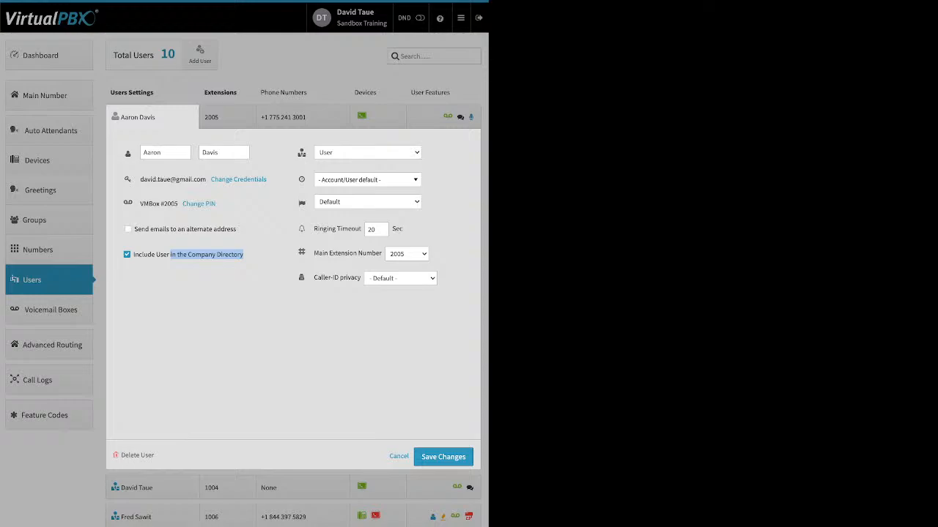
Review the first listed user's role, time zone, language and ringing timeout settings
{"action": "left_click", "coordinate": [246, 282]}
{"action": "mouse_move", "coordinate": [301, 152]}
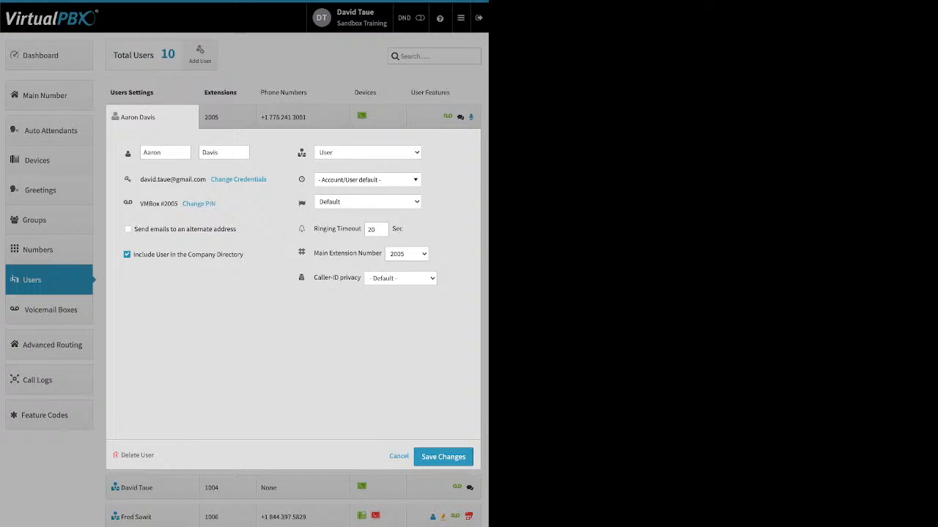
{"action": "mouse_move", "coordinate": [301, 180]}
{"action": "mouse_move", "coordinate": [301, 204]}
{"action": "left_click_drag", "start_coordinate": [315, 228], "coordinate": [351, 228]}
{"action": "left_click", "coordinate": [376, 229]}
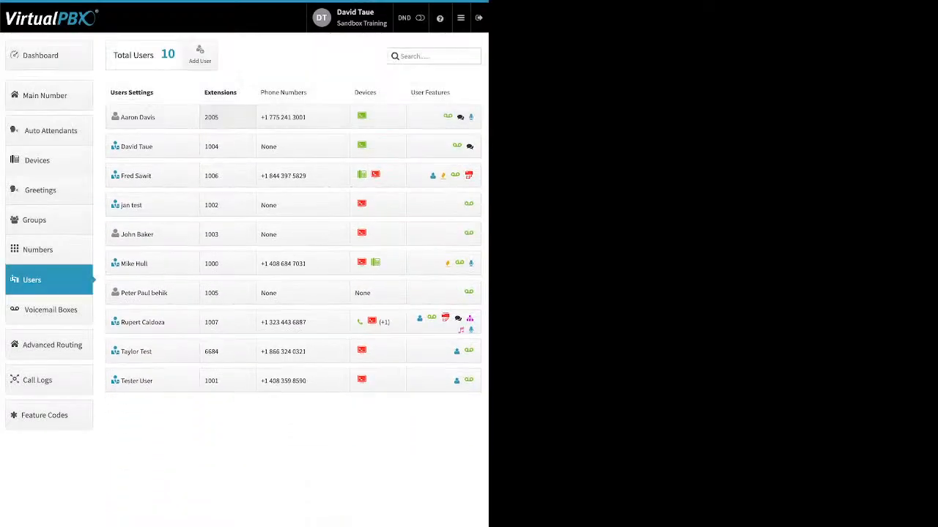
Examine the first listed user's extension, phone number and device assignments, including the new device types on offer
{"action": "left_click", "coordinate": [228, 117]}
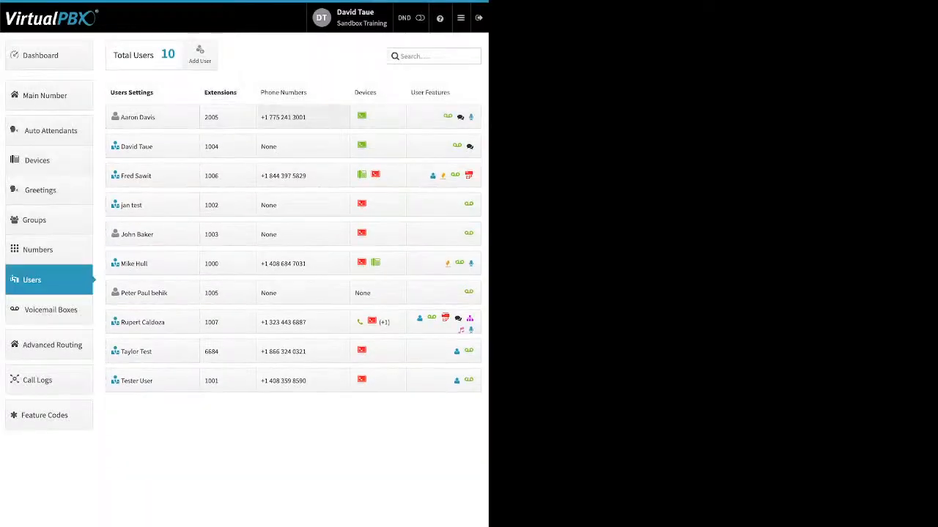
{"action": "left_click", "coordinate": [282, 118]}
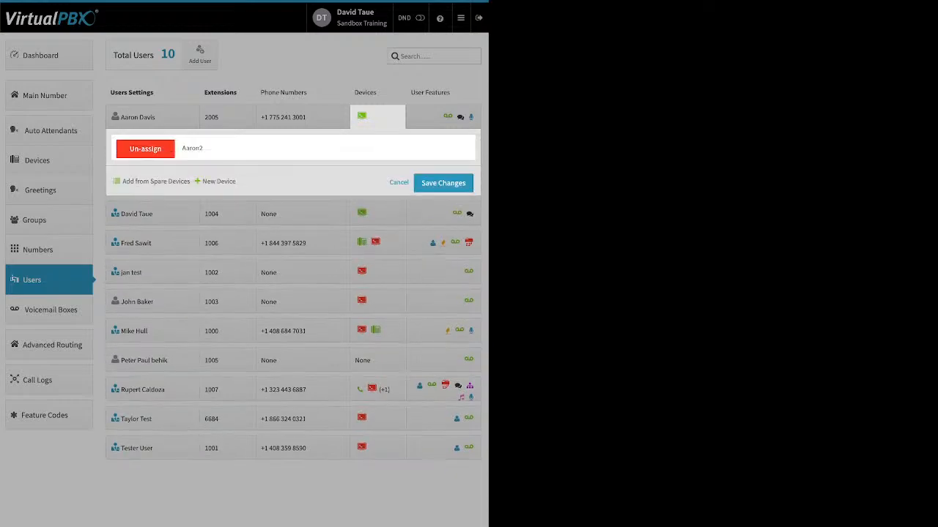
{"action": "left_click", "coordinate": [218, 181]}
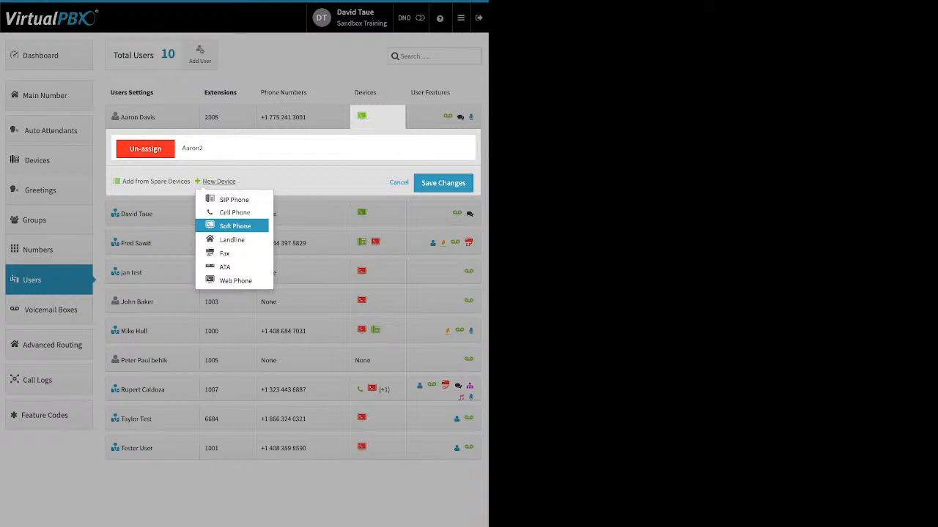
{"action": "left_click", "coordinate": [380, 118]}
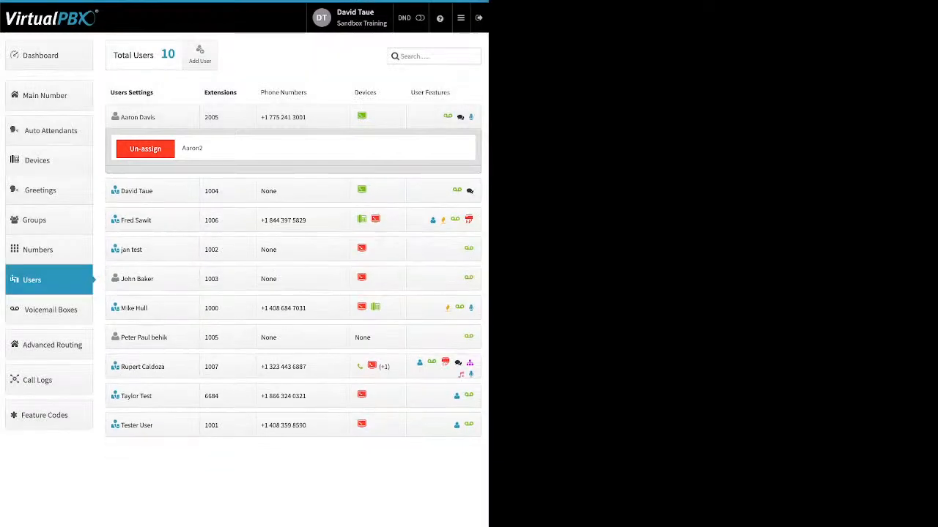
{"action": "left_click", "coordinate": [378, 118]}
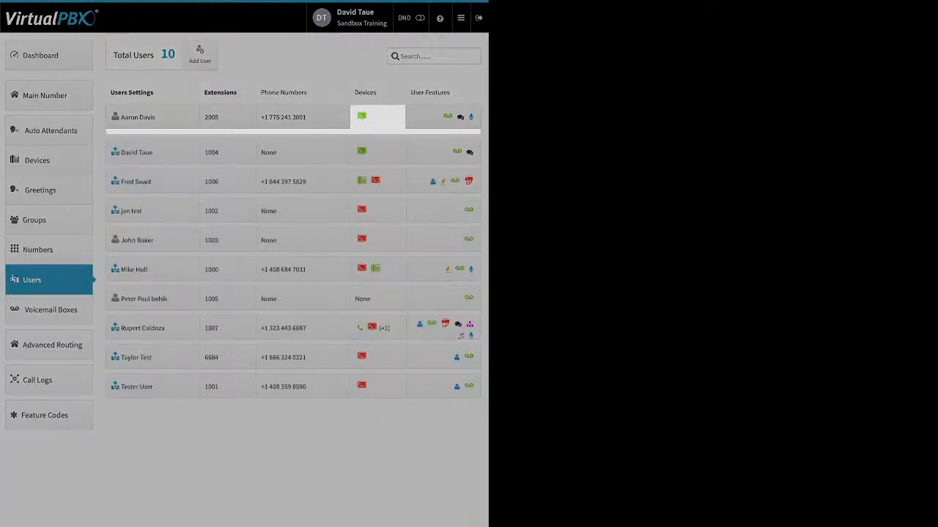
Open a new soft phone form for the user at extension 2005, view its basic settings and close it without creating a device
{"action": "left_click", "coordinate": [218, 181]}
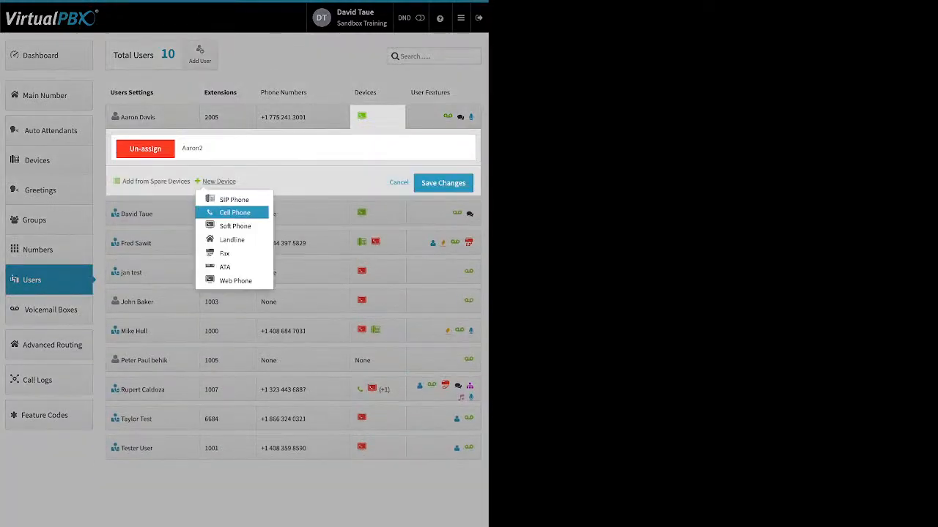
{"action": "left_click", "coordinate": [234, 227]}
{"action": "left_click", "coordinate": [244, 147]}
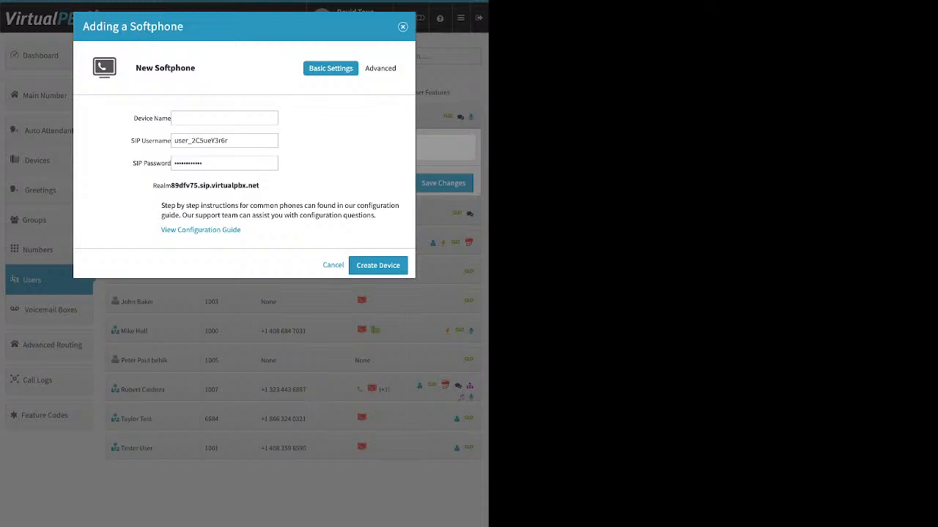
{"action": "key", "text": "Escape"}
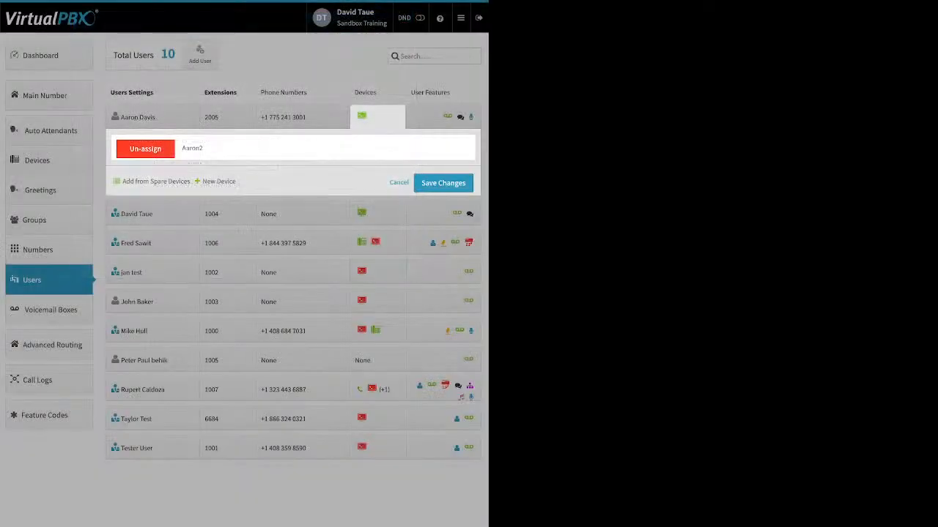
{"action": "key", "text": "Escape"}
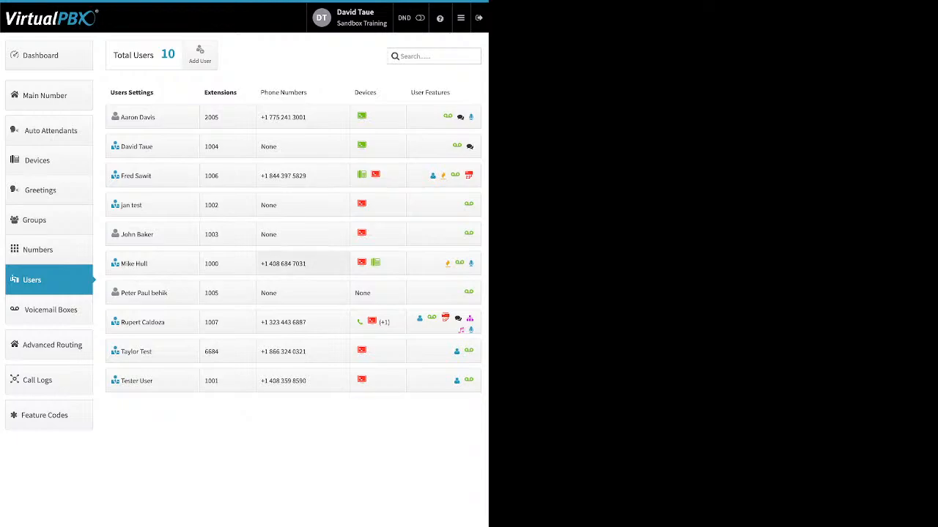
Try to set up a new soft phone with the VirtualPBX application for the user at extension 1005, and close the form
{"action": "left_click", "coordinate": [377, 294]}
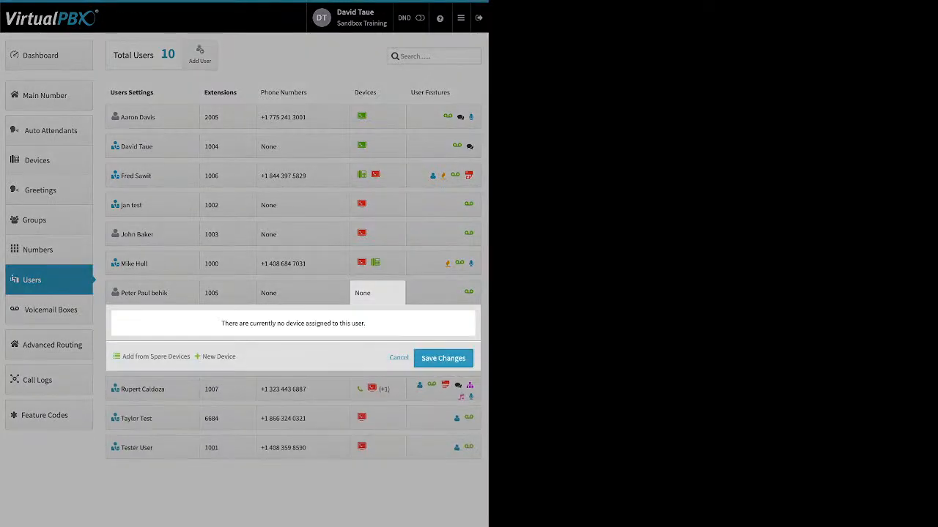
{"action": "left_click", "coordinate": [219, 357]}
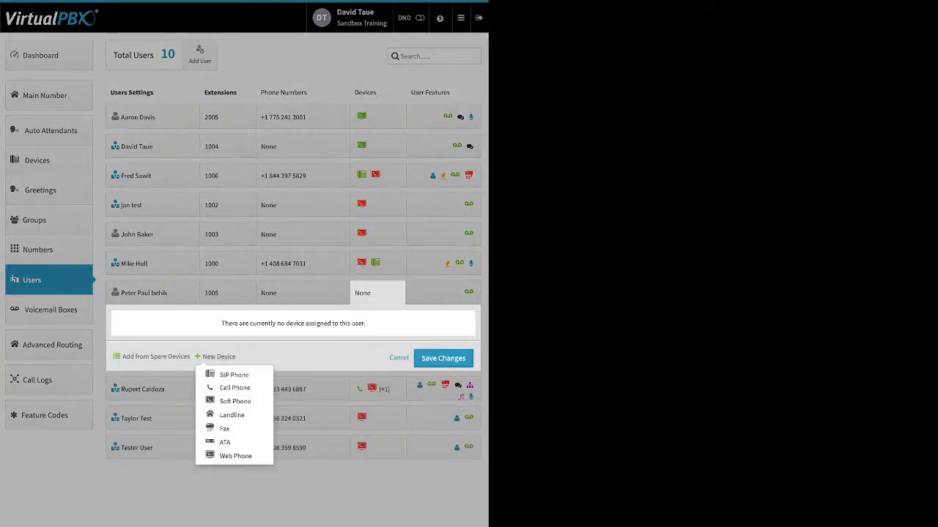
{"action": "left_click", "coordinate": [234, 401]}
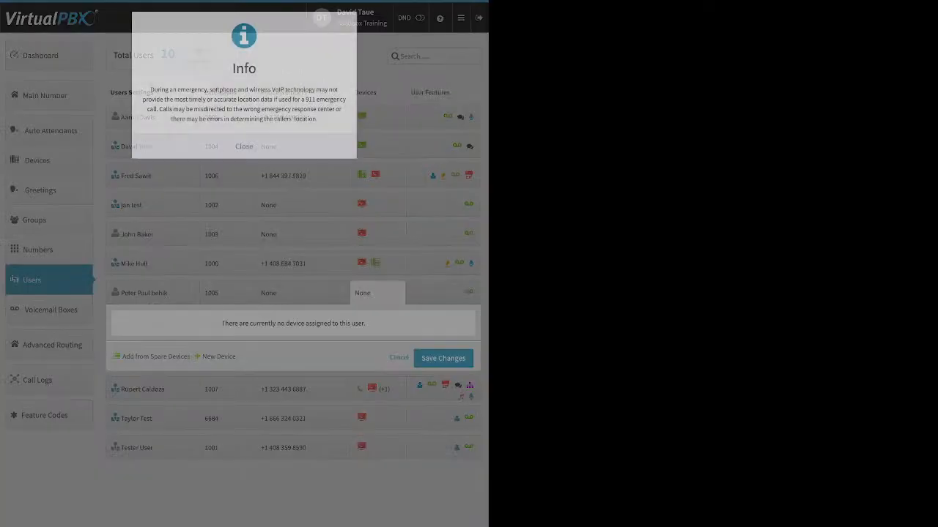
{"action": "left_click", "coordinate": [244, 147]}
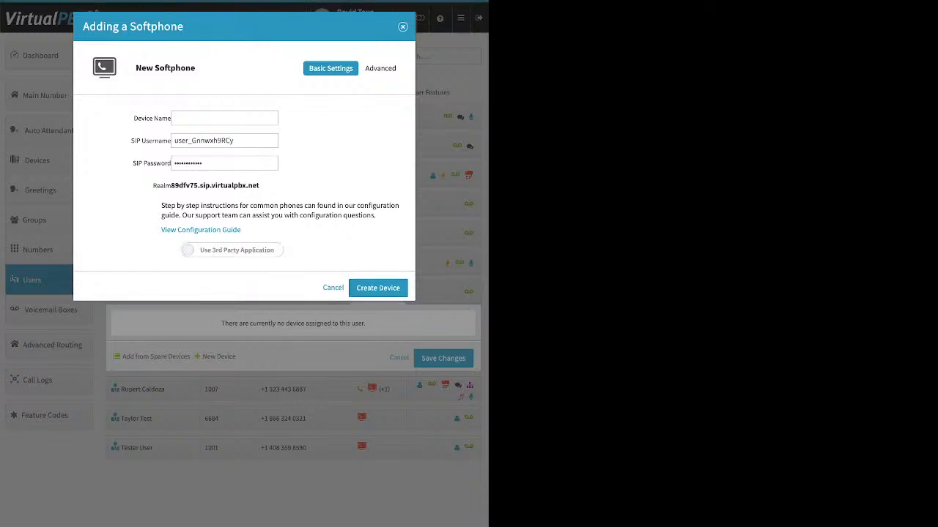
{"action": "left_click", "coordinate": [232, 250]}
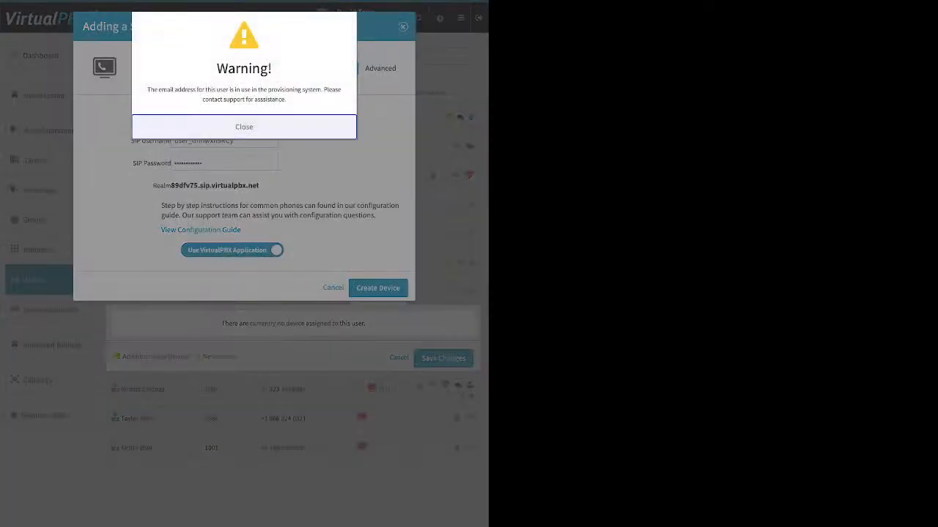
{"action": "left_click_drag", "start_coordinate": [147, 89], "coordinate": [286, 99]}
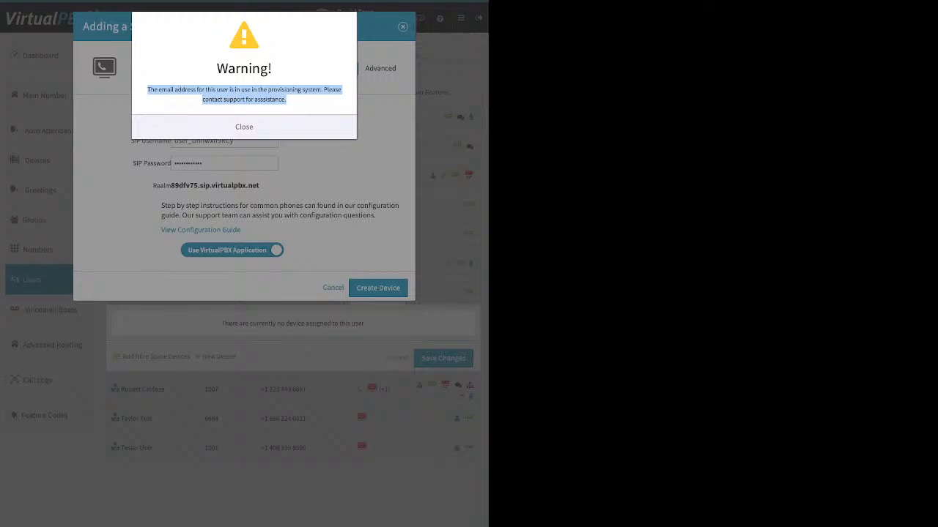
{"action": "left_click", "coordinate": [244, 127]}
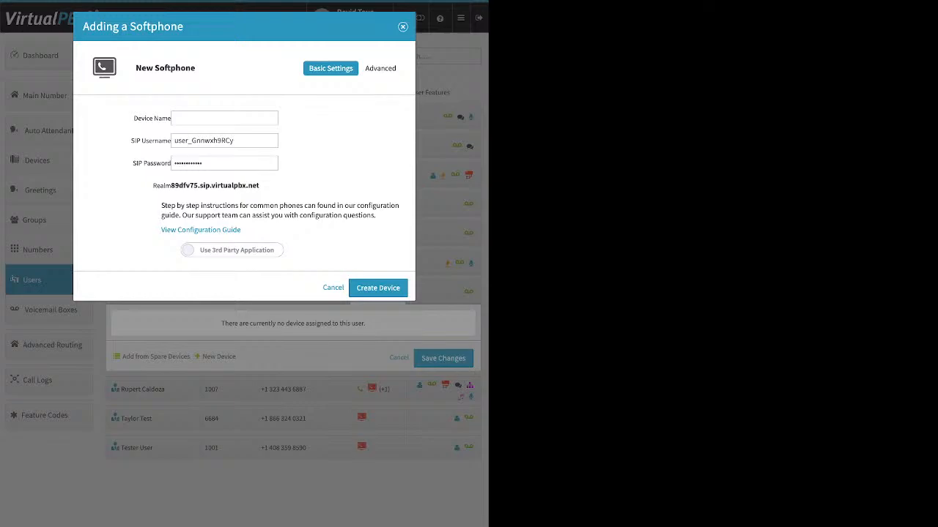
{"action": "key", "text": "Escape"}
{"action": "left_click", "coordinate": [302, 234]}
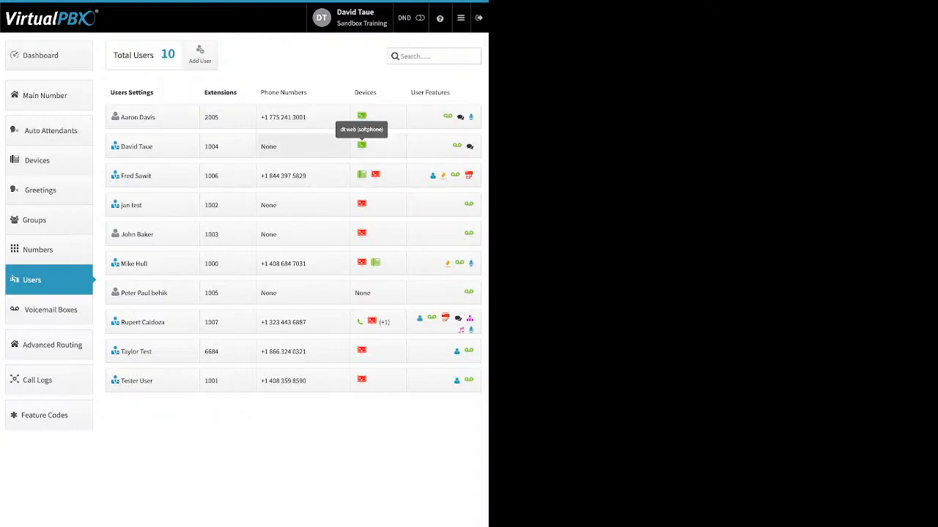
Create a soft phone named dttest that uses the VirtualPBX application for the user at extension 1004, and save the device assignment
{"action": "left_click", "coordinate": [140, 147]}
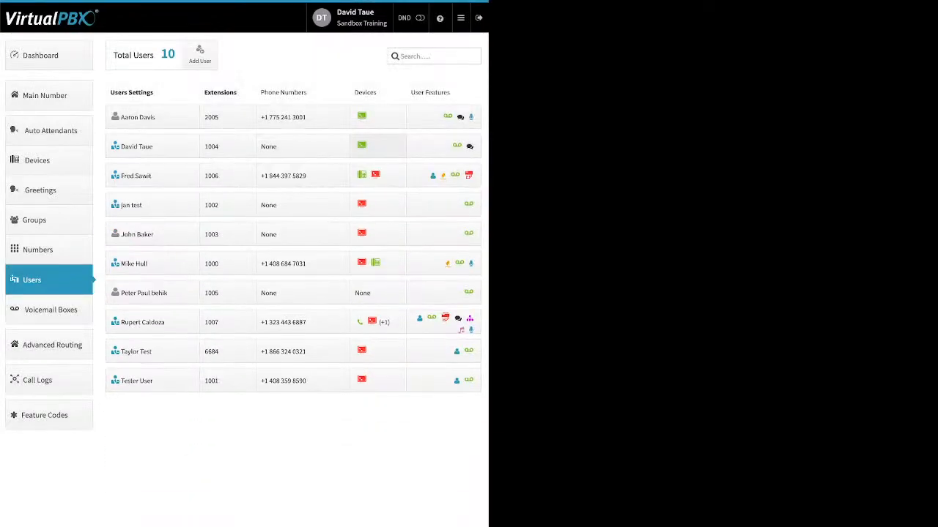
{"action": "left_click", "coordinate": [377, 146]}
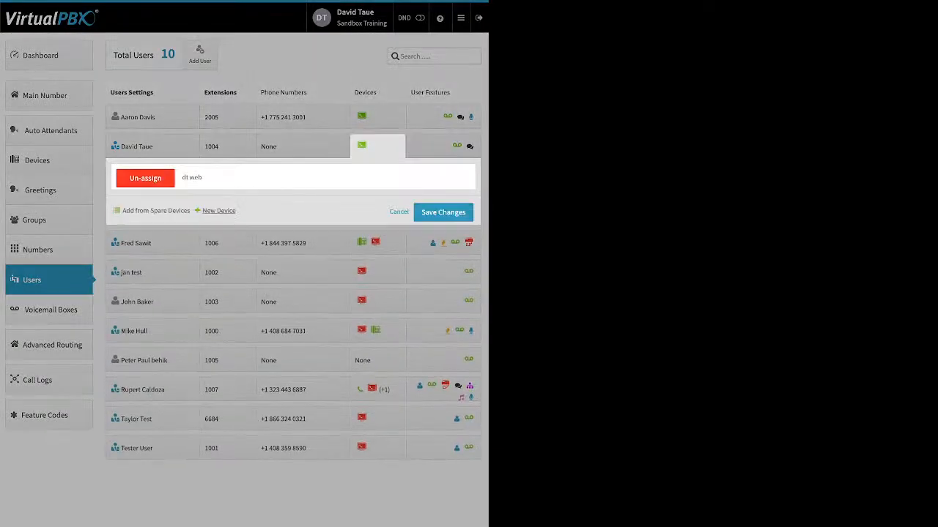
{"action": "left_click", "coordinate": [219, 210]}
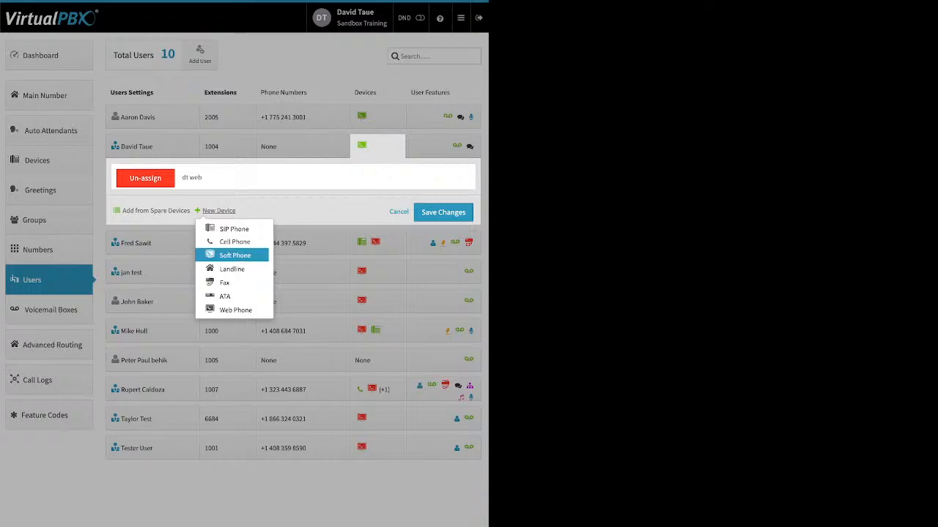
{"action": "left_click", "coordinate": [234, 255]}
{"action": "left_click", "coordinate": [242, 145]}
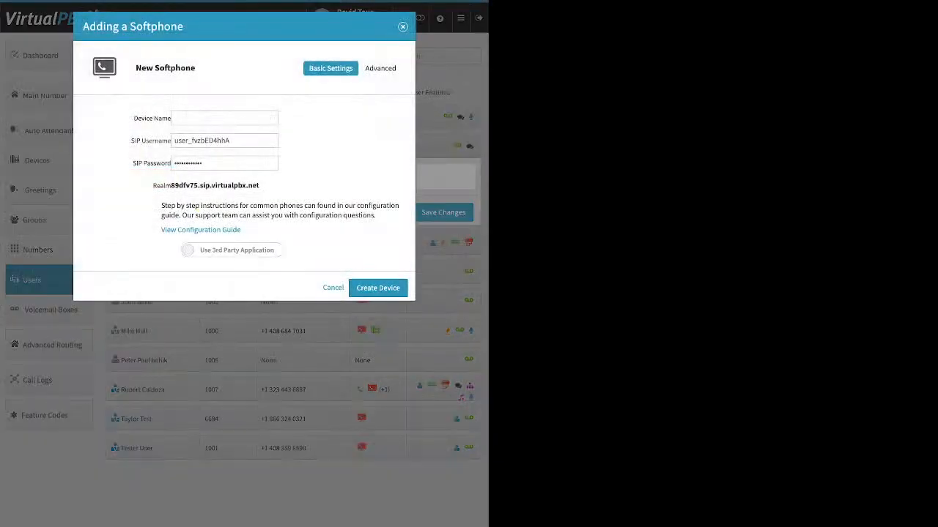
{"action": "left_click", "coordinate": [231, 250]}
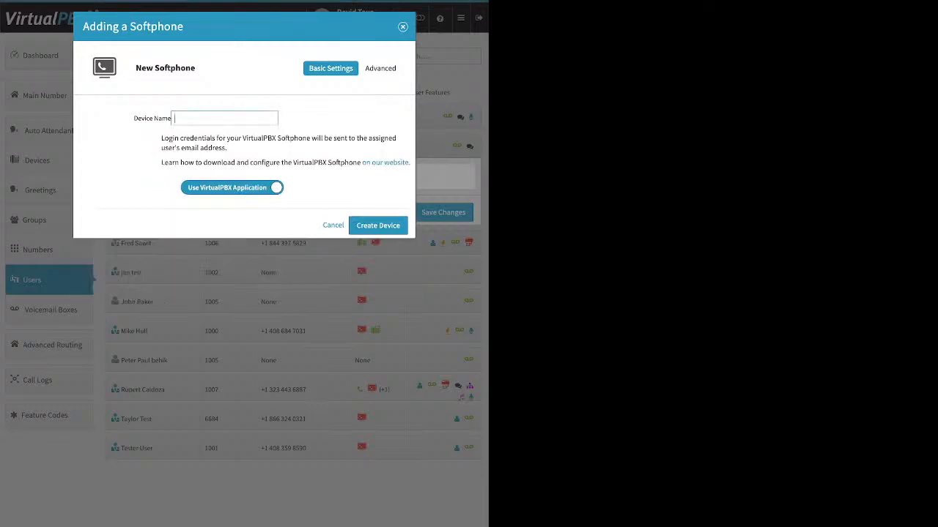
{"action": "type", "text": "dttest"}
{"action": "left_click", "coordinate": [378, 225]}
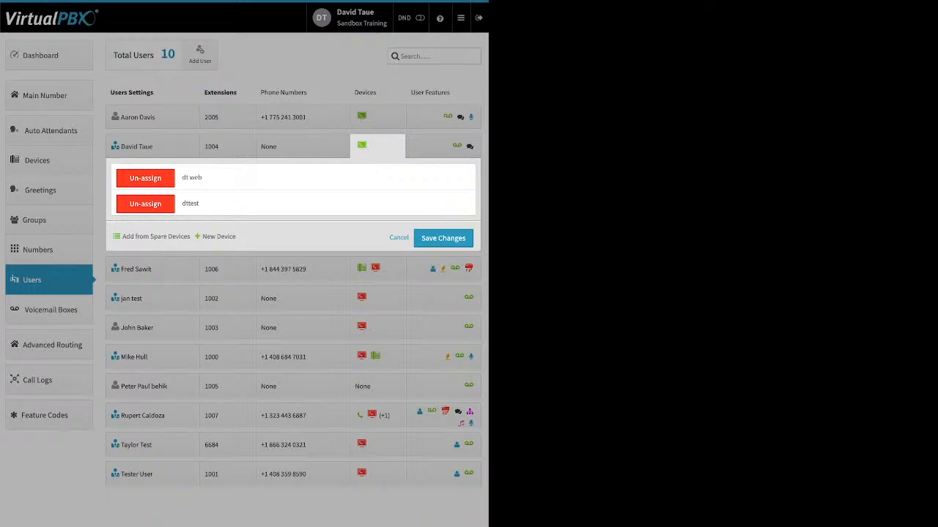
{"action": "left_click", "coordinate": [444, 238]}
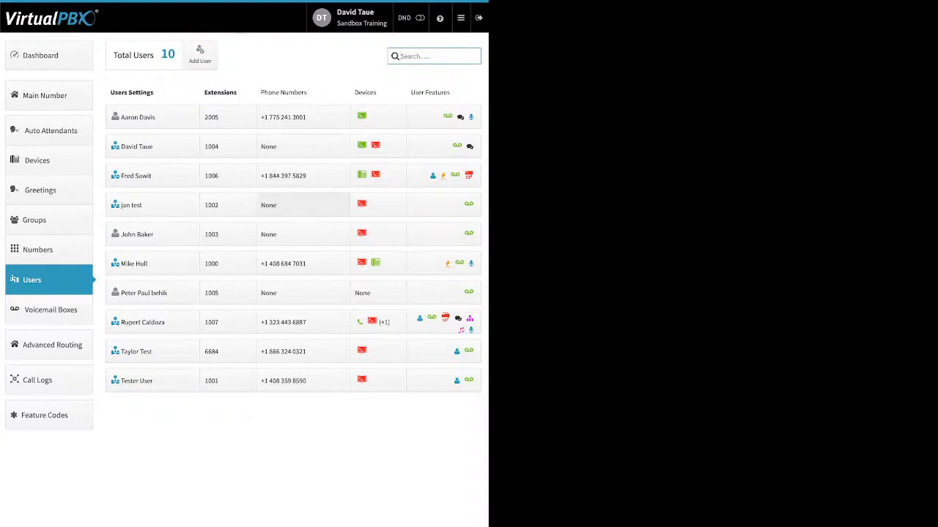
Create a web phone named web for the user at extension 1005 and save the device assignment
{"action": "left_click", "coordinate": [377, 293]}
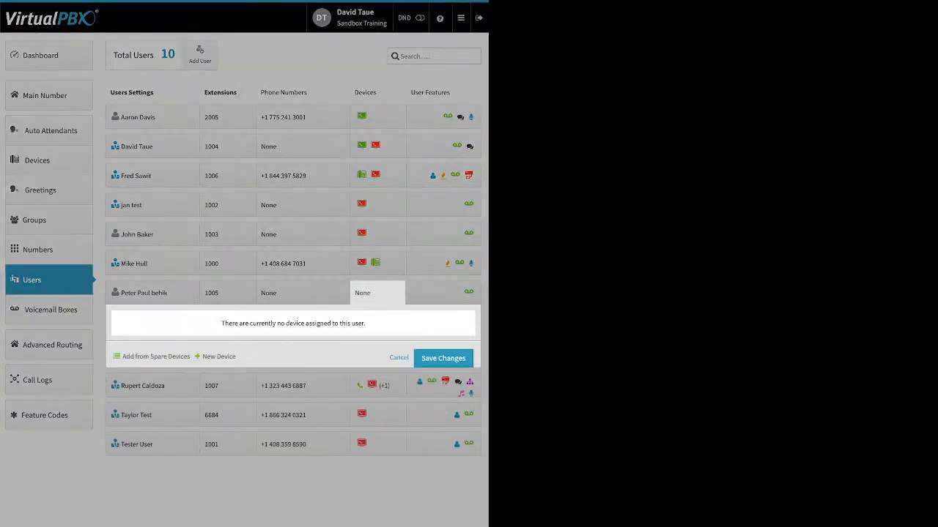
{"action": "left_click", "coordinate": [219, 357]}
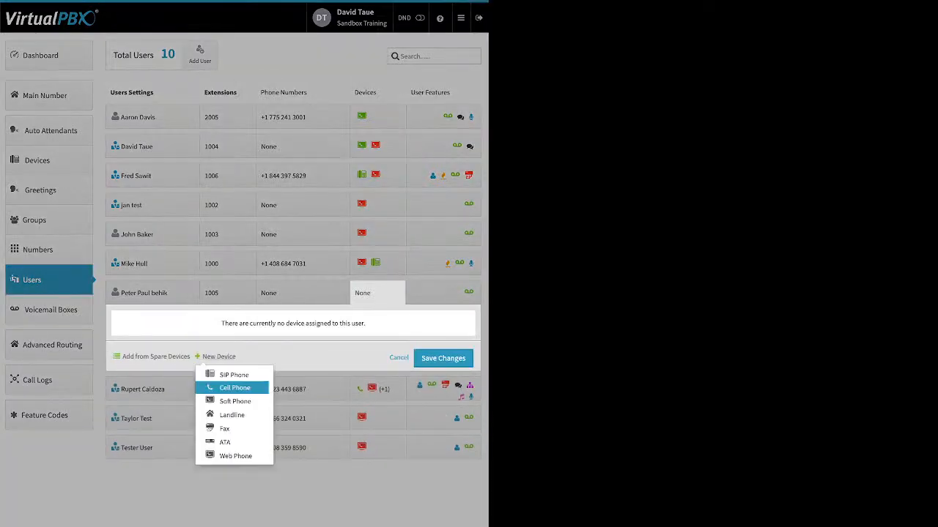
{"action": "left_click", "coordinate": [234, 456]}
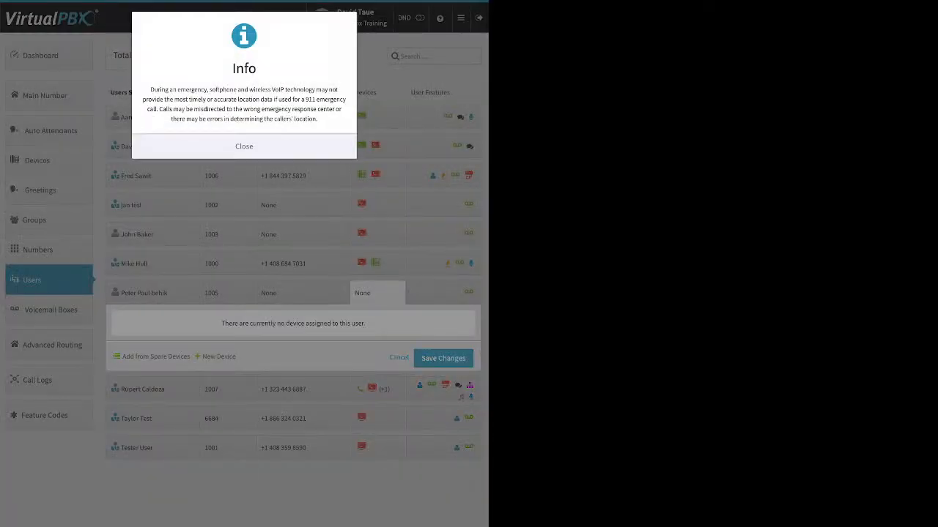
{"action": "left_click", "coordinate": [244, 146]}
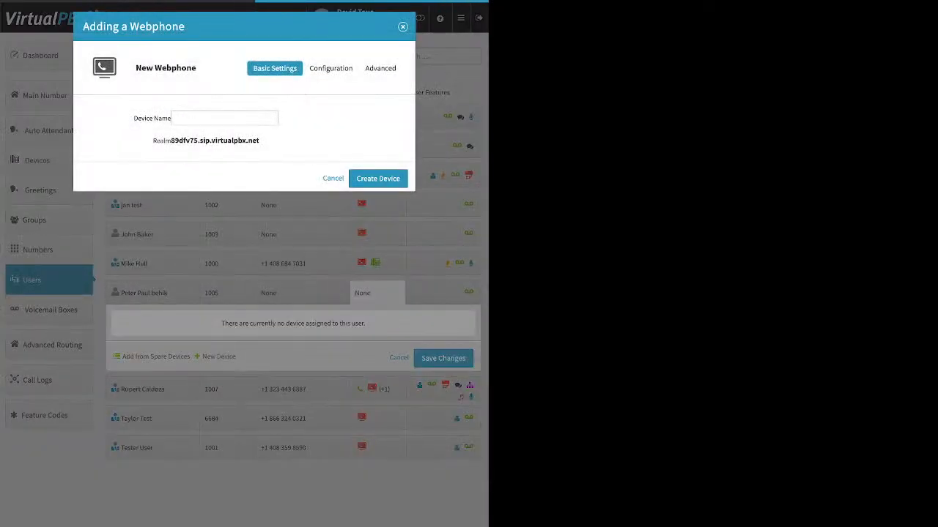
{"action": "left_click", "coordinate": [224, 118]}
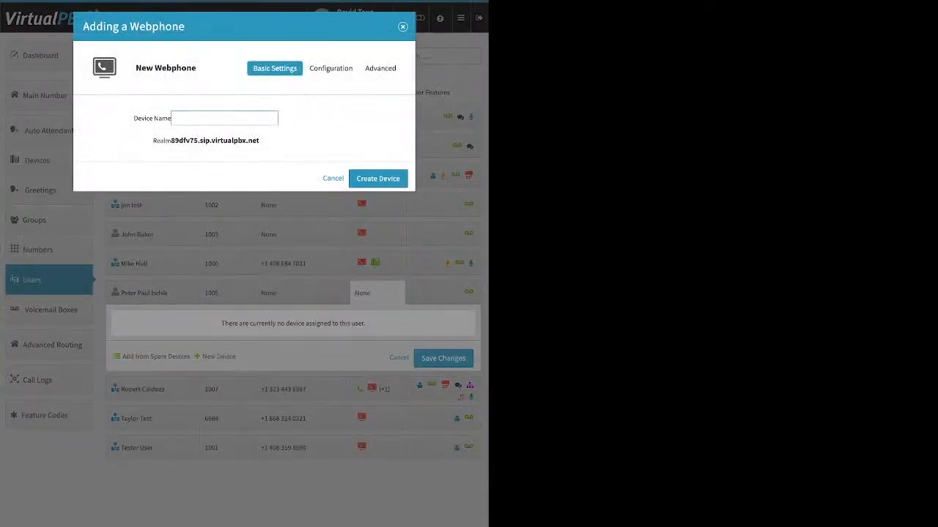
{"action": "type", "text": "web"}
{"action": "left_click", "coordinate": [378, 179]}
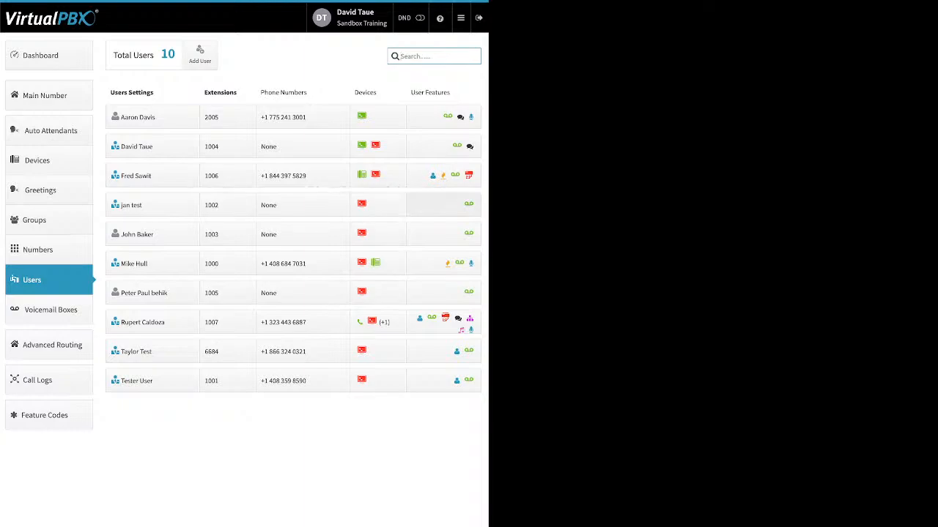
Open the feature set of the user at extension 1006 and examine the caller-ID number choices without changing them
{"action": "left_click", "coordinate": [443, 176]}
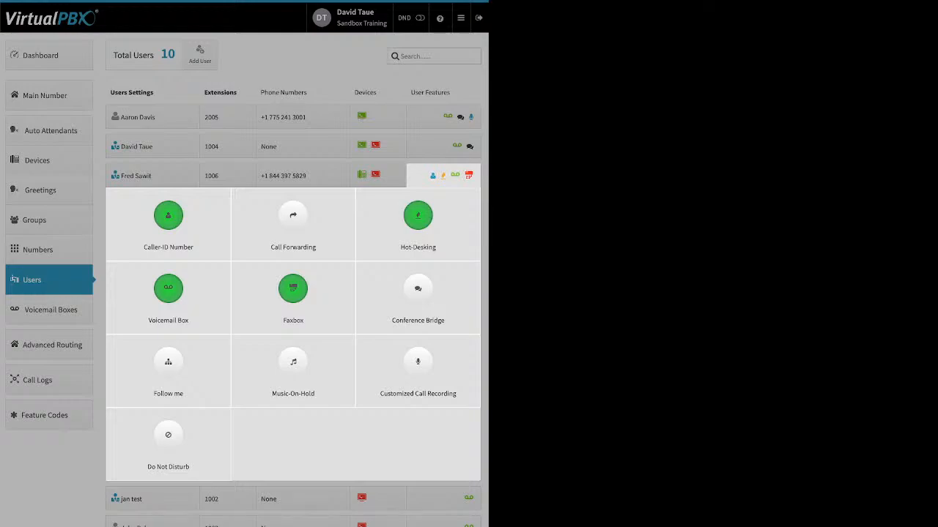
{"action": "left_click", "coordinate": [168, 220]}
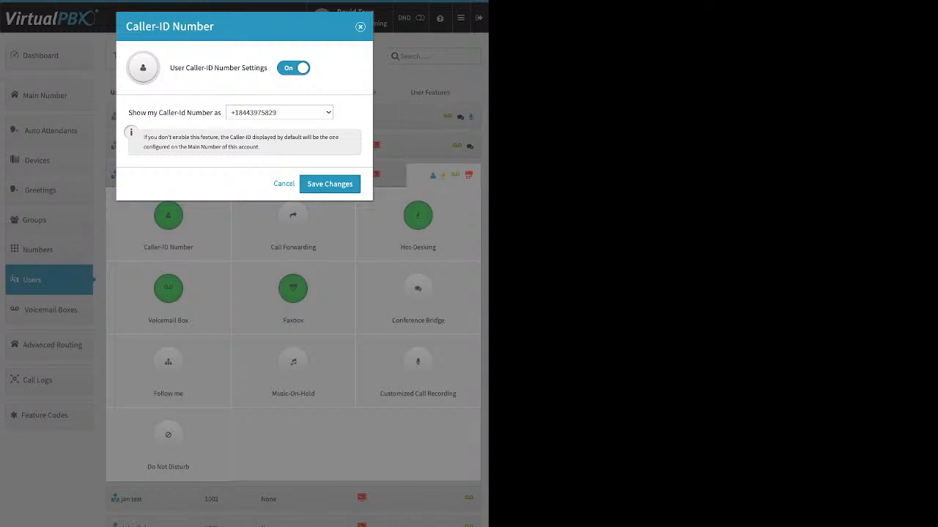
{"action": "left_click", "coordinate": [279, 113]}
{"action": "left_click", "coordinate": [279, 113]}
{"action": "key", "text": "Escape"}
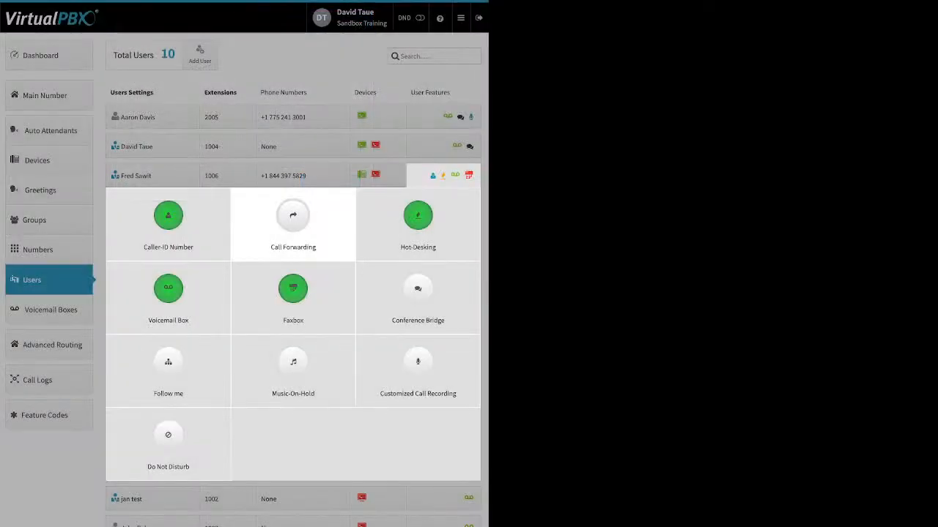
Examine the Failover Mode options in the call forwarding settings of the user at extension 1006, and close them without saving
{"action": "left_click", "coordinate": [293, 216]}
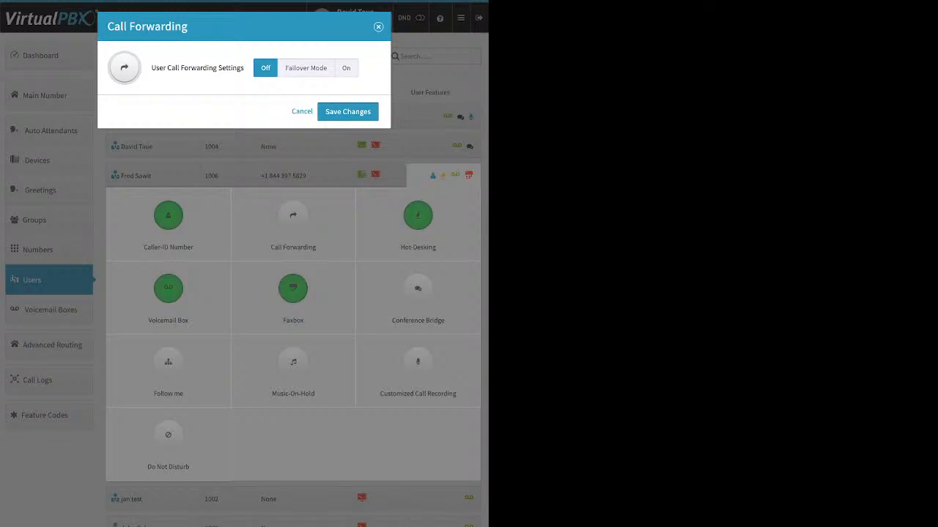
{"action": "left_click", "coordinate": [306, 69]}
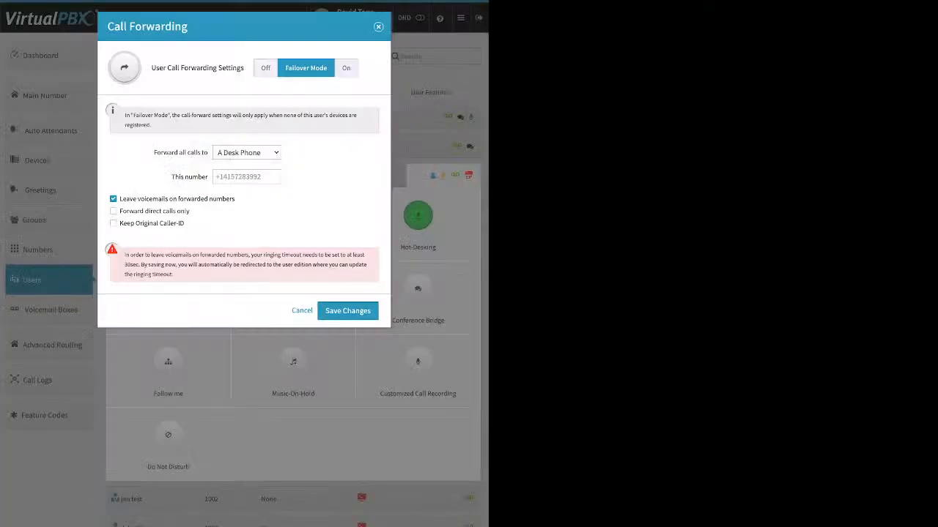
{"action": "left_click", "coordinate": [246, 176]}
{"action": "left_click", "coordinate": [378, 27]}
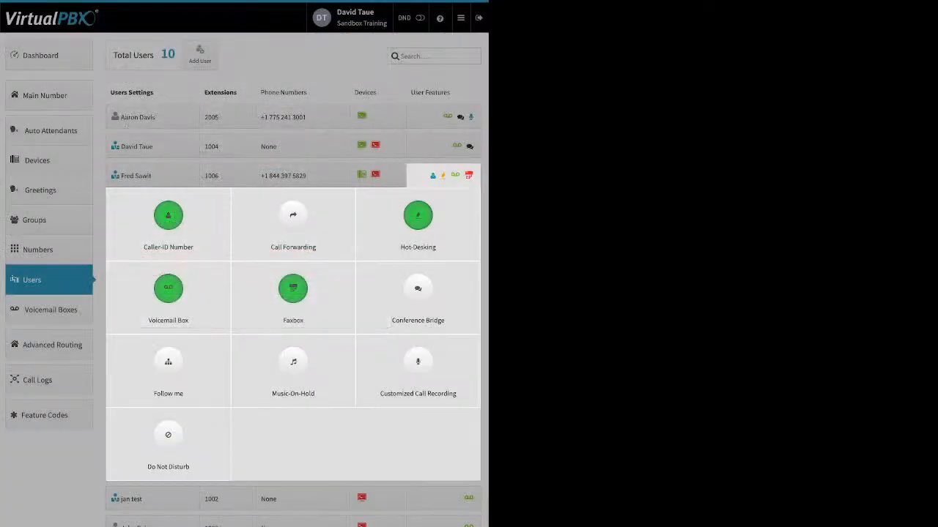
Save the hot-desking settings of the user at extension 1006 with Hotdesk ID 1000
{"action": "left_click", "coordinate": [417, 220]}
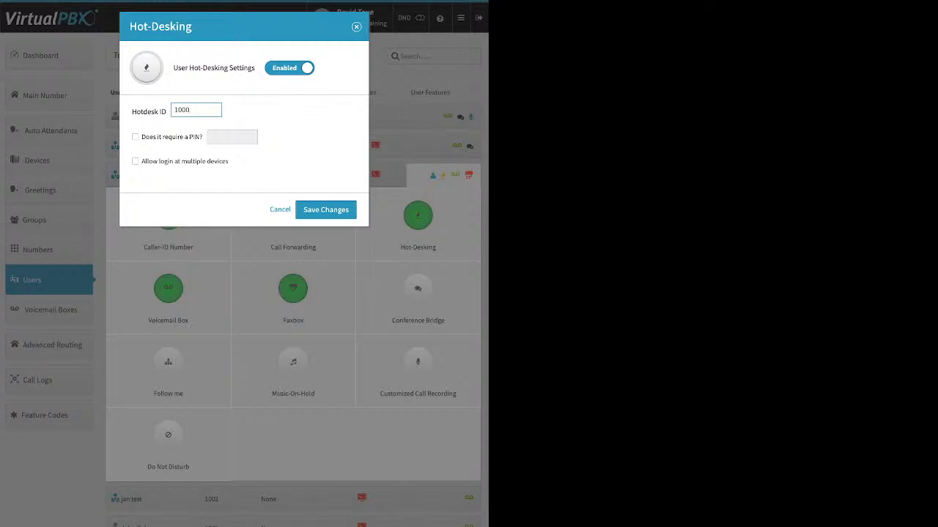
{"action": "left_click", "coordinate": [325, 209]}
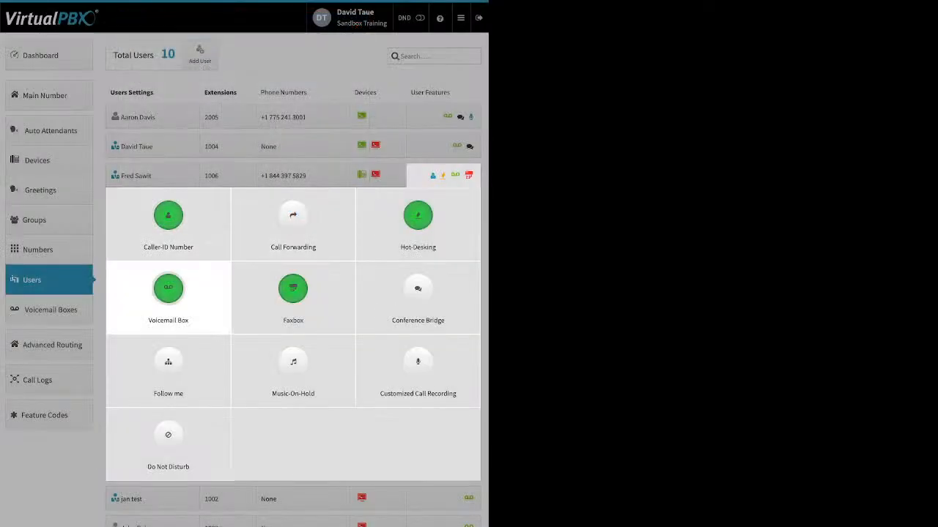
Set the voicemail box of the user at extension 1006 to delete messages from the database after sending the notification, and save
{"action": "left_click", "coordinate": [167, 293]}
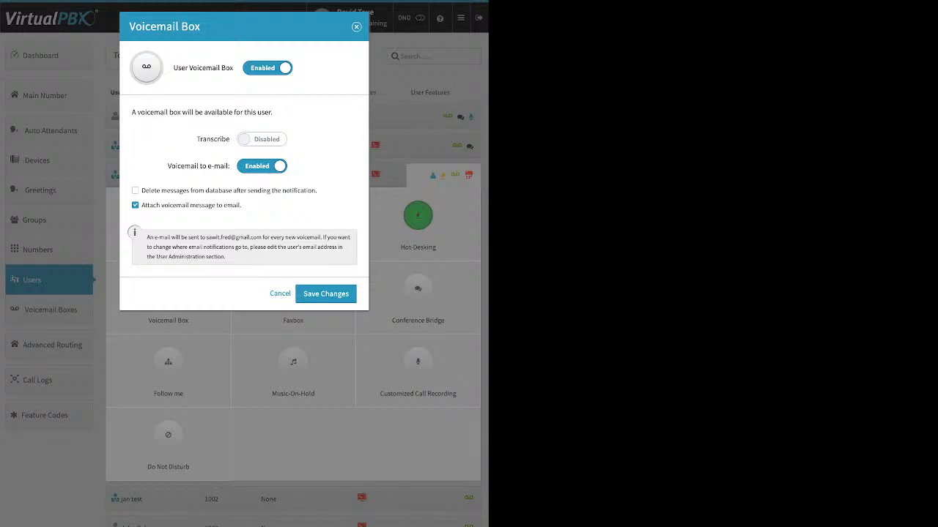
{"action": "left_click_drag", "start_coordinate": [197, 140], "coordinate": [231, 139]}
{"action": "left_click", "coordinate": [213, 139]}
{"action": "left_click_drag", "start_coordinate": [242, 205], "coordinate": [150, 205]}
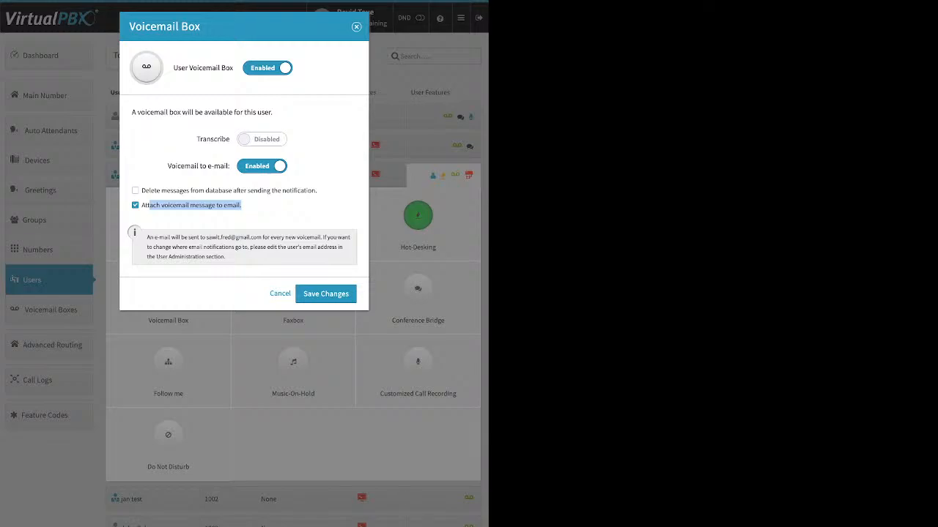
{"action": "left_click", "coordinate": [136, 190]}
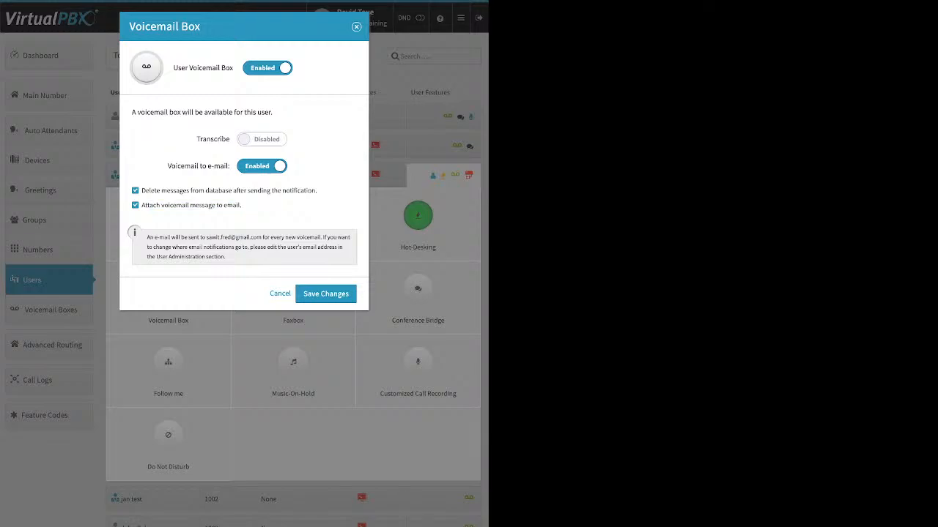
{"action": "left_click_drag", "start_coordinate": [142, 191], "coordinate": [204, 190]}
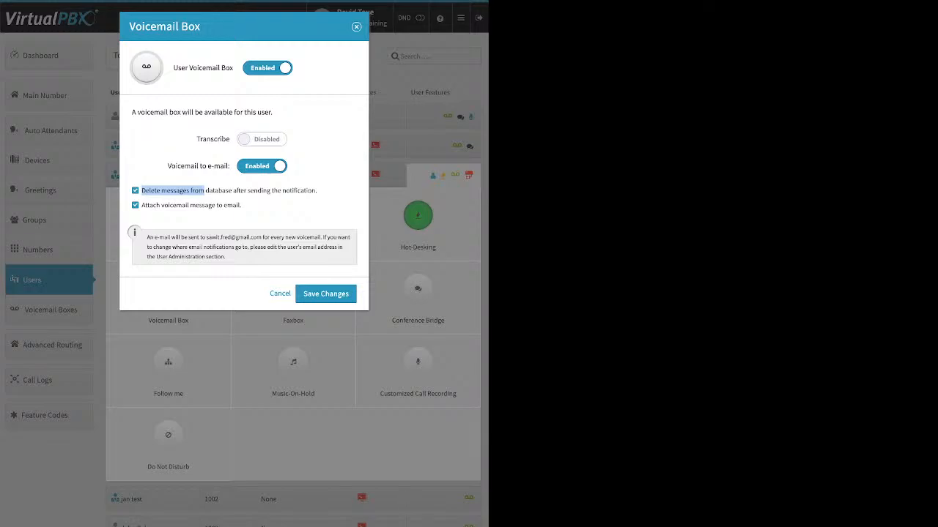
{"action": "left_click", "coordinate": [325, 293]}
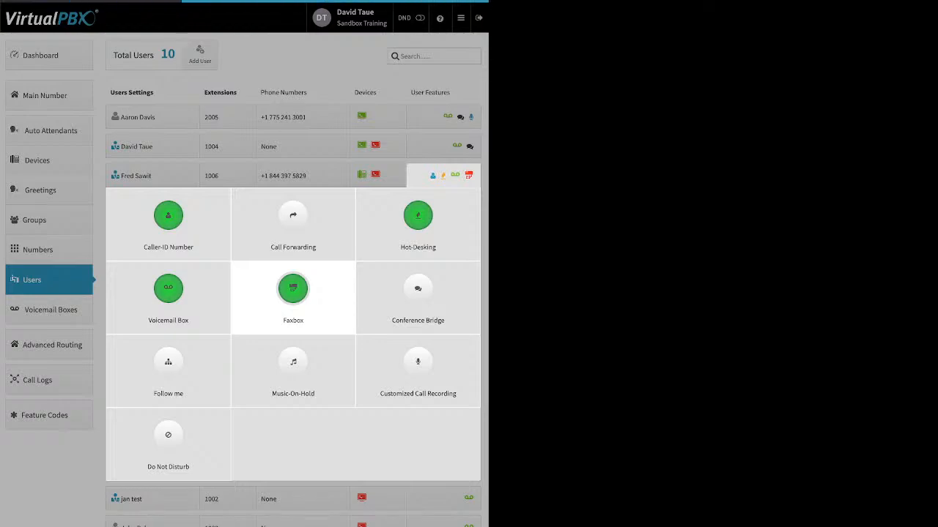
Examine the number choices for fax to email in the Faxbox settings of the user at extension 1006, and cancel
{"action": "left_click", "coordinate": [293, 289]}
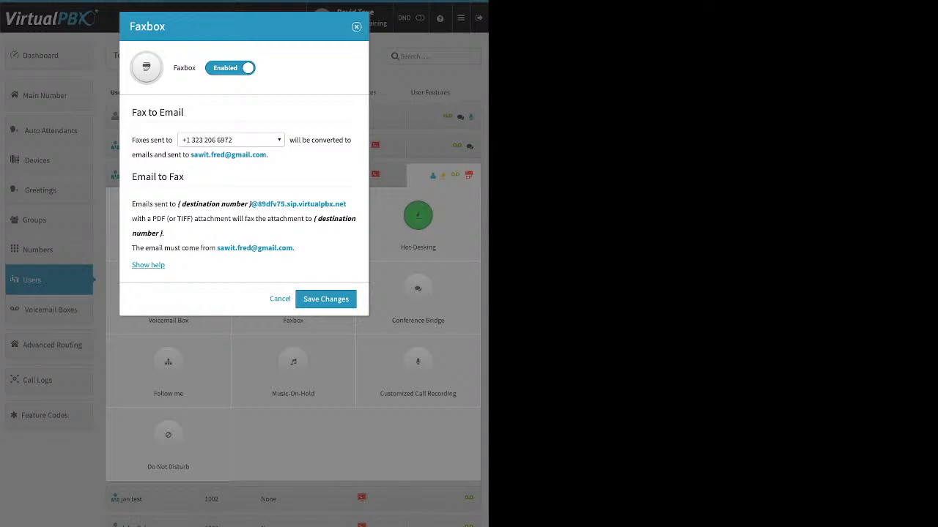
{"action": "left_click", "coordinate": [231, 140]}
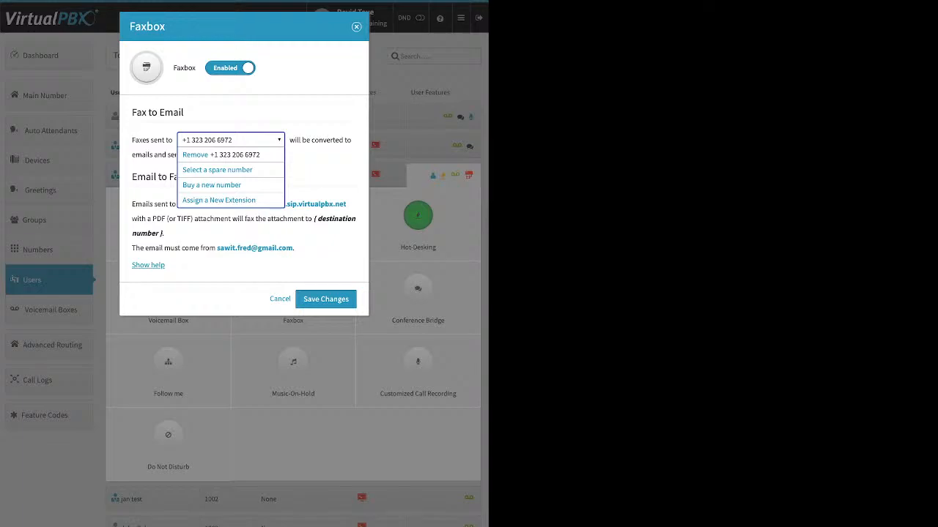
{"action": "left_click", "coordinate": [280, 299]}
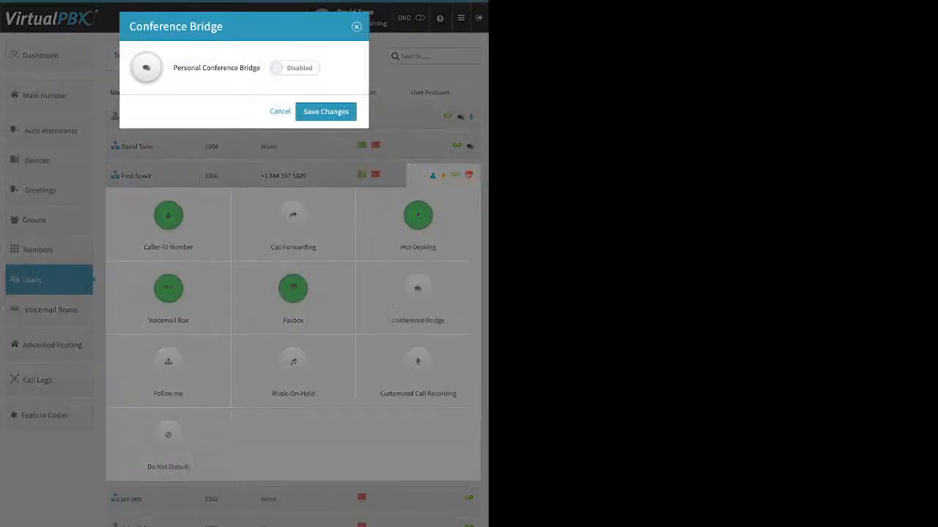
Examine the personal conference bridge options for the user at extension 1006 by switching the feature on, and cancel without saving
{"action": "left_click", "coordinate": [295, 68]}
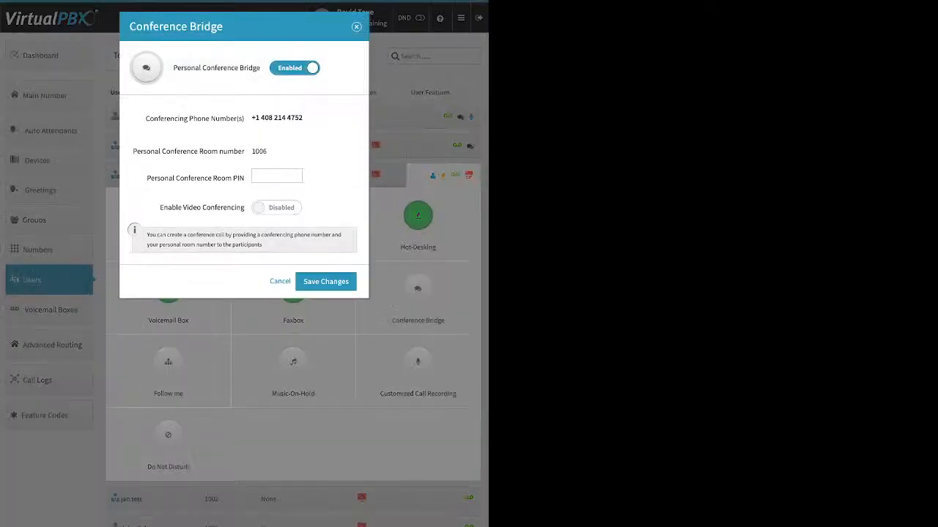
{"action": "left_click", "coordinate": [277, 175]}
{"action": "left_click", "coordinate": [280, 282]}
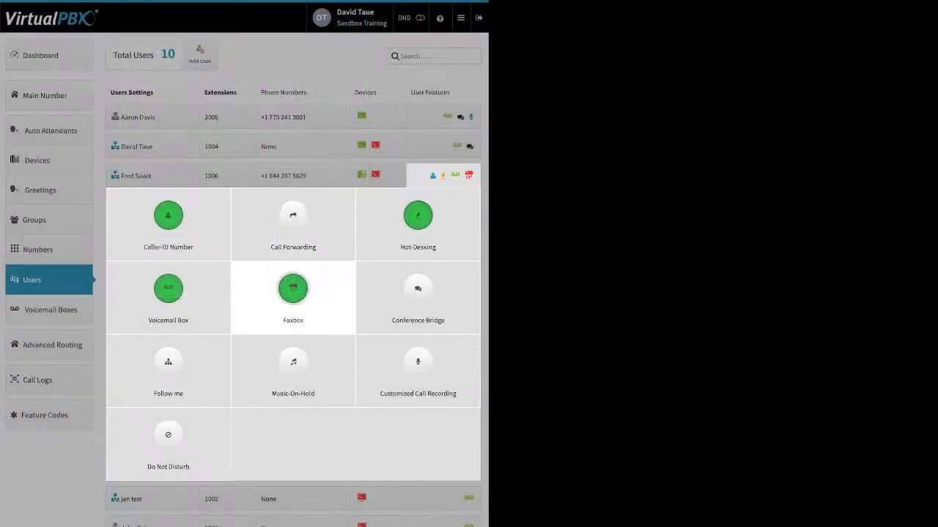
Enable Follow me for the user at extension 1006 and set Test Device to ring for about 33 seconds and Derf1 for about 34
{"action": "left_click", "coordinate": [168, 366]}
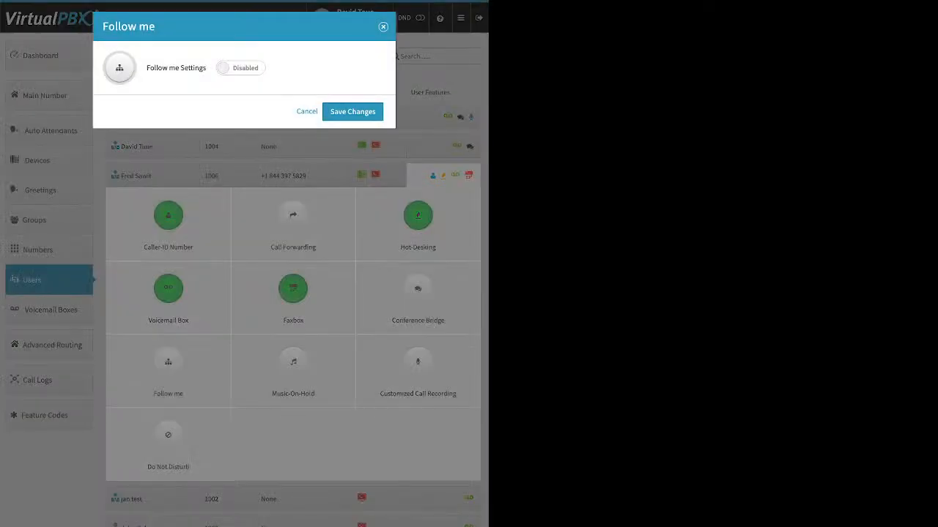
{"action": "left_click", "coordinate": [240, 67]}
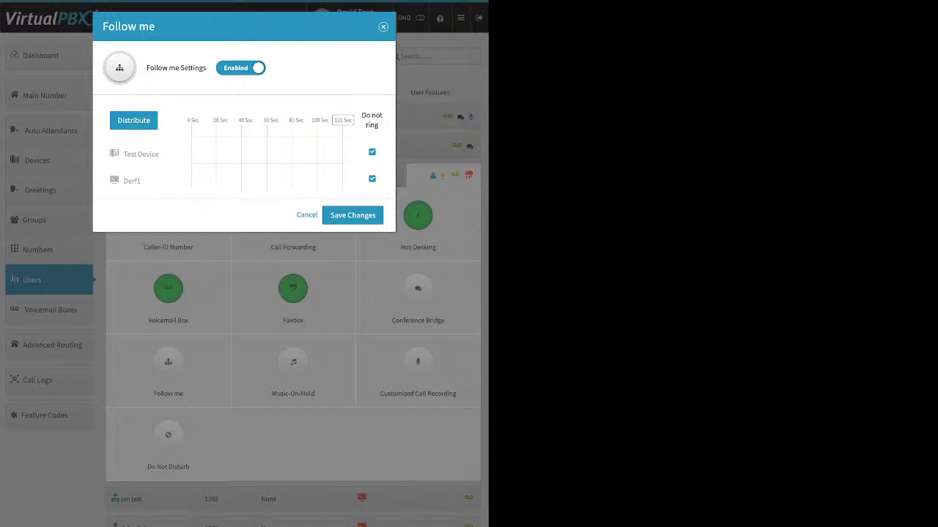
{"action": "left_click", "coordinate": [372, 152]}
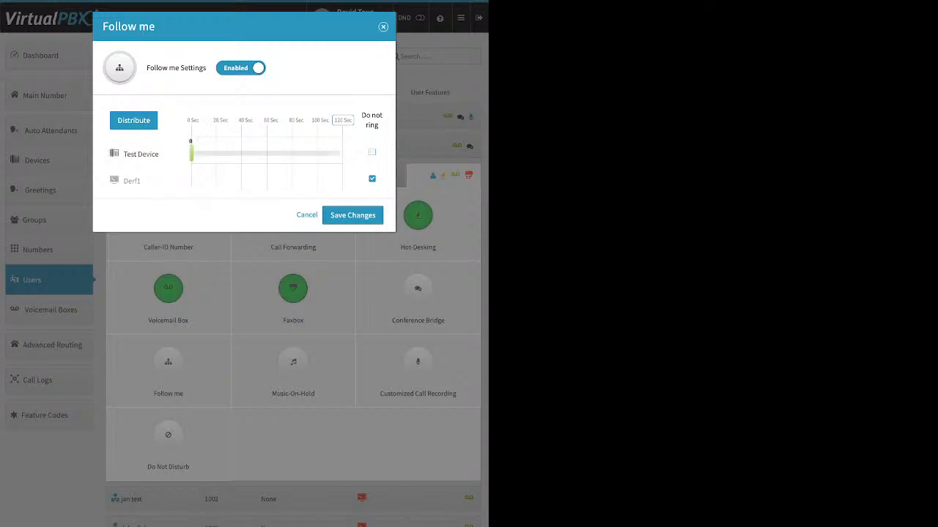
{"action": "left_click", "coordinate": [372, 179]}
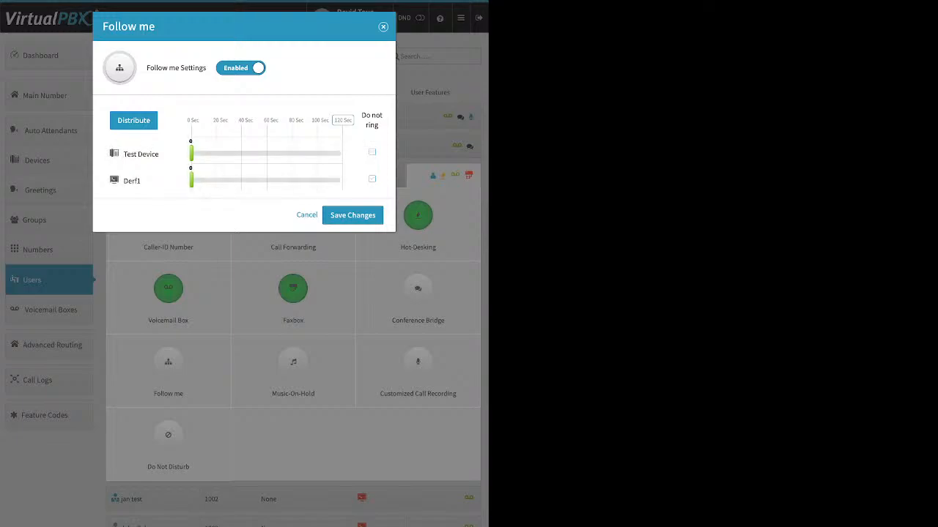
{"action": "left_click_drag", "start_coordinate": [191, 180], "coordinate": [235, 180]}
{"action": "left_click_drag", "start_coordinate": [191, 153], "coordinate": [233, 154]}
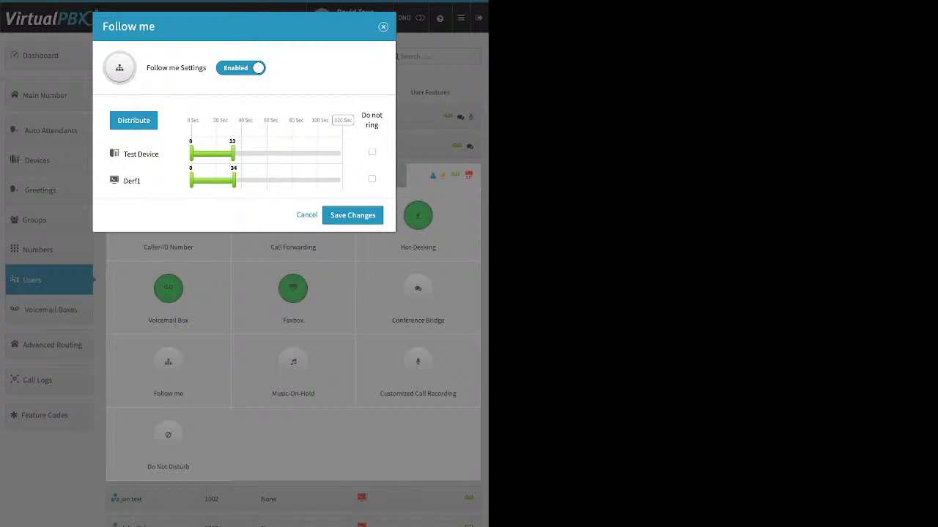
Move Derf1 ahead of Test Device, distribute the ring times evenly over 120 seconds, and save the Follow me settings
{"action": "left_click", "coordinate": [343, 120]}
{"action": "left_click", "coordinate": [134, 120]}
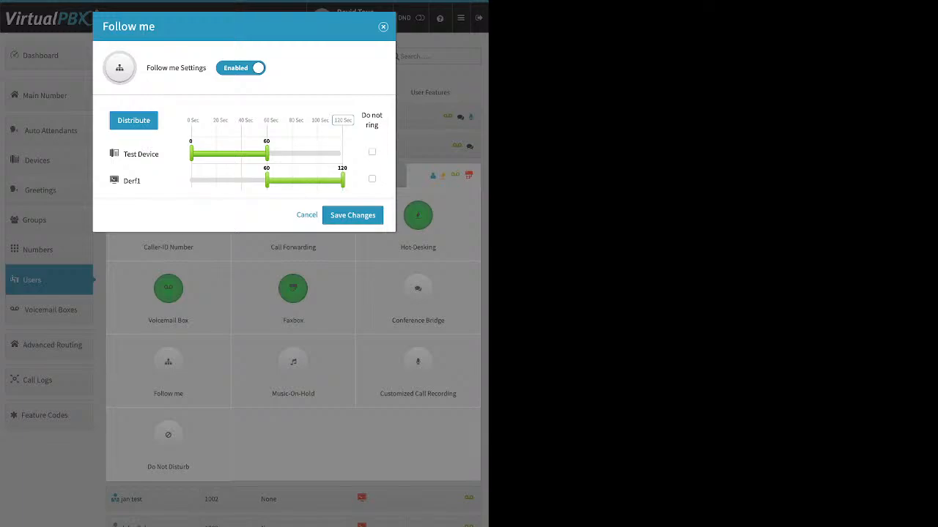
{"action": "left_click_drag", "start_coordinate": [132, 180], "coordinate": [146, 140]}
{"action": "left_click", "coordinate": [133, 121]}
{"action": "left_click", "coordinate": [352, 215]}
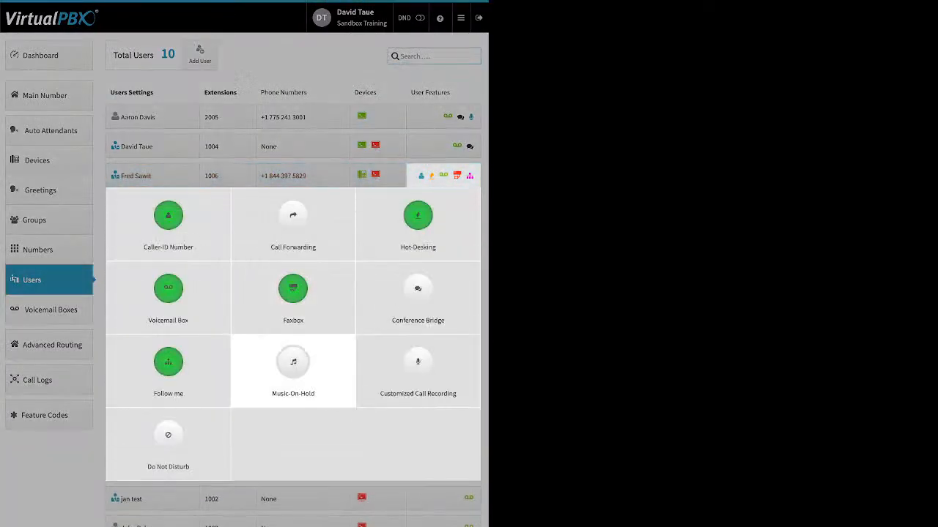
Examine the music-on-hold options and file upload for the user at extension 1006, and close them without saving
{"action": "left_click", "coordinate": [293, 362]}
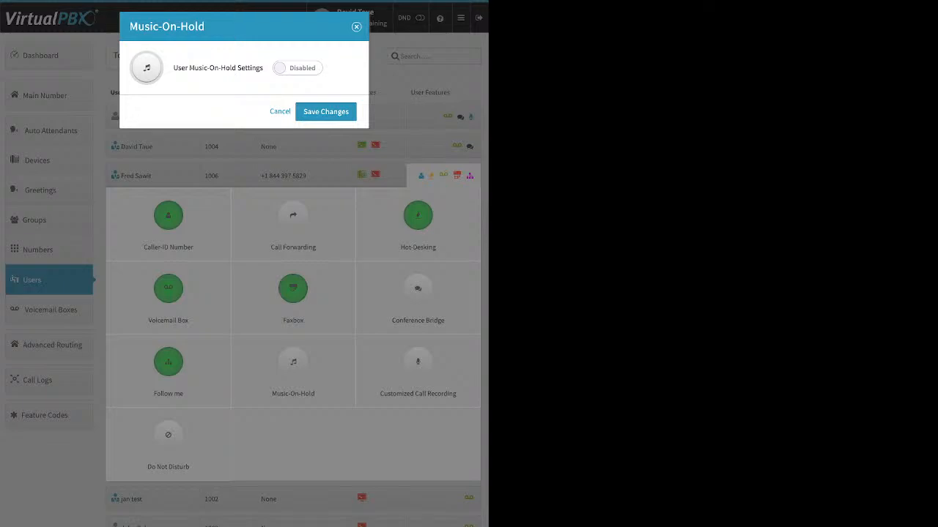
{"action": "left_click", "coordinate": [298, 68]}
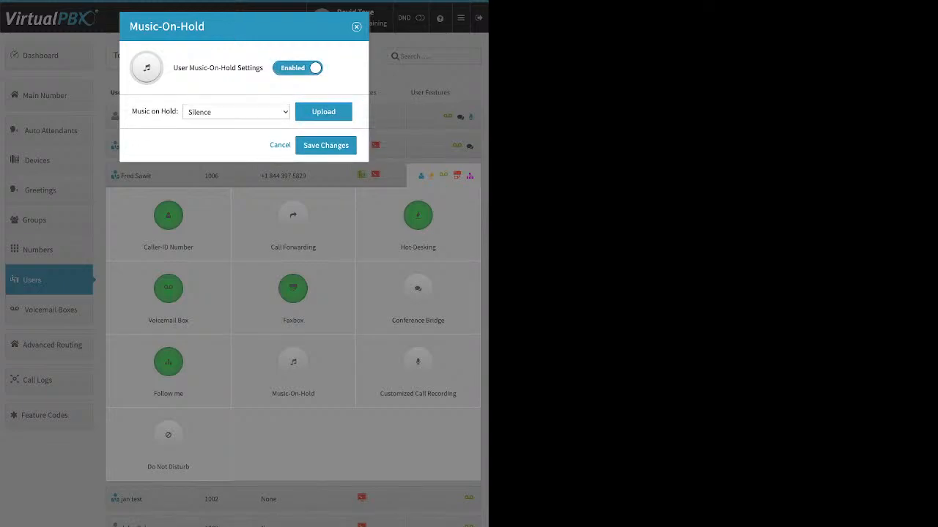
{"action": "left_click", "coordinate": [323, 112]}
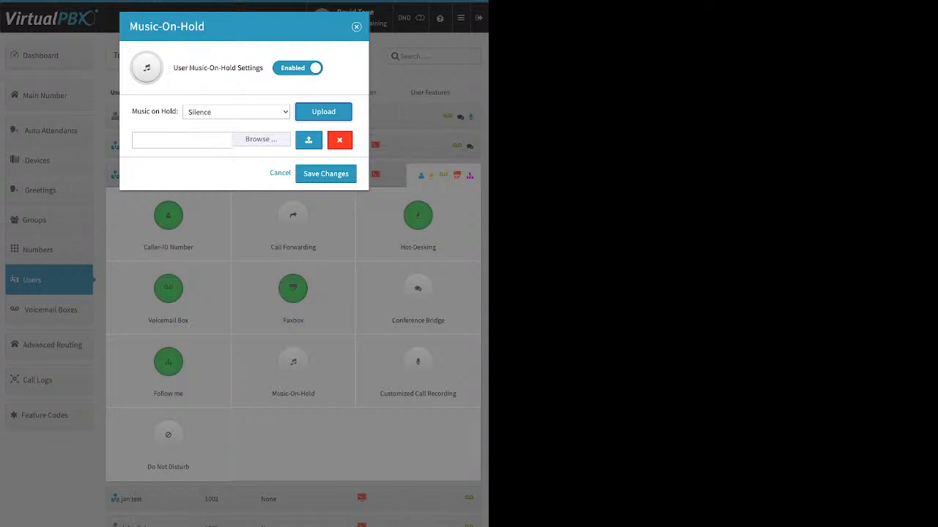
{"action": "left_click", "coordinate": [356, 27]}
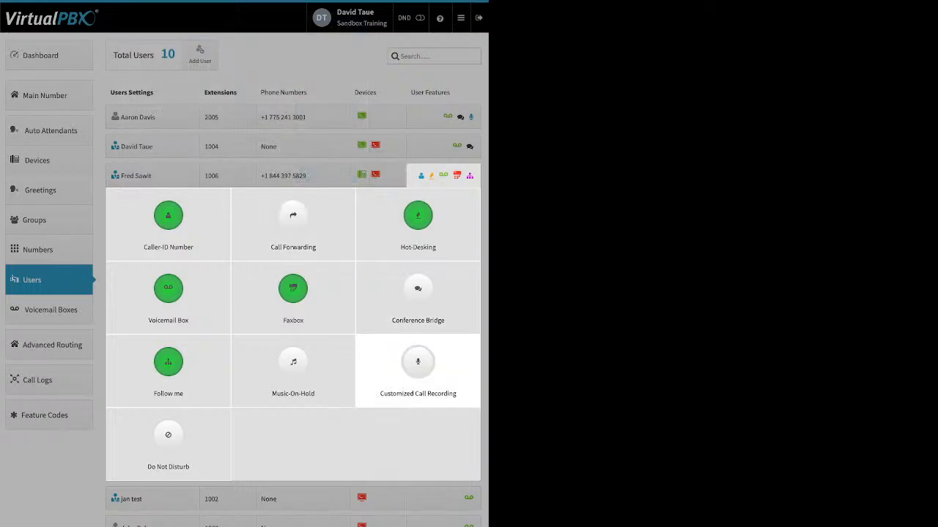
Enable customized call recording for the user at extension 1006 with Inbound External and Outbound External on, and save
{"action": "left_click", "coordinate": [417, 366]}
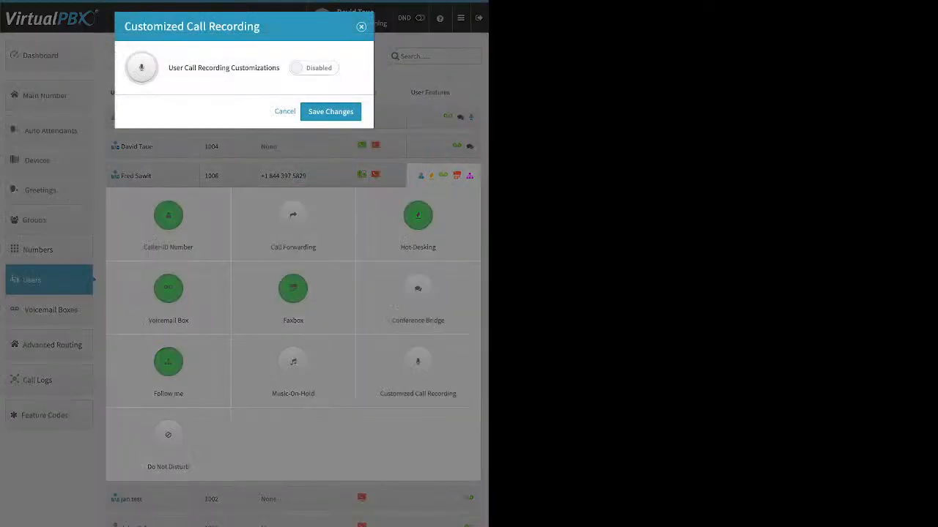
{"action": "left_click", "coordinate": [313, 68]}
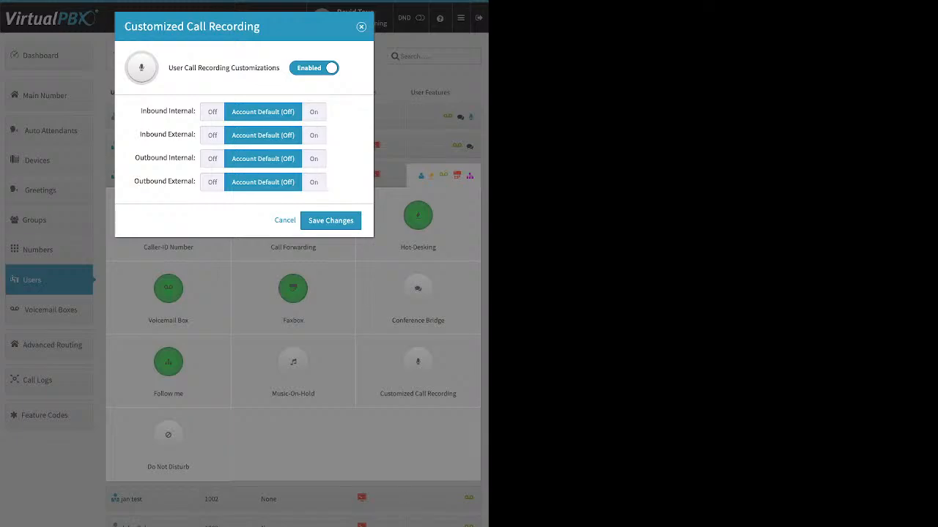
{"action": "left_click", "coordinate": [314, 135]}
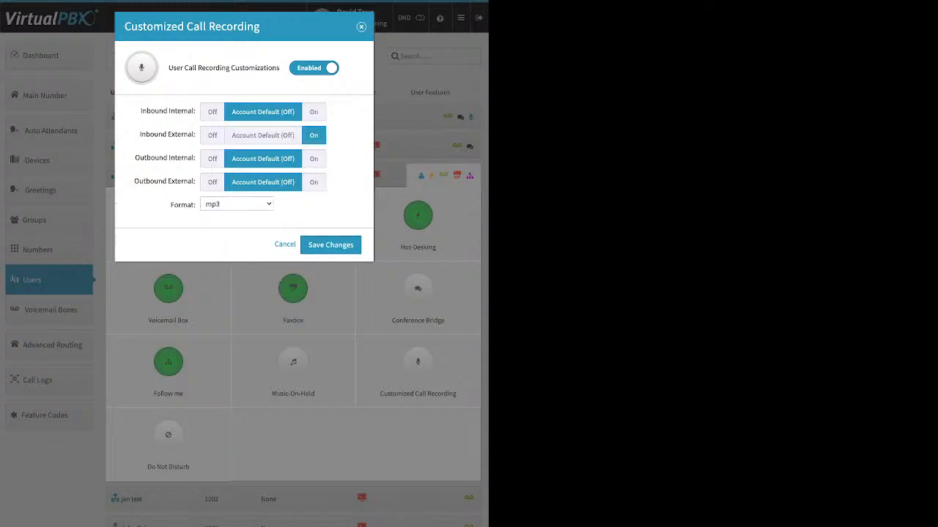
{"action": "left_click", "coordinate": [314, 135]}
{"action": "left_click", "coordinate": [314, 182]}
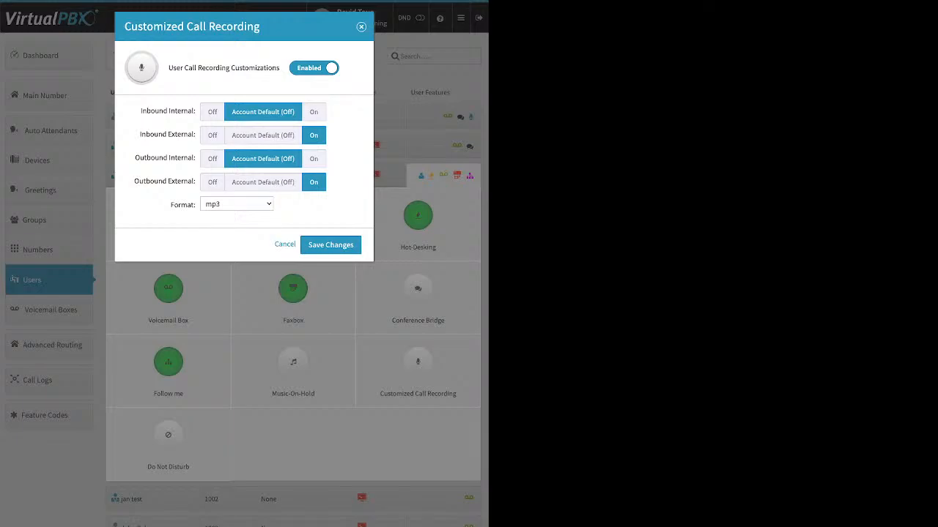
{"action": "left_click", "coordinate": [314, 182]}
{"action": "left_click", "coordinate": [331, 245]}
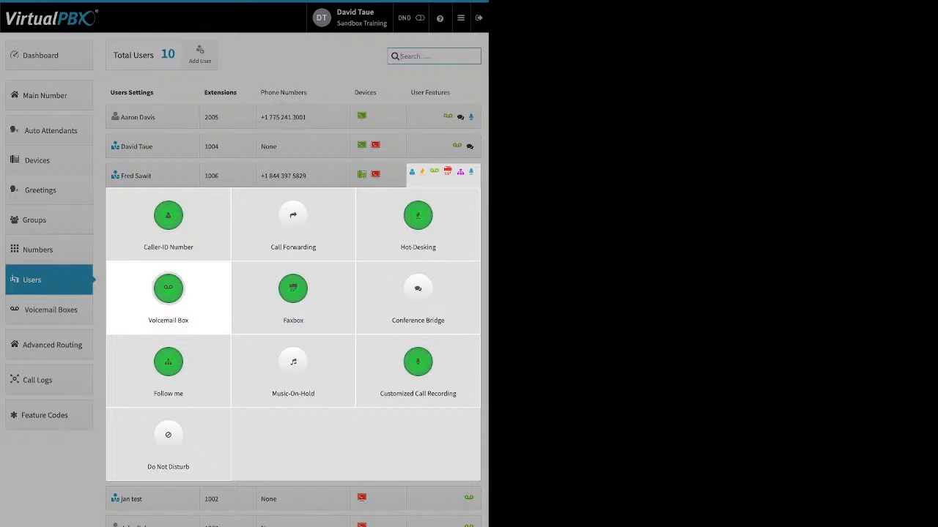
Open the list of voicemail boxes, examine the form for adding a voicemail box, and close the form
{"action": "left_click", "coordinate": [66, 311]}
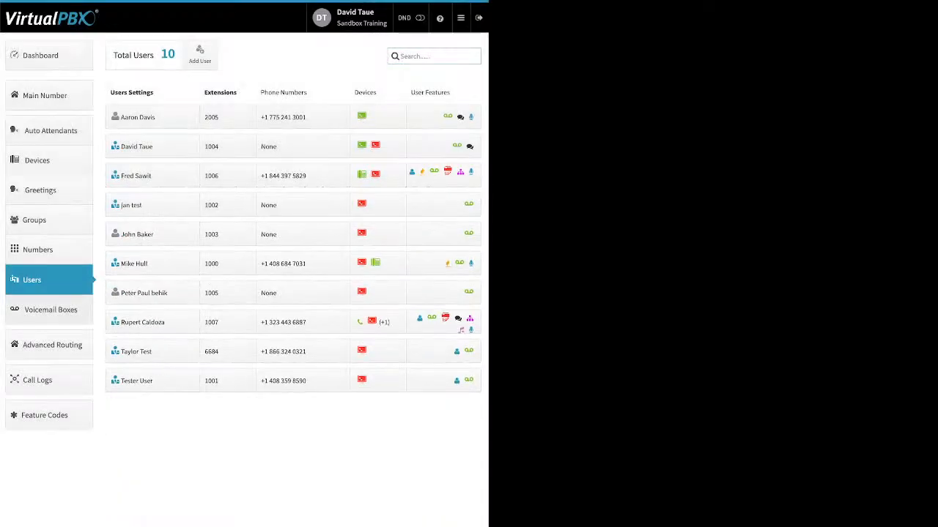
{"action": "left_click", "coordinate": [51, 309]}
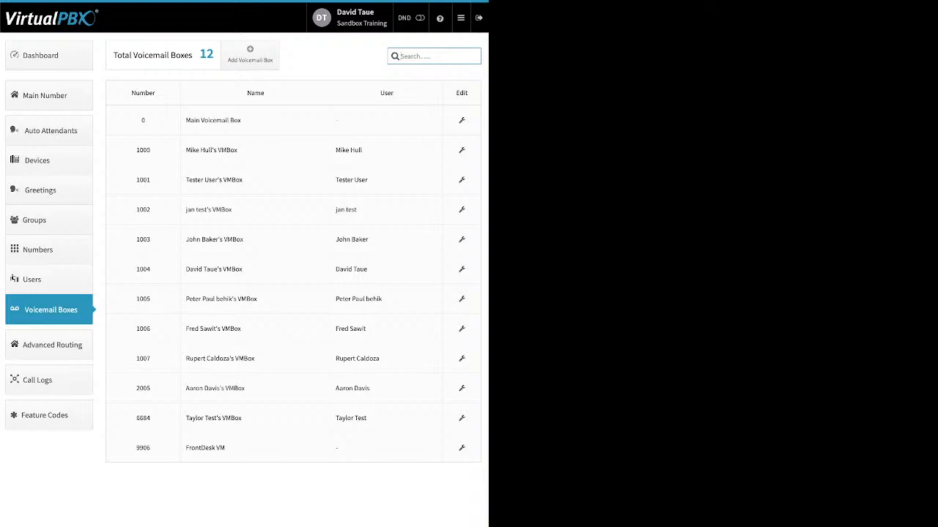
{"action": "left_click", "coordinate": [249, 54]}
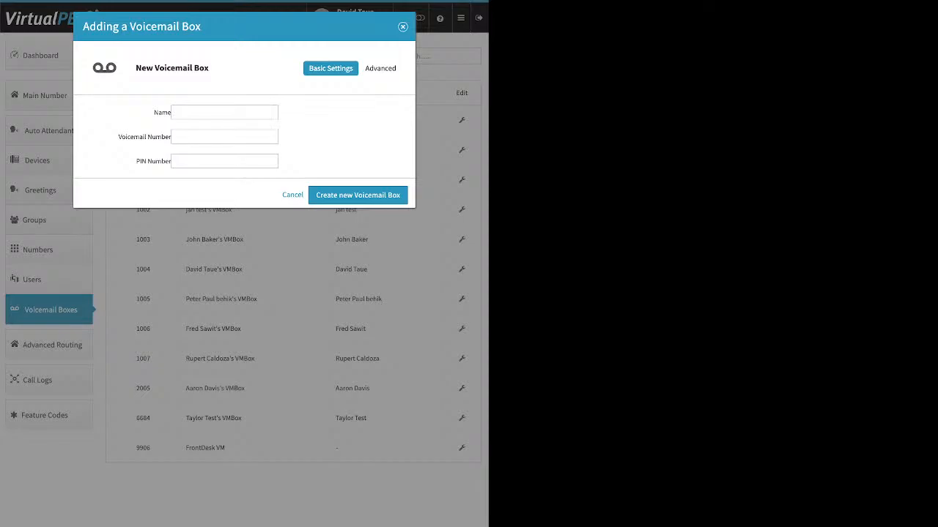
{"action": "key", "text": "Escape"}
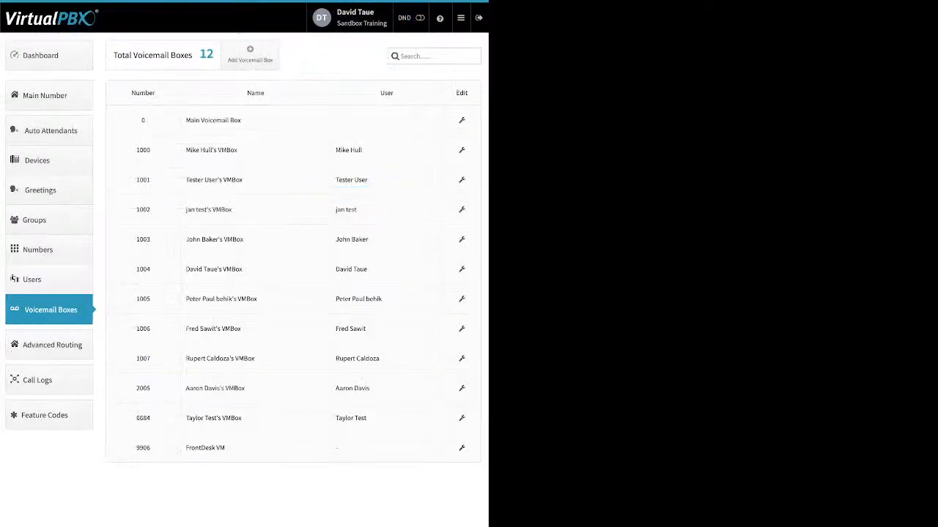
Open the FrontDesk VM voicemail box and examine its regular and temporary greeting media settings
{"action": "left_click", "coordinate": [461, 448]}
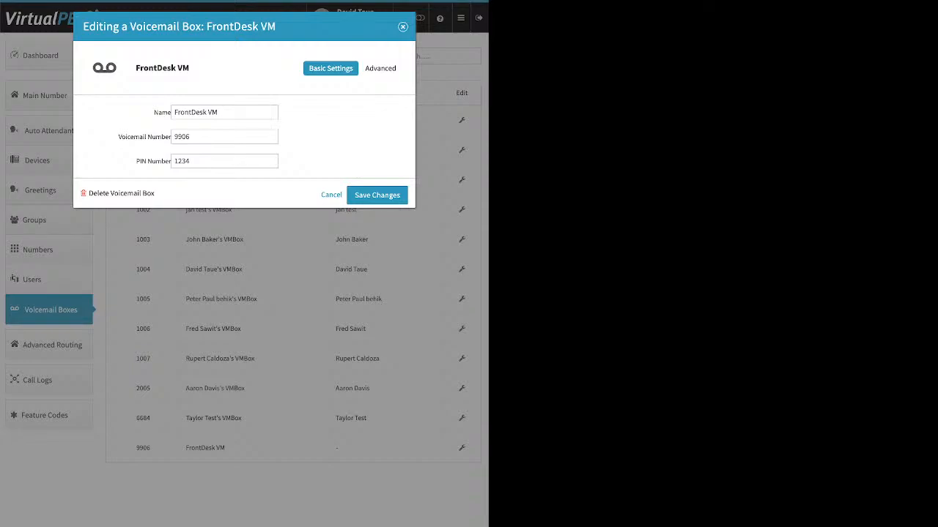
{"action": "left_click", "coordinate": [382, 68]}
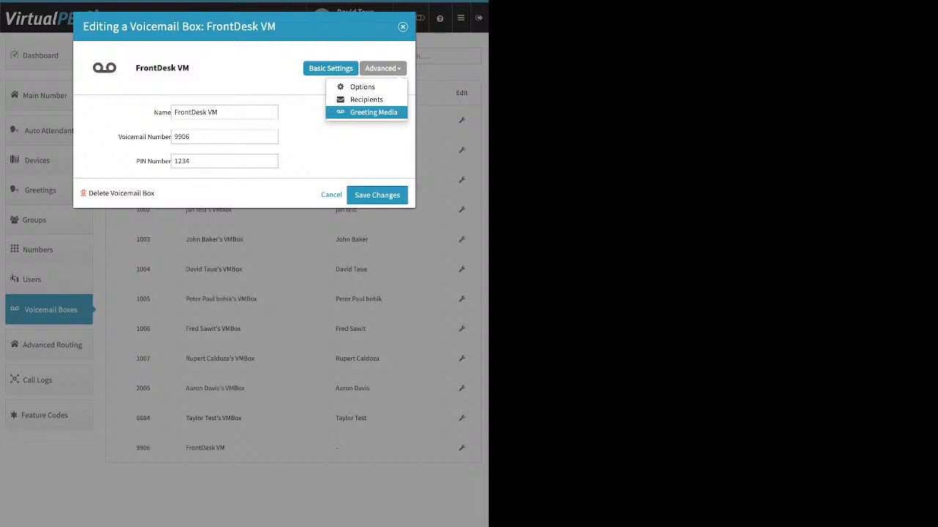
{"action": "left_click", "coordinate": [373, 112]}
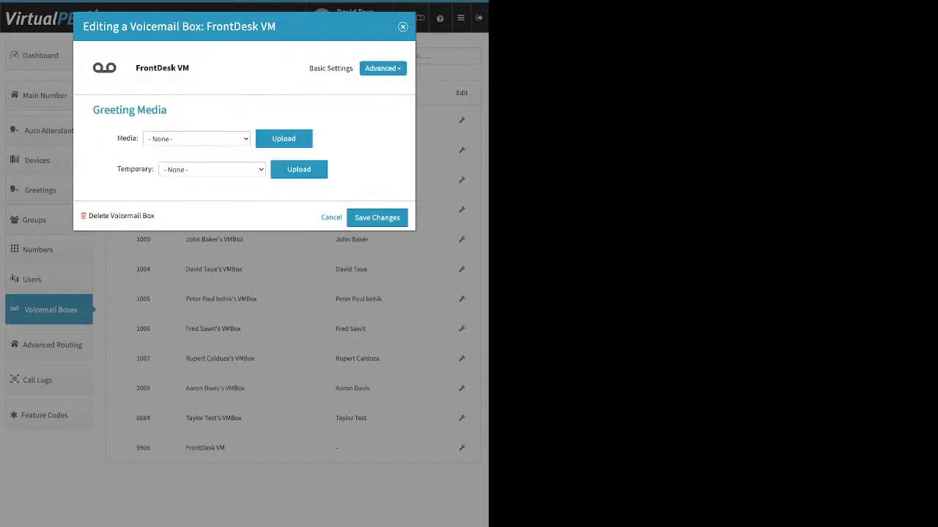
{"action": "left_click_drag", "start_coordinate": [118, 139], "coordinate": [137, 139]}
{"action": "left_click", "coordinate": [136, 139]}
{"action": "left_click_drag", "start_coordinate": [117, 169], "coordinate": [149, 169]}
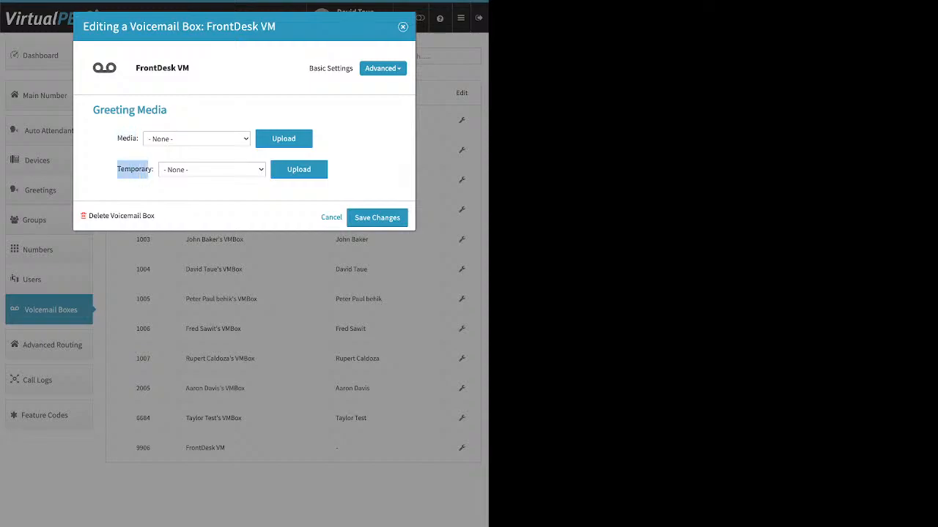
{"action": "left_click", "coordinate": [148, 170]}
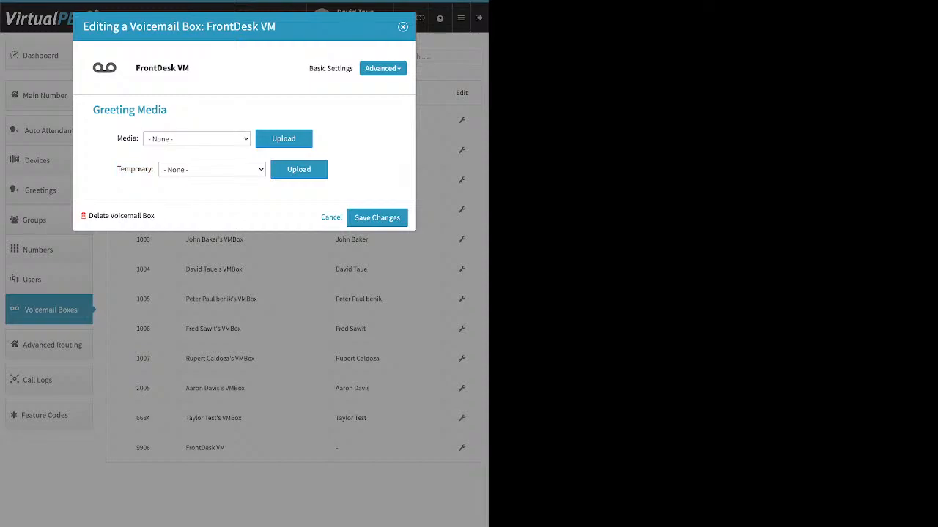
{"action": "left_click_drag", "start_coordinate": [117, 169], "coordinate": [135, 169]}
{"action": "left_click", "coordinate": [135, 170]}
Open the notification recipients of the FrontDesk VM voicemail box, add a blank recipient, and remove it again
{"action": "left_click", "coordinate": [383, 69]}
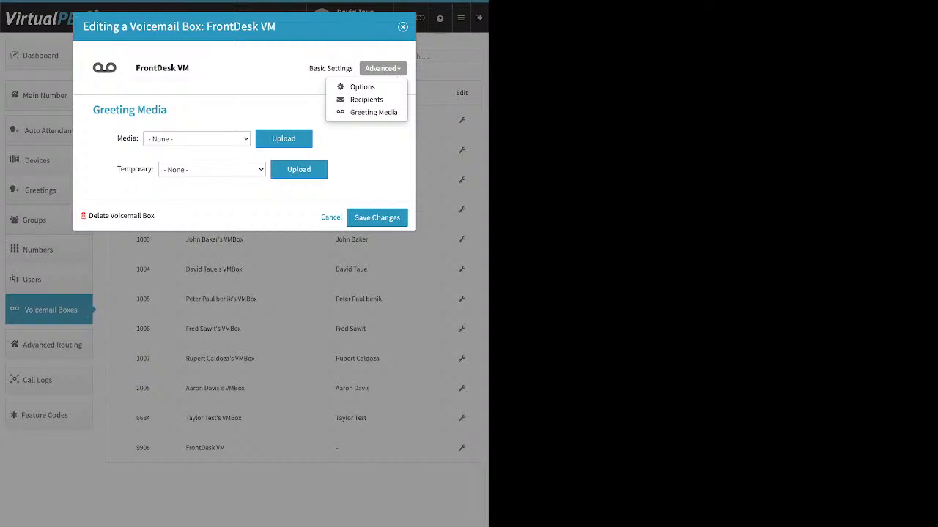
{"action": "left_click", "coordinate": [366, 99]}
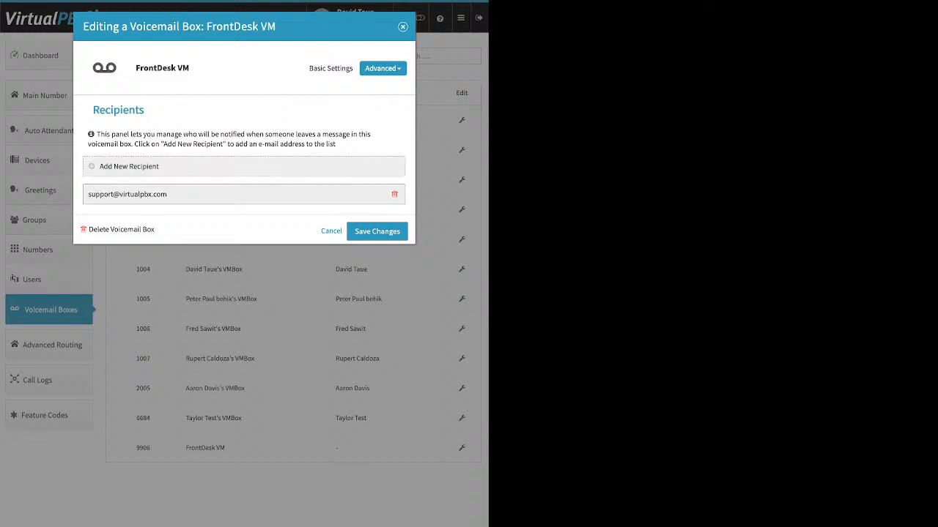
{"action": "left_click", "coordinate": [129, 166]}
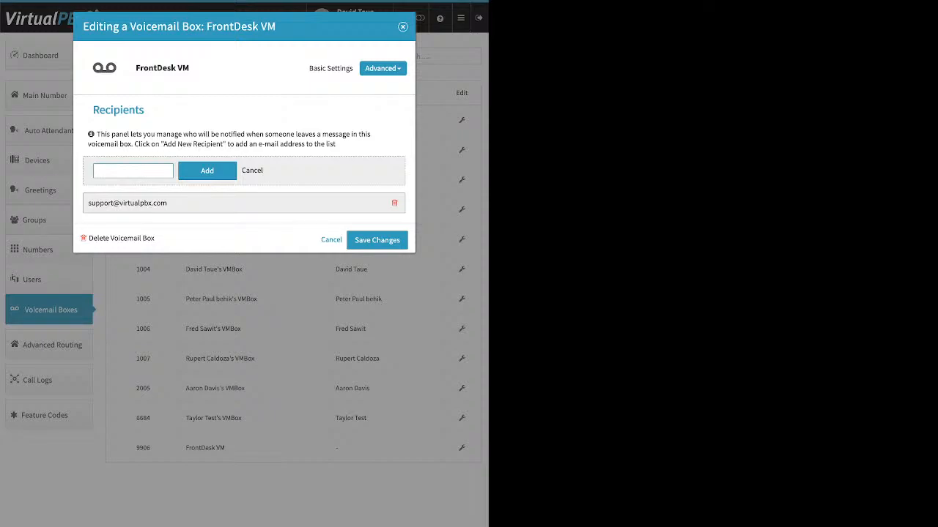
{"action": "left_click", "coordinate": [207, 171]}
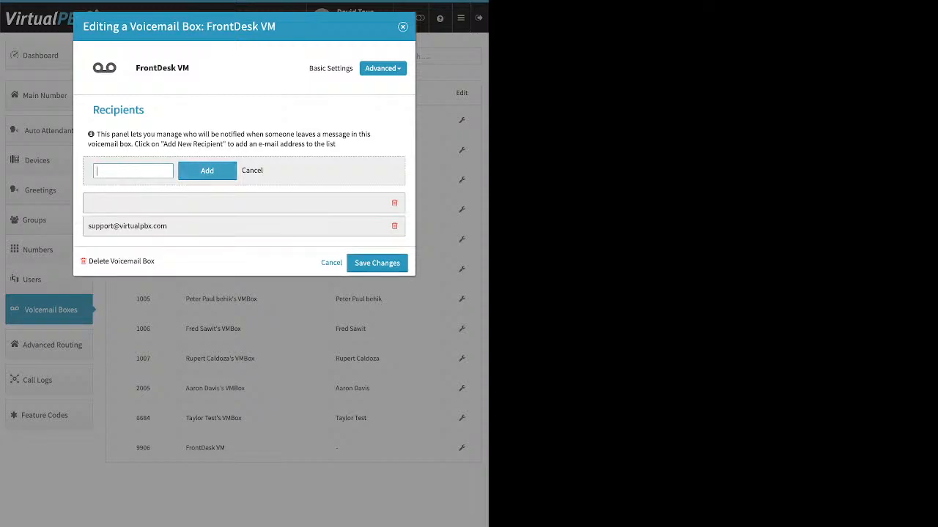
{"action": "left_click", "coordinate": [395, 203]}
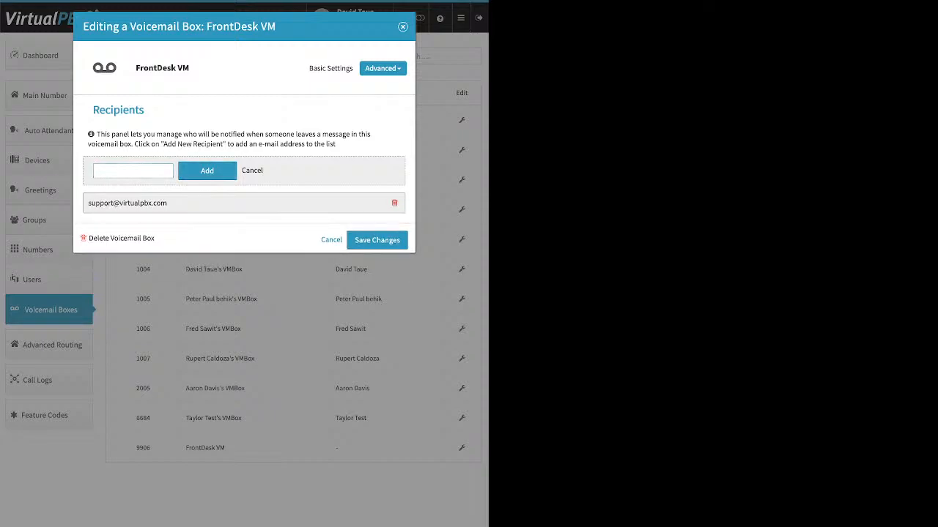
Examine the FrontDesk VM options, including Delete after Notification and Attach messages to e-mail, and close the voicemail box without saving
{"action": "left_click", "coordinate": [383, 68]}
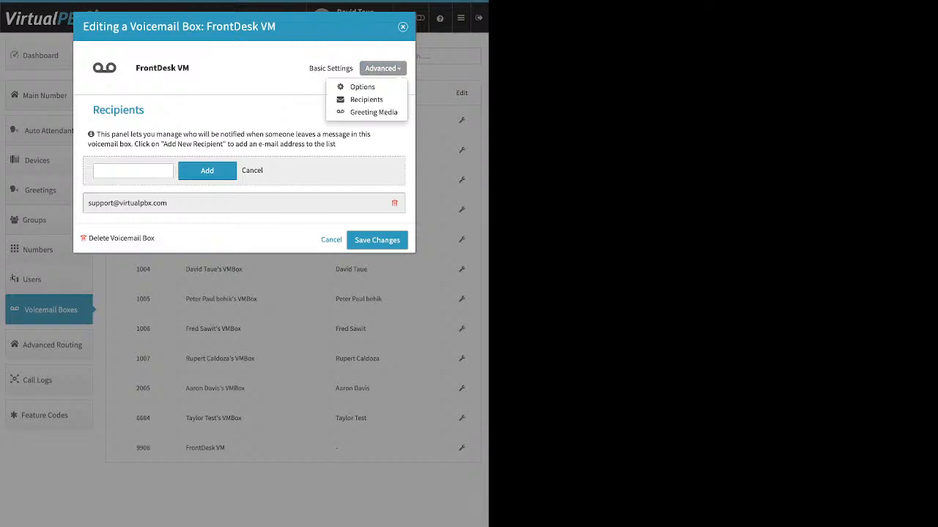
{"action": "left_click", "coordinate": [362, 86]}
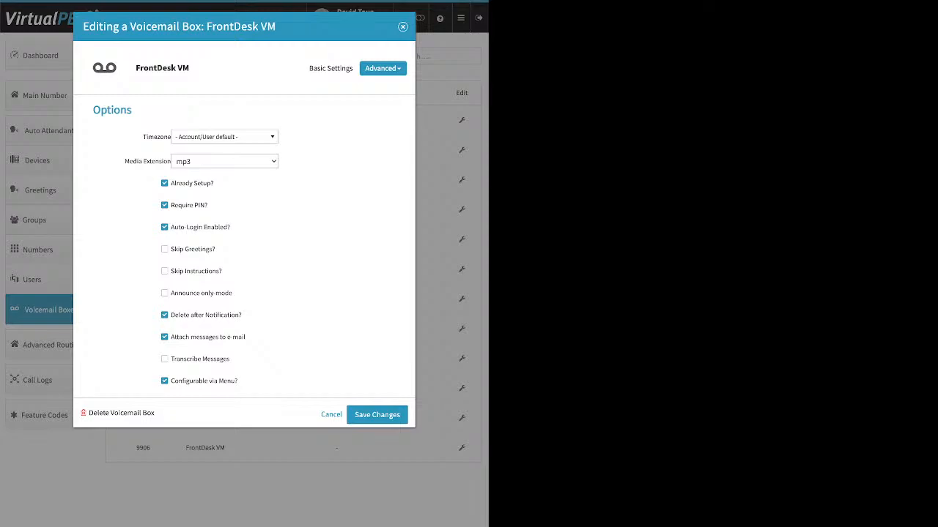
{"action": "mouse_move", "coordinate": [192, 183]}
{"action": "left_click", "coordinate": [164, 315]}
{"action": "left_click_drag", "start_coordinate": [246, 337], "coordinate": [173, 337]}
{"action": "left_click", "coordinate": [165, 315]}
{"action": "left_click", "coordinate": [403, 27]}
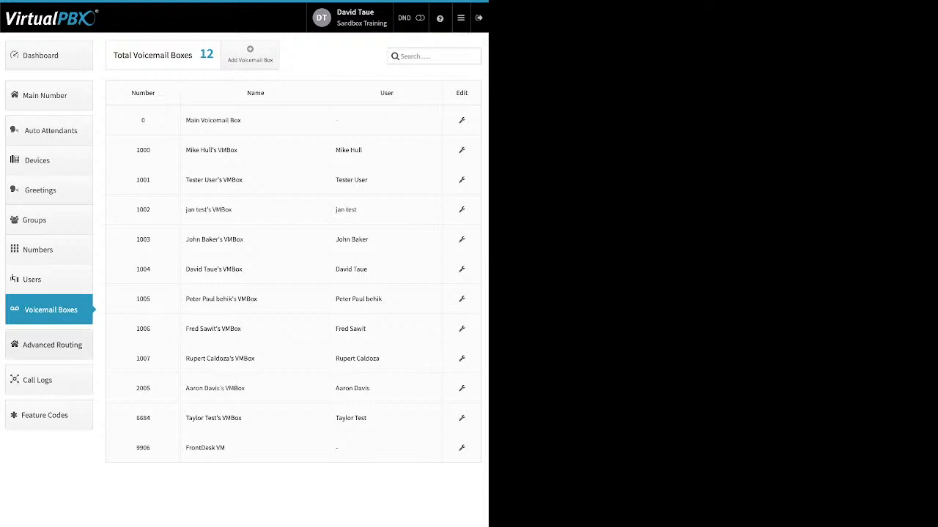
Enable Direct Inward System Access in the advanced routing, add extension 1008 to it, and save the changes
{"action": "left_click", "coordinate": [52, 344]}
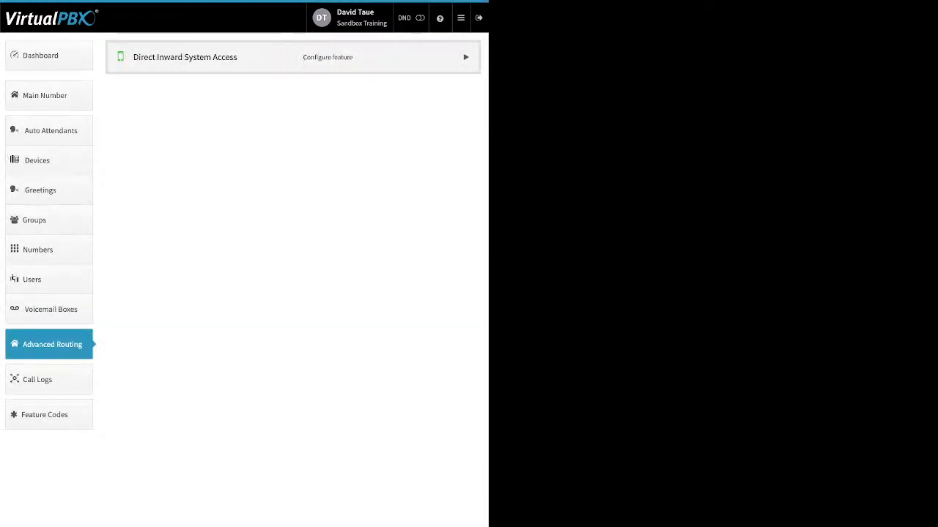
{"action": "left_click", "coordinate": [328, 57]}
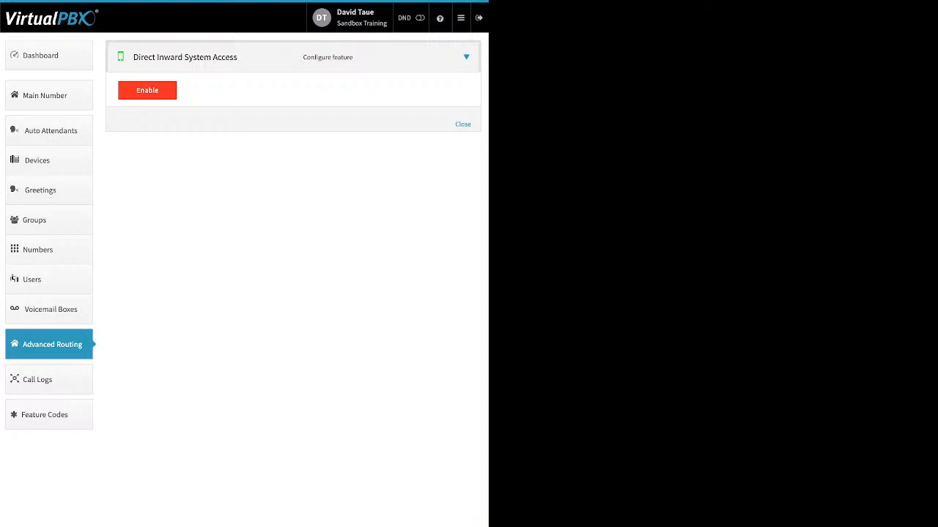
{"action": "left_click", "coordinate": [147, 90]}
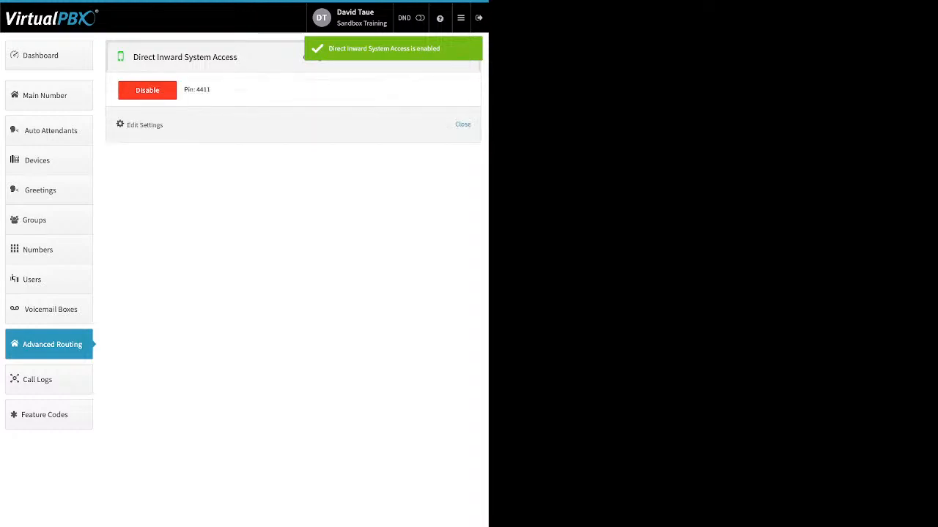
{"action": "left_click", "coordinate": [144, 124]}
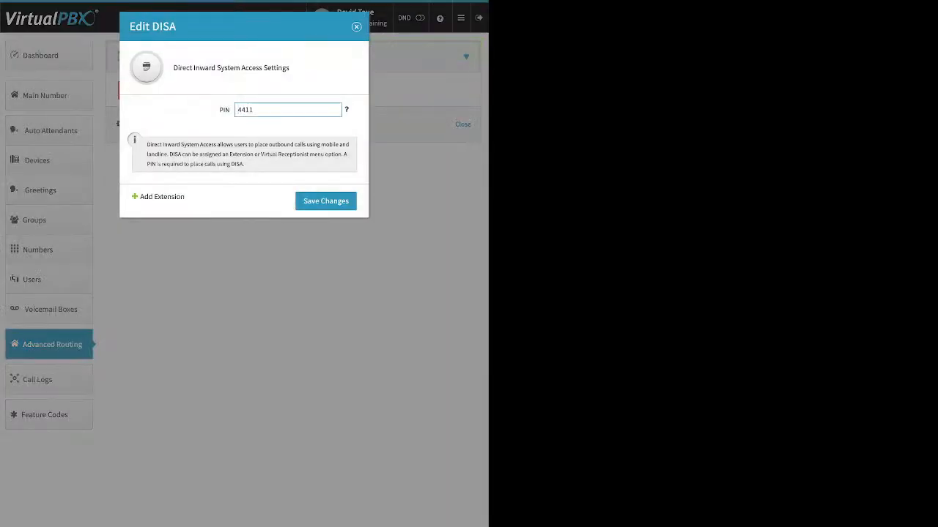
{"action": "left_click", "coordinate": [162, 197]}
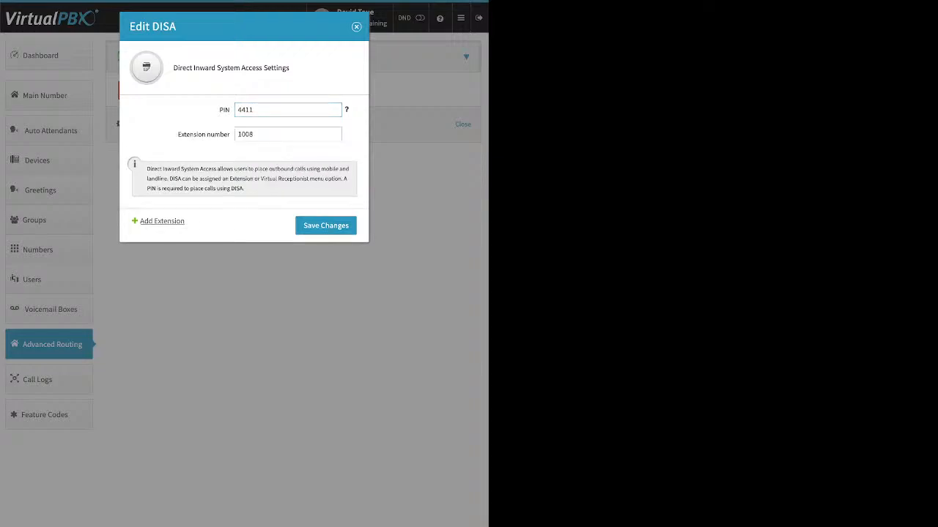
{"action": "left_click", "coordinate": [325, 225]}
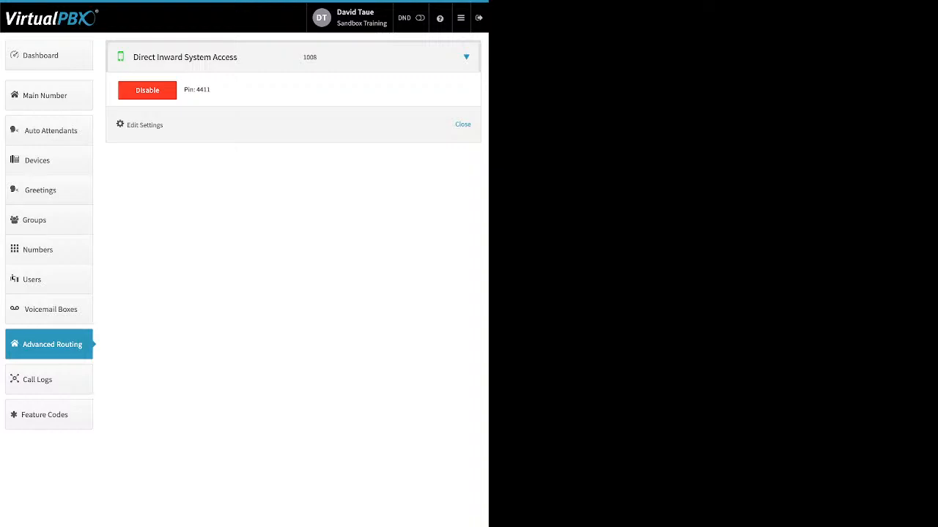
Try to disable Direct Inward System Access for all users
{"action": "left_click", "coordinate": [147, 90]}
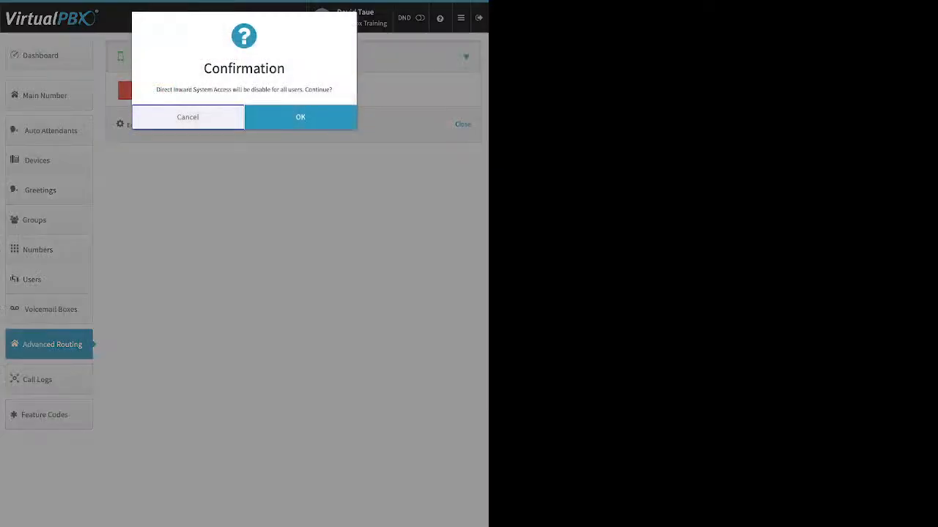
{"action": "left_click", "coordinate": [300, 117]}
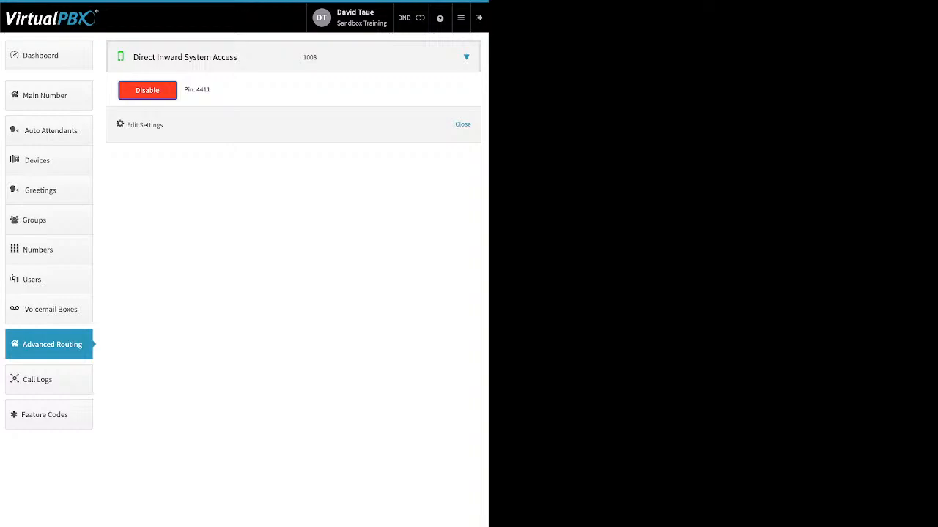
List this month's call logs, examine the legs and durations of the 11/08/21 11:05:30 call, and show the custom date range filter
{"action": "left_click", "coordinate": [49, 379]}
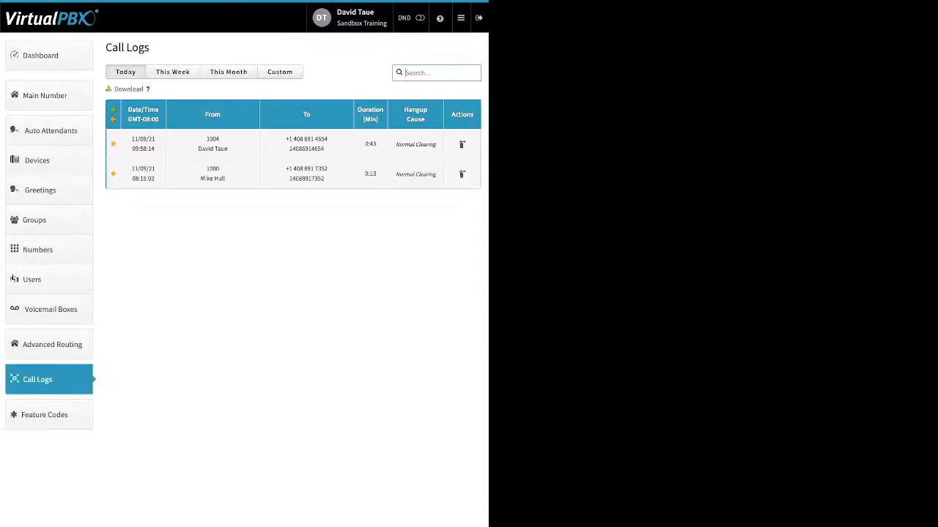
{"action": "left_click", "coordinate": [228, 72]}
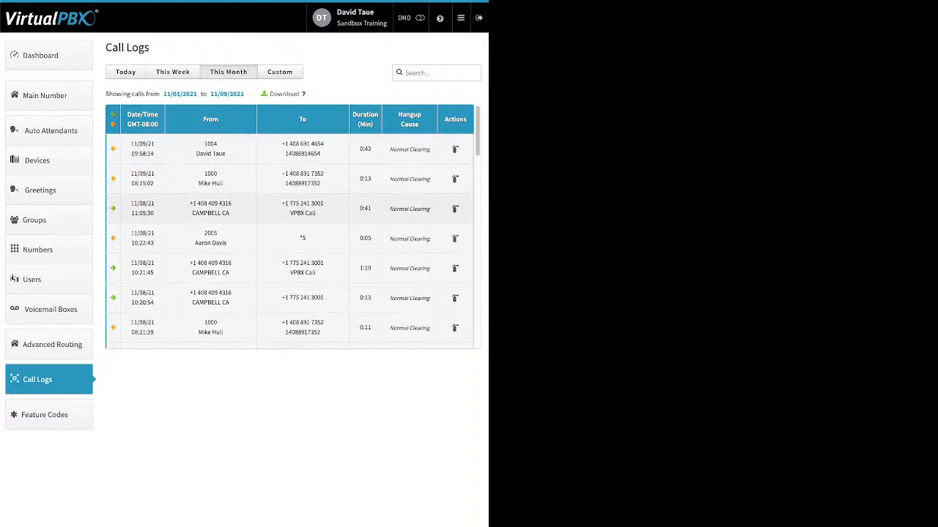
{"action": "left_click", "coordinate": [289, 209]}
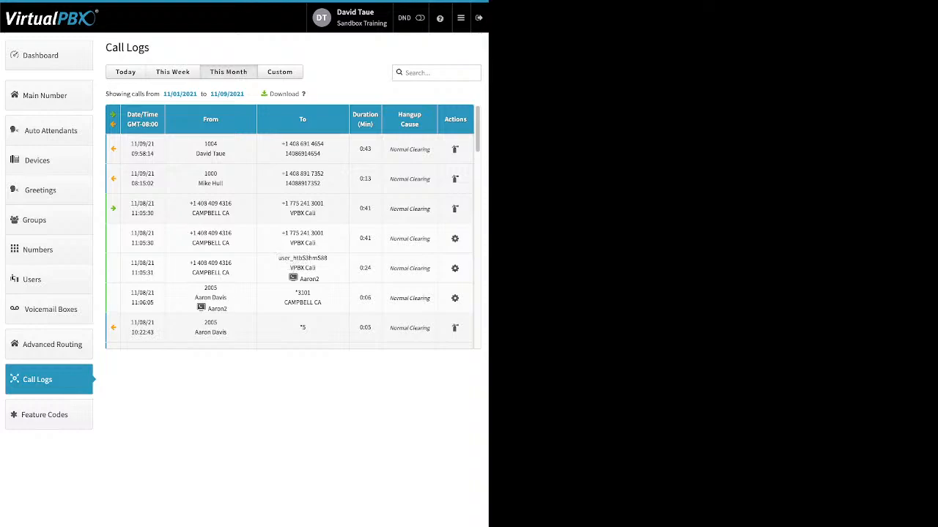
{"action": "double_click", "coordinate": [309, 279]}
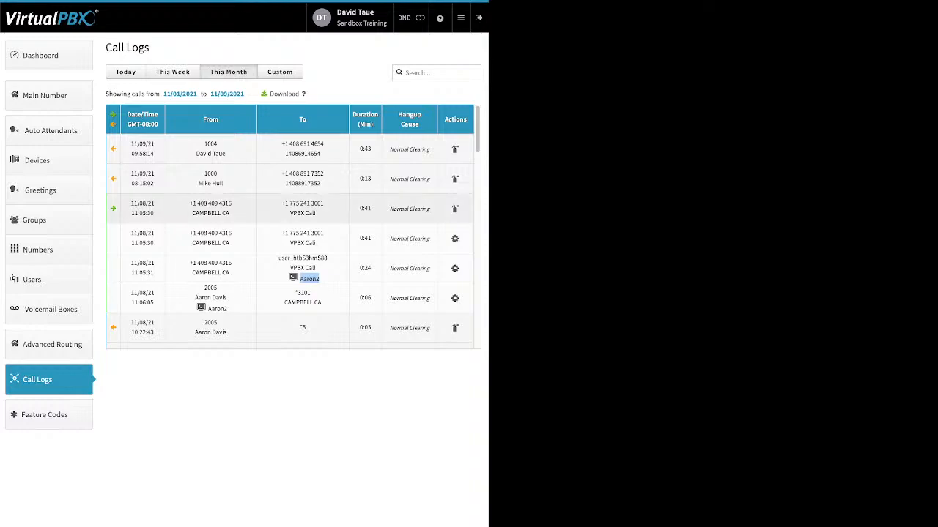
{"action": "left_click_drag", "start_coordinate": [363, 269], "coordinate": [368, 269]}
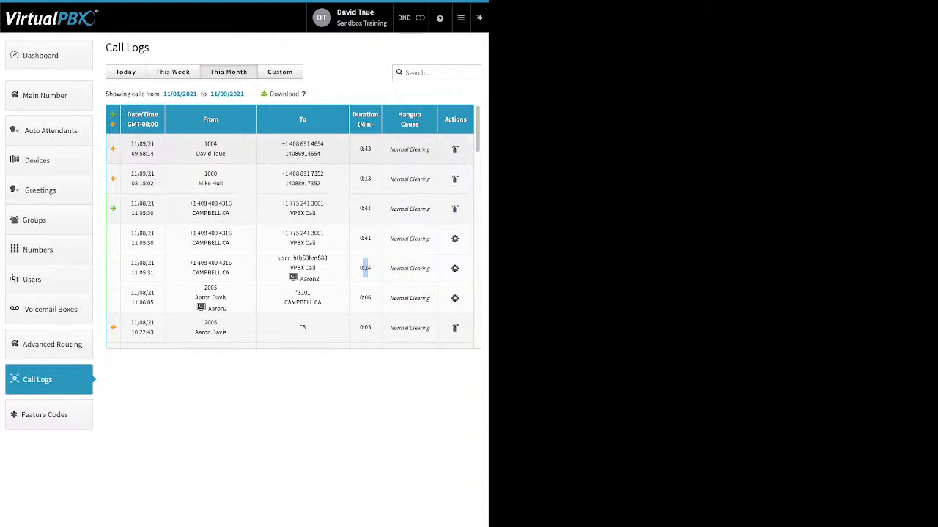
{"action": "left_click", "coordinate": [279, 72]}
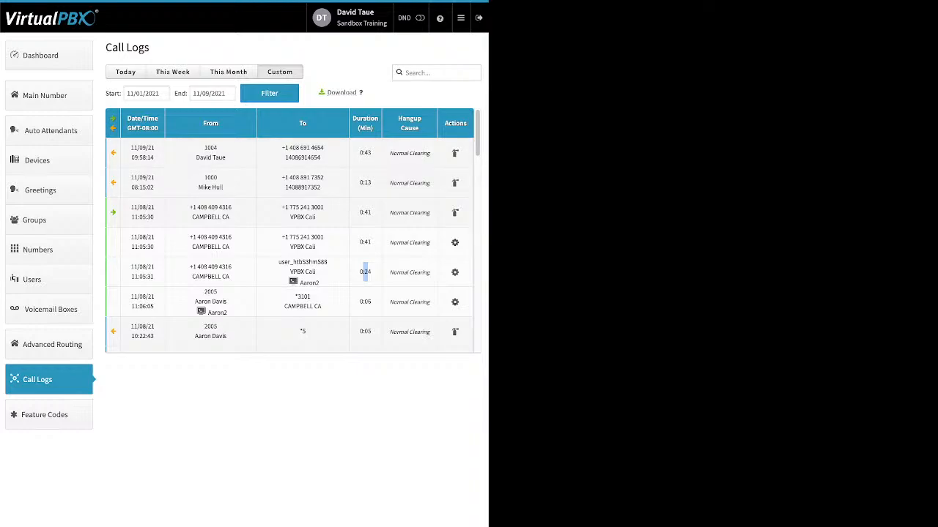
Open the list of available feature codes
{"action": "left_click", "coordinate": [45, 414]}
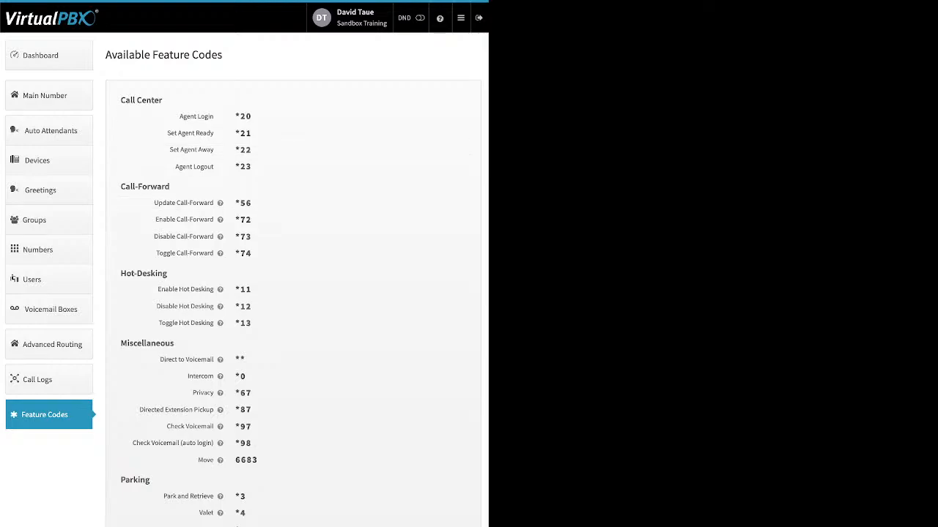
Switch to the call queues app and start a new queue named Support with the new call-in extension 5678
{"action": "left_click", "coordinate": [460, 18]}
{"action": "left_click", "coordinate": [405, 43]}
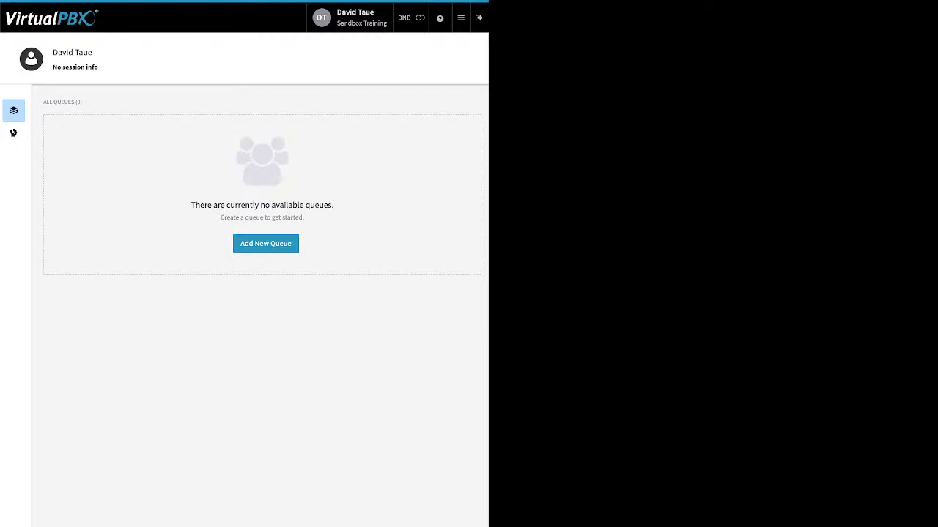
{"action": "left_click", "coordinate": [265, 244]}
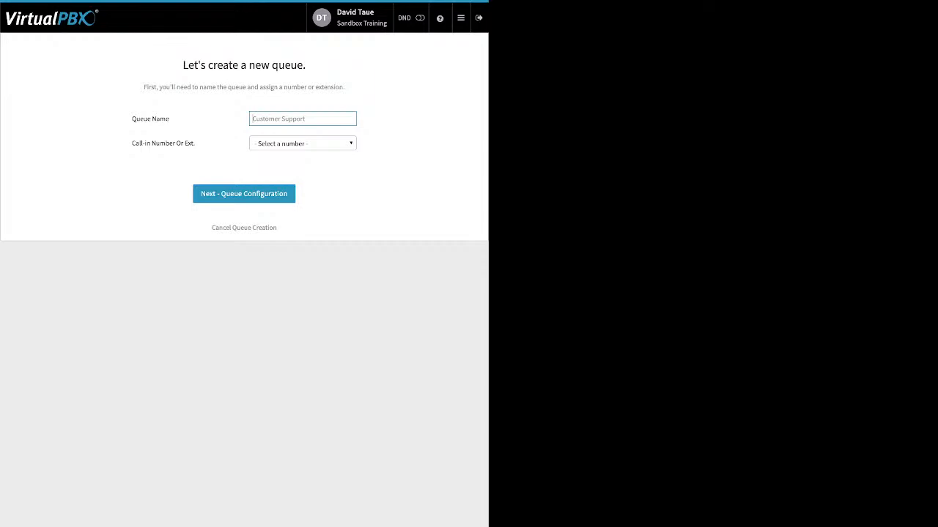
{"action": "type", "text": "Support"}
{"action": "left_click", "coordinate": [302, 144]}
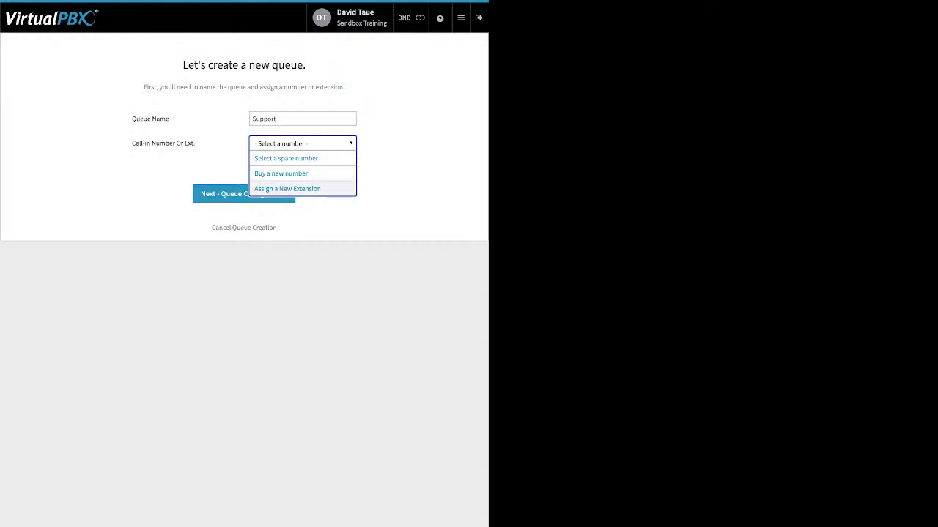
{"action": "left_click", "coordinate": [287, 189]}
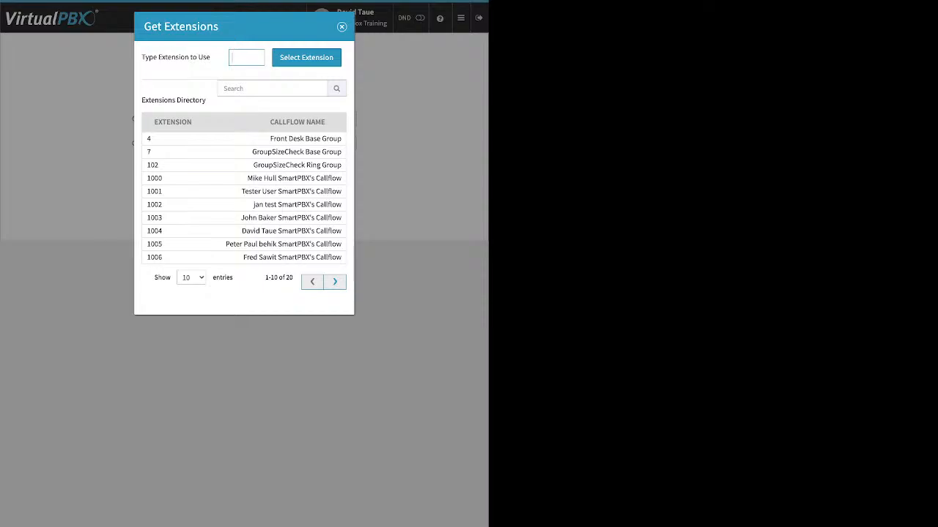
{"action": "type", "text": "5678"}
{"action": "key", "text": "Return"}
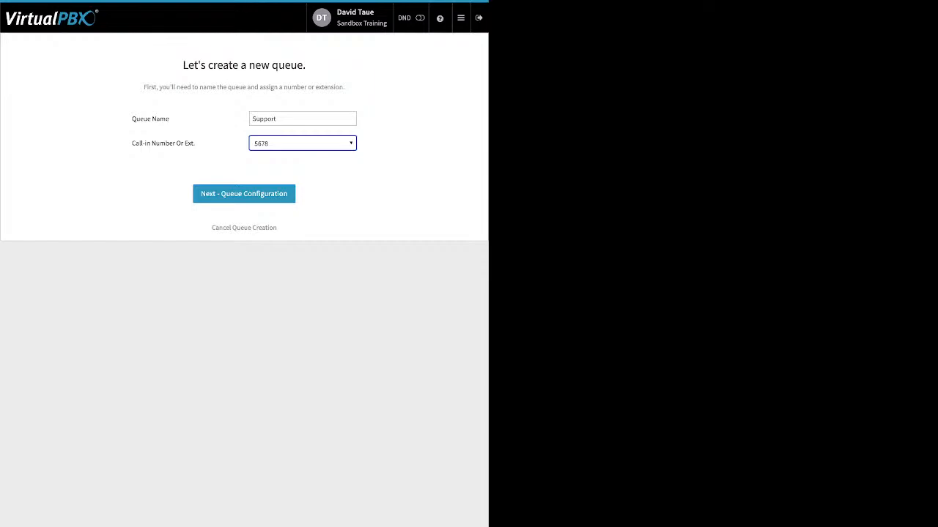
Continue to the Support queue's configuration and briefly show the file upload option for its hold treatment
{"action": "left_click", "coordinate": [244, 195]}
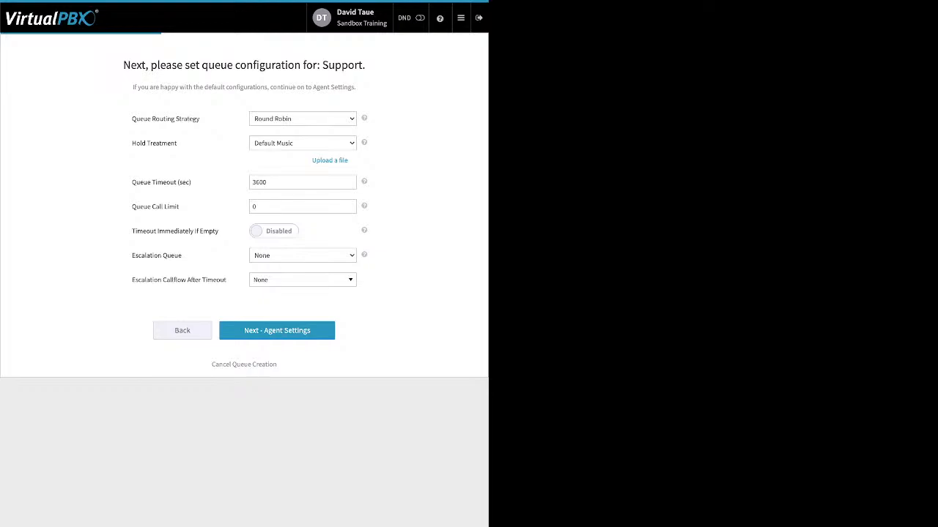
{"action": "left_click", "coordinate": [330, 160]}
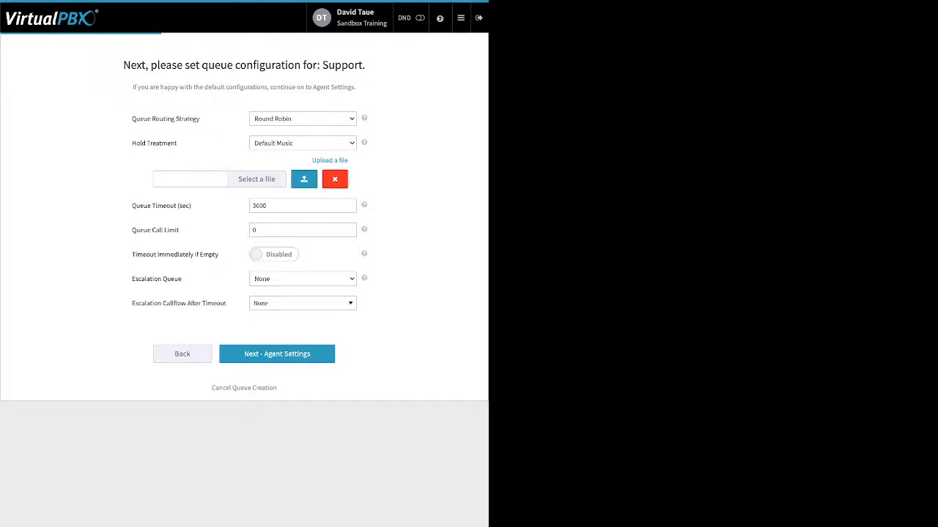
{"action": "left_click", "coordinate": [335, 180]}
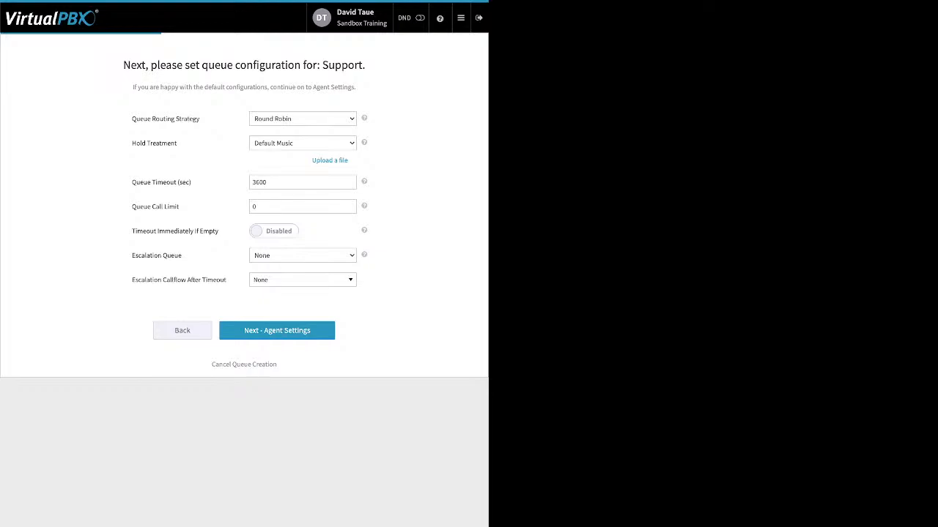
Set the Support queue's call limit to 4 and enable Timeout Immediately If Empty
{"action": "left_click", "coordinate": [303, 182]}
{"action": "left_click", "coordinate": [256, 207]}
{"action": "left_click_drag", "start_coordinate": [199, 231], "coordinate": [178, 232]}
{"action": "left_click", "coordinate": [274, 231]}
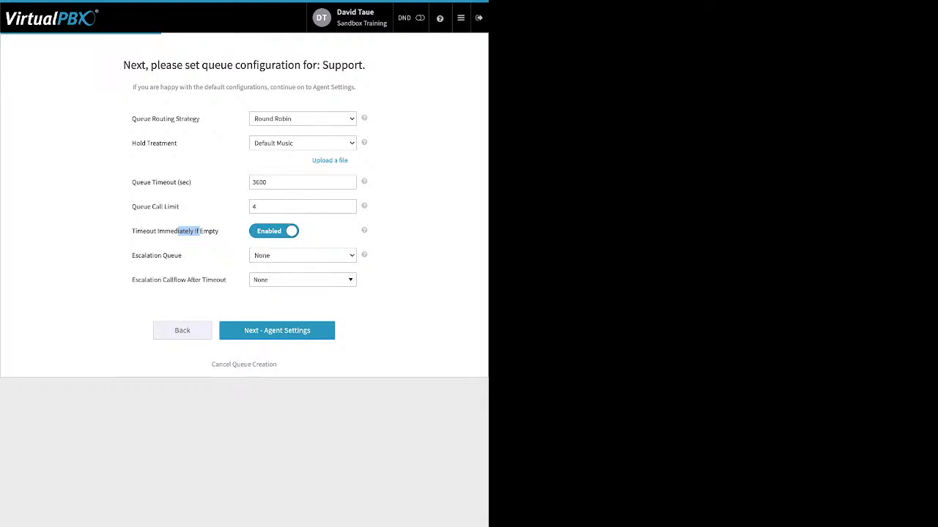
Check the Escalation Queue setting of the Support queue without choosing another queue
{"action": "mouse_move", "coordinate": [136, 255]}
{"action": "left_mouse_down"}
{"action": "mouse_move", "coordinate": [182, 256]}
{"action": "mouse_move", "coordinate": [139, 256]}
{"action": "left_mouse_up"}
{"action": "left_click", "coordinate": [181, 257]}
{"action": "left_click", "coordinate": [302, 256]}
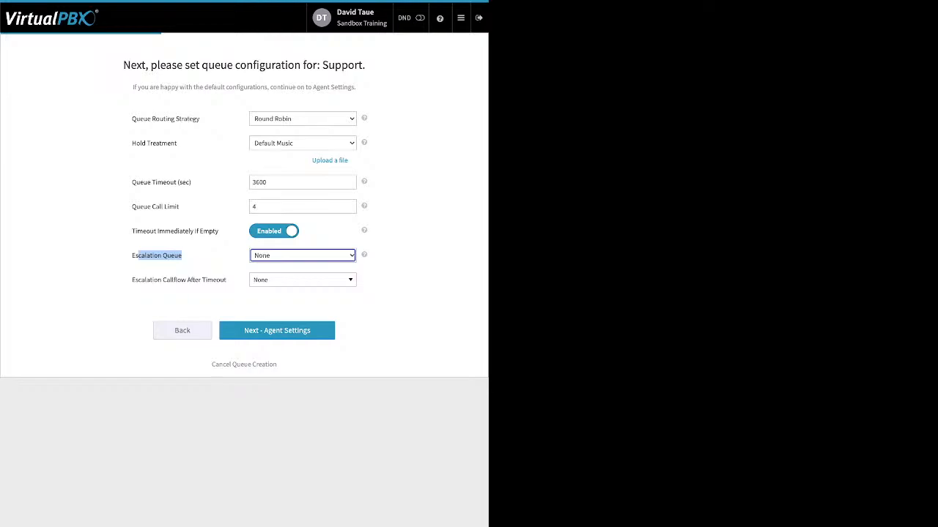
{"action": "left_click", "coordinate": [140, 256]}
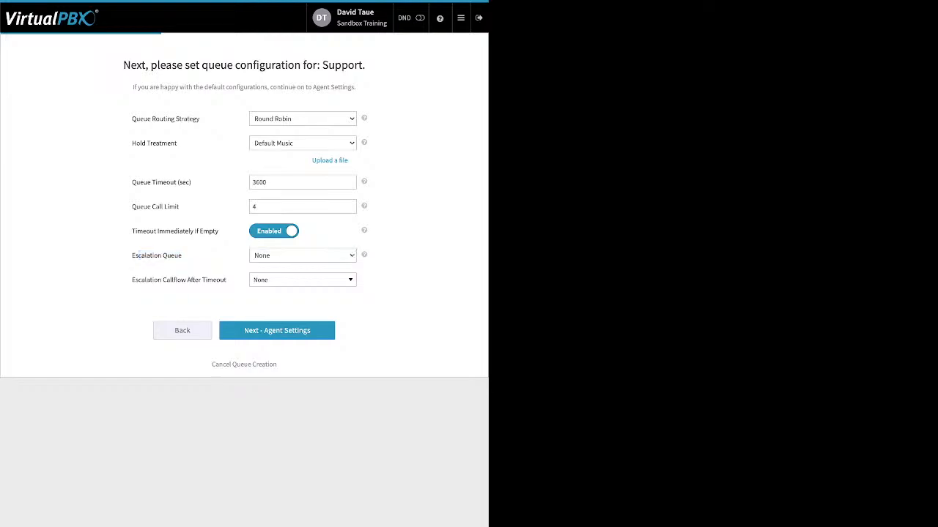
Set the Support queue's Escalation Callflow After Timeout to Main Voicemail Box
{"action": "left_click_drag", "start_coordinate": [227, 280], "coordinate": [153, 280]}
{"action": "left_click", "coordinate": [152, 280]}
{"action": "left_click", "coordinate": [302, 280]}
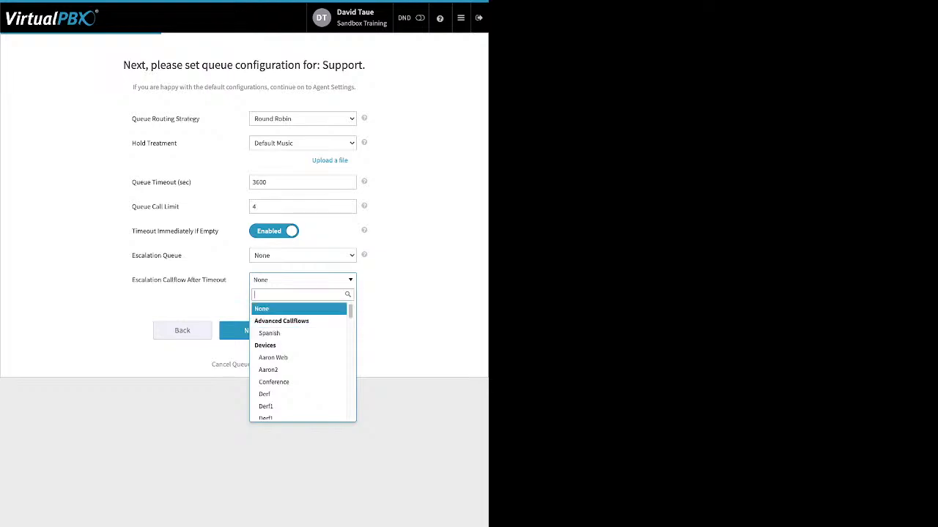
{"action": "key", "text": "Down"}
{"action": "key", "text": "Down"}
{"action": "key", "text": "Down"}
{"action": "key", "text": "Down"}
{"action": "key", "text": "Down"}
{"action": "key", "text": "Down"}
{"action": "key", "text": "Down"}
{"action": "key", "text": "Down"}
{"action": "key", "text": "Down"}
{"action": "key", "text": "Down"}
{"action": "key", "text": "Down"}
{"action": "key", "text": "Down"}
{"action": "key", "text": "Down"}
{"action": "key", "text": "Down"}
{"action": "key", "text": "Down"}
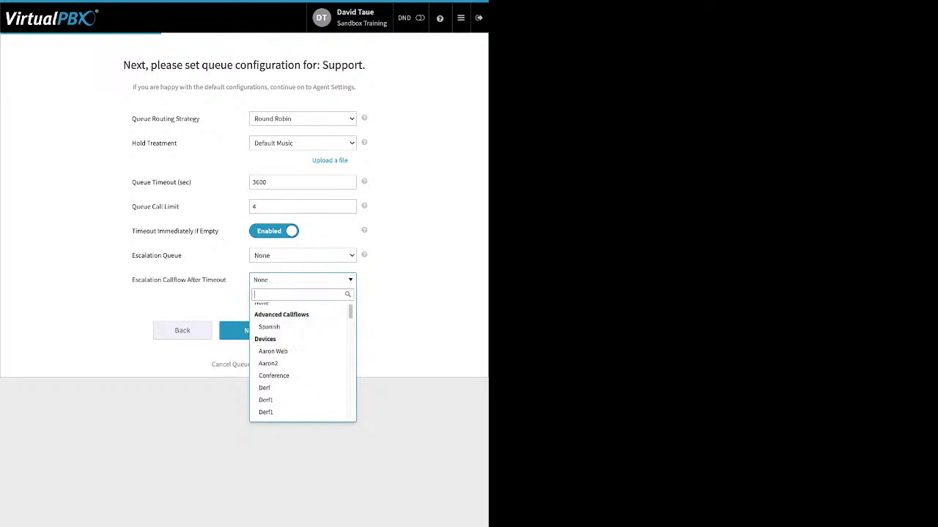
{"action": "key", "text": "Down"}
{"action": "key", "text": "Down"}
{"action": "key", "text": "Down"}
{"action": "key", "text": "Down"}
{"action": "key", "text": "Down"}
{"action": "key", "text": "Down"}
{"action": "key", "text": "Down"}
{"action": "key", "text": "Down"}
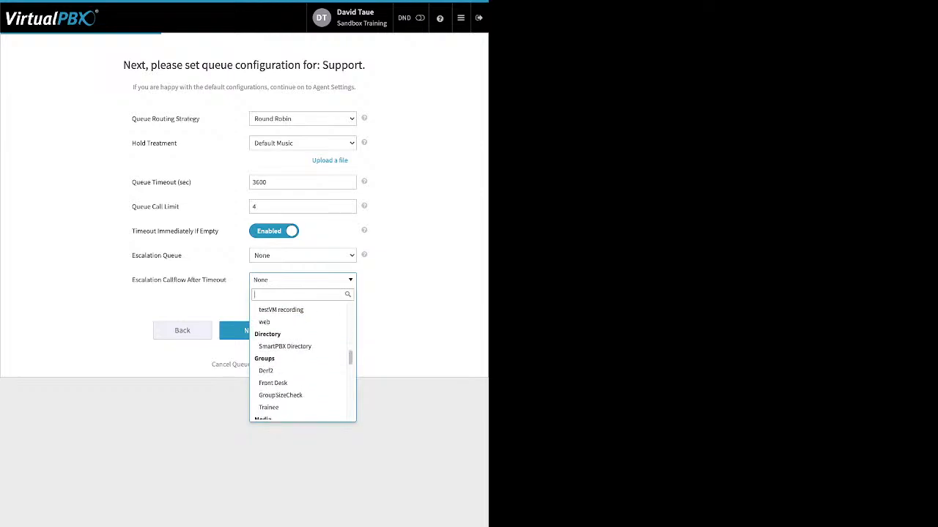
{"action": "key", "text": "Down"}
{"action": "key", "text": "Down"}
{"action": "key", "text": "Down"}
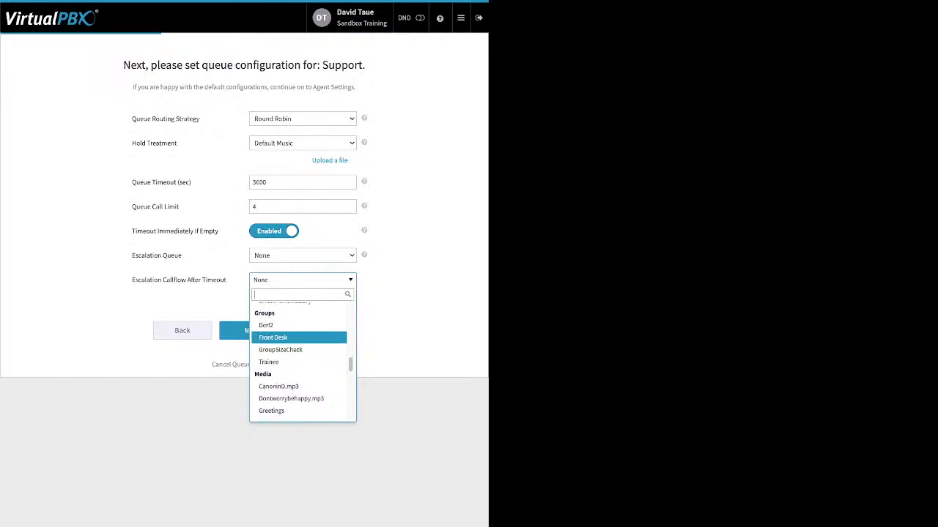
{"action": "key", "text": "Down"}
{"action": "key", "text": "Down"}
{"action": "key", "text": "Down"}
{"action": "key", "text": "Down"}
{"action": "key", "text": "Down"}
{"action": "key", "text": "Down"}
{"action": "key", "text": "Down"}
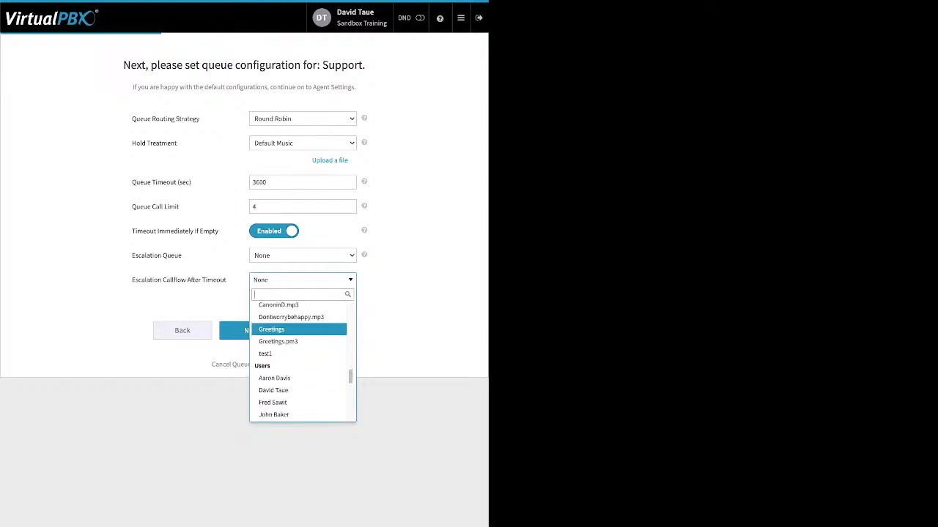
{"action": "key", "text": "Down"}
{"action": "key", "text": "Down"}
{"action": "key", "text": "Down"}
{"action": "key", "text": "Down"}
{"action": "key", "text": "Down"}
{"action": "key", "text": "Down"}
{"action": "key", "text": "Down"}
{"action": "key", "text": "Down"}
{"action": "key", "text": "Down"}
{"action": "key", "text": "Down"}
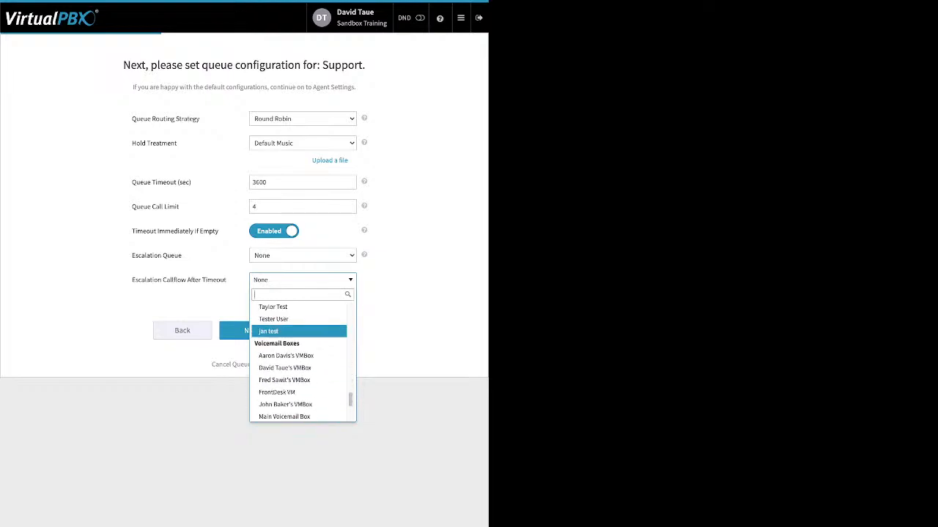
{"action": "key", "text": "Down"}
{"action": "key", "text": "Down"}
{"action": "key", "text": "Down"}
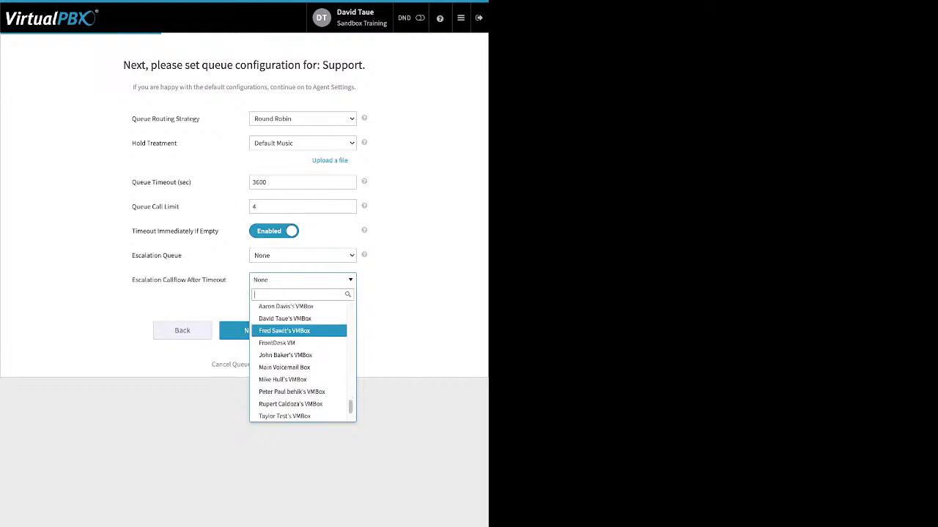
{"action": "key", "text": "Down"}
{"action": "key", "text": "Down"}
{"action": "key", "text": "Down"}
{"action": "key", "text": "Return"}
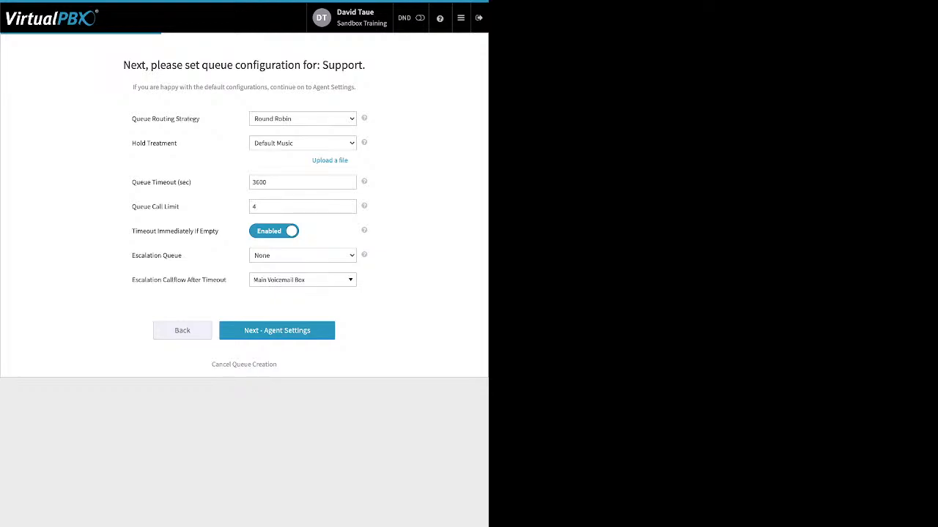
Continue to the agent settings, set Agent Recovery Time to 150 seconds and enable Force Away on Rejected/Missed
{"action": "left_click", "coordinate": [276, 330]}
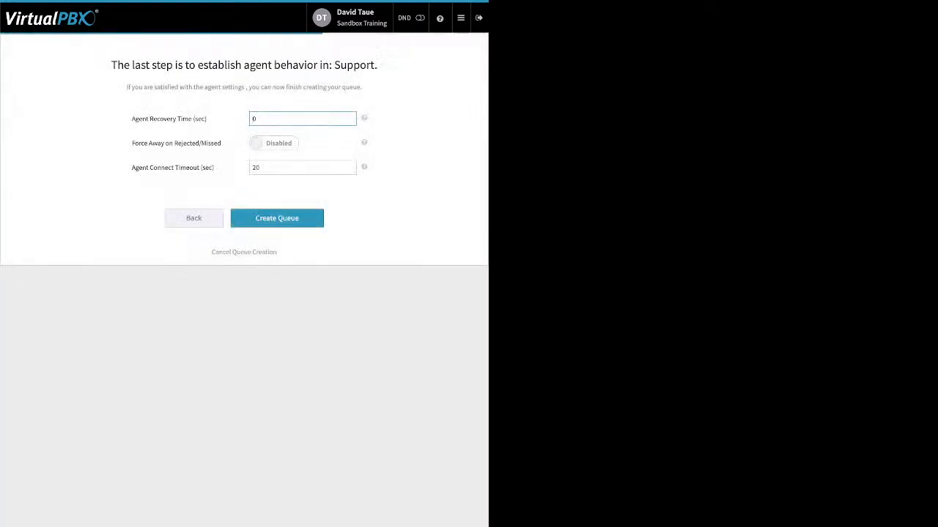
{"action": "left_click_drag", "start_coordinate": [208, 119], "coordinate": [181, 119]}
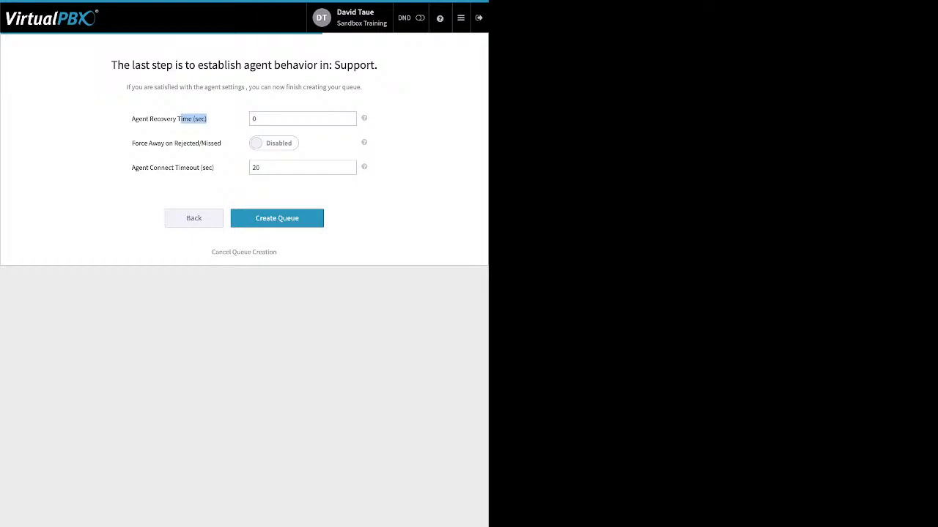
{"action": "left_click", "coordinate": [253, 118]}
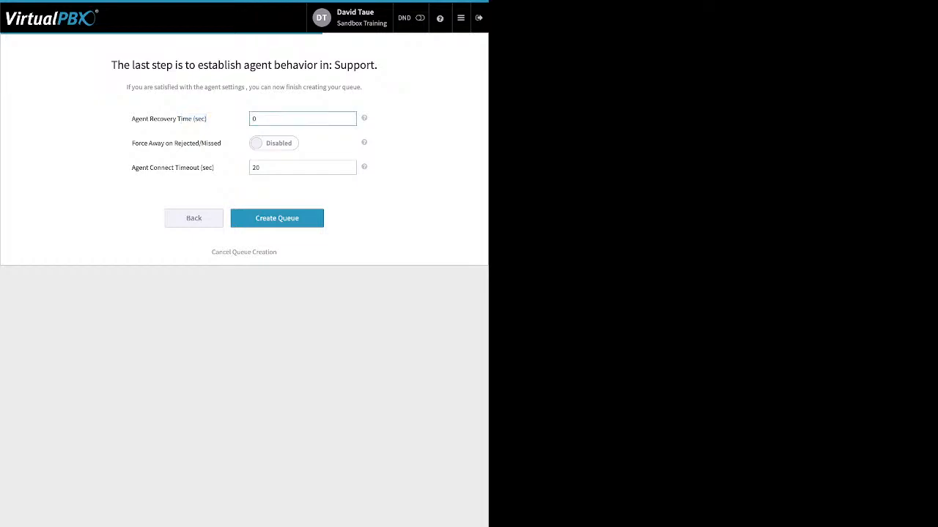
{"action": "type", "text": "15"}
{"action": "left_click_drag", "start_coordinate": [222, 143], "coordinate": [169, 144]}
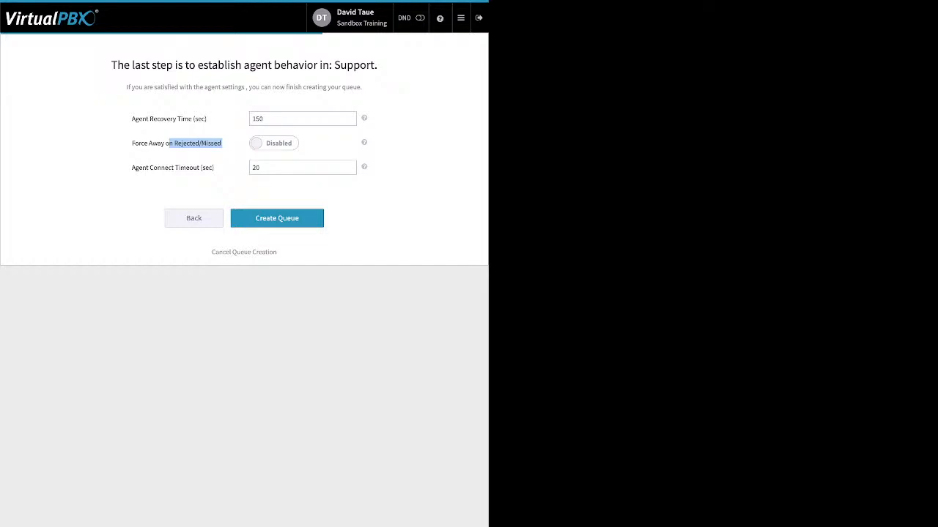
{"action": "left_click", "coordinate": [274, 144]}
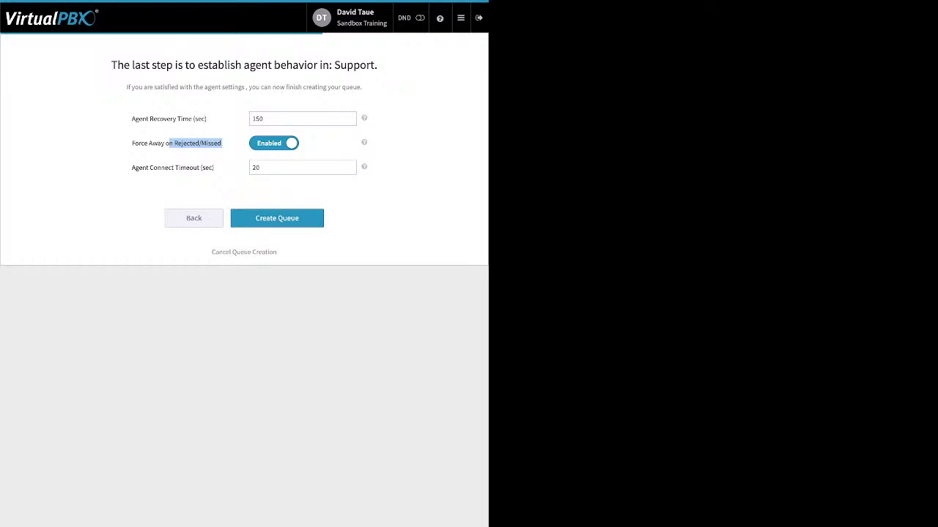
Point out the Agent Connect Timeout setting, create the Support queue and go to the call center dashboard
{"action": "mouse_move", "coordinate": [215, 168]}
{"action": "left_mouse_down"}
{"action": "mouse_move", "coordinate": [138, 167]}
{"action": "mouse_move", "coordinate": [213, 168]}
{"action": "left_mouse_up"}
{"action": "left_click", "coordinate": [161, 168]}
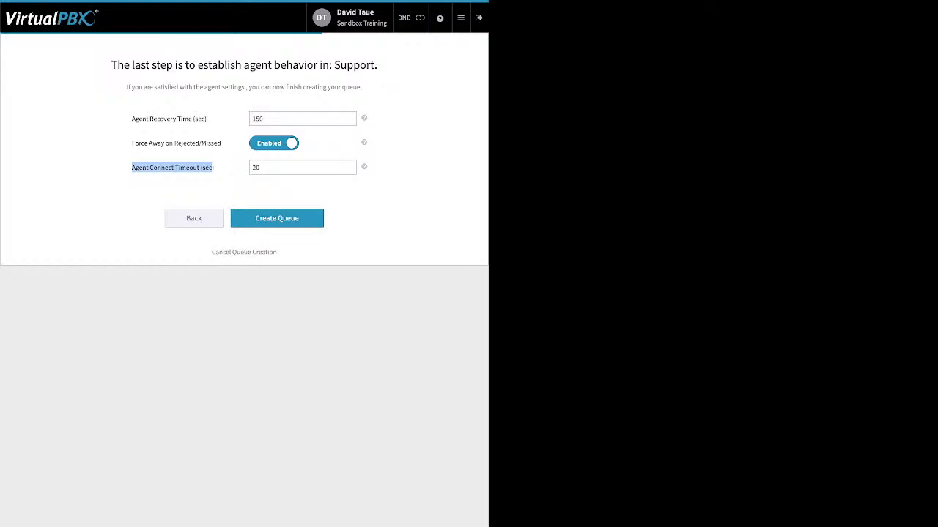
{"action": "left_click", "coordinate": [277, 218]}
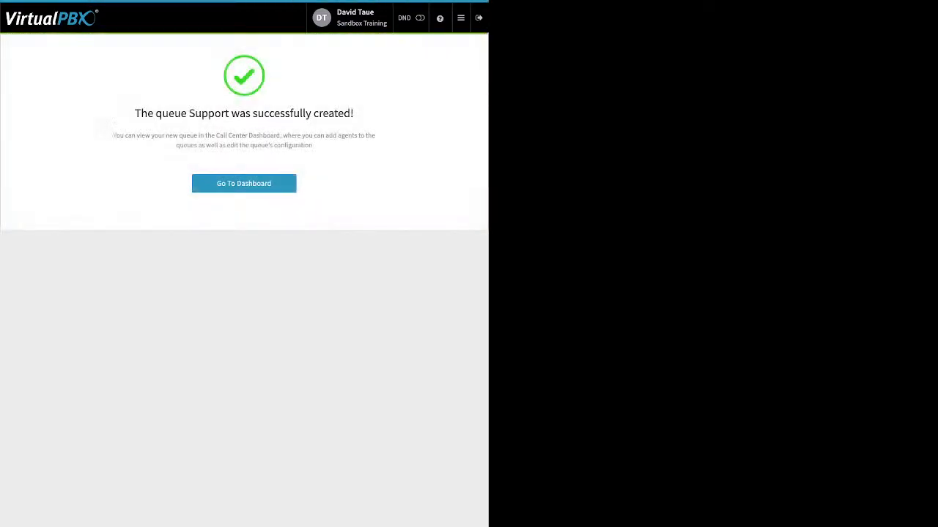
{"action": "left_click", "coordinate": [244, 184]}
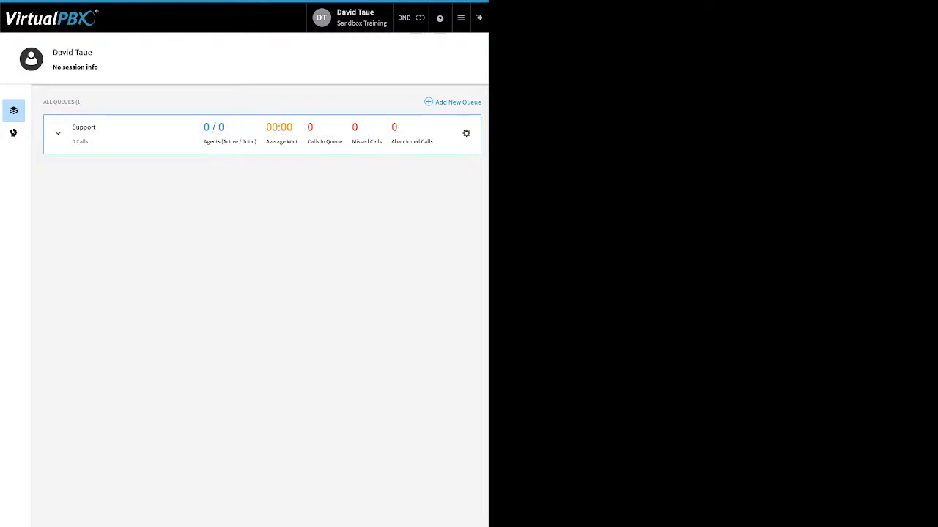
Add the first two available users on the system as call center members
{"action": "left_click", "coordinate": [14, 133]}
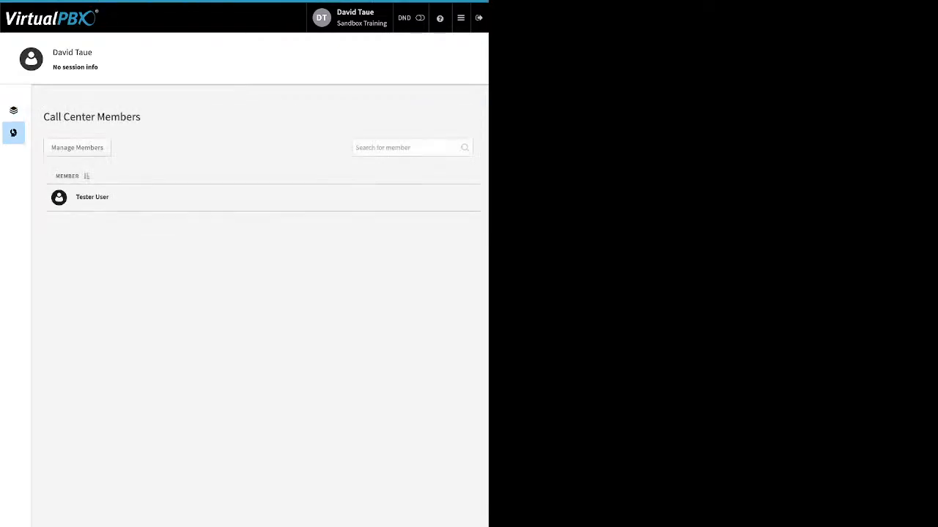
{"action": "left_click", "coordinate": [77, 148]}
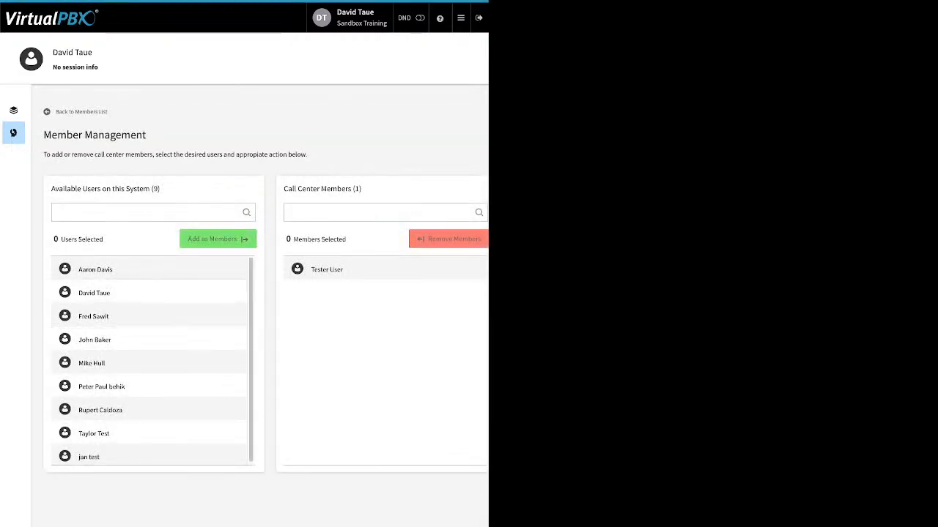
{"action": "left_click", "coordinate": [96, 270]}
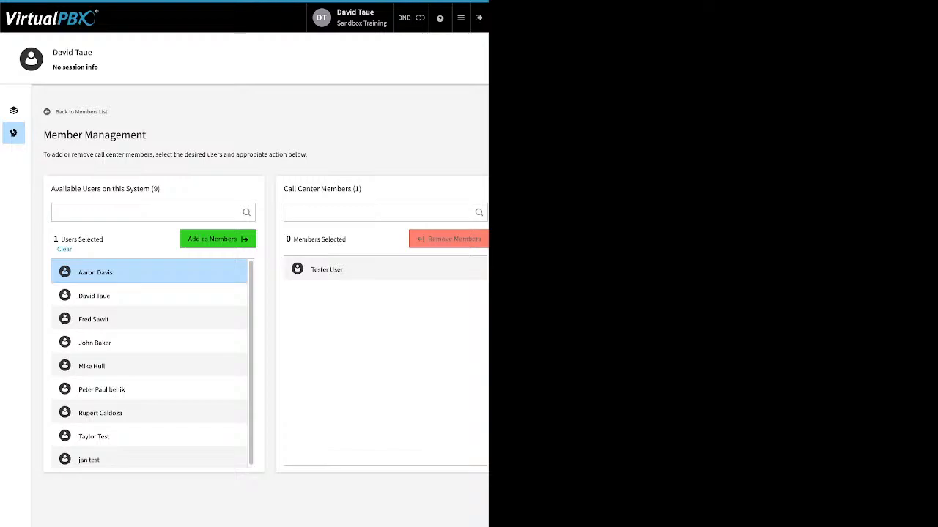
{"action": "left_click", "coordinate": [94, 295]}
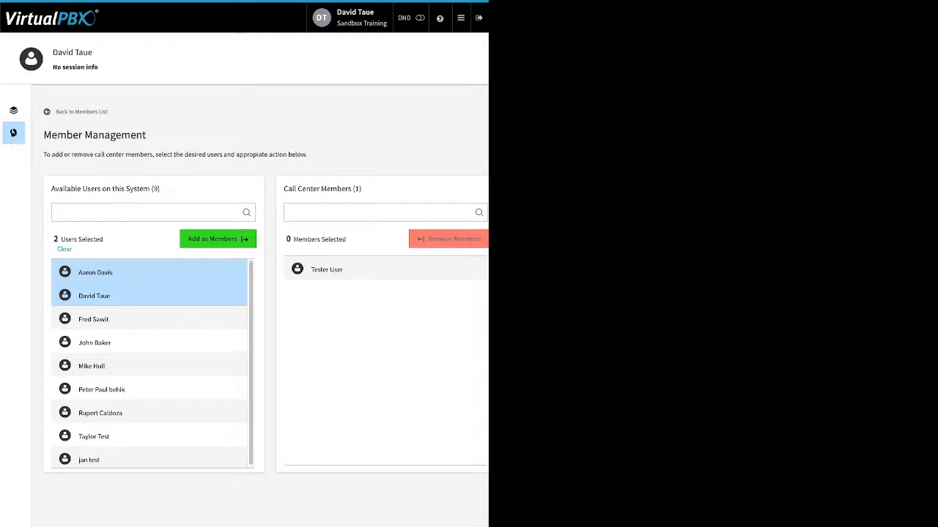
{"action": "left_click", "coordinate": [217, 239]}
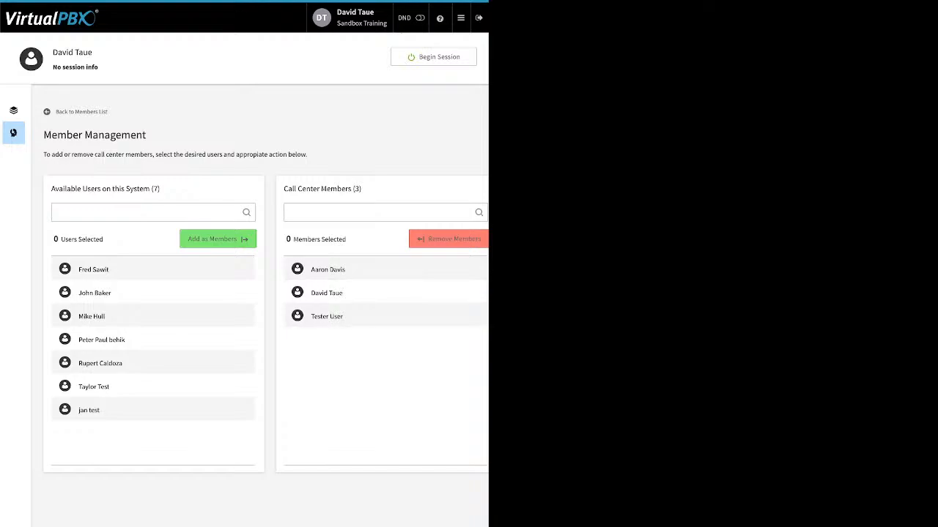
Assign all three call center members as agents of the Support queue and save the changes
{"action": "left_click", "coordinate": [13, 110]}
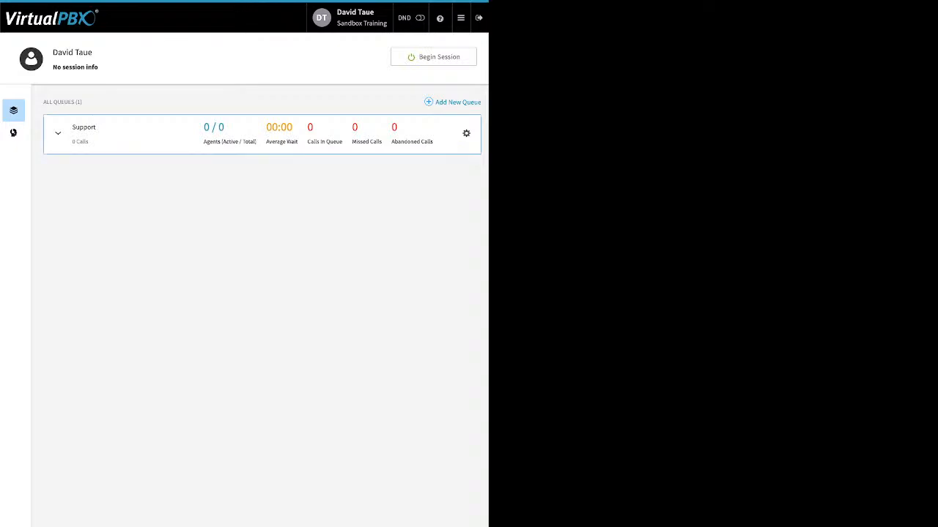
{"action": "left_click", "coordinate": [58, 133]}
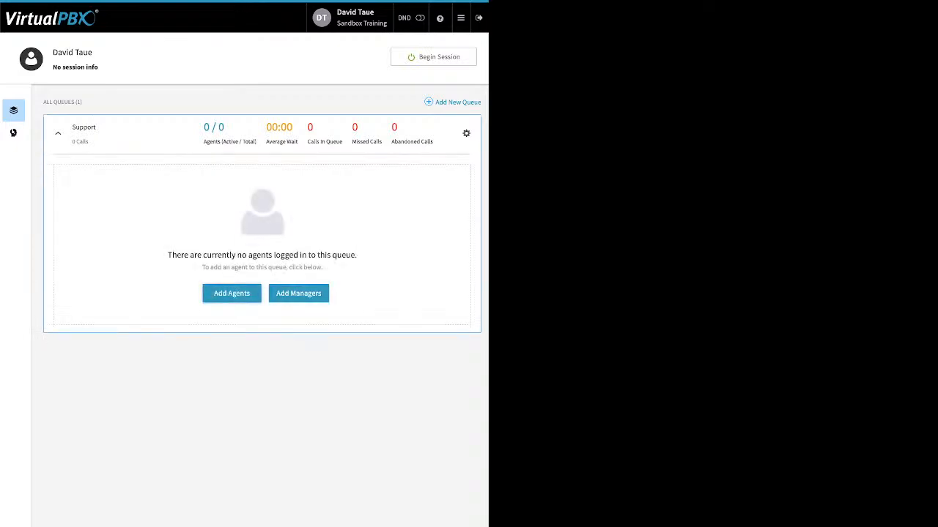
{"action": "left_click", "coordinate": [232, 293]}
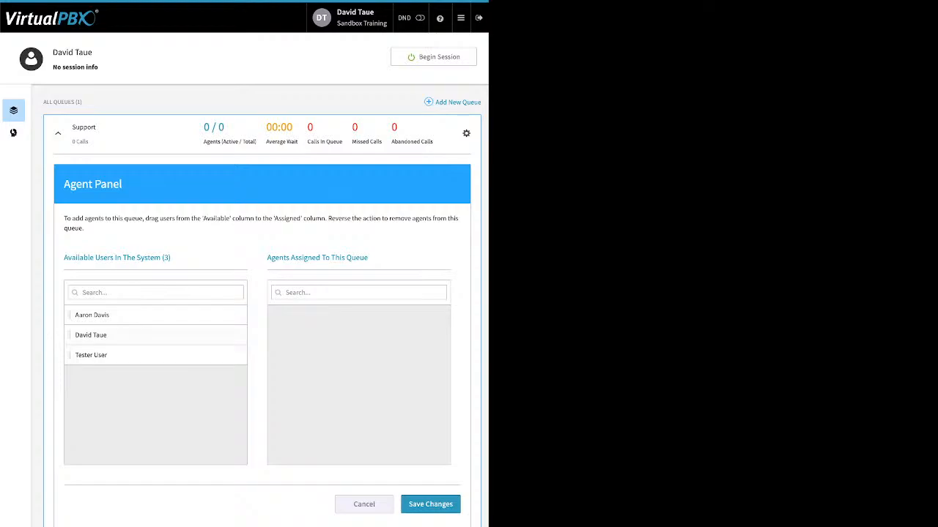
{"action": "left_click_drag", "start_coordinate": [92, 315], "coordinate": [359, 315]}
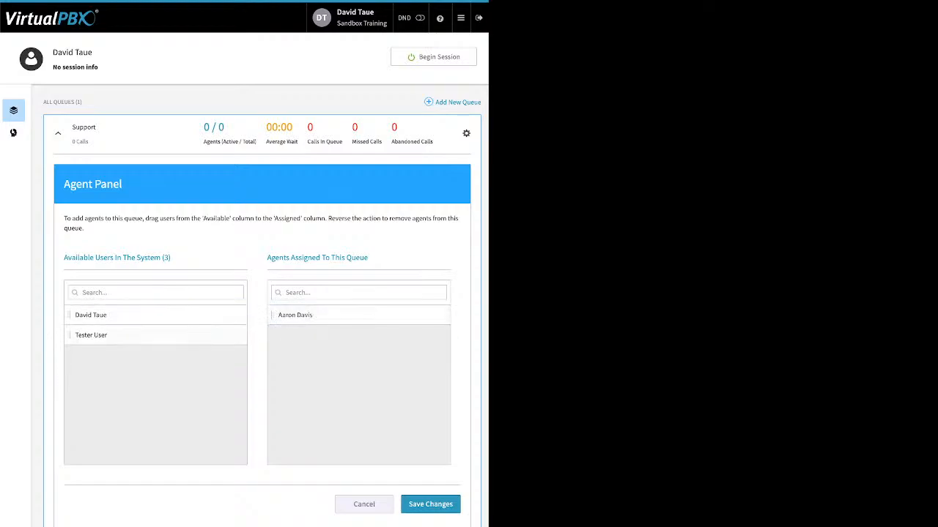
{"action": "left_click_drag", "start_coordinate": [140, 315], "coordinate": [301, 356]}
{"action": "left_click_drag", "start_coordinate": [143, 315], "coordinate": [300, 368]}
{"action": "left_click_drag", "start_coordinate": [143, 315], "coordinate": [313, 337]}
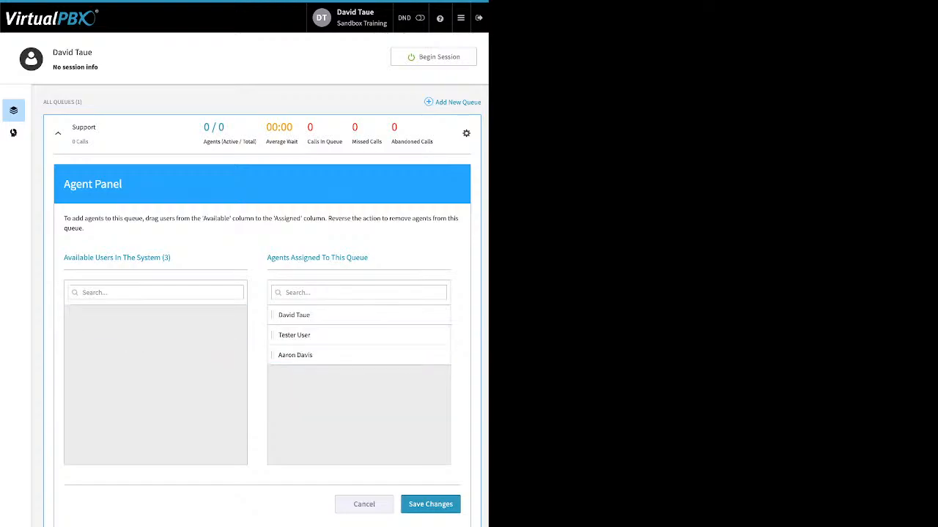
{"action": "left_click", "coordinate": [430, 504]}
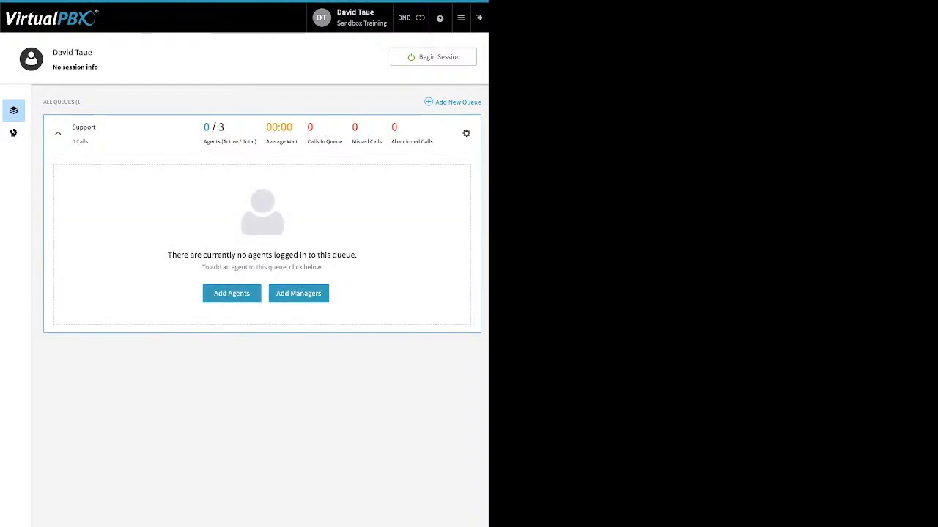
Assign the signed-in user as a manager of the Support queue and save the changes
{"action": "left_click", "coordinate": [298, 293]}
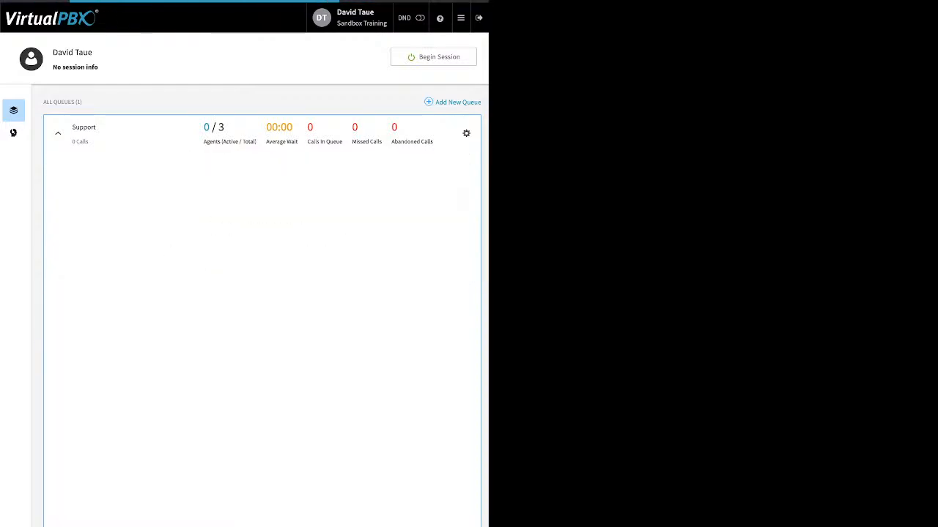
{"action": "left_click_drag", "start_coordinate": [90, 334], "coordinate": [344, 316]}
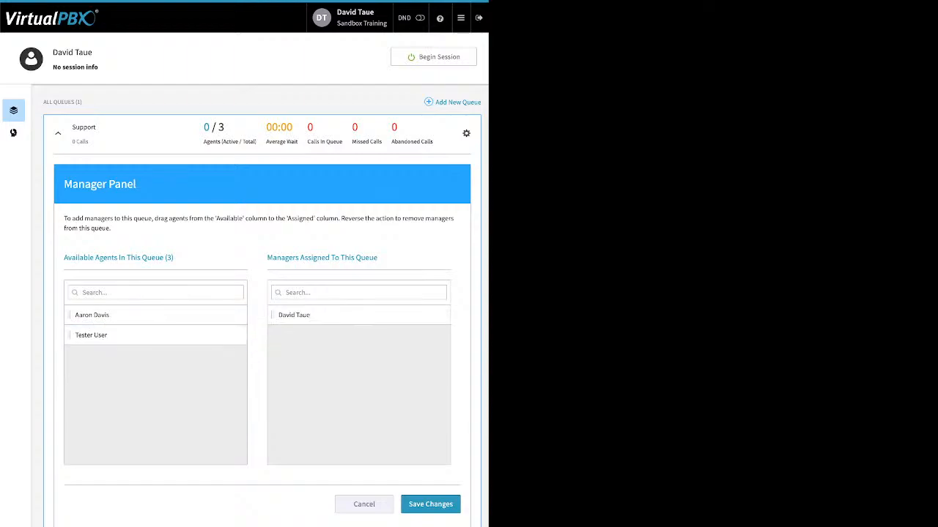
{"action": "left_click", "coordinate": [430, 504]}
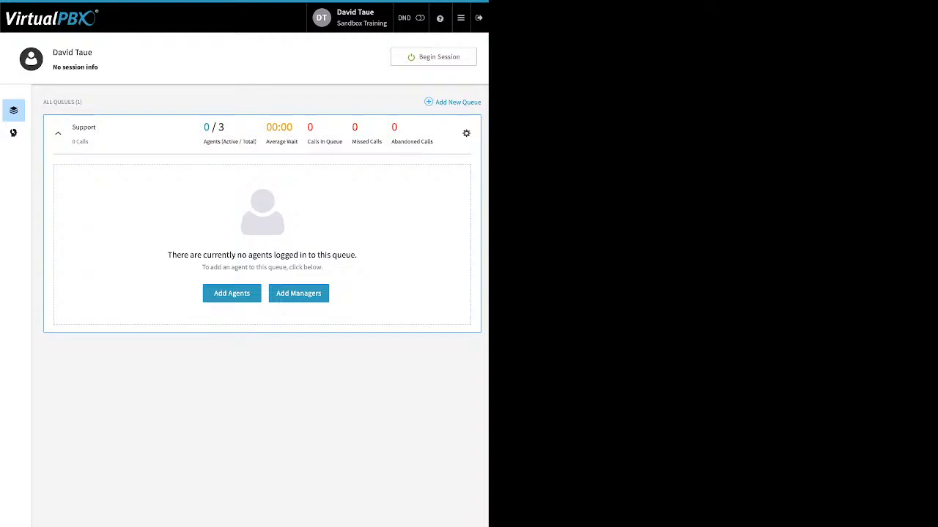
Open ACD Queues, begin an agent session and set the default answering device to dt web
{"action": "left_click", "coordinate": [461, 18]}
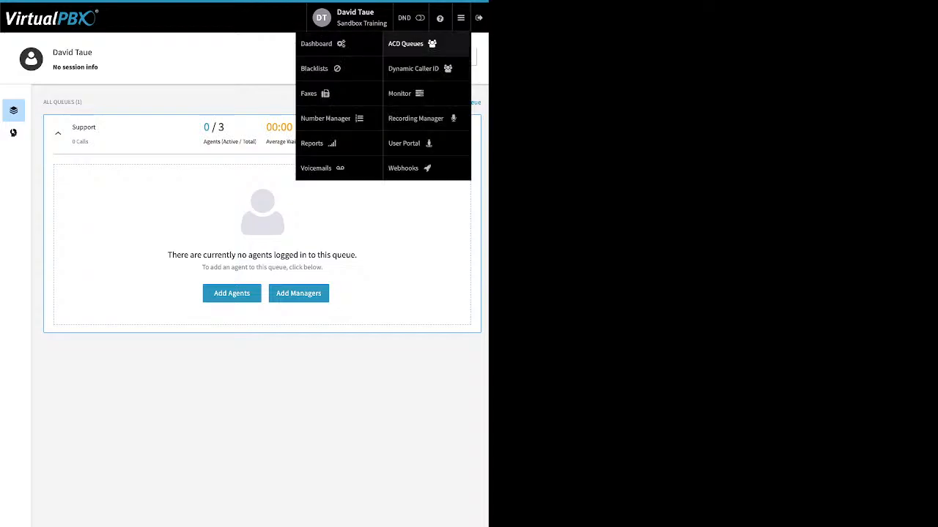
{"action": "left_click", "coordinate": [412, 44]}
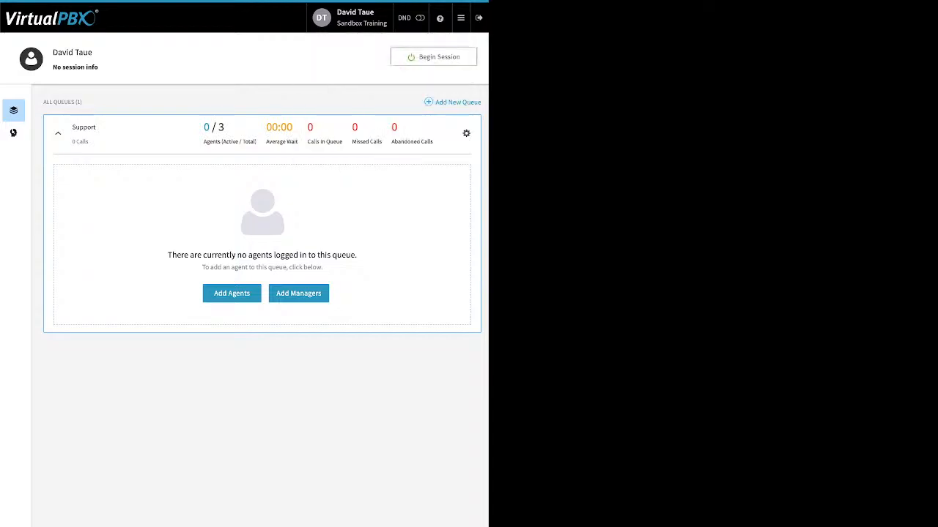
{"action": "left_click", "coordinate": [433, 57]}
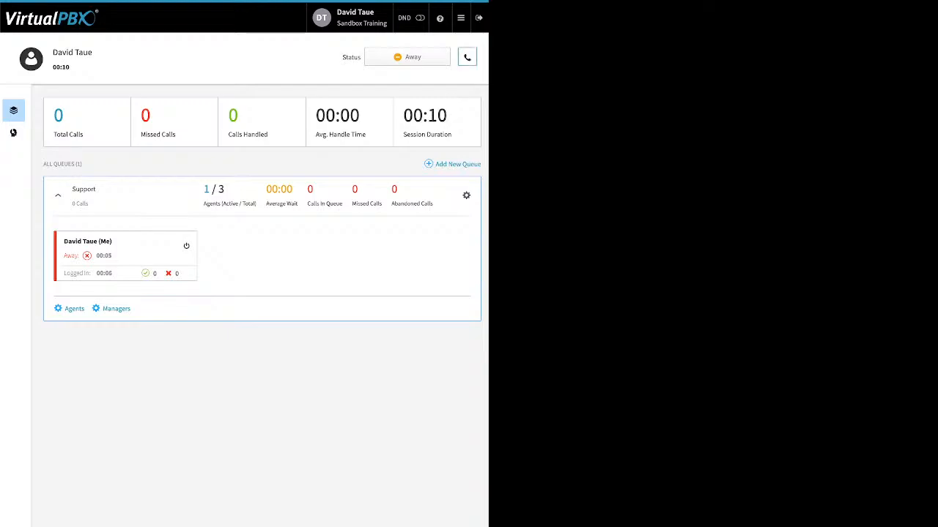
{"action": "left_click", "coordinate": [467, 56]}
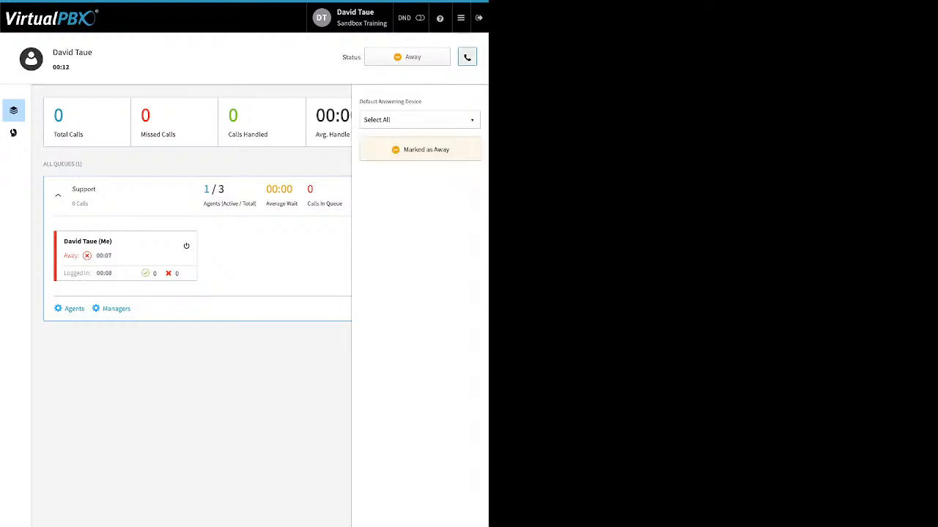
{"action": "left_click", "coordinate": [419, 121]}
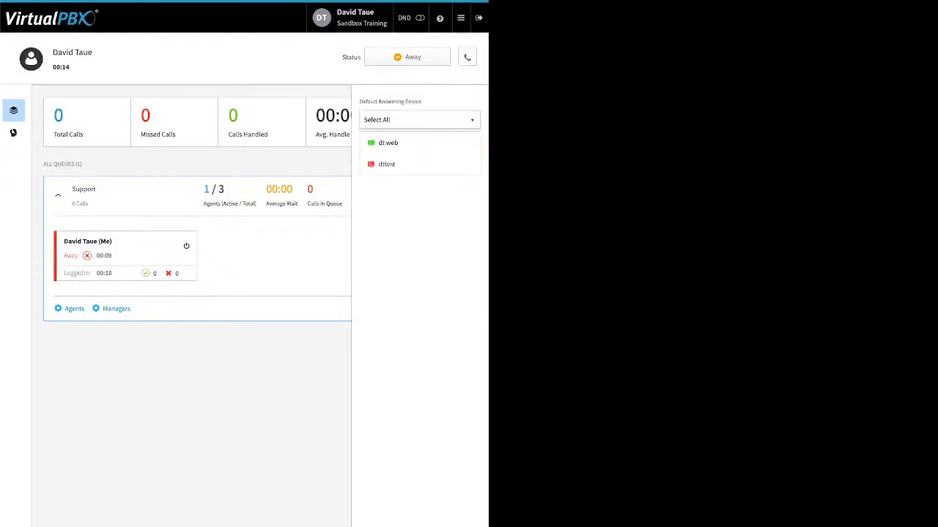
{"action": "left_click", "coordinate": [387, 142]}
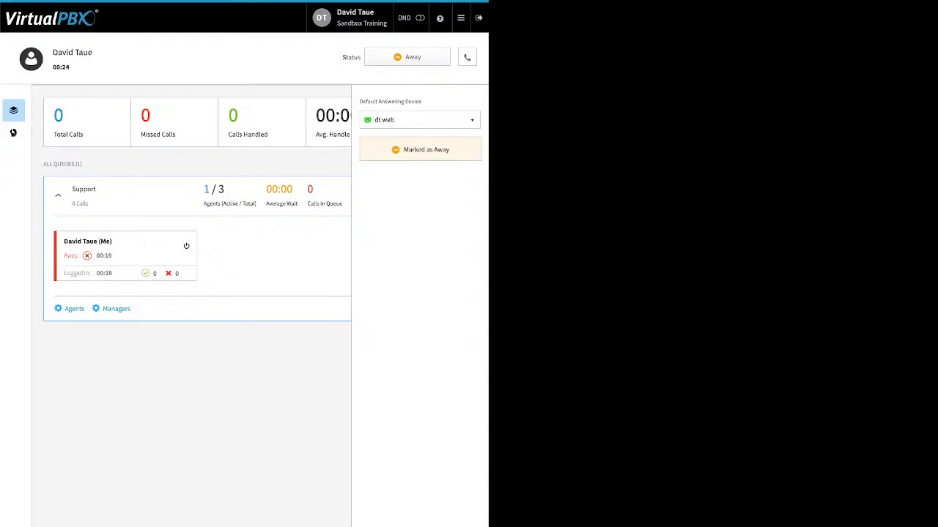
Close the answering device settings and mark the agent as ready in all queues
{"action": "left_click", "coordinate": [408, 57]}
{"action": "left_click", "coordinate": [408, 80]}
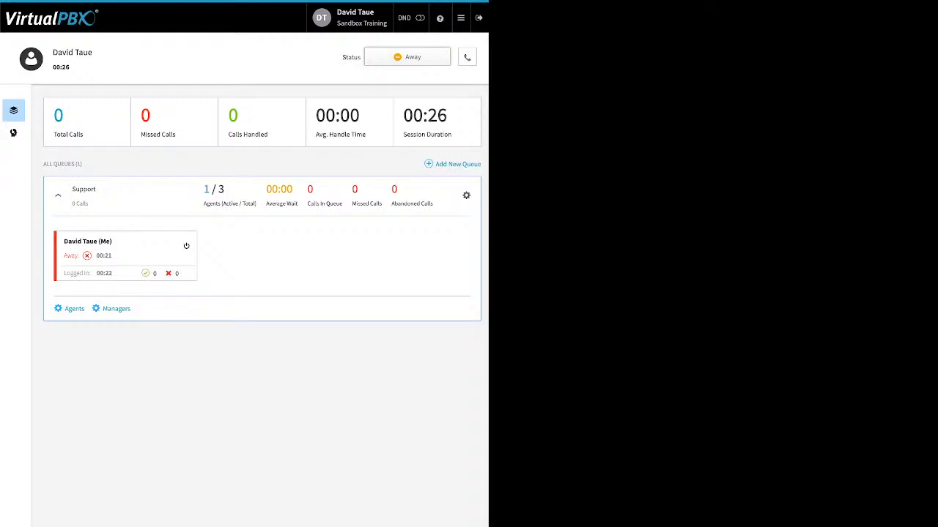
{"action": "left_click", "coordinate": [408, 57]}
{"action": "left_click", "coordinate": [409, 79]}
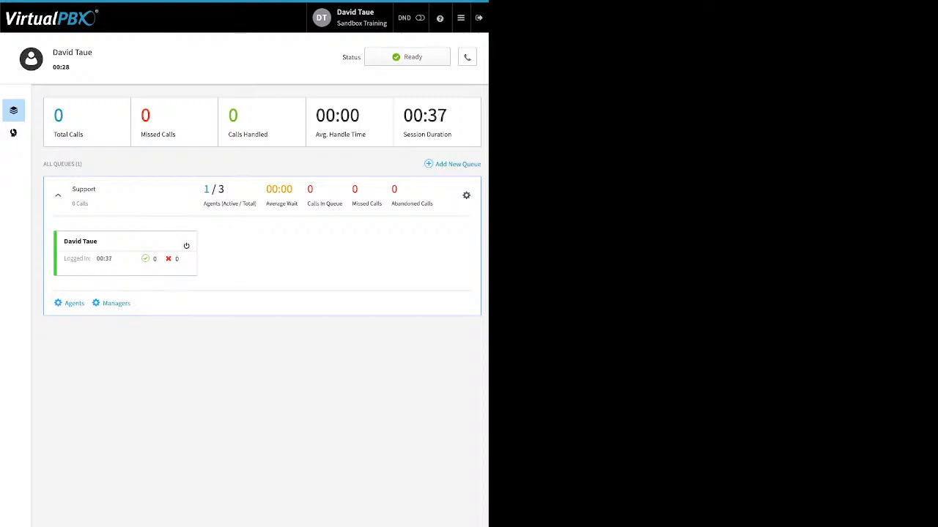
Mark the agent as away in all queues without a reason and end the agent session
{"action": "left_click", "coordinate": [407, 57]}
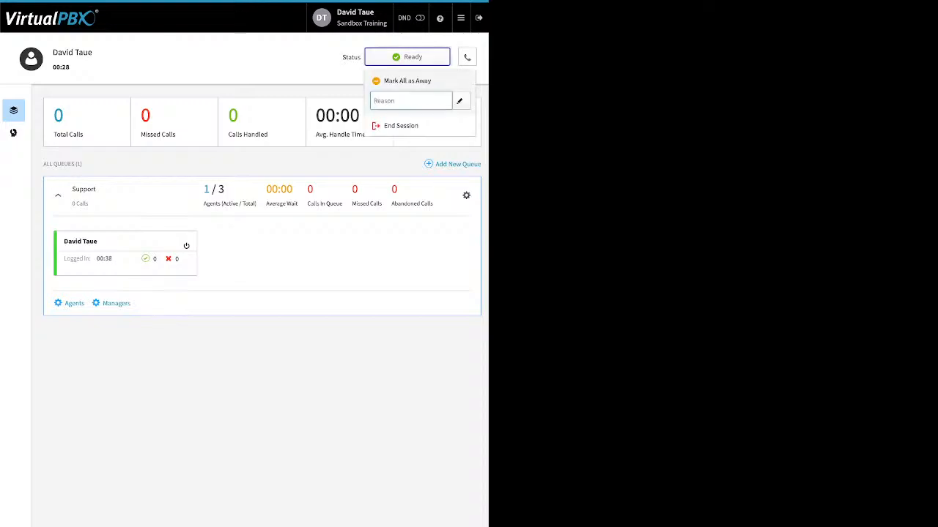
{"action": "left_click", "coordinate": [407, 81]}
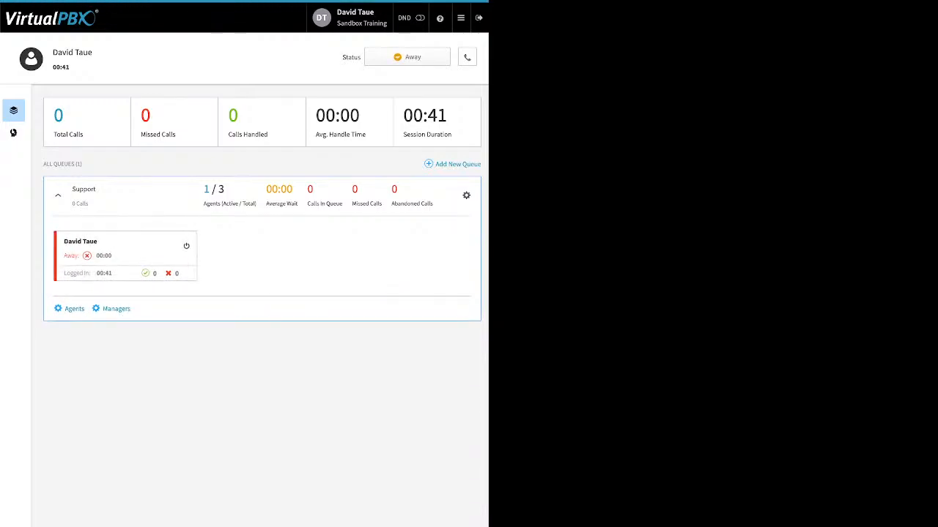
{"action": "left_click", "coordinate": [407, 57]}
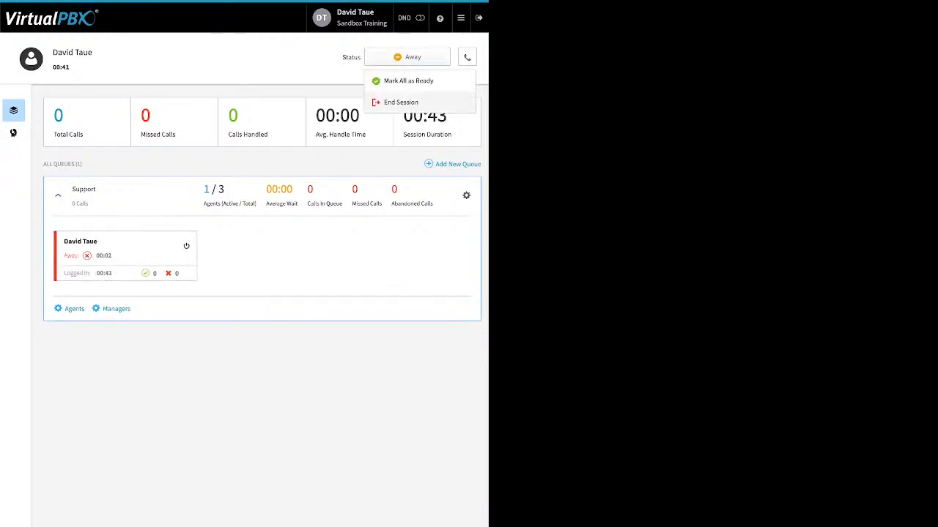
{"action": "left_click", "coordinate": [400, 102]}
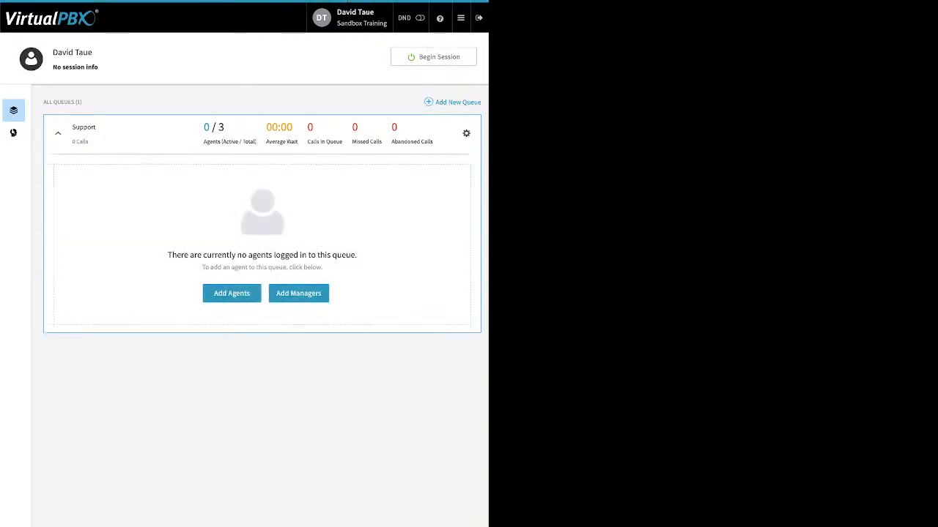
Begin a new agent session, check the default answering device setting and close it again
{"action": "left_click", "coordinate": [434, 57]}
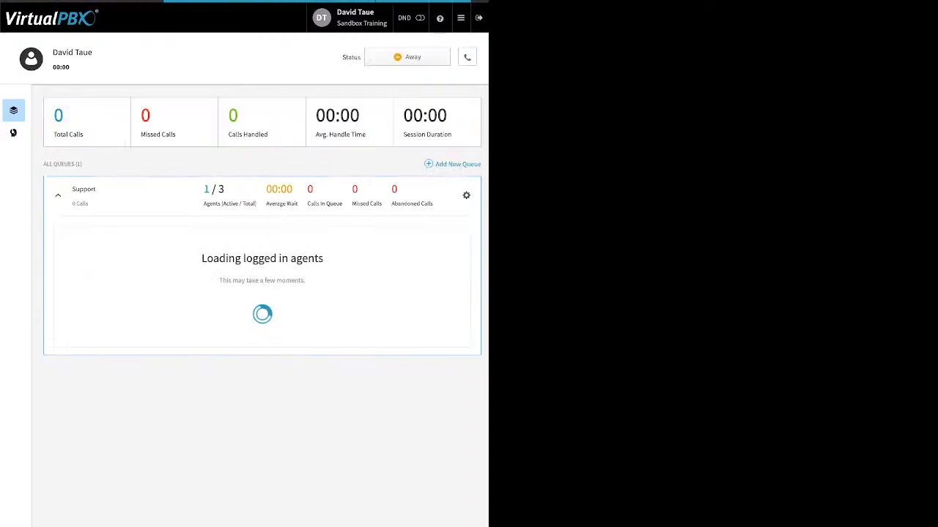
{"action": "left_click", "coordinate": [468, 57]}
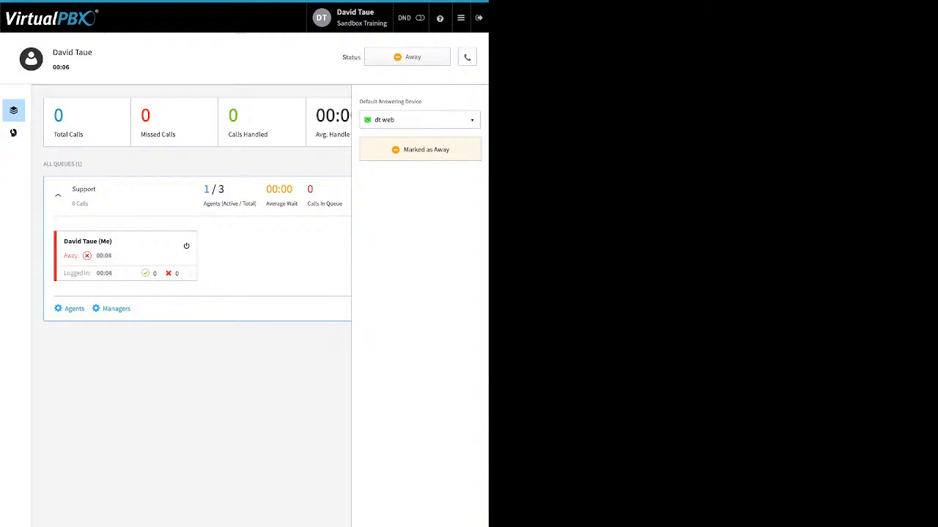
{"action": "left_click", "coordinate": [467, 56]}
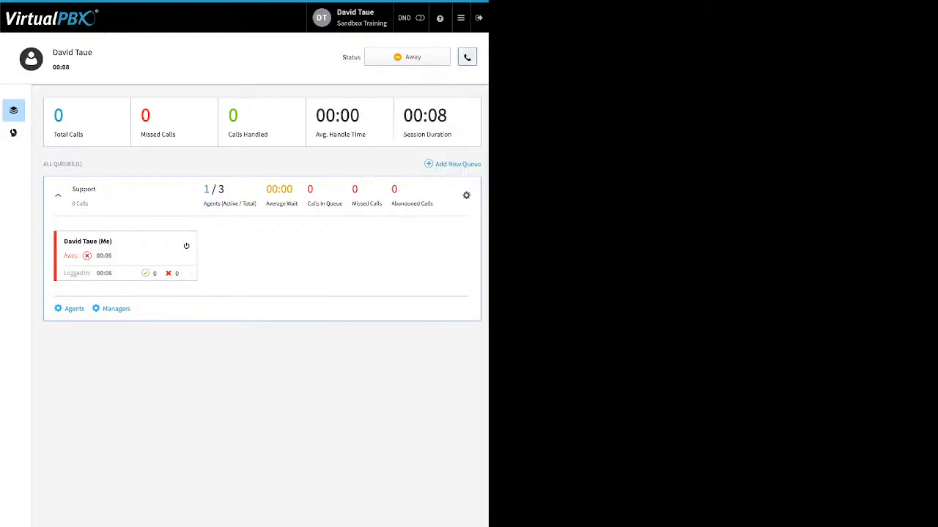
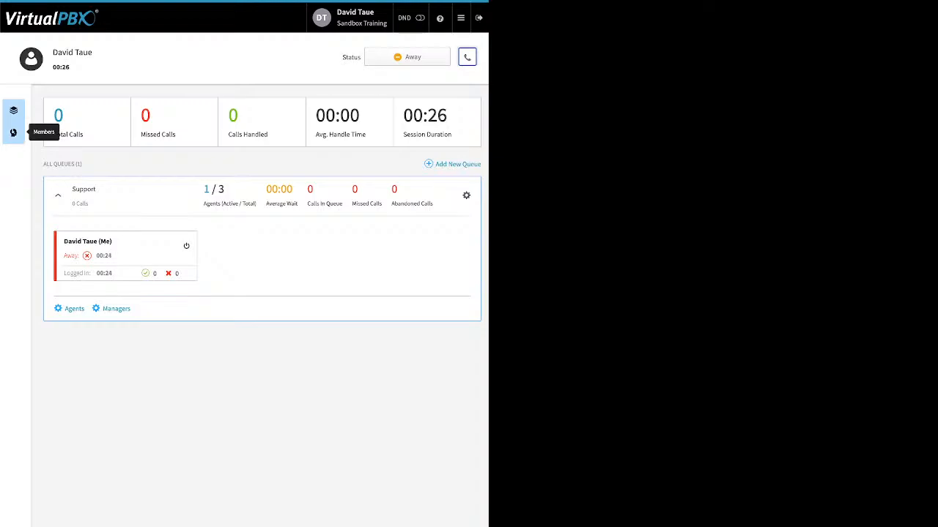
View the call center members list, return to the queue overview and end the agent session
{"action": "left_click", "coordinate": [13, 132]}
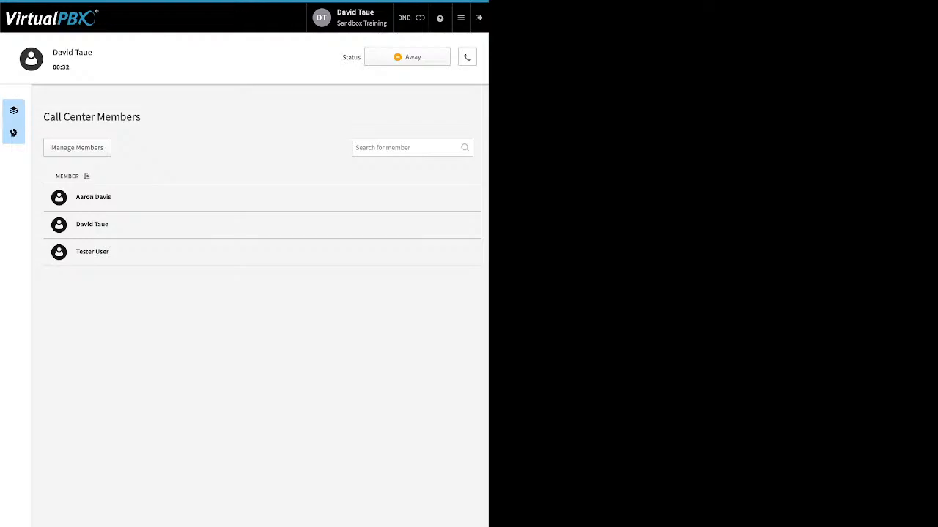
{"action": "left_click", "coordinate": [13, 110]}
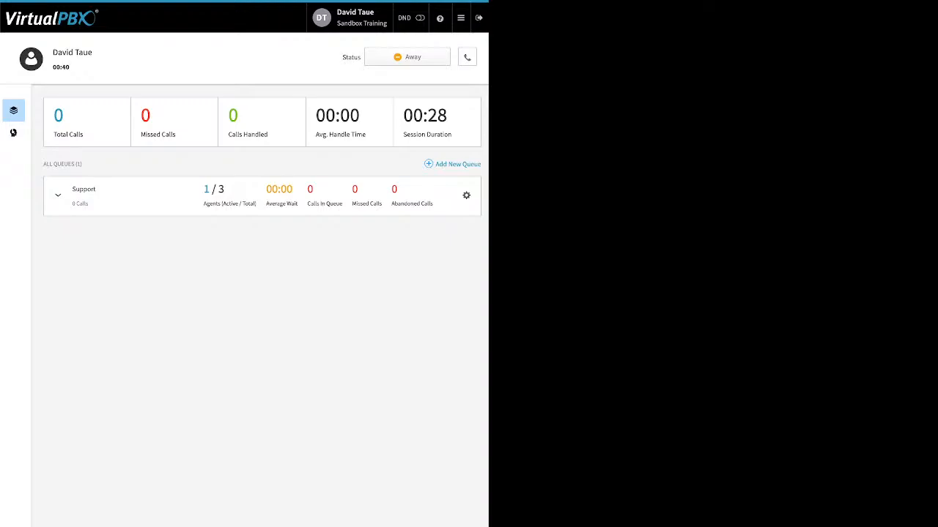
{"action": "left_click", "coordinate": [408, 57]}
{"action": "left_click", "coordinate": [402, 102]}
Go to the Blacklists app and open the existing Block list for editing
{"action": "left_click", "coordinate": [461, 18]}
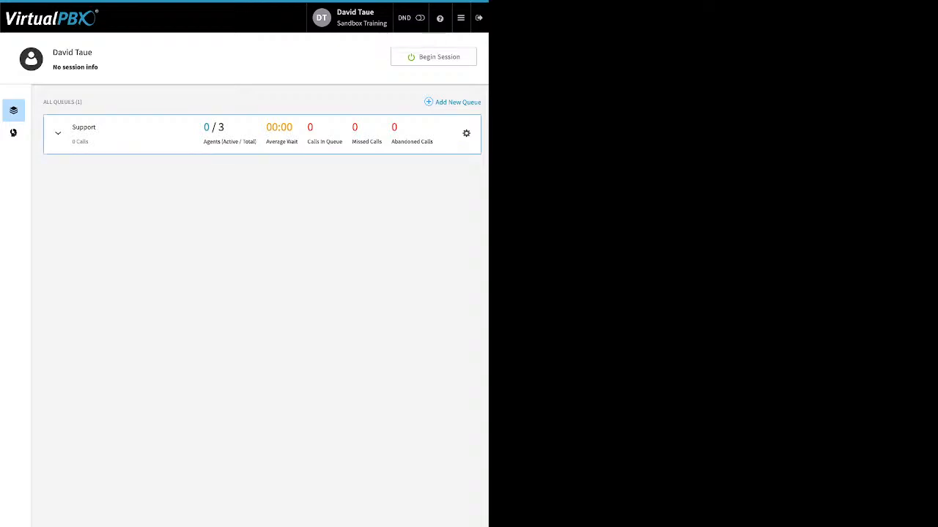
{"action": "mouse_move", "coordinate": [460, 17]}
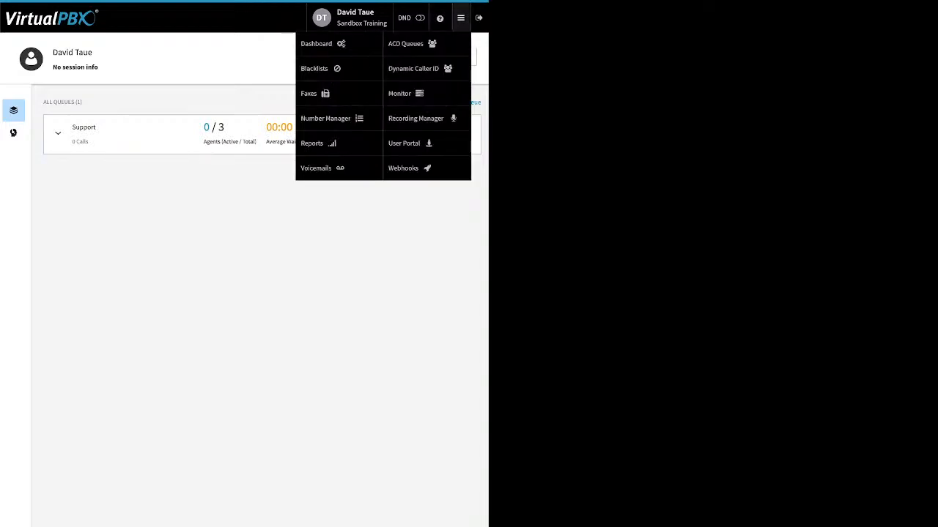
{"action": "left_click", "coordinate": [314, 68]}
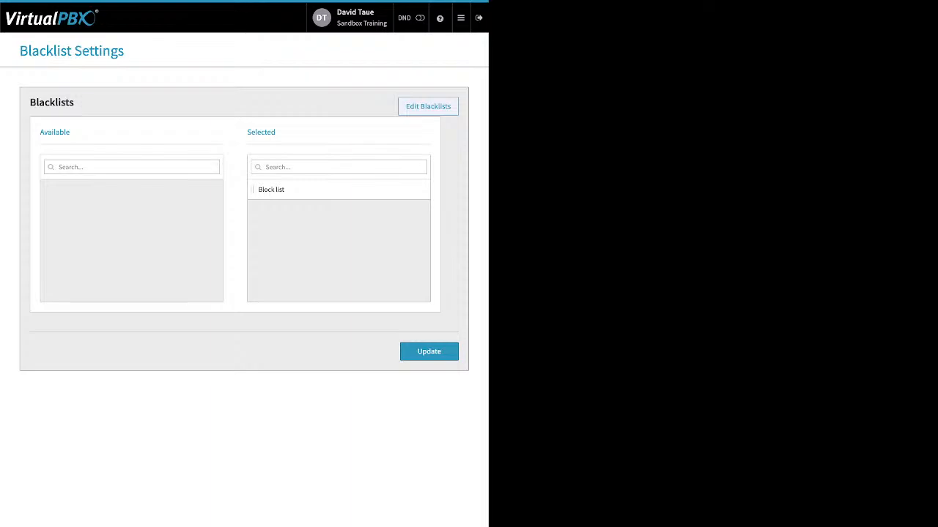
{"action": "left_click", "coordinate": [428, 107]}
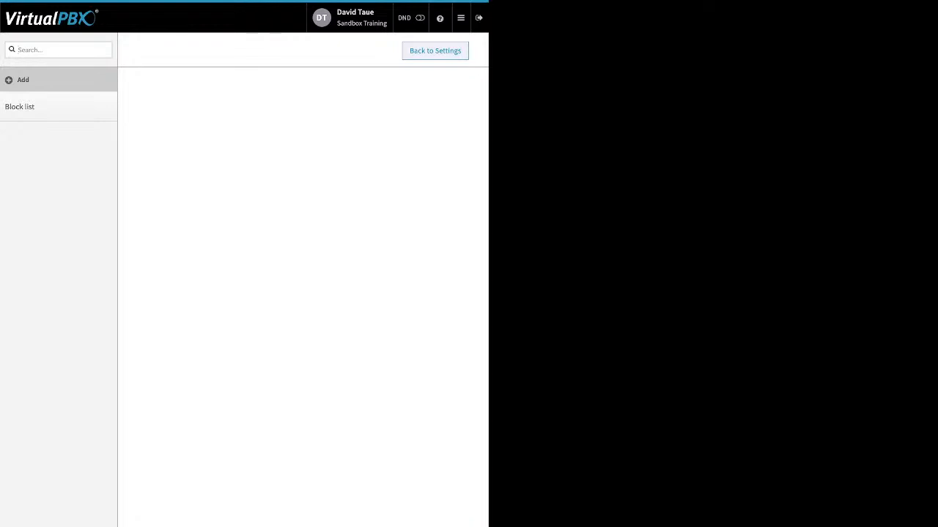
{"action": "left_click", "coordinate": [20, 107]}
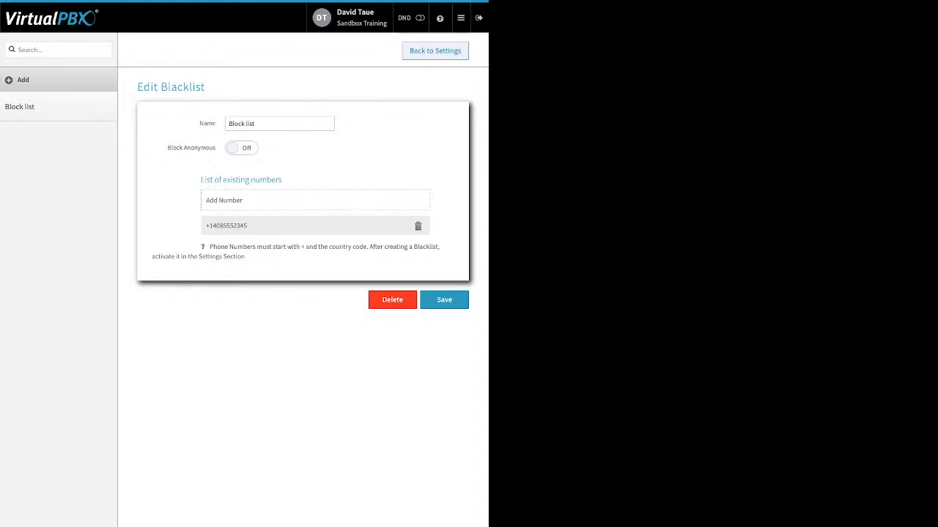
Turn on Block Anonymous for the Block list, show the number entry field without adding one, and save
{"action": "left_click_drag", "start_coordinate": [167, 148], "coordinate": [217, 148]}
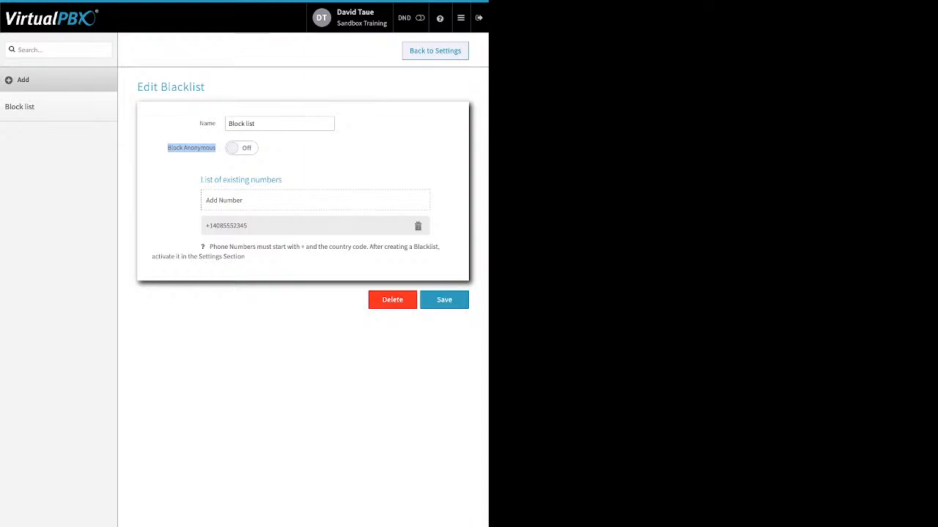
{"action": "left_click", "coordinate": [242, 148]}
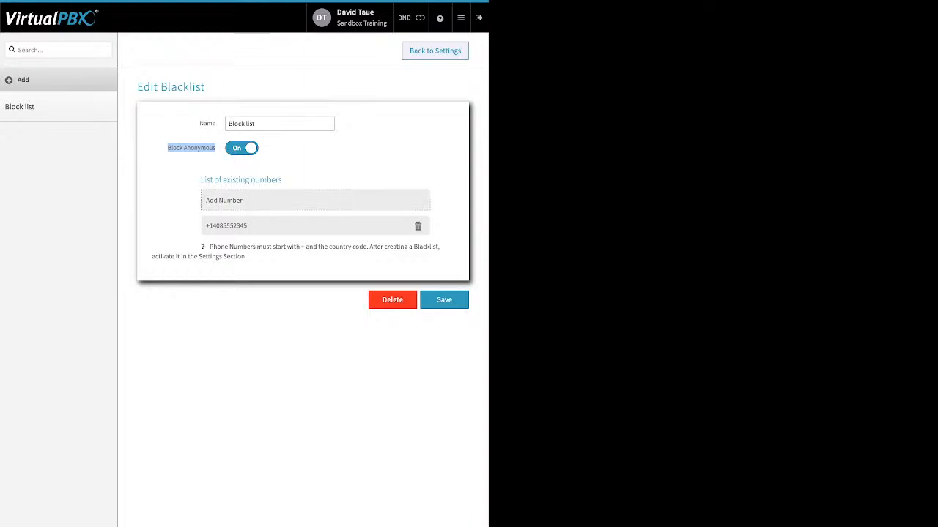
{"action": "left_click", "coordinate": [245, 201]}
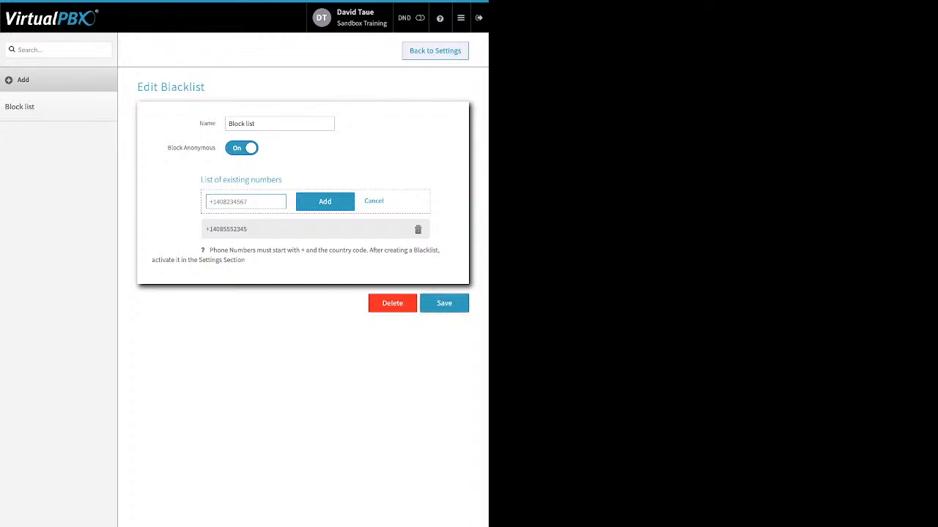
{"action": "left_click", "coordinate": [444, 303]}
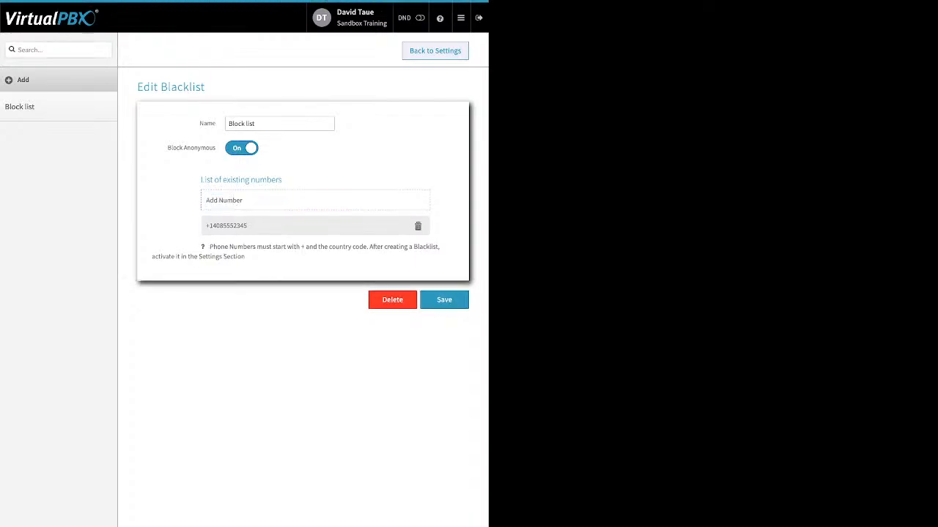
Return to the blacklist settings, point out the Selected column and update the settings with Block list selected
{"action": "left_click", "coordinate": [435, 51]}
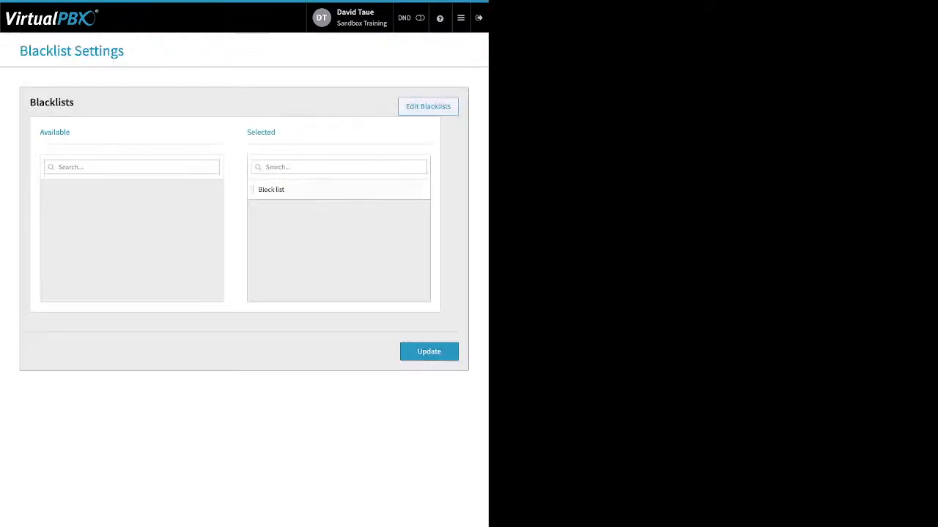
{"action": "left_click_drag", "start_coordinate": [247, 132], "coordinate": [271, 133]}
{"action": "left_click", "coordinate": [429, 352]}
Go to Dynamic Caller ID, try another display number in the 408 rule without saving, and open the LA Area Feature code rule for viewing
{"action": "mouse_move", "coordinate": [461, 18]}
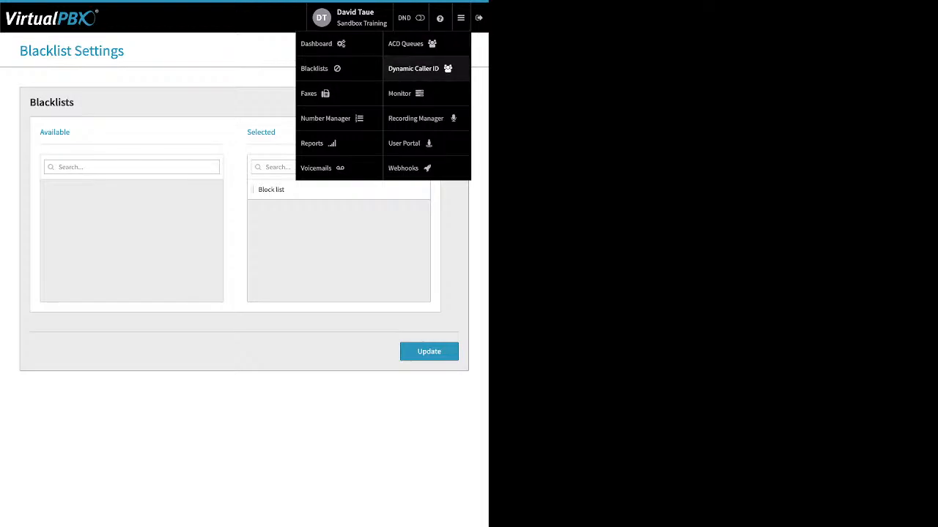
{"action": "left_click", "coordinate": [413, 68]}
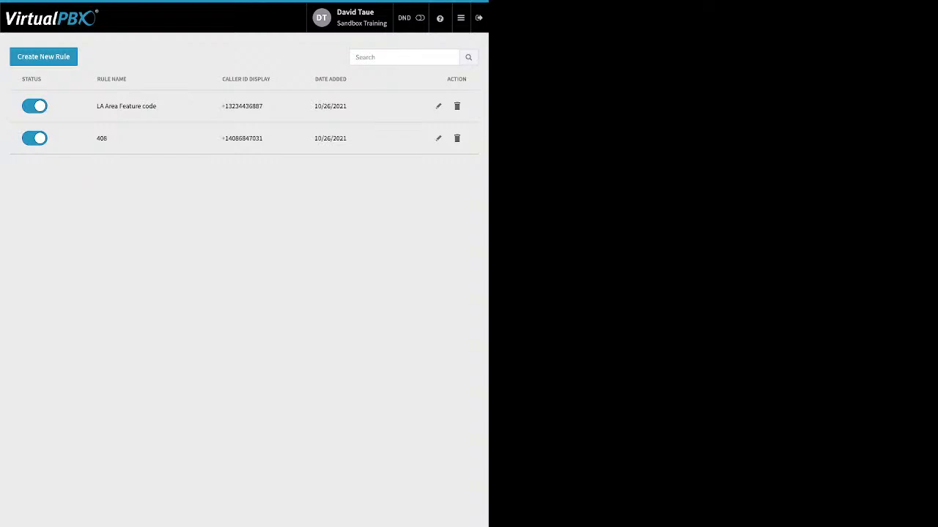
{"action": "left_click", "coordinate": [438, 138]}
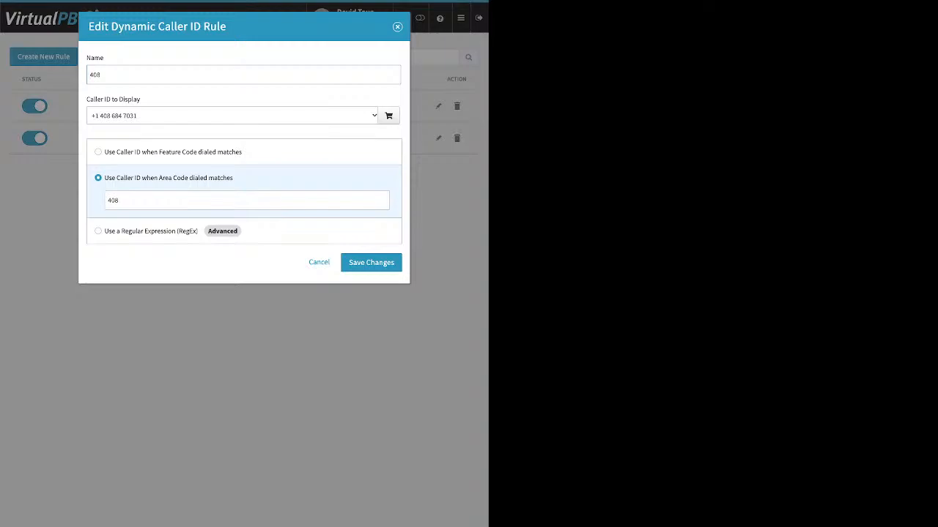
{"action": "left_click", "coordinate": [233, 116]}
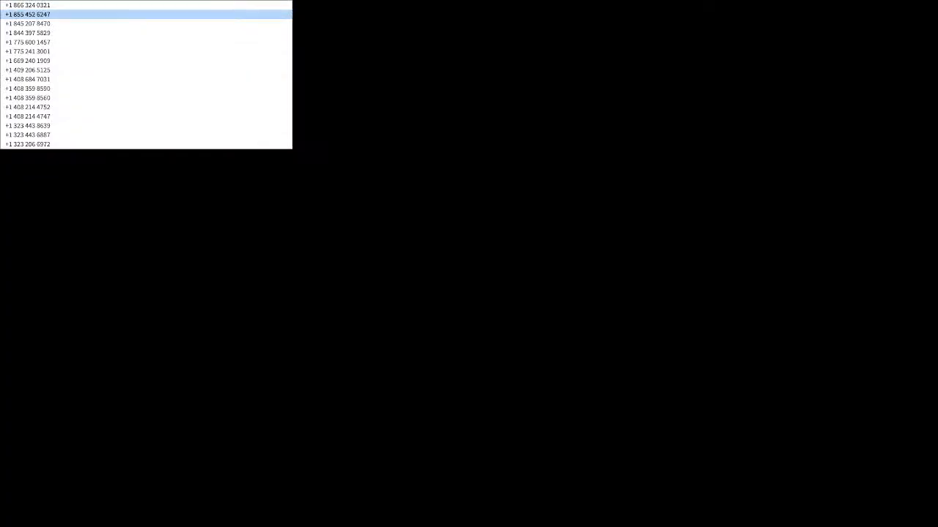
{"action": "left_click", "coordinate": [146, 107]}
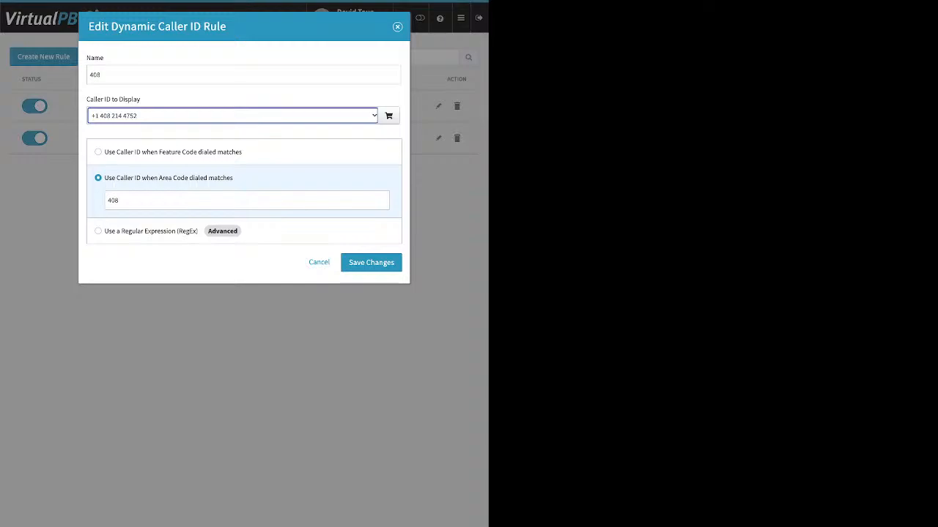
{"action": "left_click", "coordinate": [397, 27]}
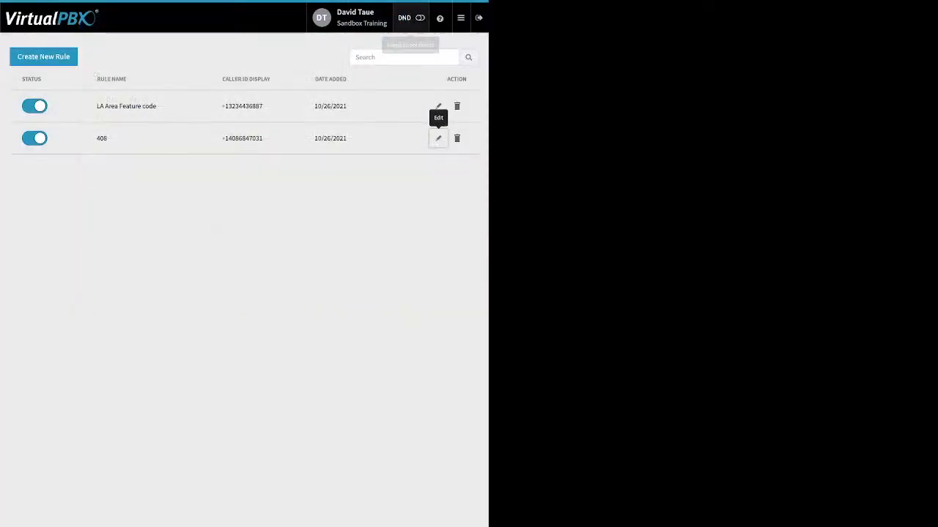
{"action": "left_click", "coordinate": [438, 106]}
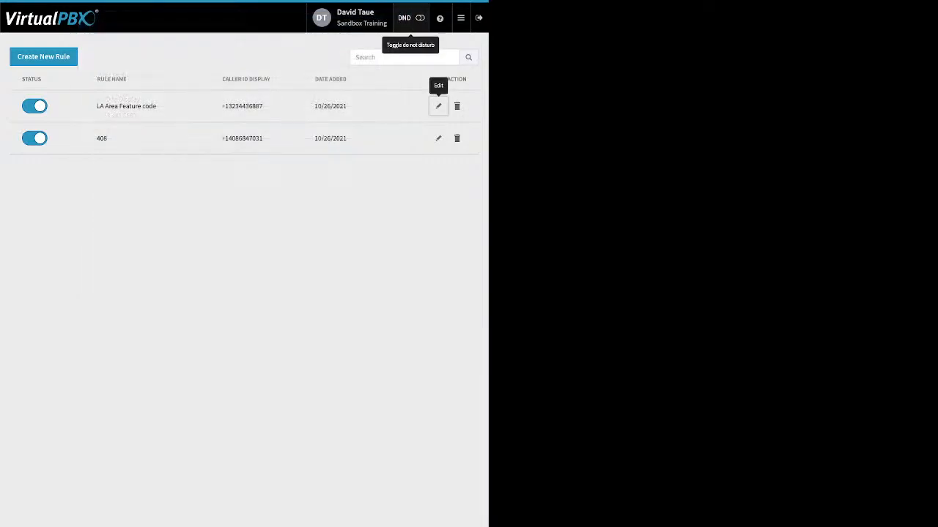
Go to the Faxes app and view the inbound faxes of Sandbox Training's Main Faxbox
{"action": "mouse_move", "coordinate": [461, 18]}
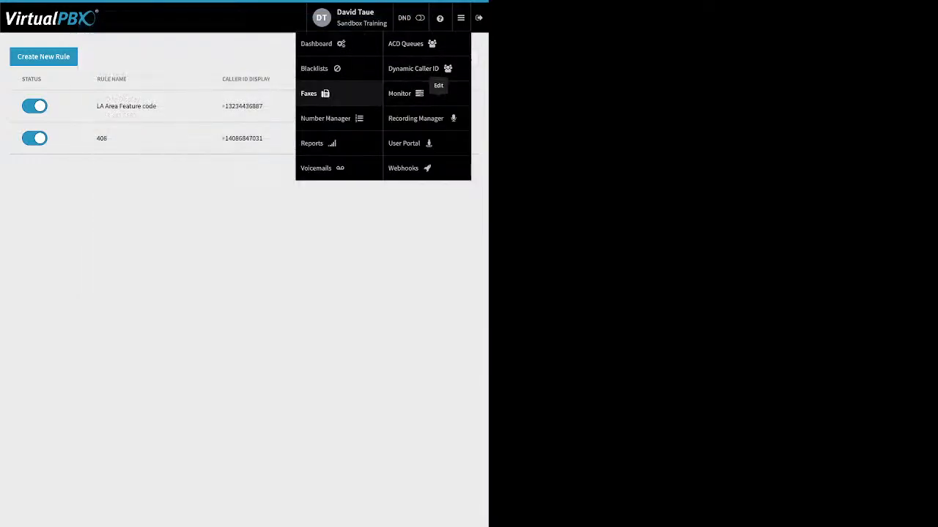
{"action": "left_click", "coordinate": [311, 93]}
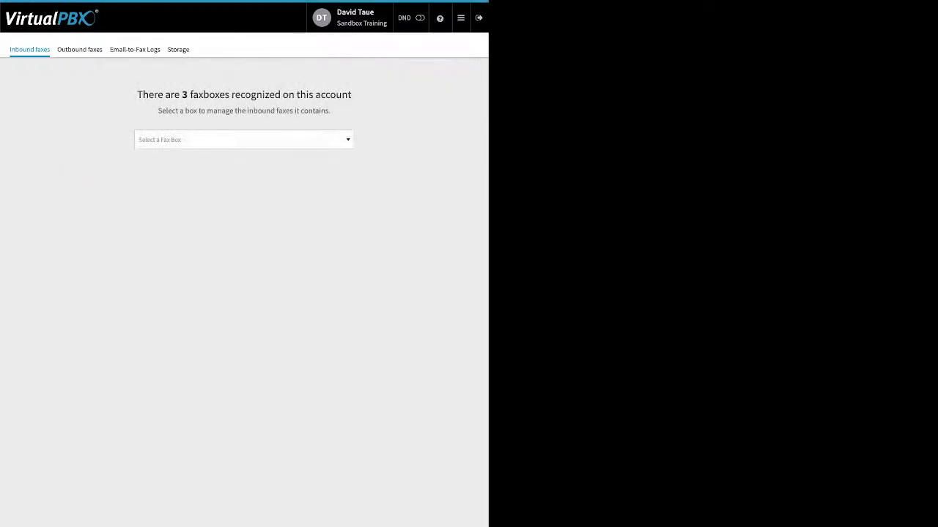
{"action": "left_click", "coordinate": [244, 140]}
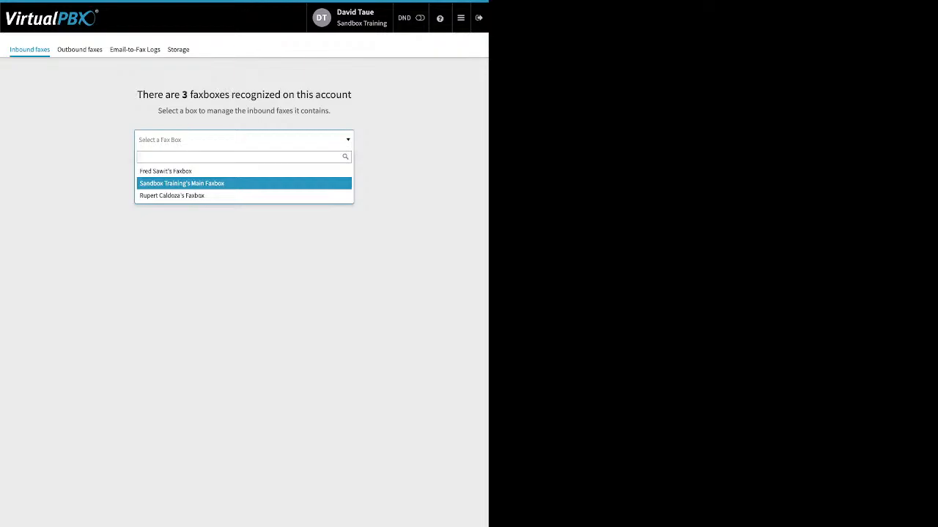
{"action": "left_click", "coordinate": [244, 184]}
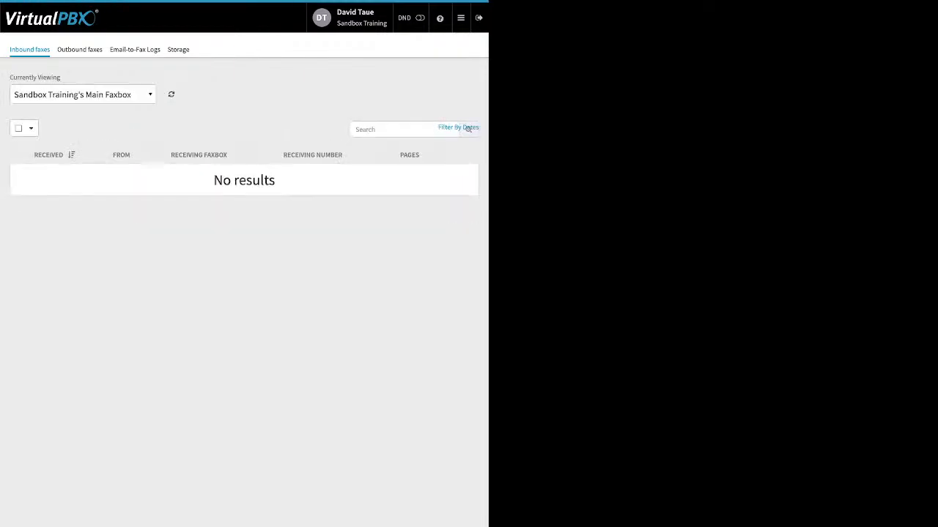
View the outbound faxes of Sandbox Training's Main Faxbox and read through the sent fax's details, closing them when done
{"action": "left_click", "coordinate": [80, 50]}
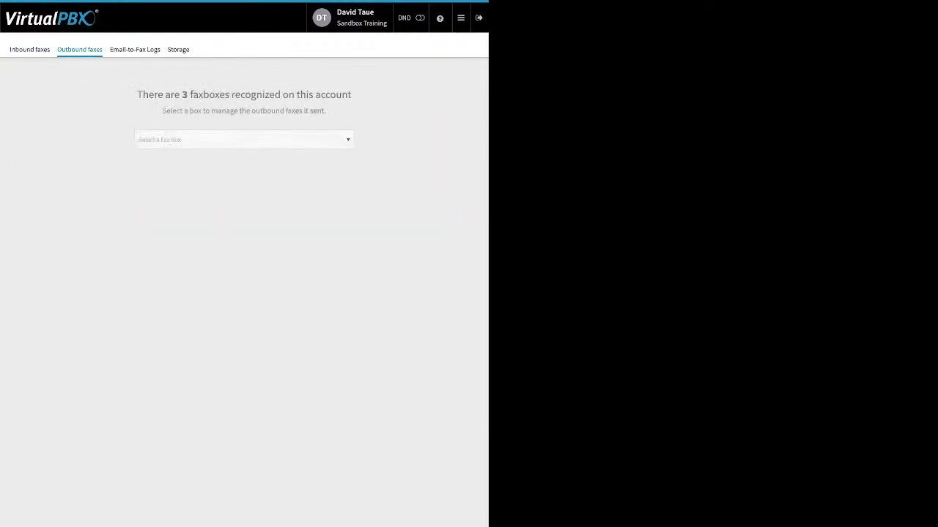
{"action": "left_click", "coordinate": [244, 140]}
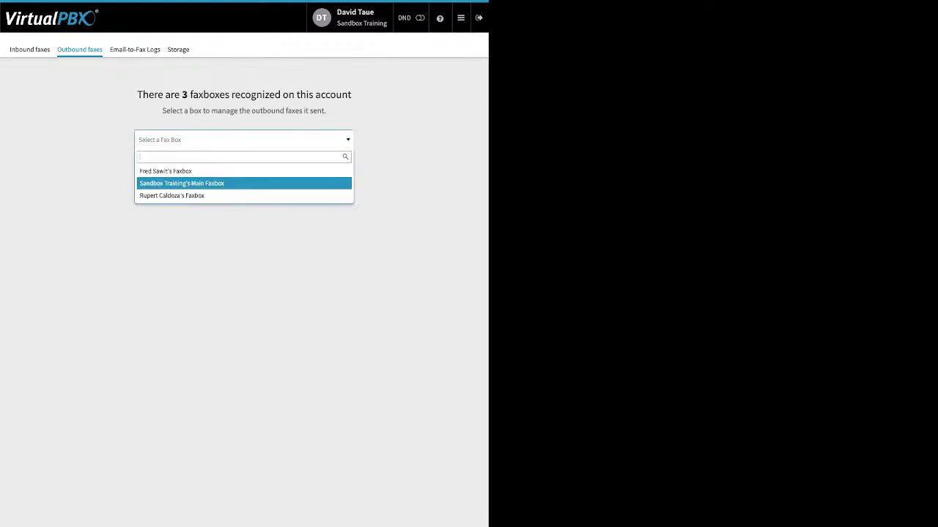
{"action": "left_click", "coordinate": [244, 183]}
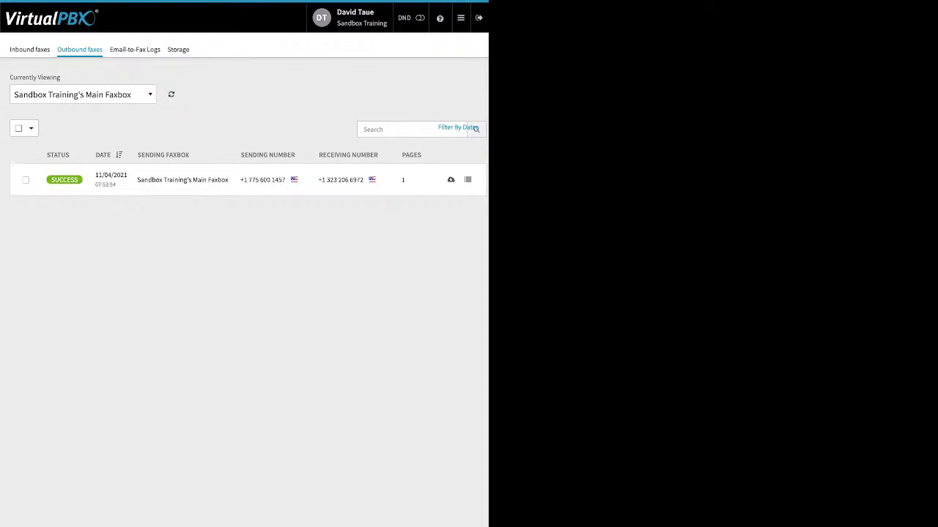
{"action": "left_click", "coordinate": [468, 179]}
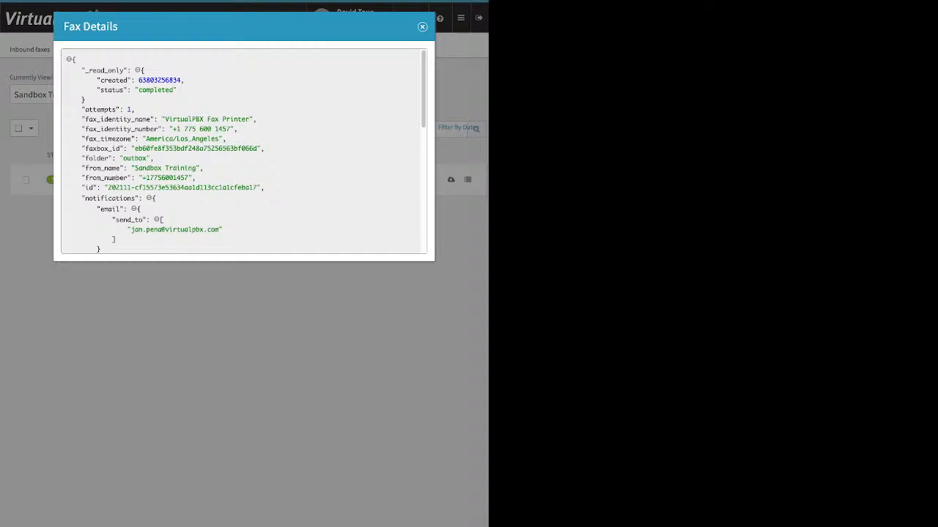
{"action": "scroll", "coordinate": [242, 150], "scroll_direction": "down", "scroll_amount": 10}
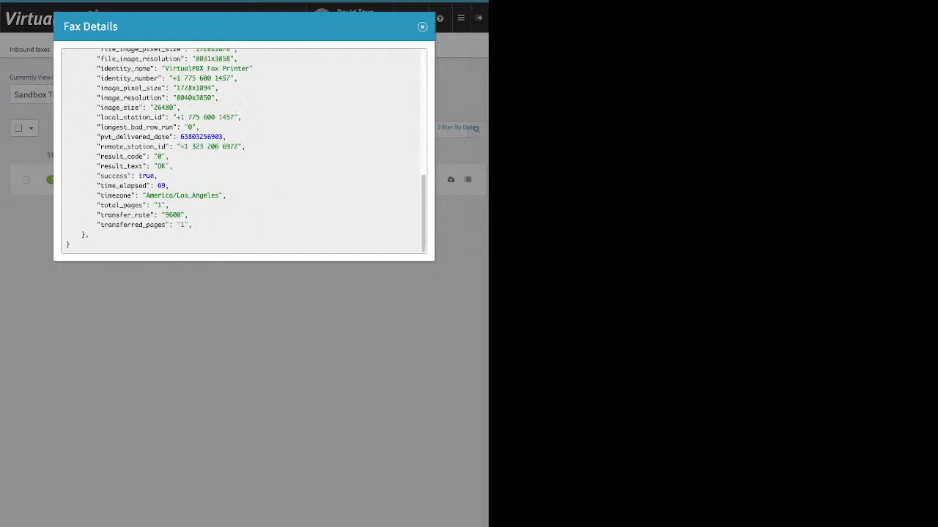
{"action": "left_click", "coordinate": [422, 27]}
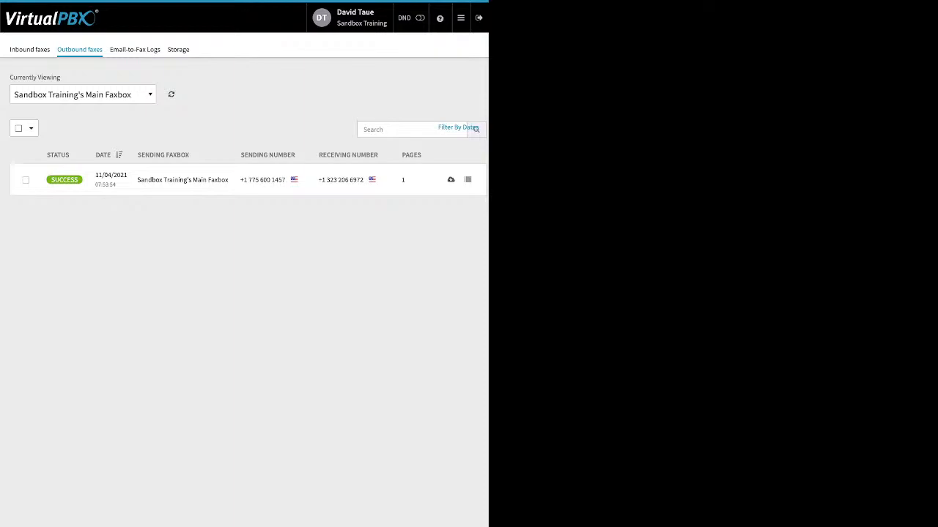
Review the Email-to-Fax Logs, highlight the error text in the first entry's technical details and close them
{"action": "left_click", "coordinate": [135, 50]}
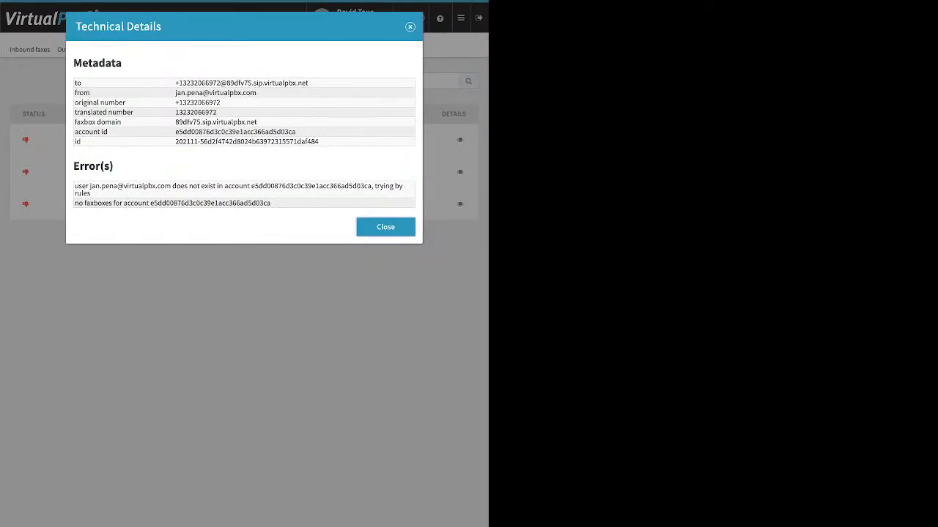
{"action": "left_click_drag", "start_coordinate": [128, 187], "coordinate": [90, 194]}
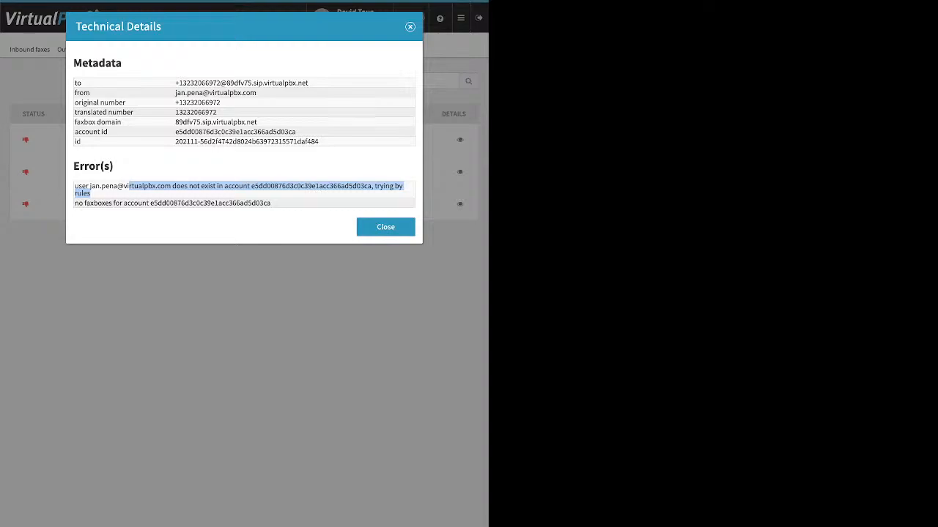
{"action": "key", "text": "Escape"}
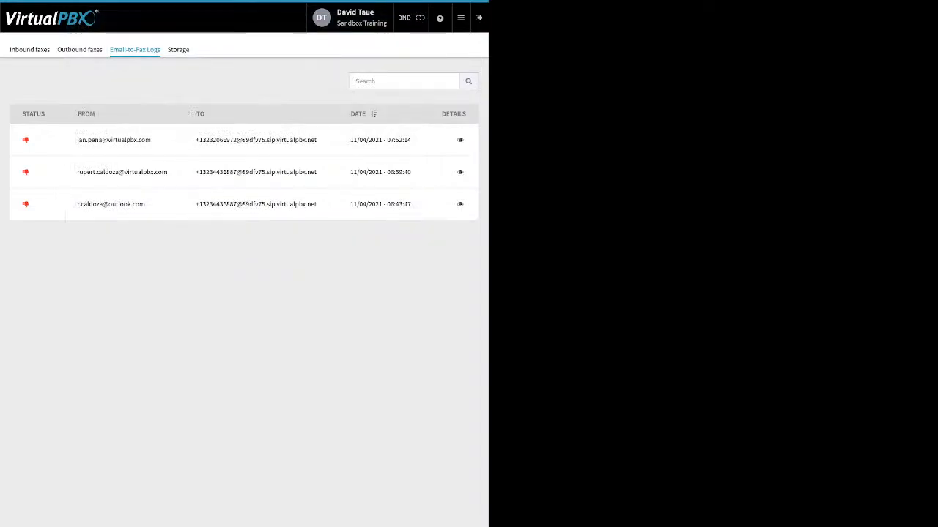
Go to the Monitor app, point out the active and parked calls, and filter employees by Available and by Busy
{"action": "left_click", "coordinate": [461, 18]}
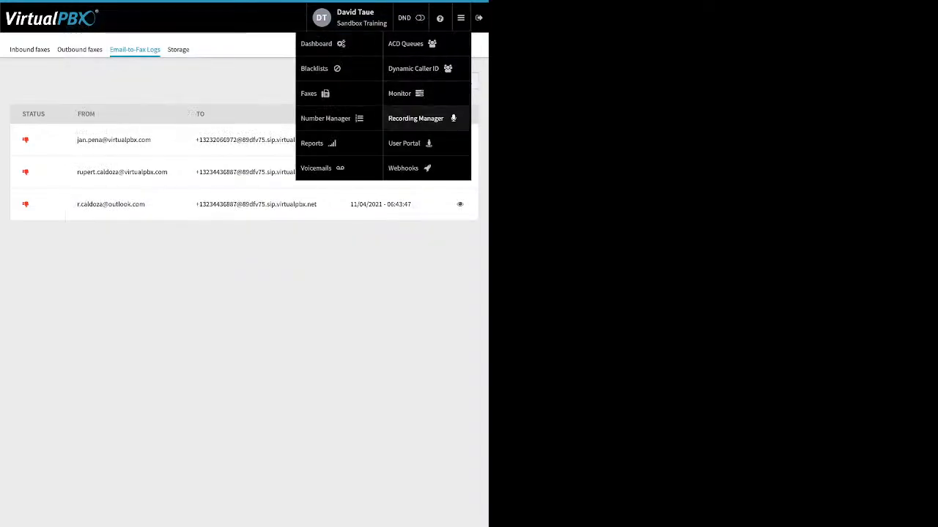
{"action": "left_click", "coordinate": [402, 93]}
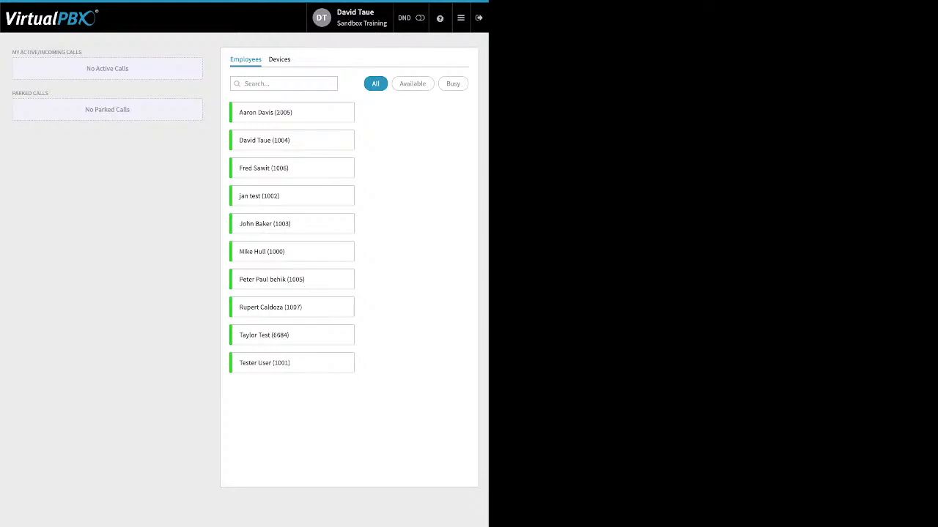
{"action": "left_click_drag", "start_coordinate": [130, 112], "coordinate": [24, 53]}
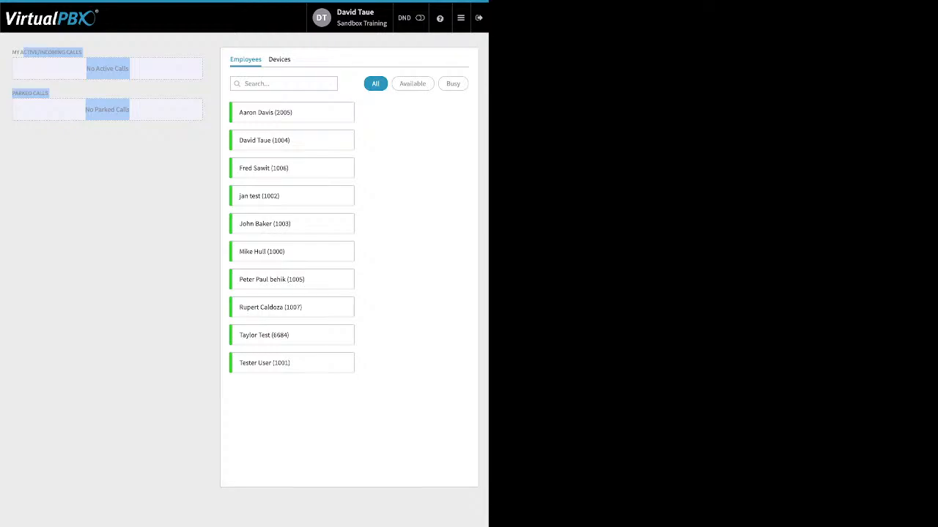
{"action": "left_click", "coordinate": [412, 84]}
{"action": "left_click", "coordinate": [453, 83]}
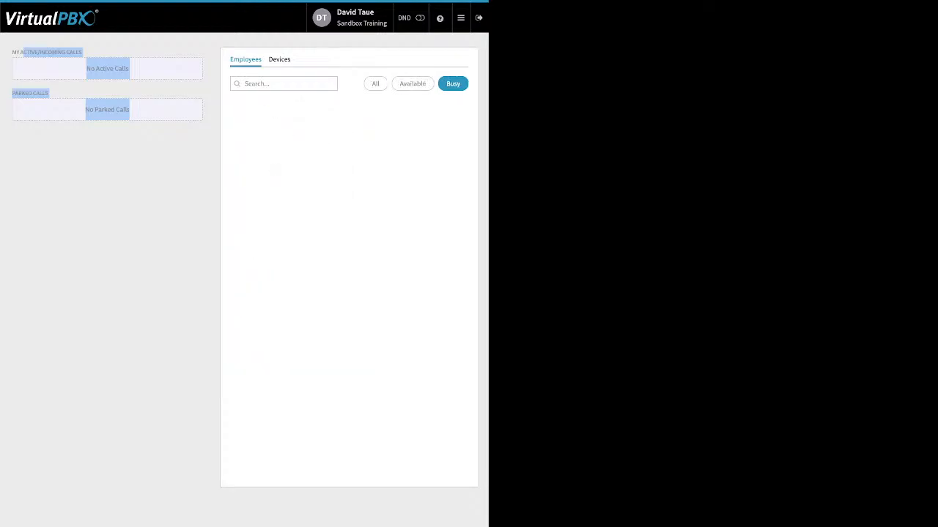
Go to the Number Manager, view the numbers in use and return to the spare numbers
{"action": "left_click", "coordinate": [461, 18]}
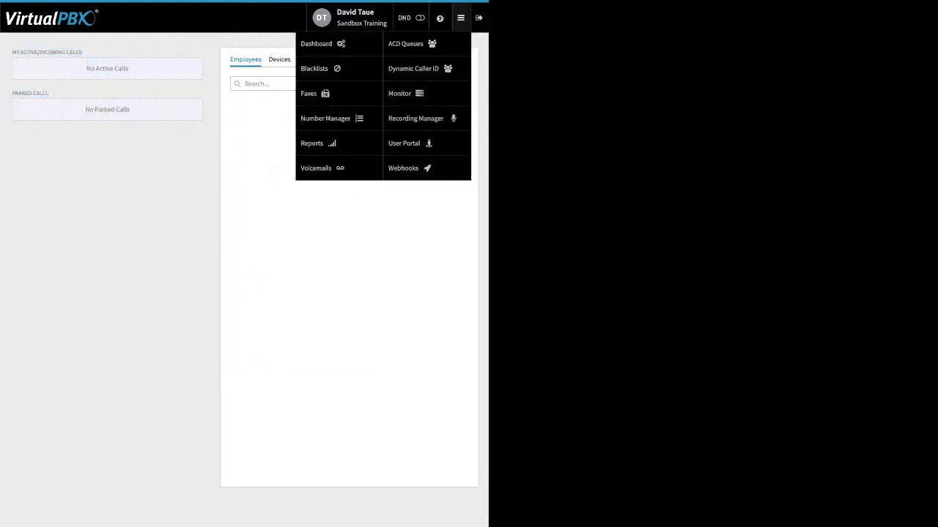
{"action": "left_click", "coordinate": [326, 118]}
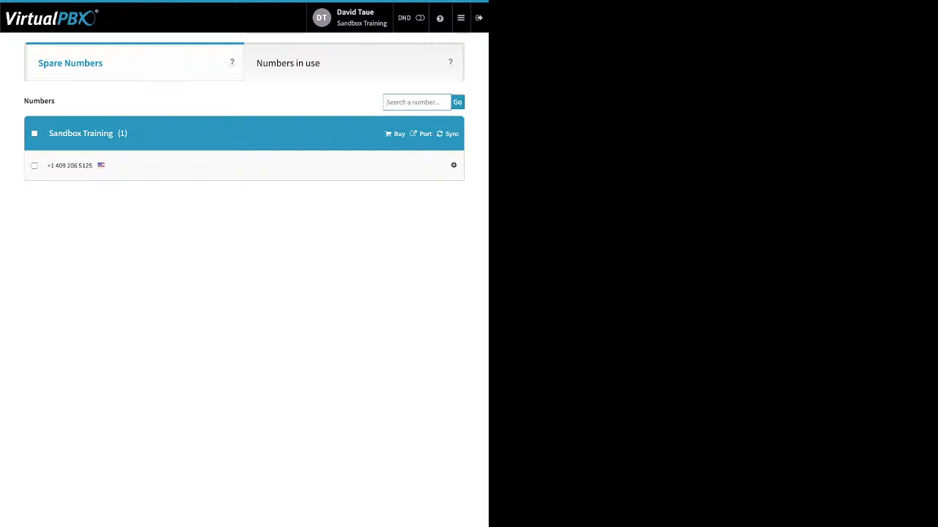
{"action": "left_click", "coordinate": [288, 63]}
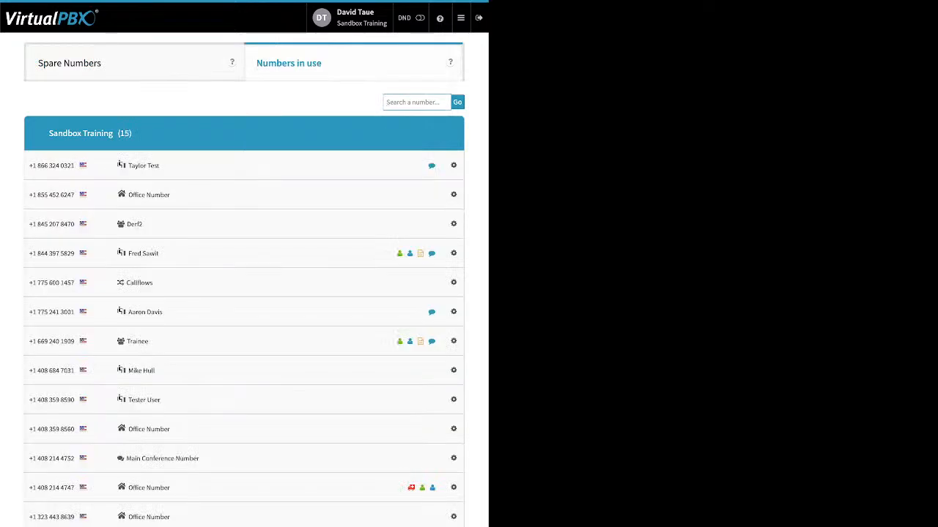
{"action": "left_click", "coordinate": [70, 63]}
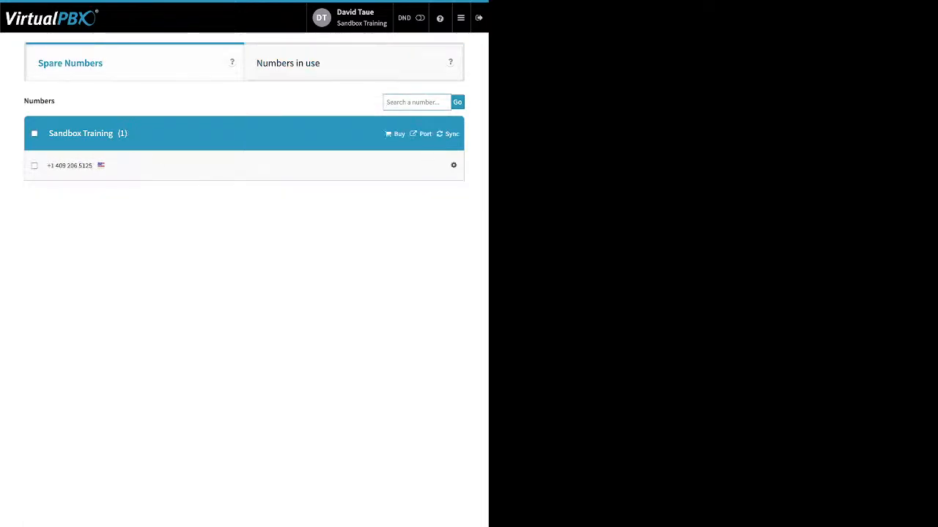
{"action": "left_click", "coordinate": [461, 17]}
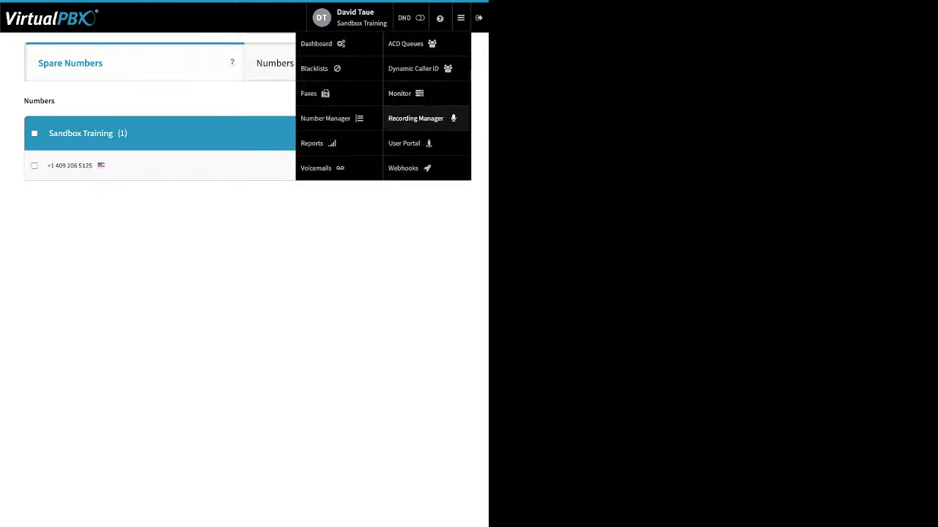
{"action": "left_click", "coordinate": [426, 143]}
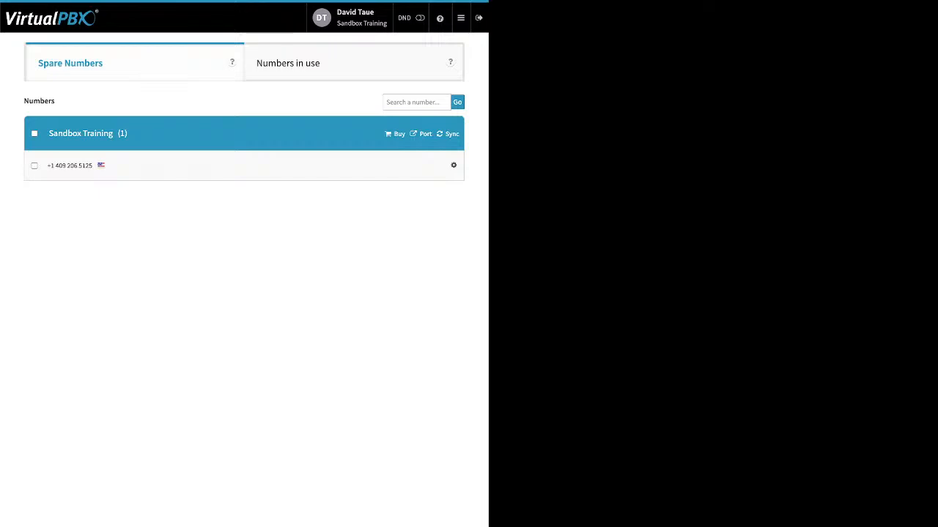
Go to the Voicemails app, show the test user's voicemail box and select its received message
{"action": "left_click", "coordinate": [461, 18]}
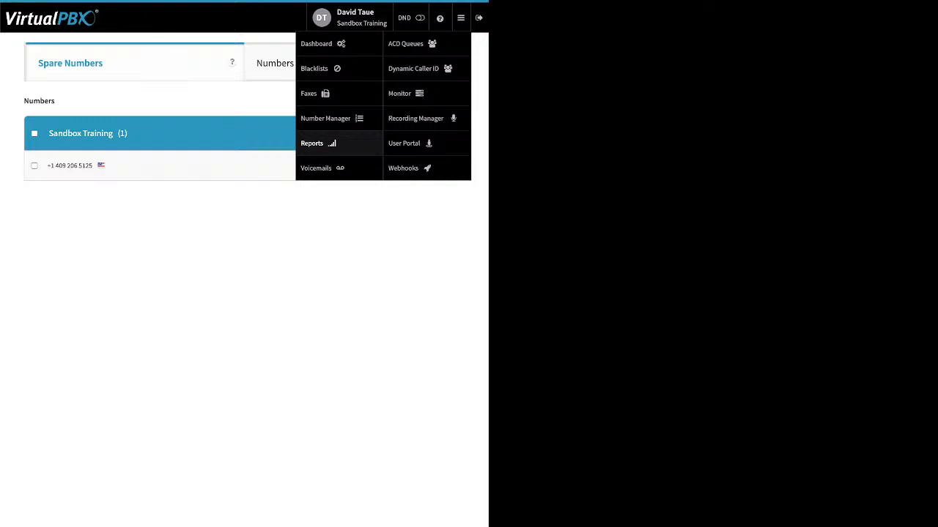
{"action": "left_click", "coordinate": [322, 168]}
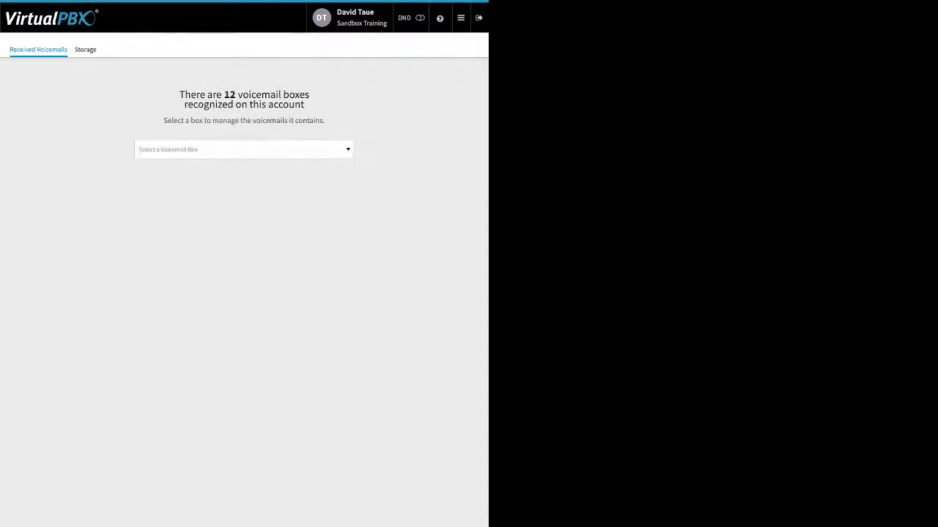
{"action": "left_click", "coordinate": [244, 149]}
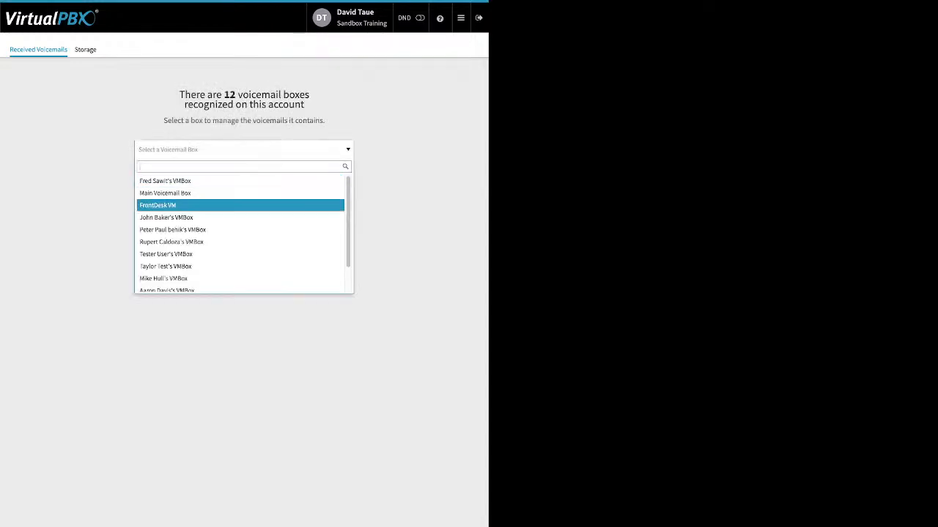
{"action": "left_click", "coordinate": [240, 255]}
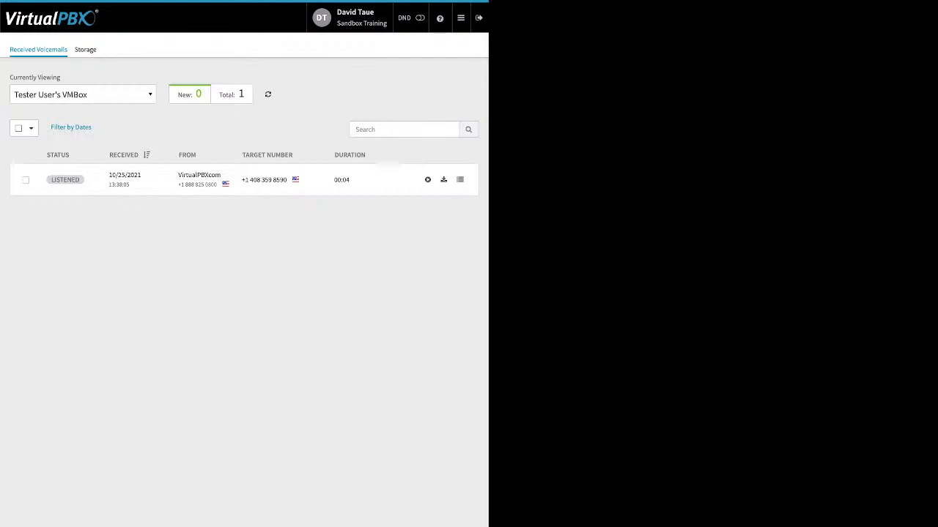
{"action": "left_click", "coordinate": [26, 180]}
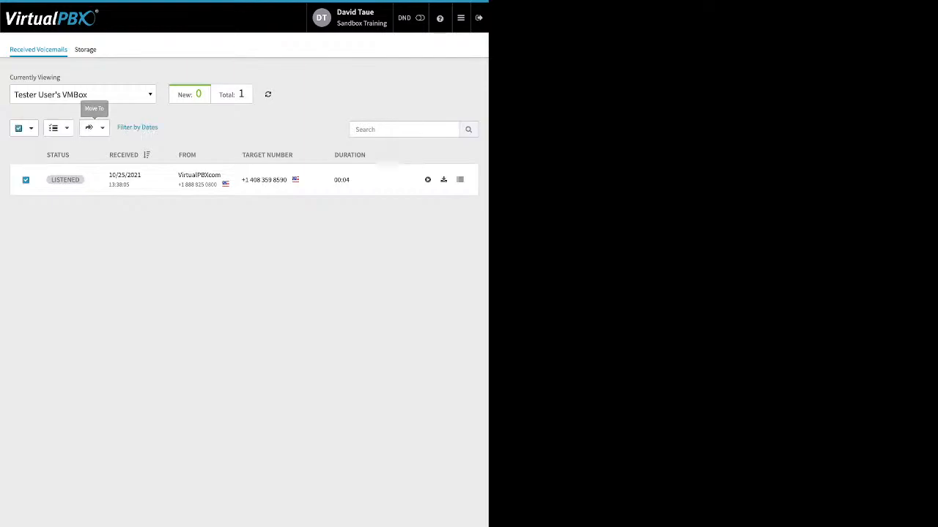
Show the voicemail boxes the selected message can be moved to, close the list and go to the Webhooks app
{"action": "left_click", "coordinate": [94, 127]}
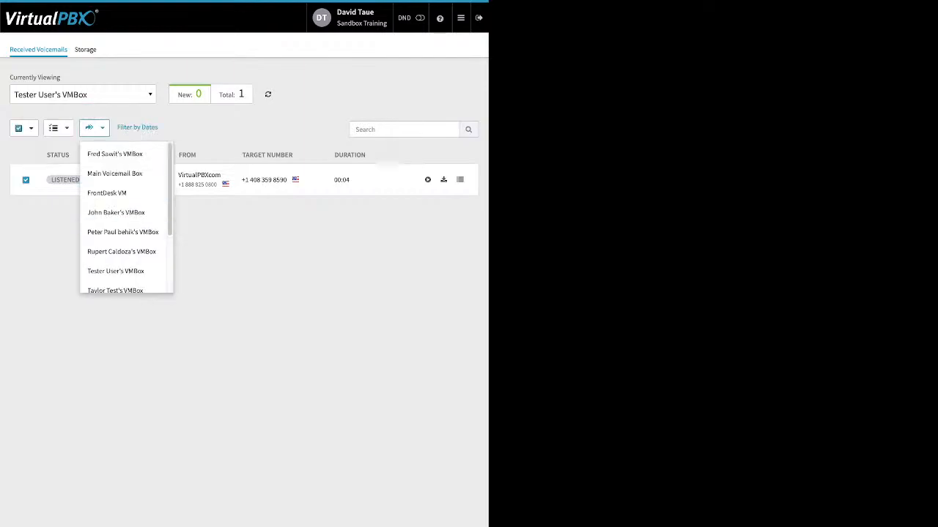
{"action": "key", "text": "Escape"}
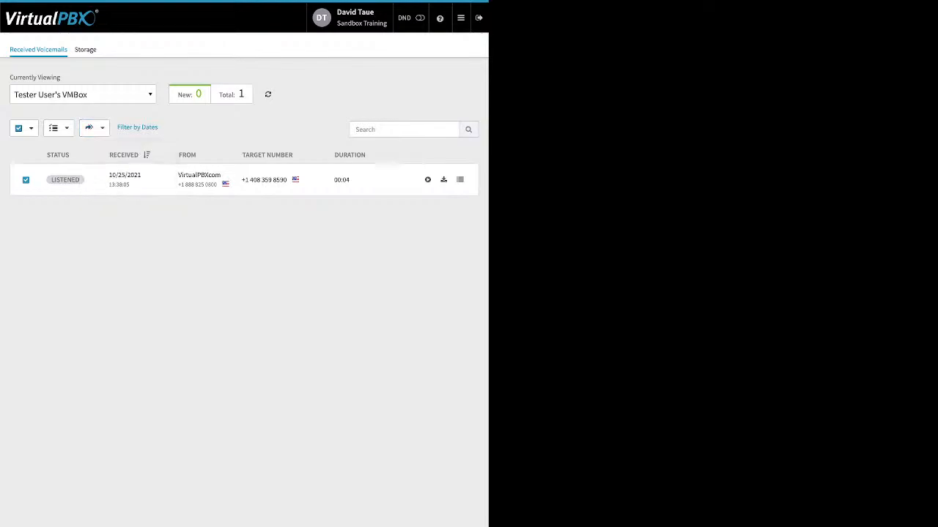
{"action": "left_click", "coordinate": [461, 18]}
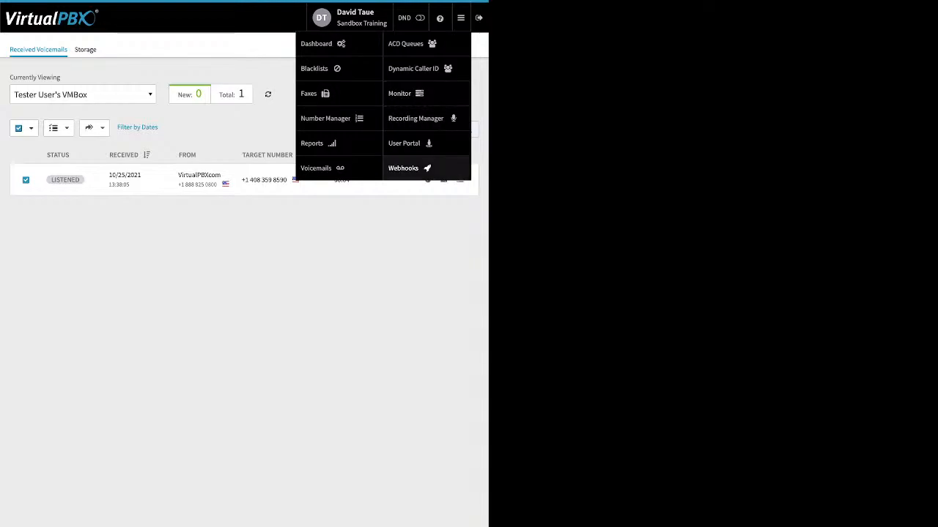
{"action": "left_click", "coordinate": [405, 168]}
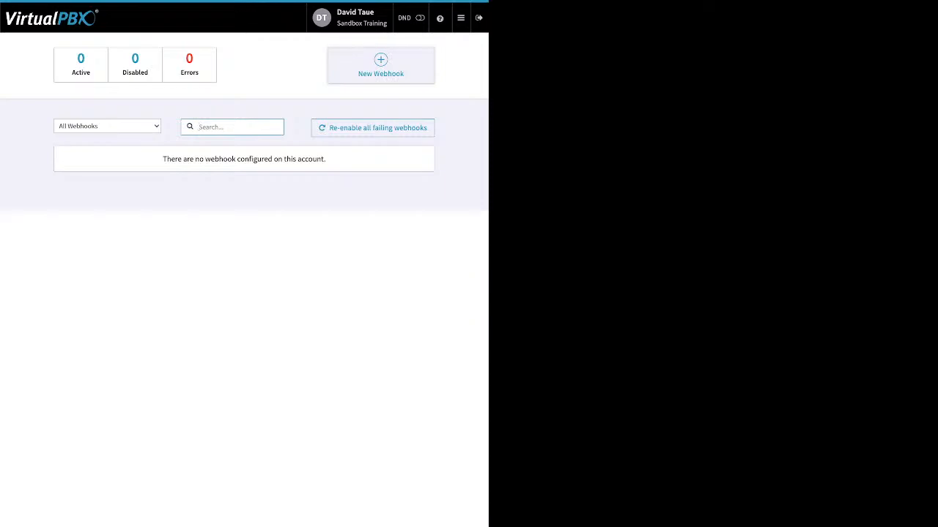
Go to the User Portal and view its Call History, Faxes and Contact List pages
{"action": "mouse_move", "coordinate": [461, 18]}
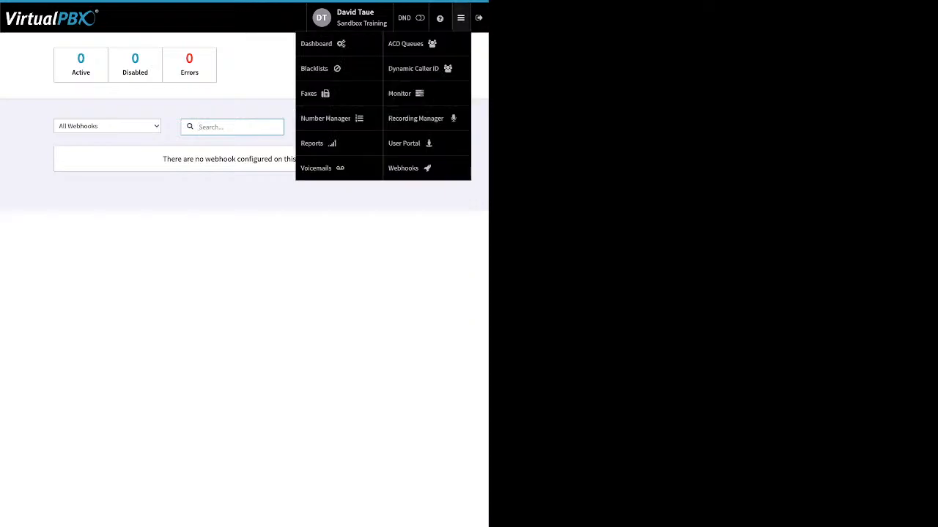
{"action": "left_click", "coordinate": [427, 142]}
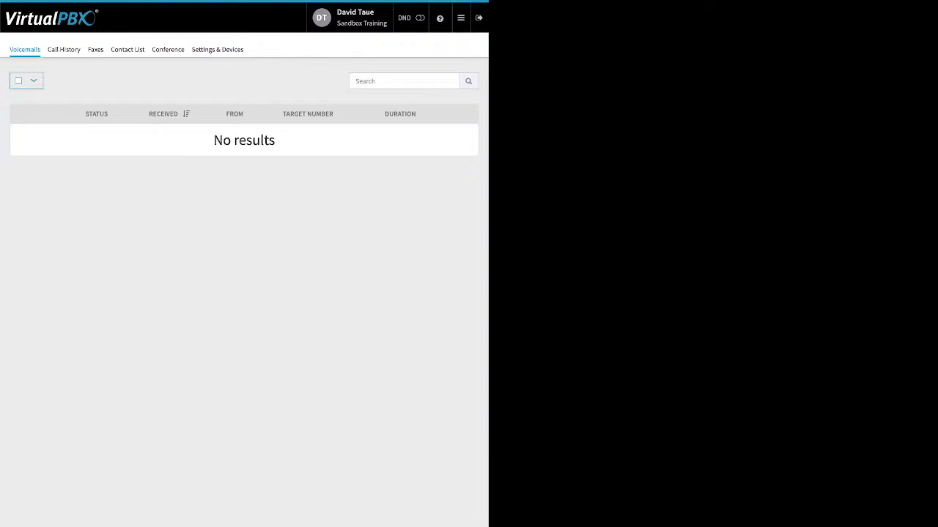
{"action": "left_click", "coordinate": [63, 50]}
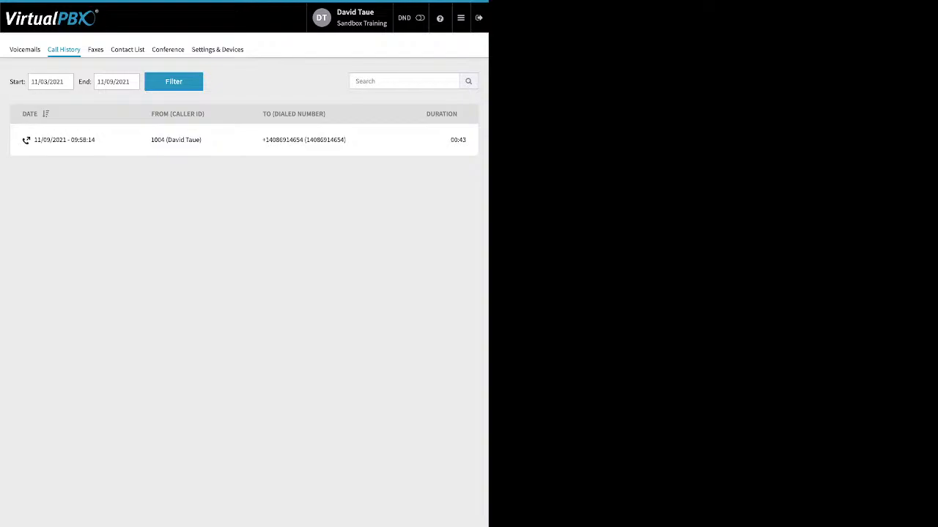
{"action": "left_click", "coordinate": [95, 49]}
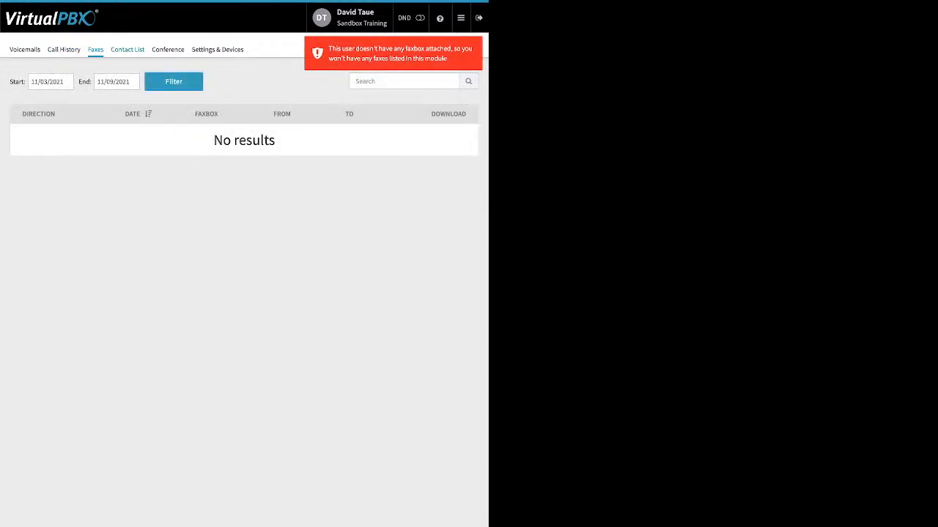
{"action": "left_click", "coordinate": [128, 49]}
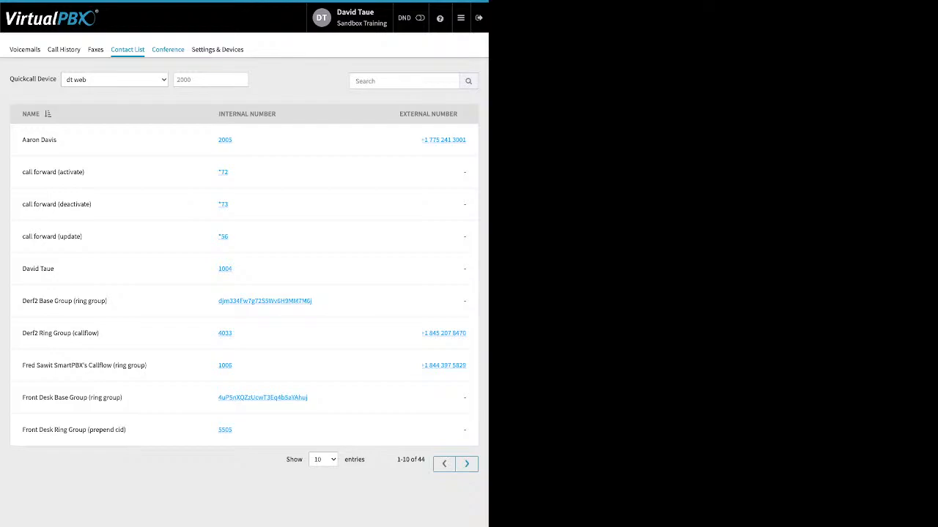
View the Conference settings and highlight the moderator and participant PIN labels and the options for participants joining muted or deaf
{"action": "left_click", "coordinate": [167, 49]}
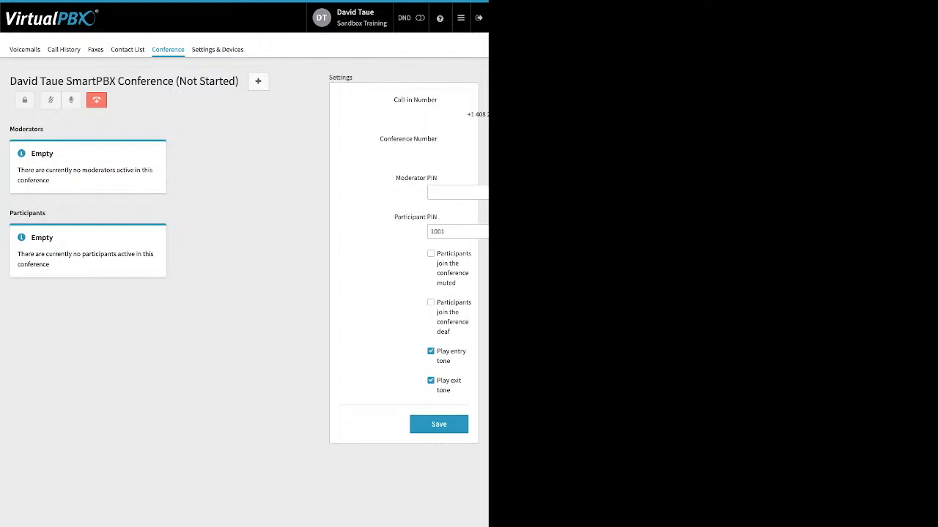
{"action": "left_click_drag", "start_coordinate": [396, 178], "coordinate": [438, 178]}
{"action": "left_click_drag", "start_coordinate": [394, 217], "coordinate": [437, 217]}
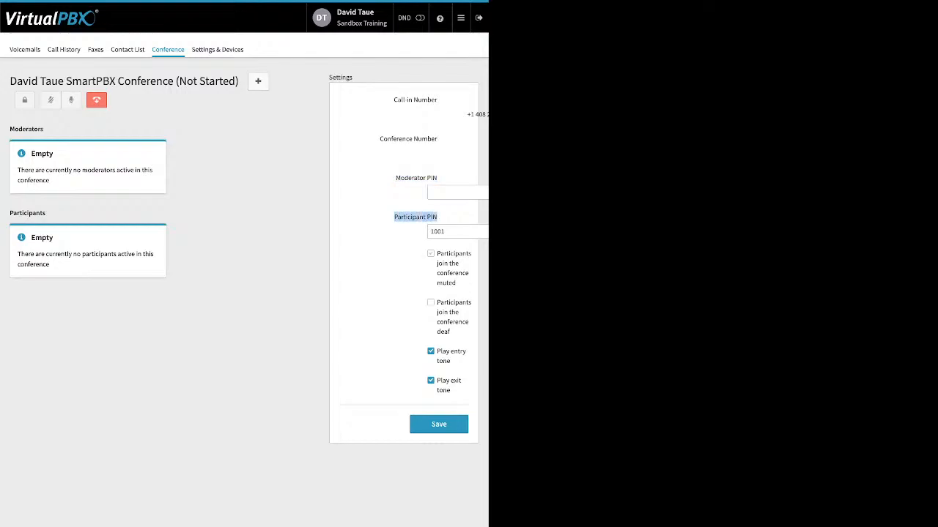
{"action": "left_click_drag", "start_coordinate": [438, 254], "coordinate": [456, 283]}
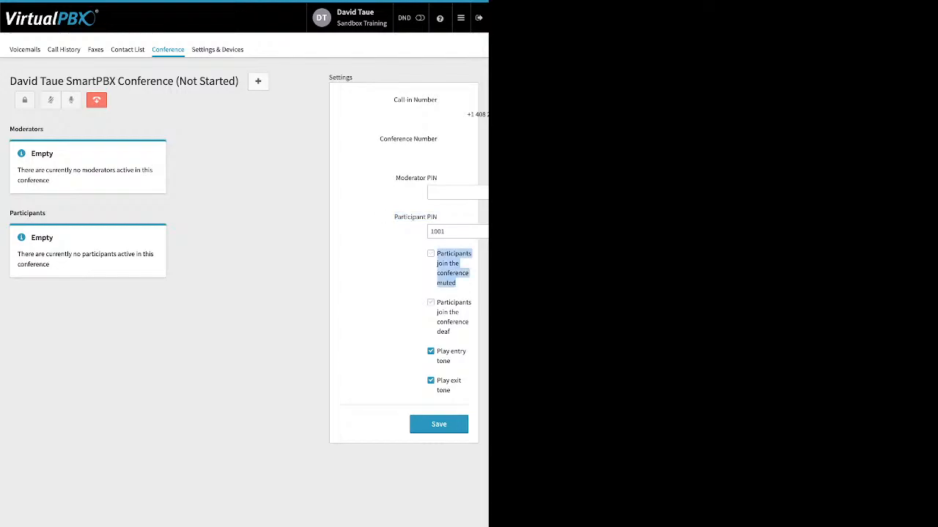
{"action": "left_click", "coordinate": [437, 303]}
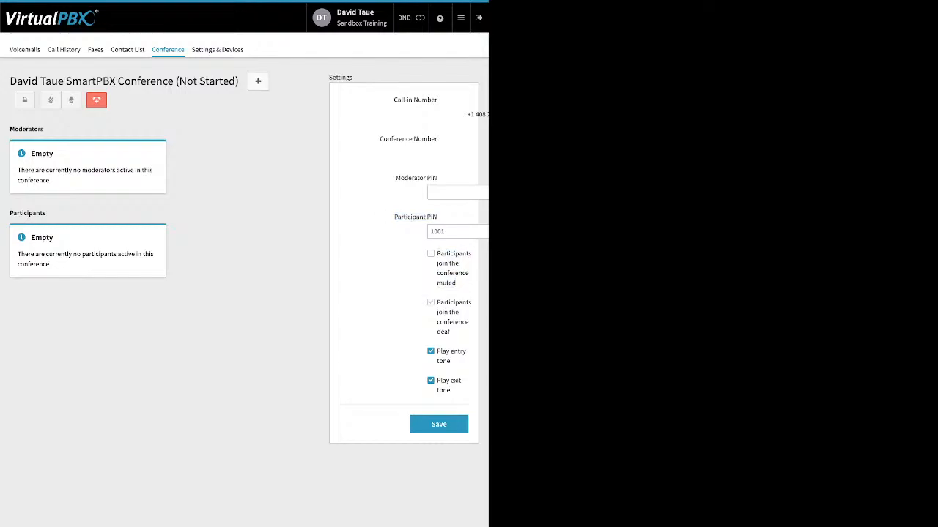
{"action": "left_click", "coordinate": [431, 303]}
{"action": "left_click_drag", "start_coordinate": [438, 303], "coordinate": [451, 332]}
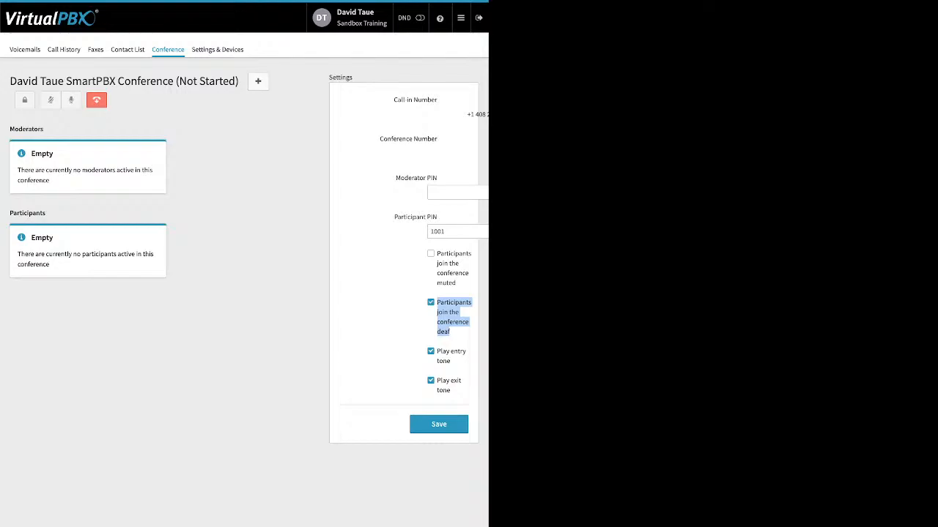
{"action": "left_click", "coordinate": [431, 303]}
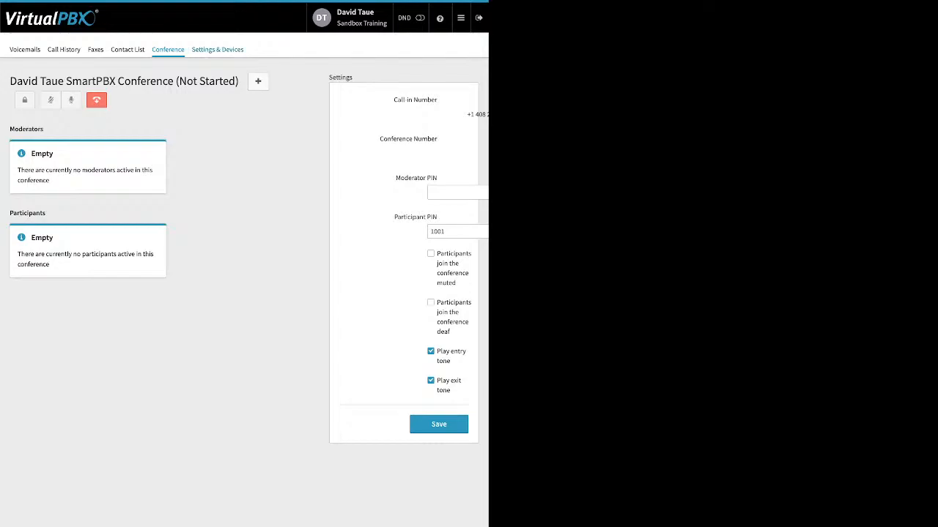
View the User Portal's Settings & Devices page and return to the Dashboard app
{"action": "left_click", "coordinate": [217, 49]}
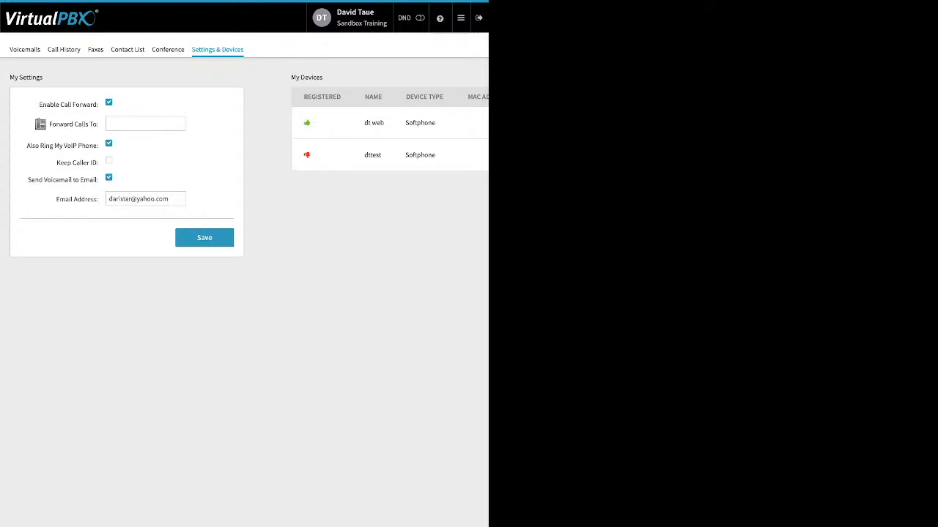
{"action": "left_click", "coordinate": [461, 17]}
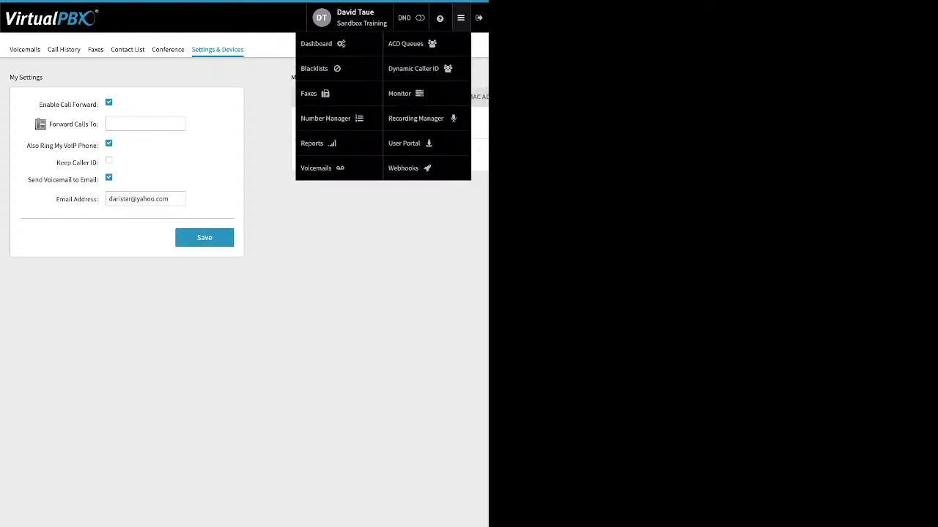
{"action": "left_click", "coordinate": [319, 44]}
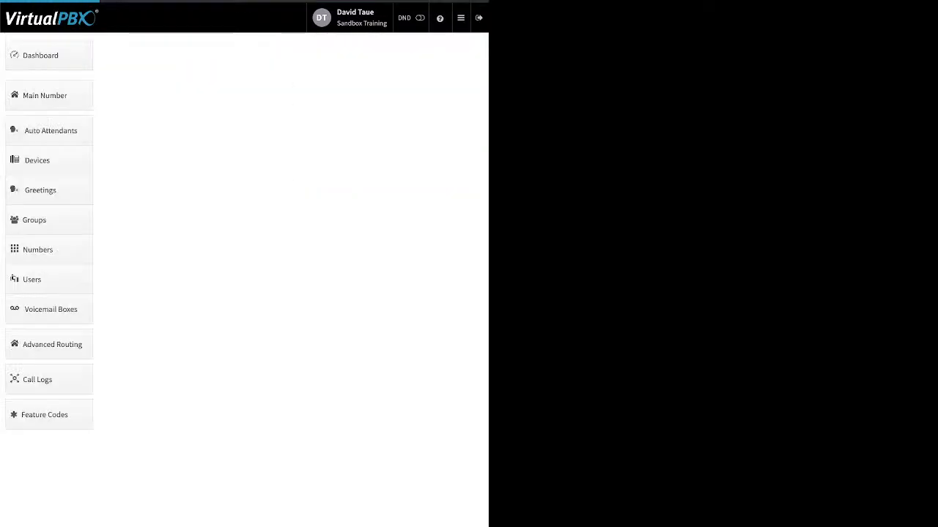